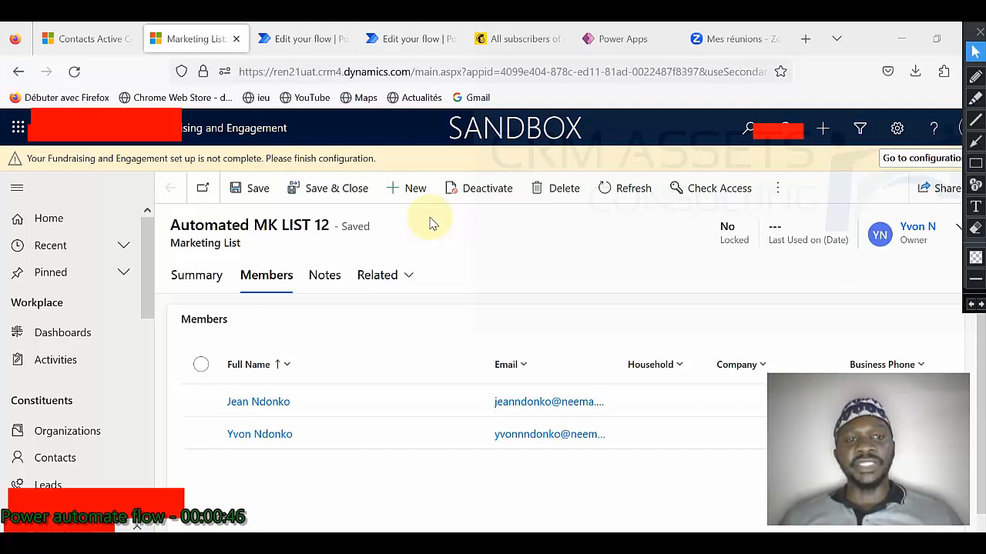
Step: Highlight the 'Automated MK LIST 12' list name, then show the matching Mailchimp audience with 0 contacts
left_click_drag(171, 225, 331, 225)
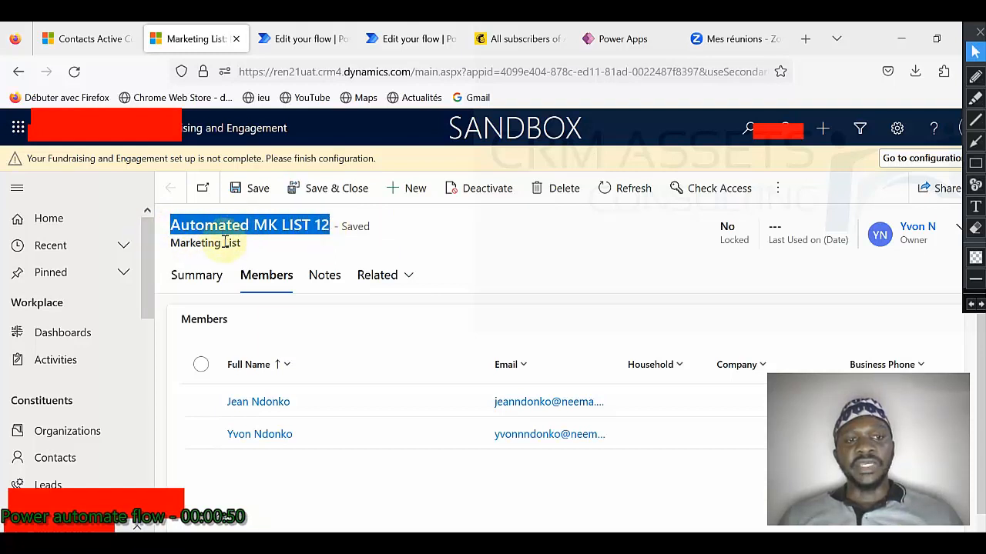
left_click(253, 228)
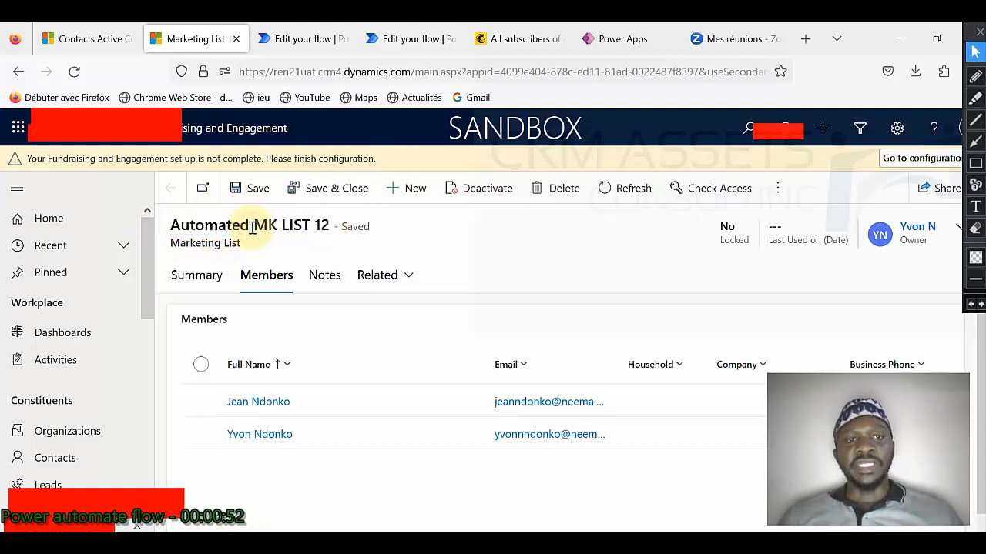
left_click(510, 40)
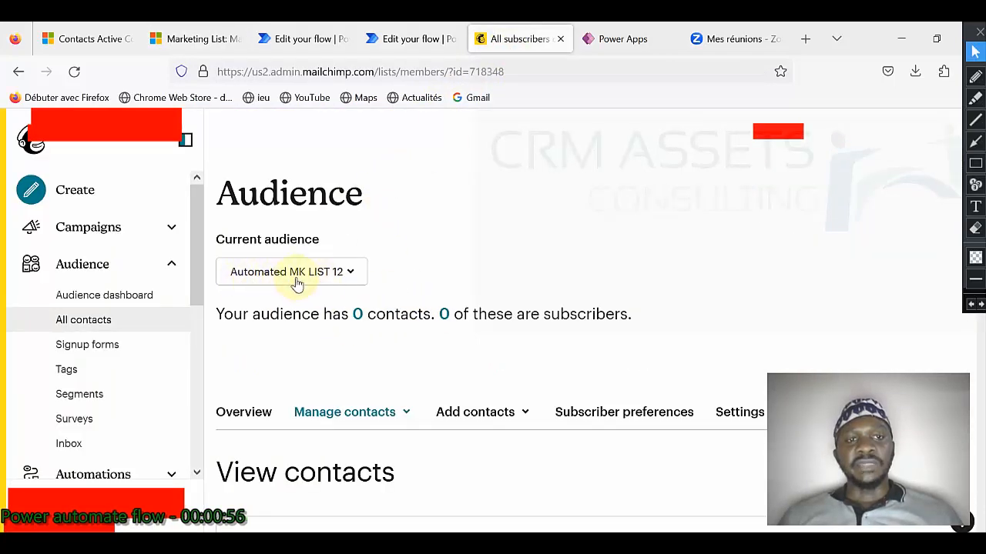
Step: Compare Mailchimp's empty audience against the Dynamics list's two members, ending on the Dynamics Members view
left_click(218, 48)
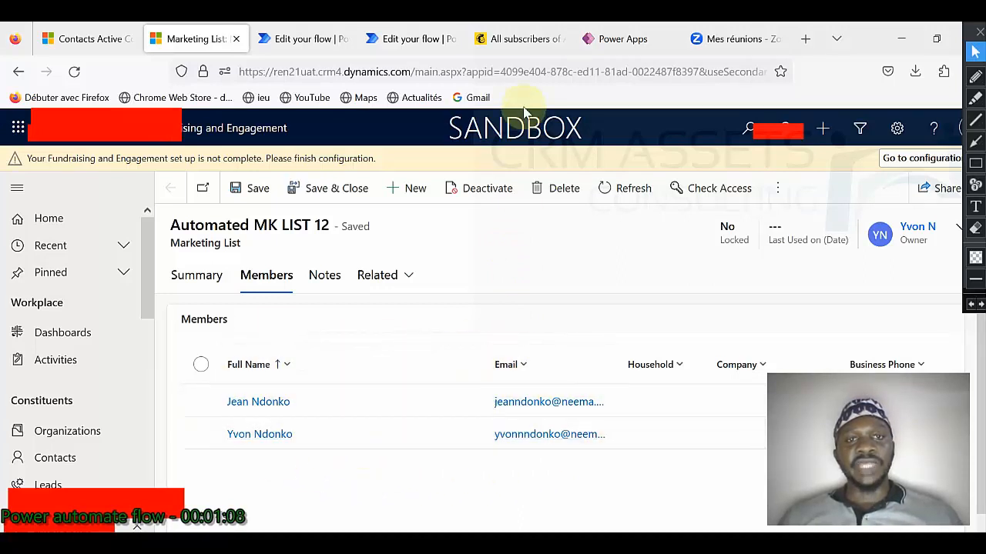
left_click(519, 43)
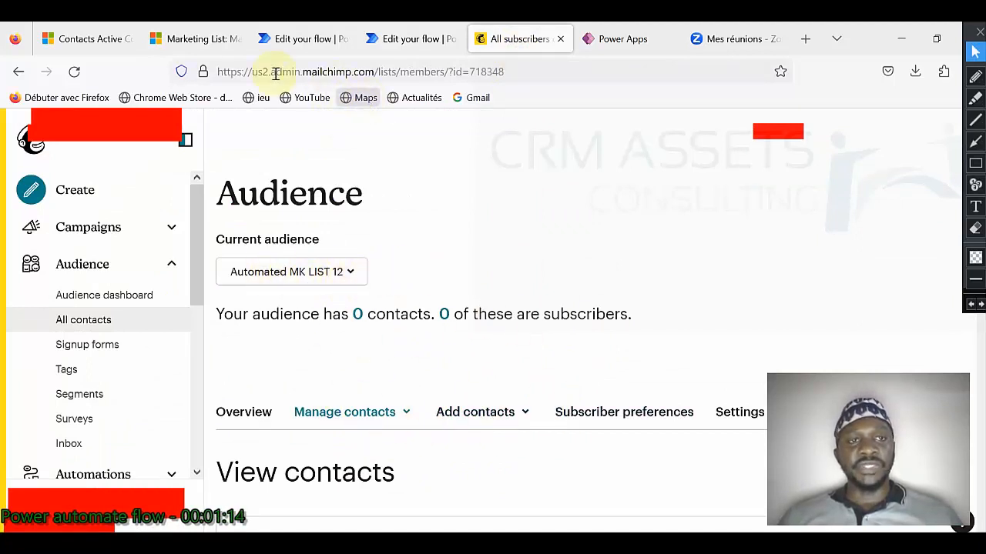
left_click(207, 54)
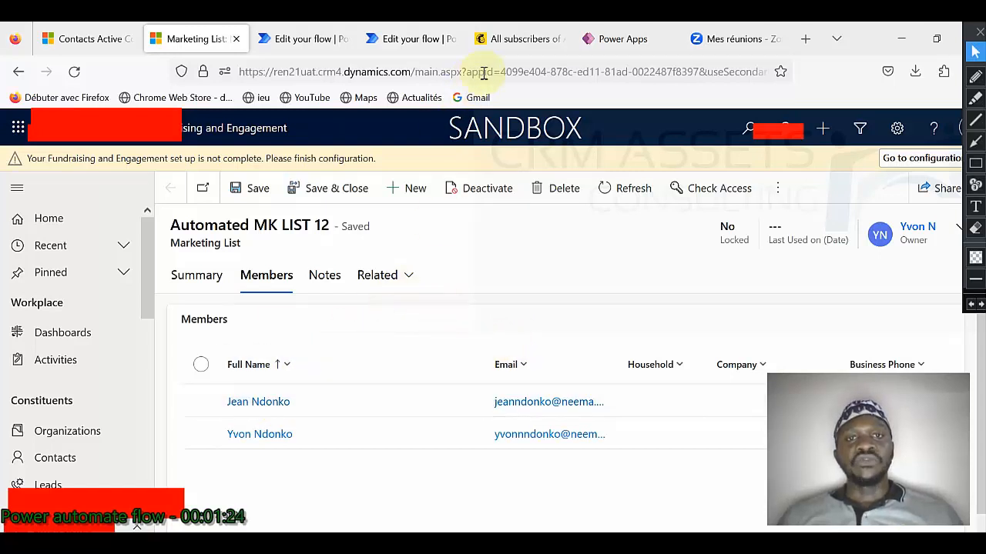
left_click(517, 40)
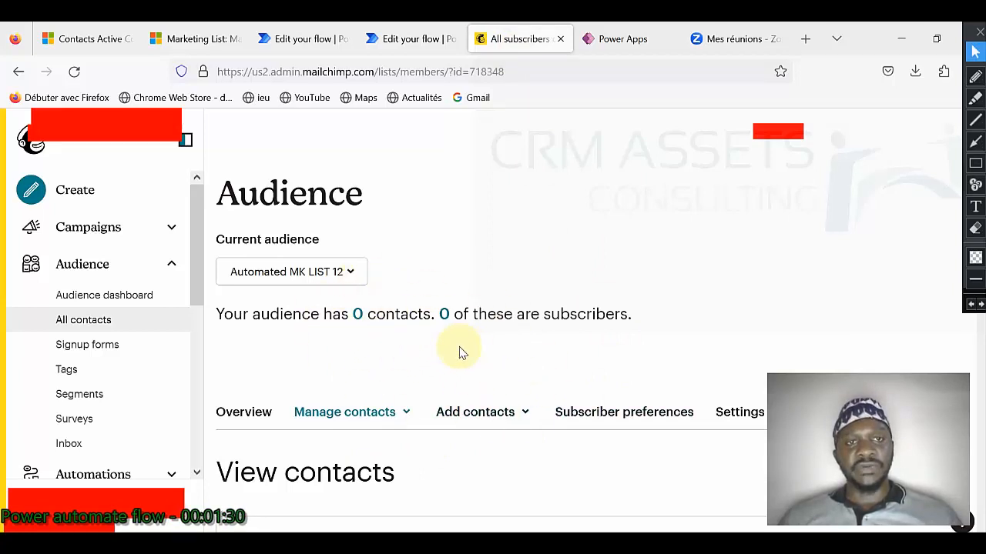
left_click(216, 39)
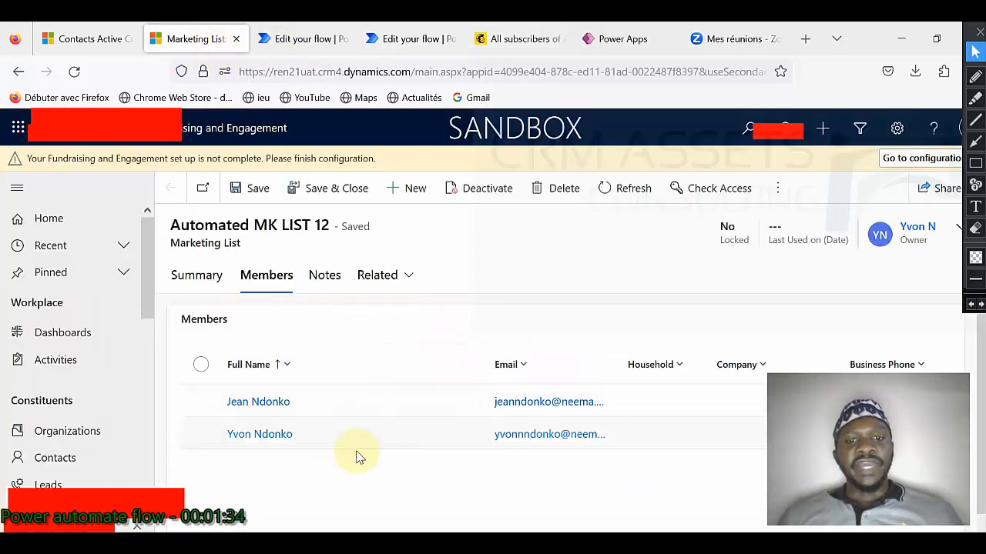
left_click(509, 42)
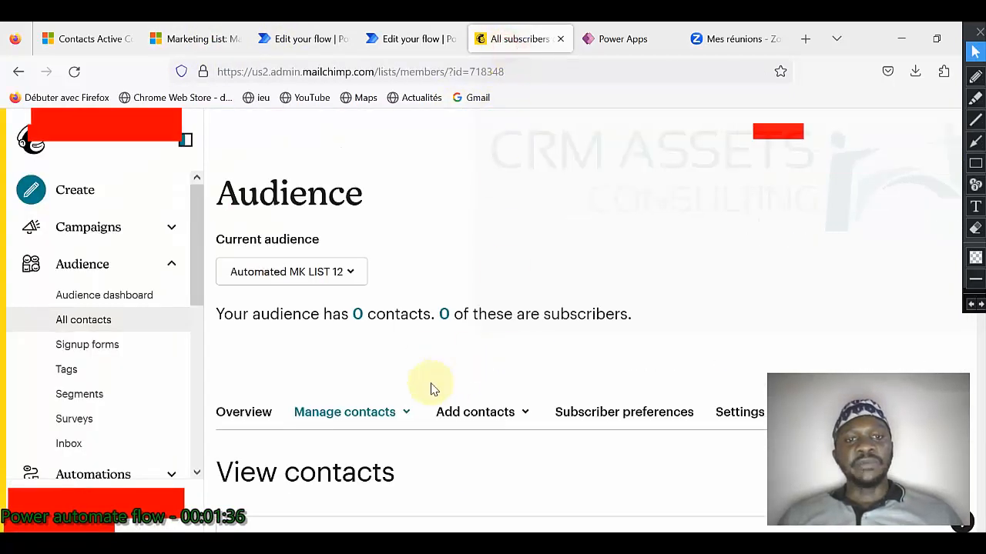
left_click(205, 40)
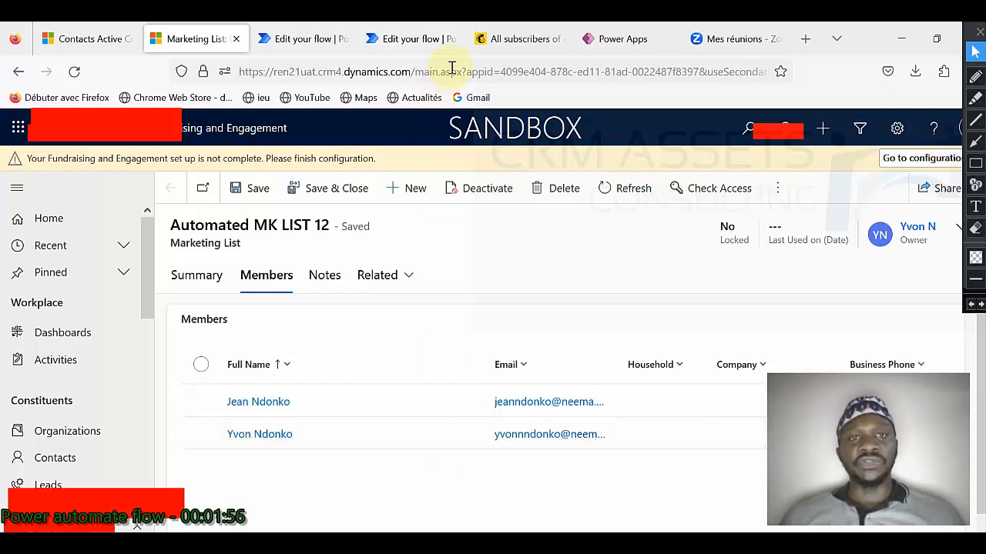
left_click(515, 40)
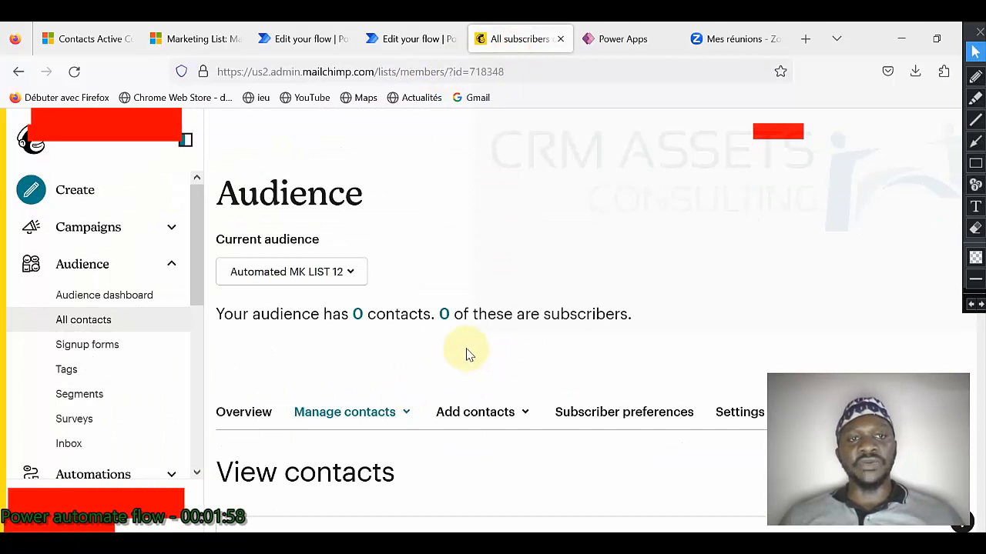
left_click(195, 43)
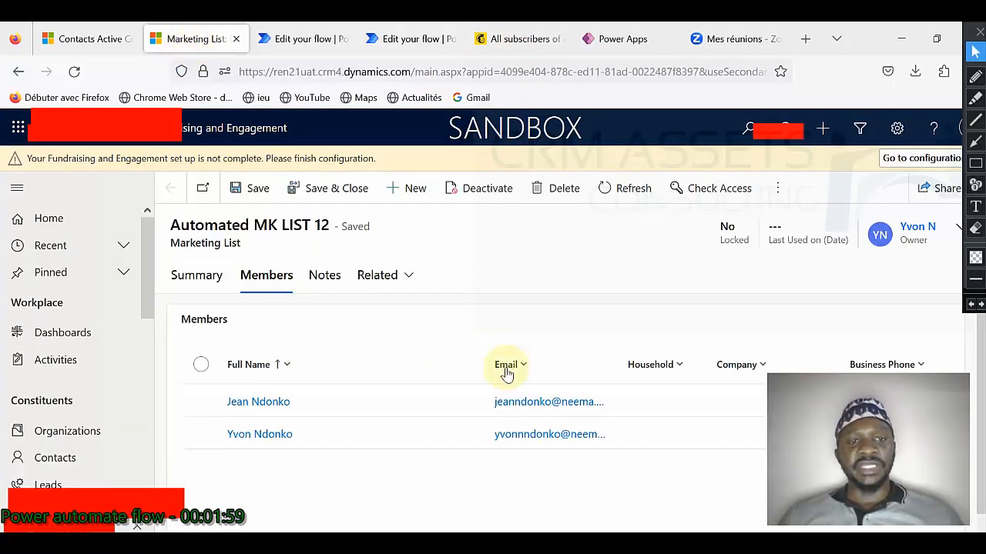
left_click(266, 404)
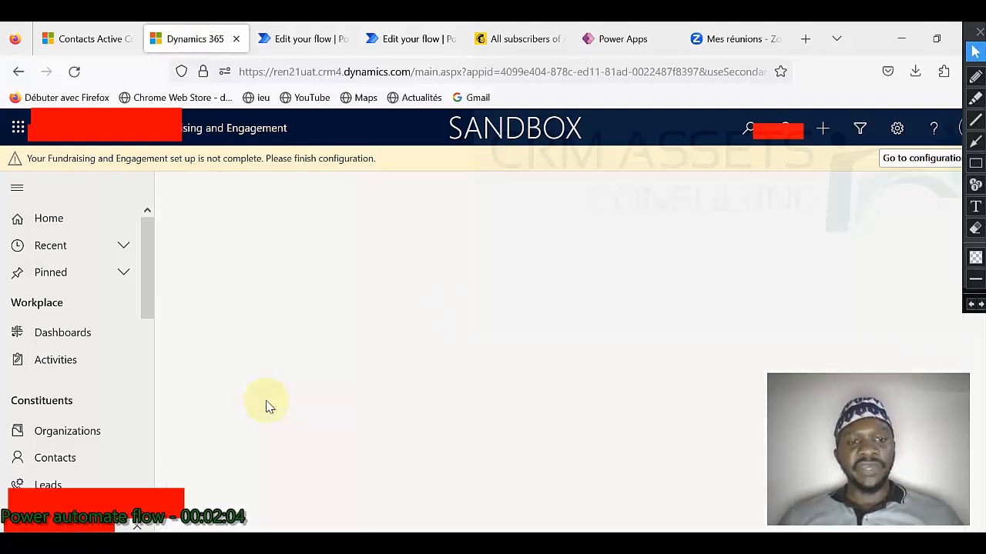
scroll(448, 364, "down", 3)
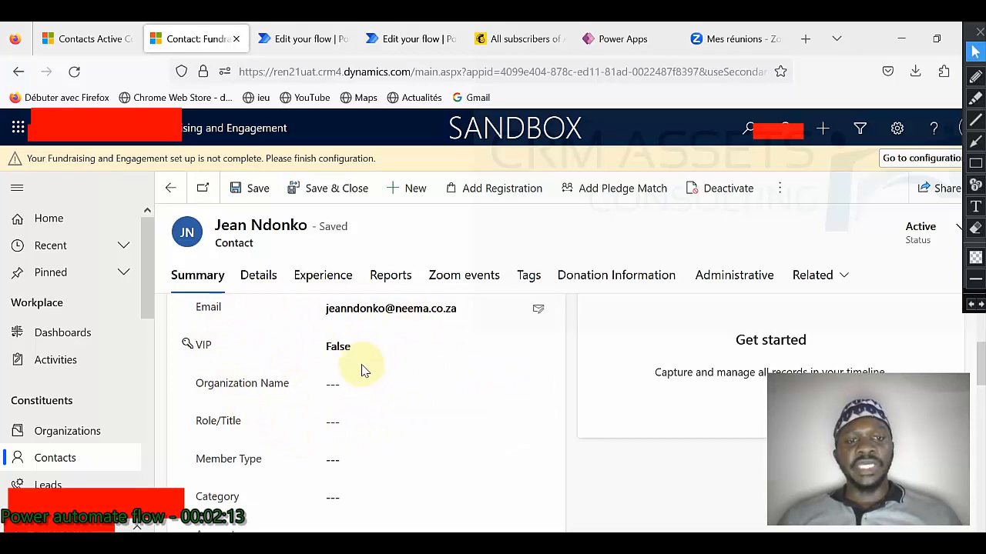
scroll(363, 371, "up", 1)
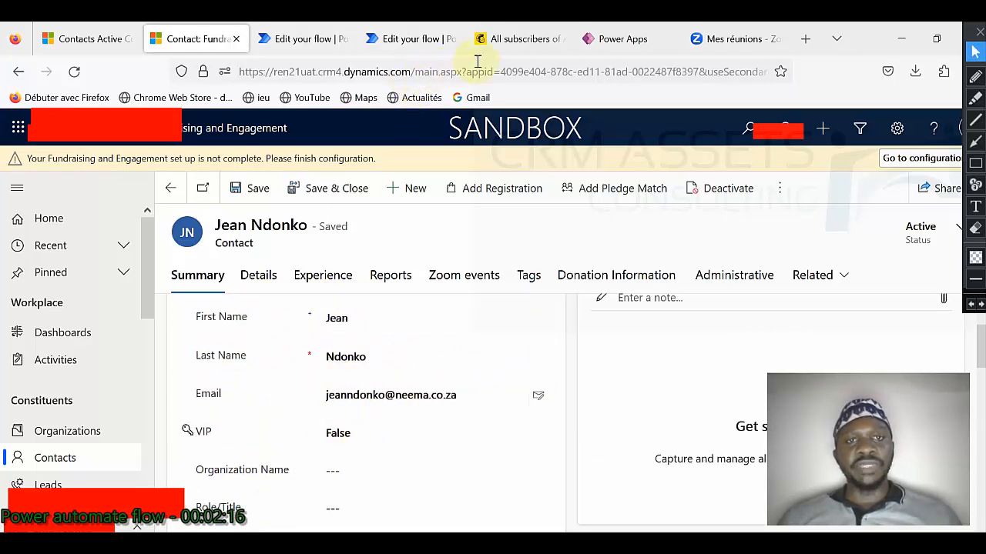
left_click(522, 43)
scroll(454, 394, "down", 1)
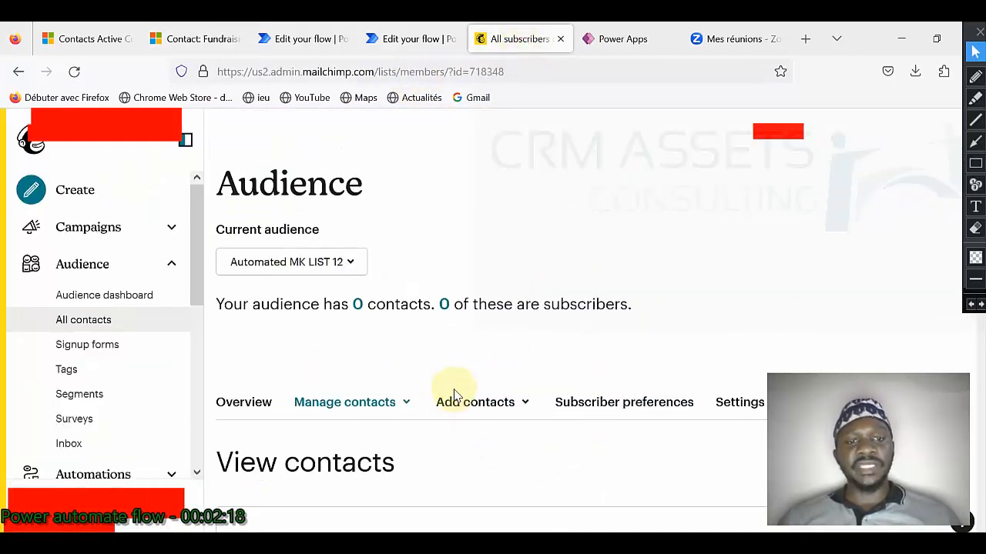
scroll(454, 395, "down", 1)
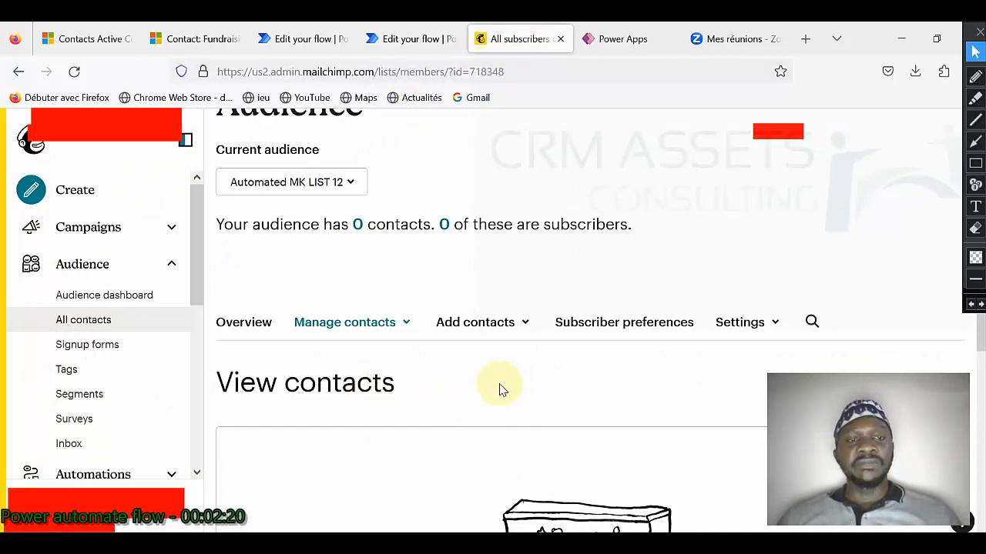
left_click(206, 39)
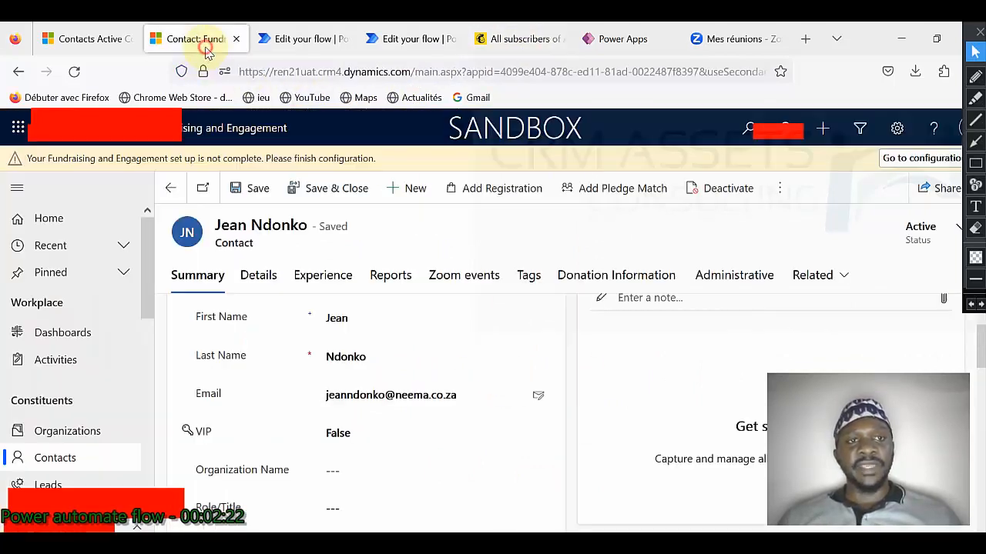
left_click(171, 188)
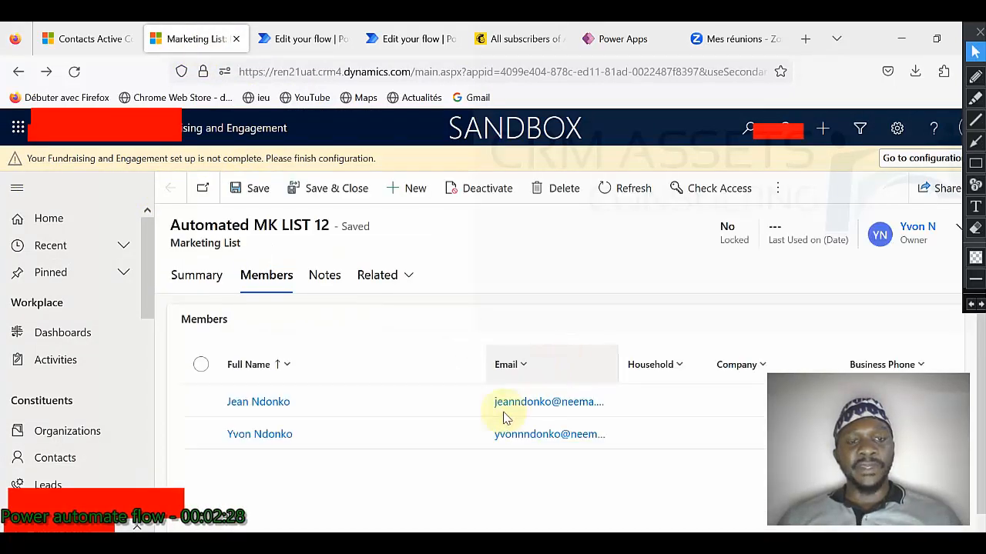
Step: Open the second member's contact record and scroll down to its VIP field reading True
left_click(260, 438)
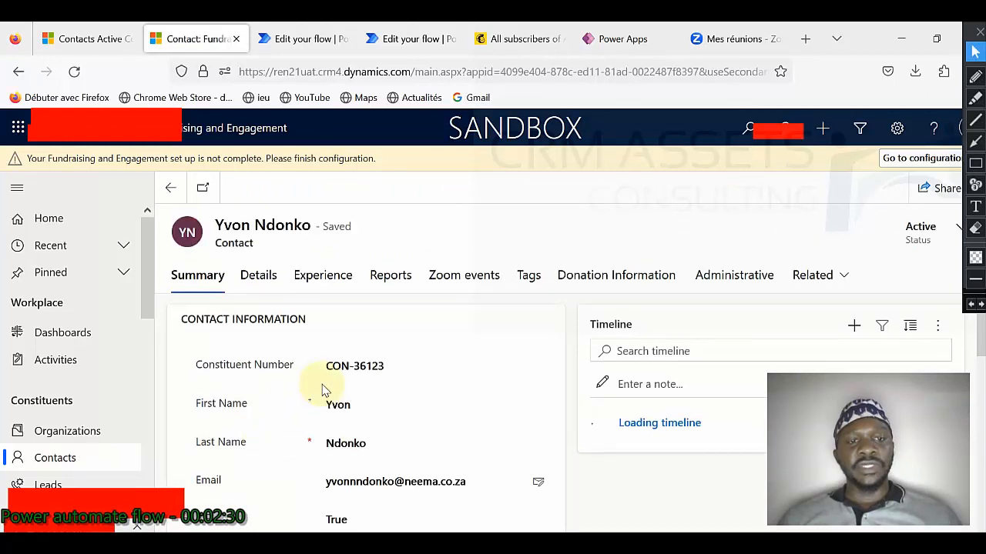
scroll(339, 408, "down", 2)
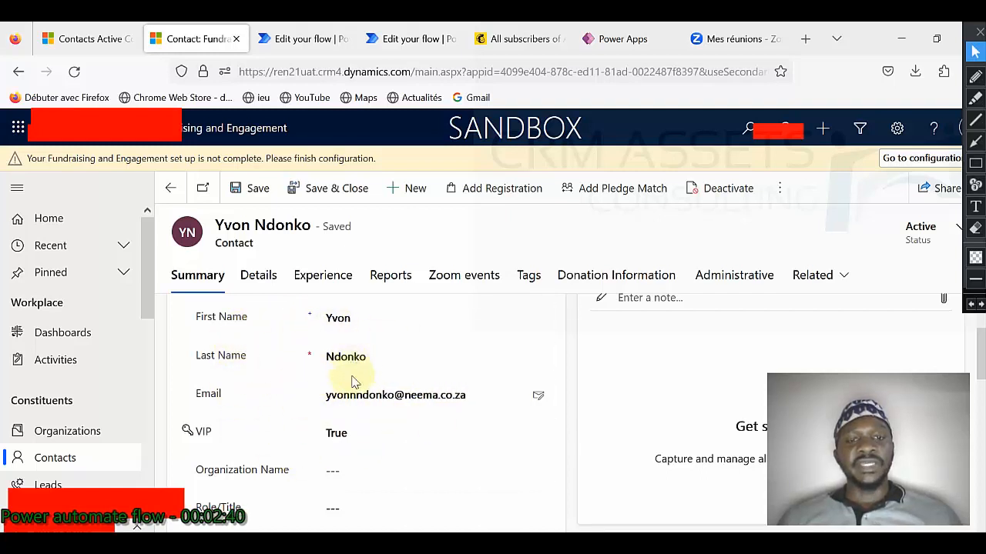
scroll(126, 351, "down", 5)
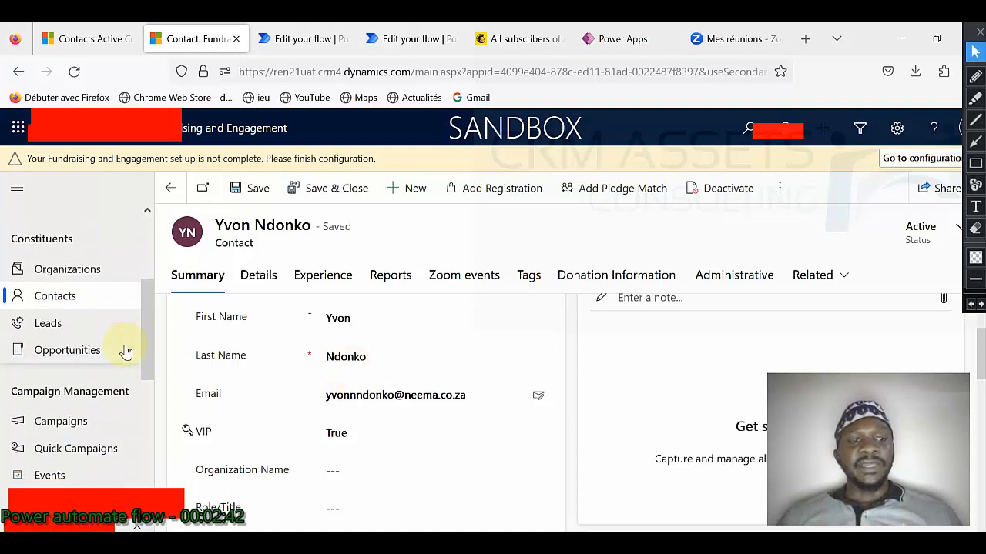
scroll(125, 351, "down", 3)
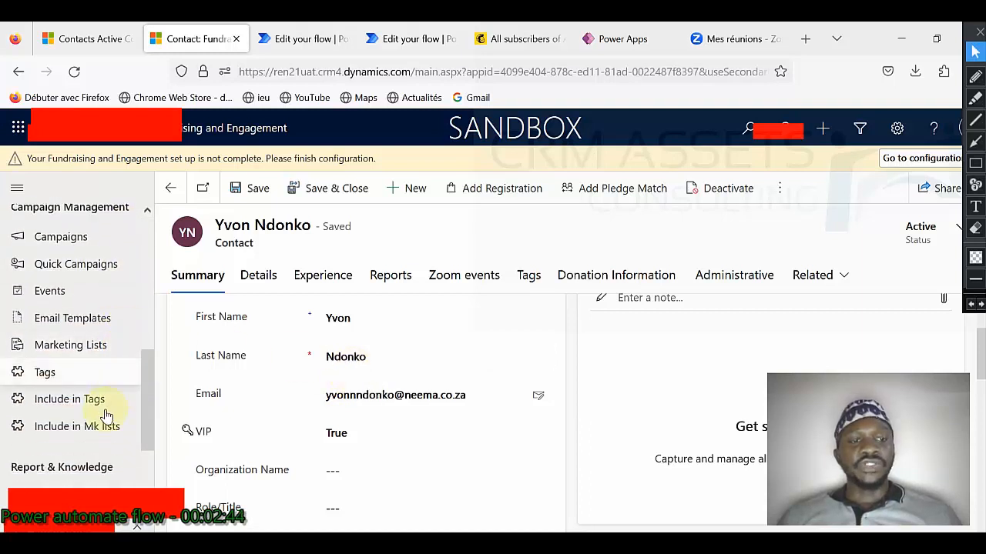
Step: Show the empty Active Include in mk lists view alongside Mailchimp's 0-contact audience
left_click(86, 427)
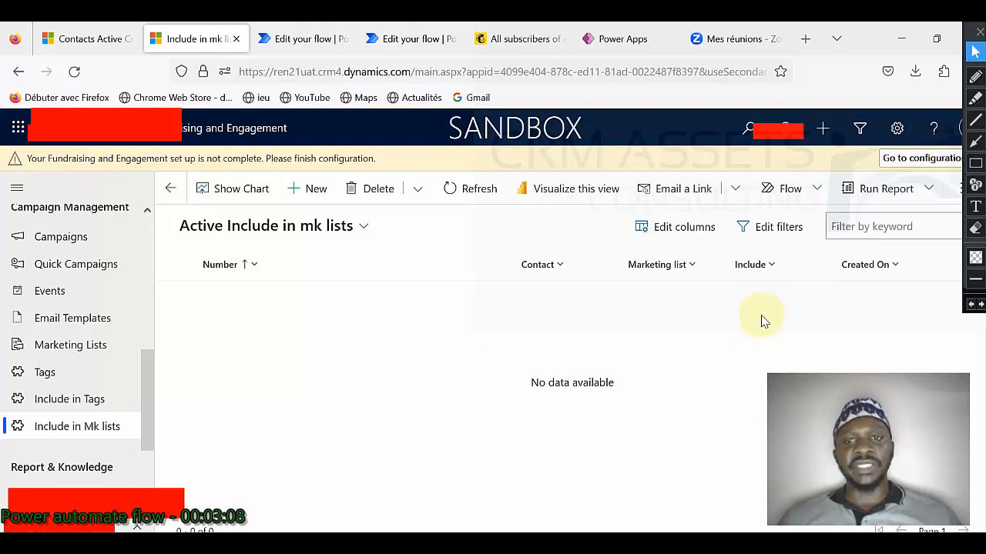
left_click(501, 39)
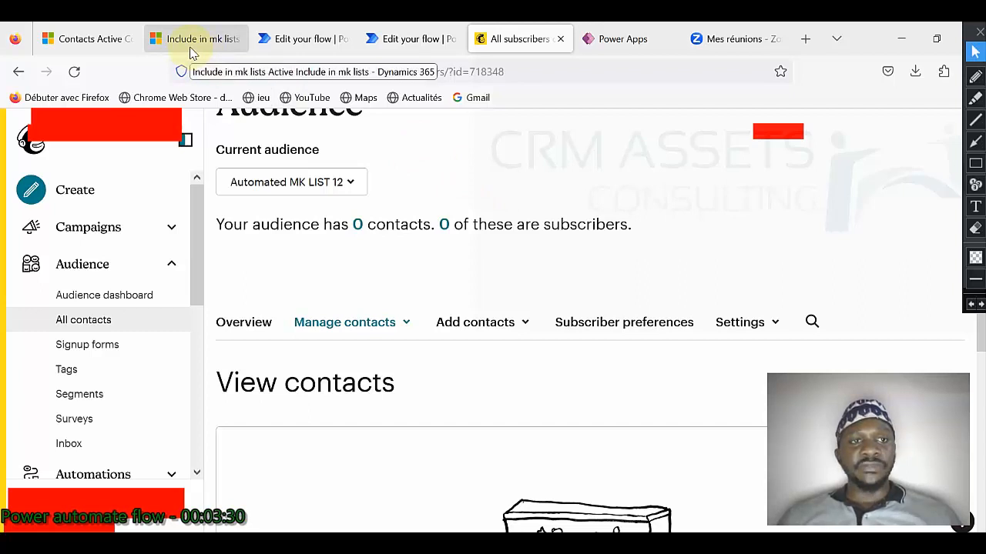
left_click(191, 43)
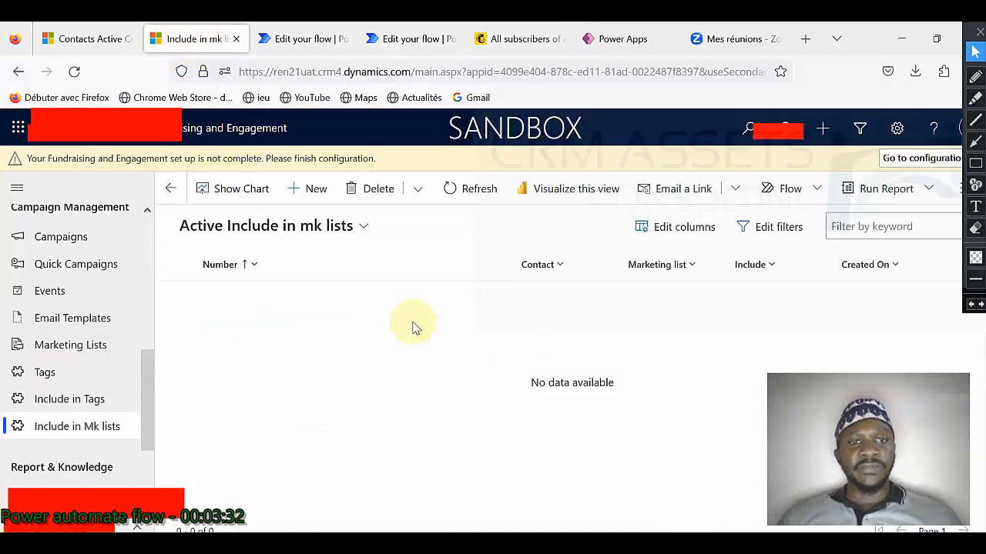
scroll(94, 362, "up", 1)
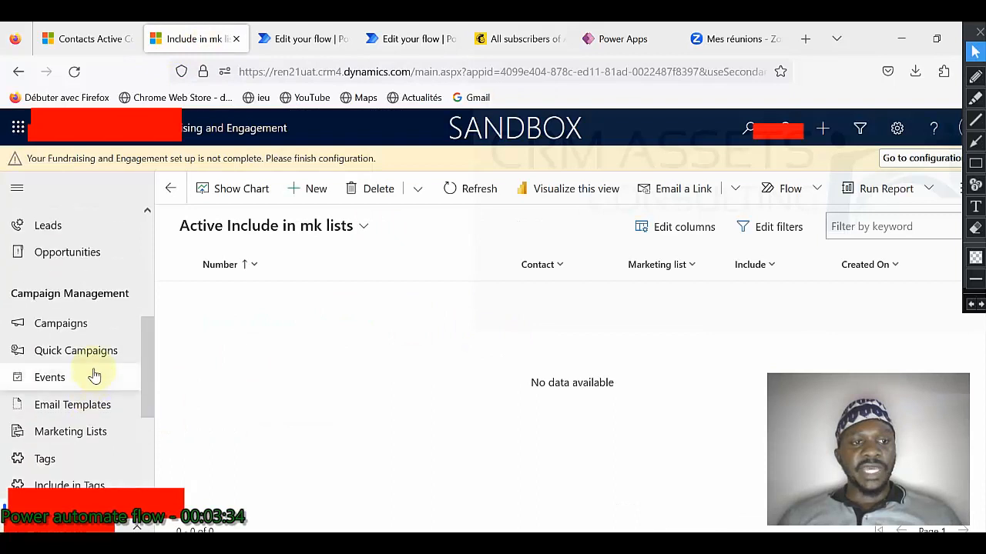
scroll(95, 357, "down", 3)
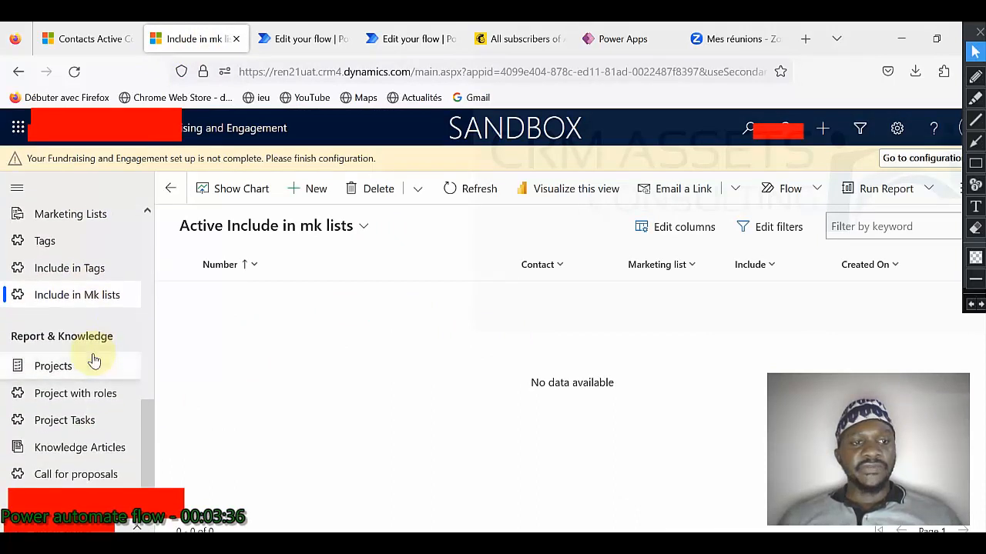
scroll(92, 359, "up", 2)
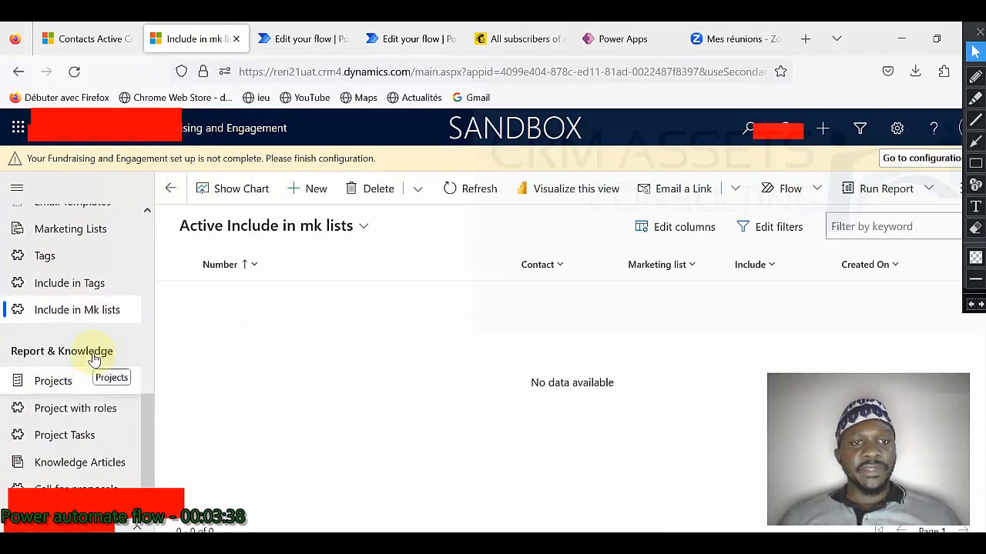
Step: Open the Automated MK LIST 12 marketing list and compare it with the Mailchimp audience
left_click(88, 301)
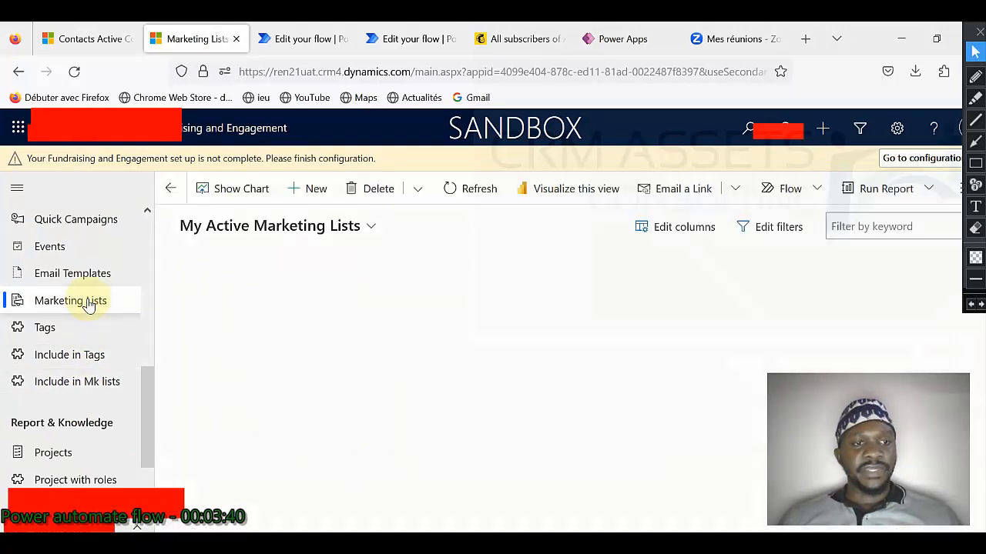
left_click(274, 301)
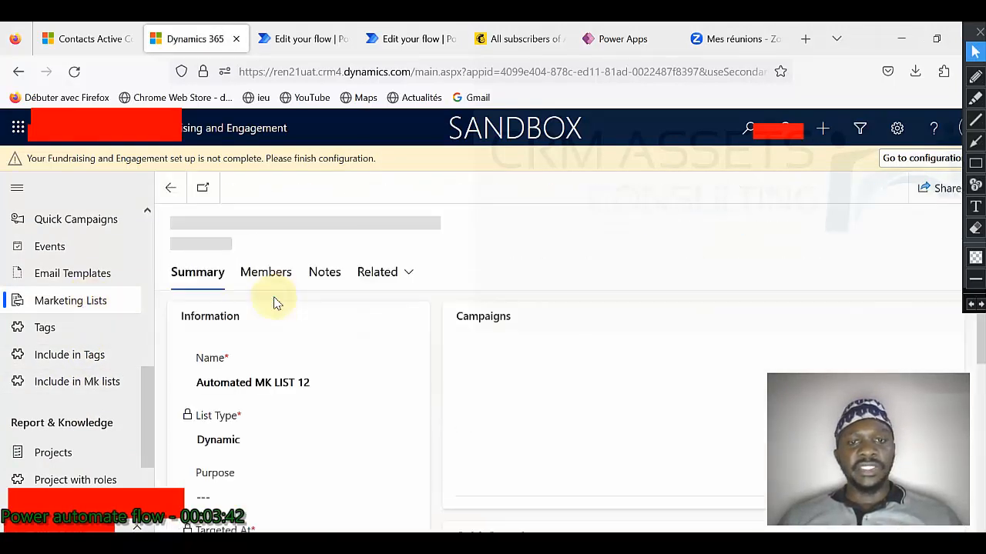
scroll(390, 360, "down", 1)
scroll(387, 359, "down", 3)
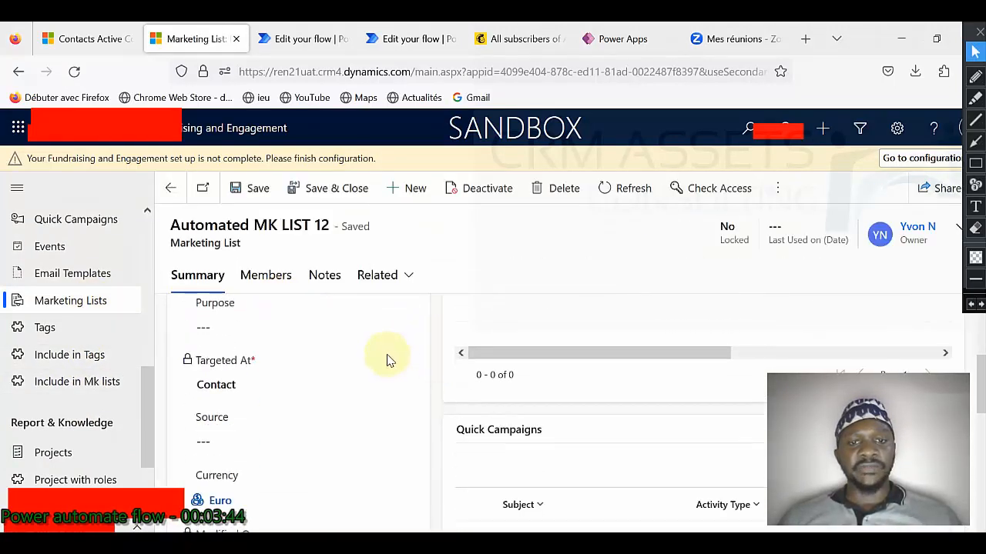
scroll(387, 358, "up", 3)
left_click(508, 44)
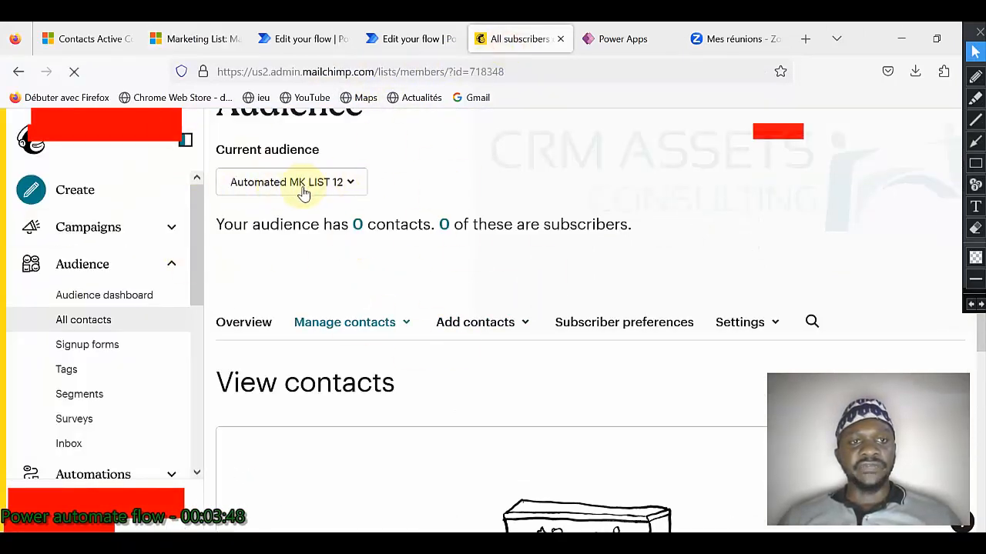
left_click(199, 43)
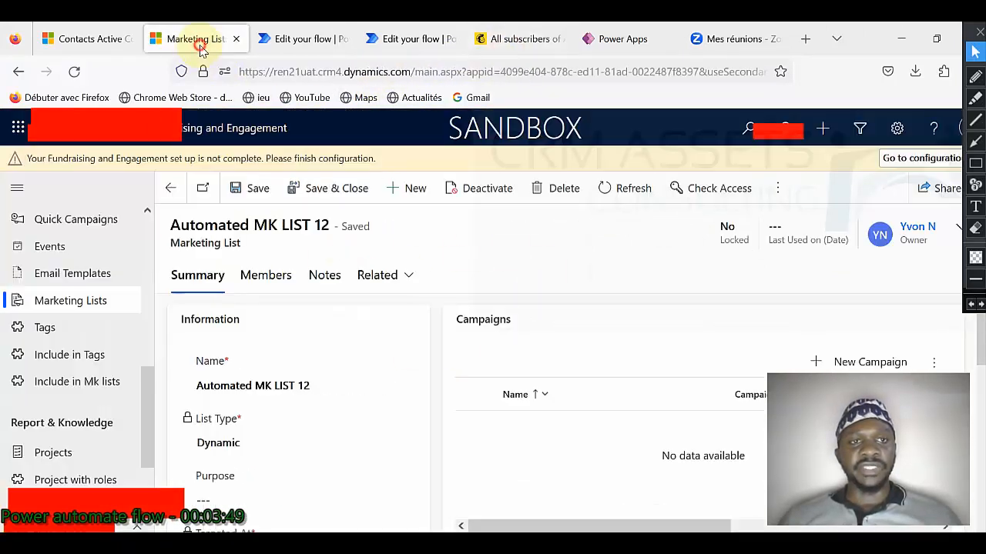
Step: Launch the 'Add or delete members from mk list to mailchimp audience' flow
left_click(777, 189)
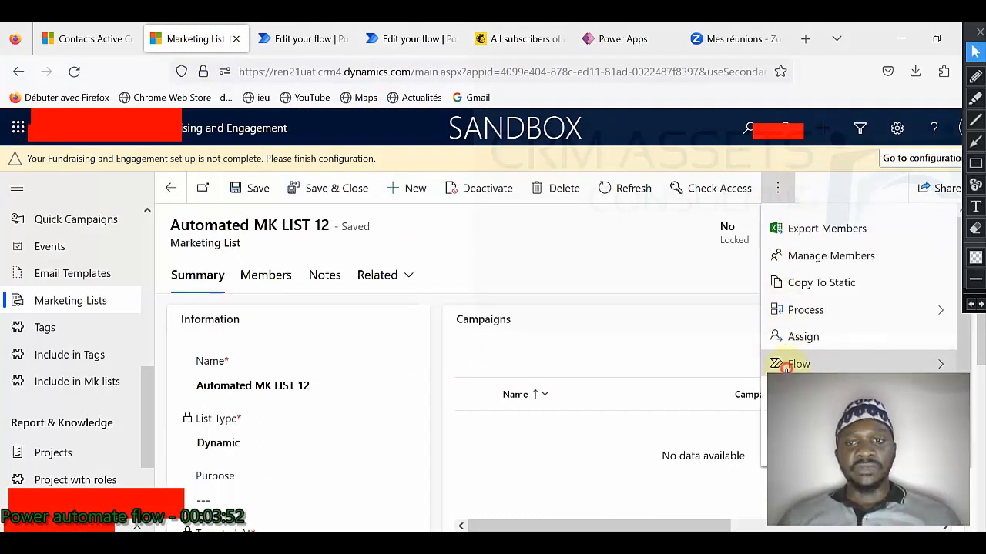
left_click(786, 364)
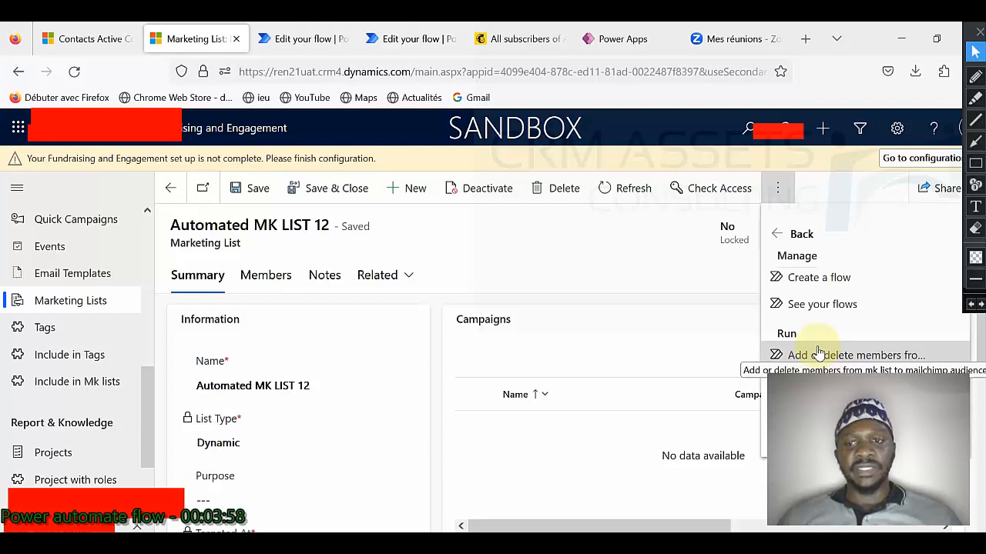
left_click(818, 354)
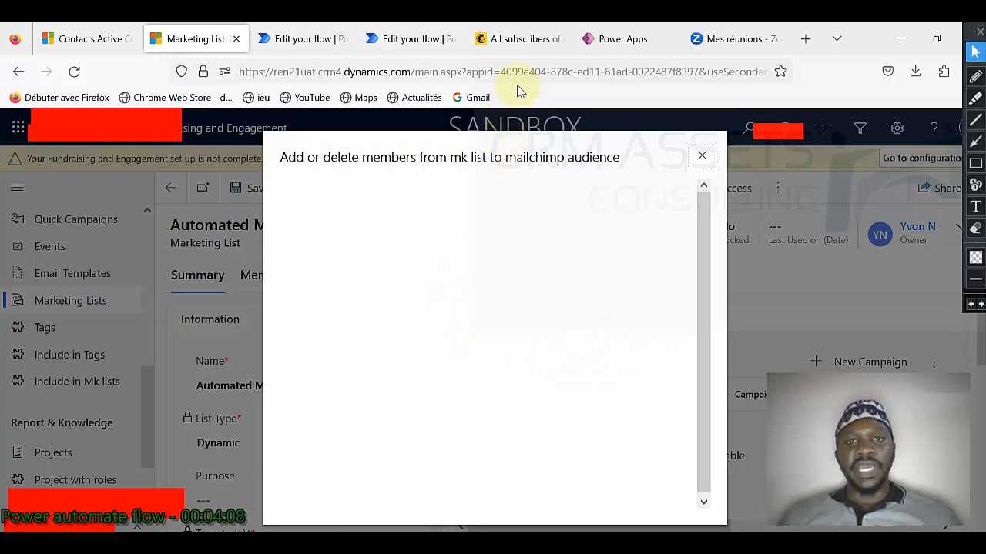
Step: Check the Mailchimp audience, then move to the Active Contacts REN21 list and its Marketing Lists
left_click(519, 48)
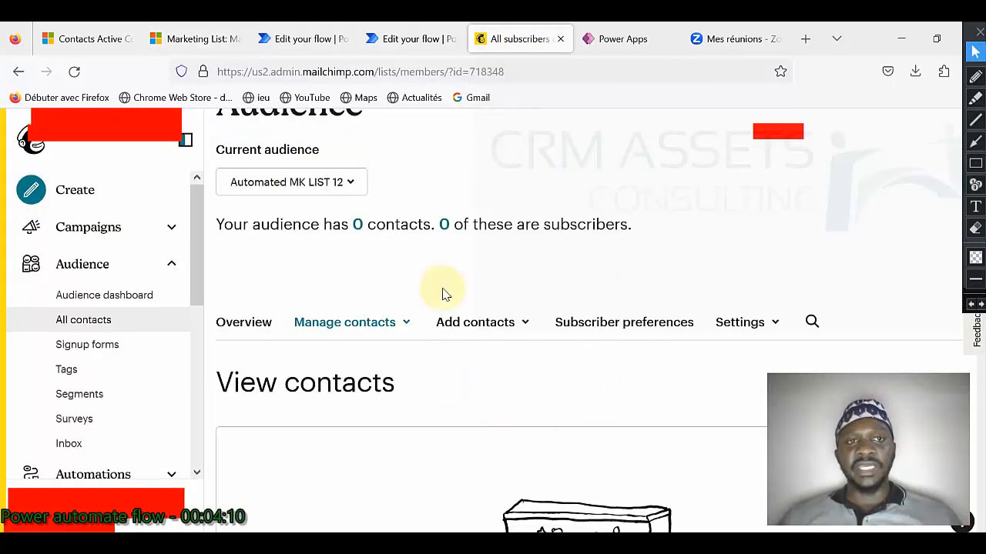
left_click(218, 38)
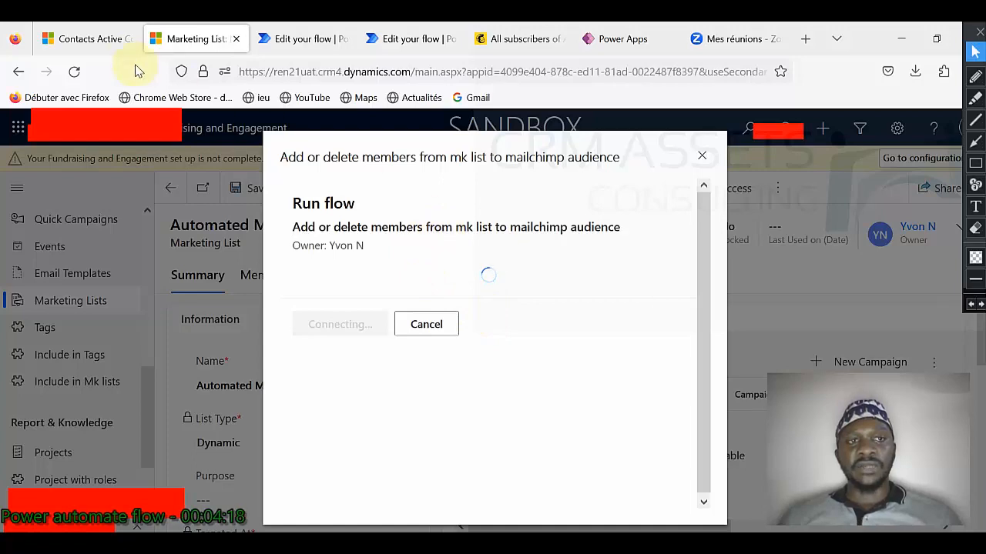
left_click(88, 39)
scroll(88, 437, "down", 3)
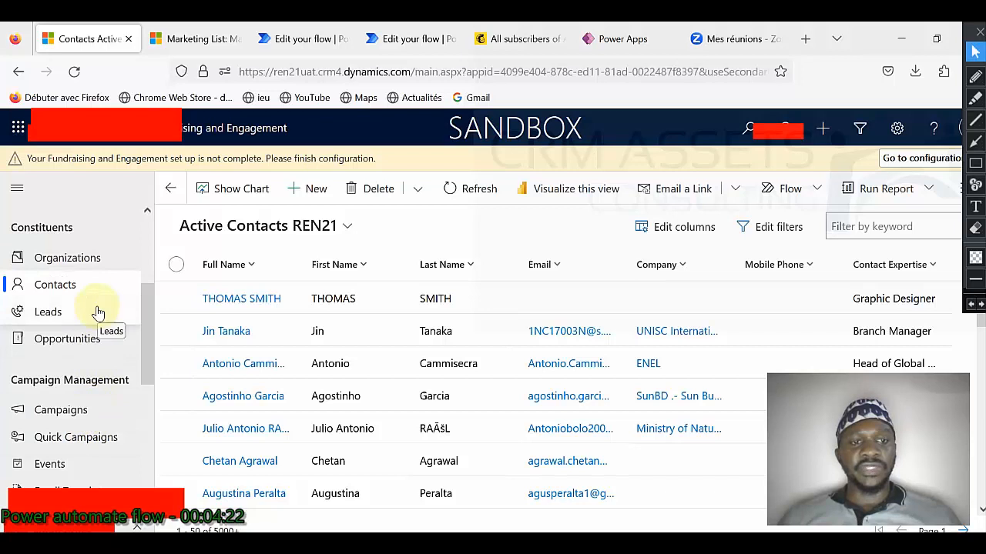
scroll(97, 404, "down", 3)
left_click(90, 341)
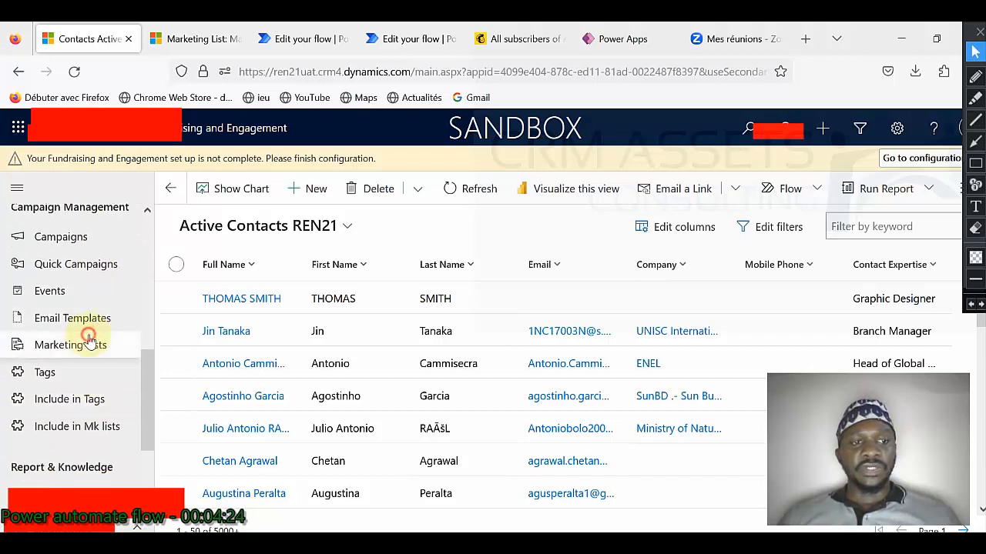
Step: Open Automated MK LIST 12's Members, then the second member's contact record and its account manager
left_click(280, 302)
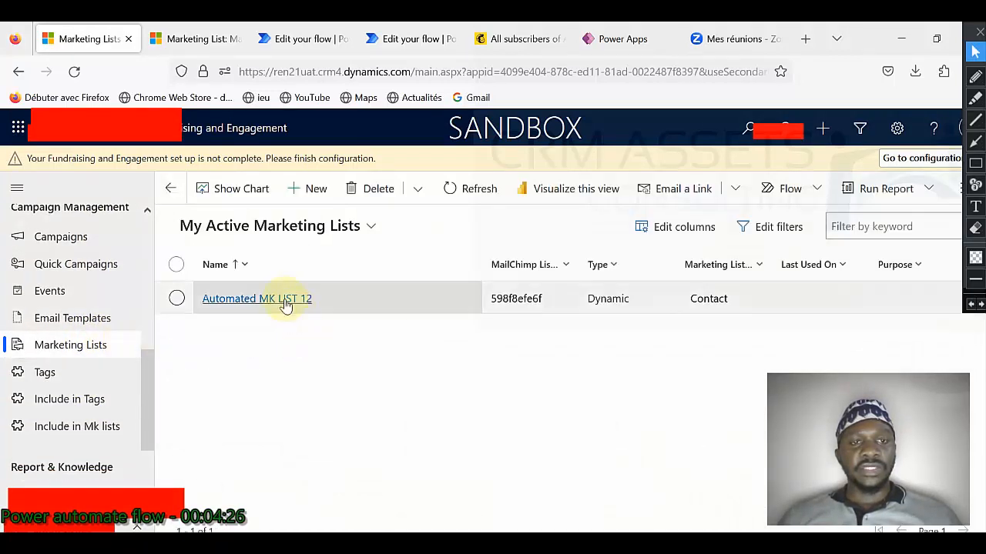
left_click(280, 302)
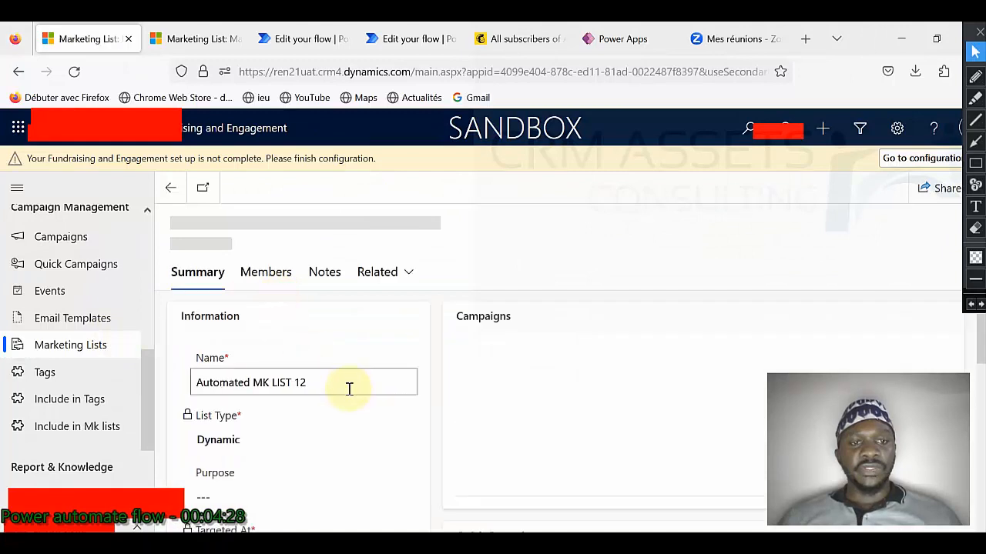
left_click(264, 283)
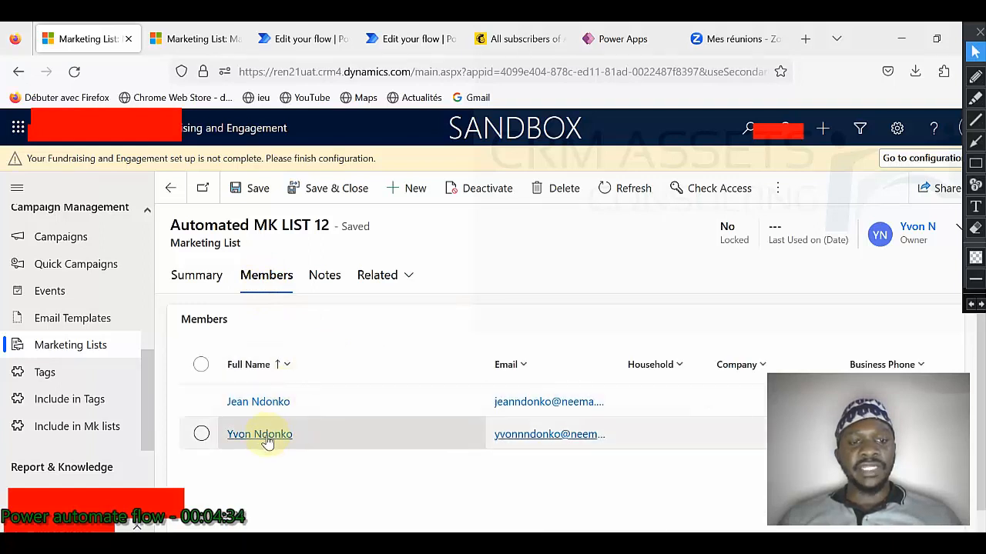
left_click(261, 435)
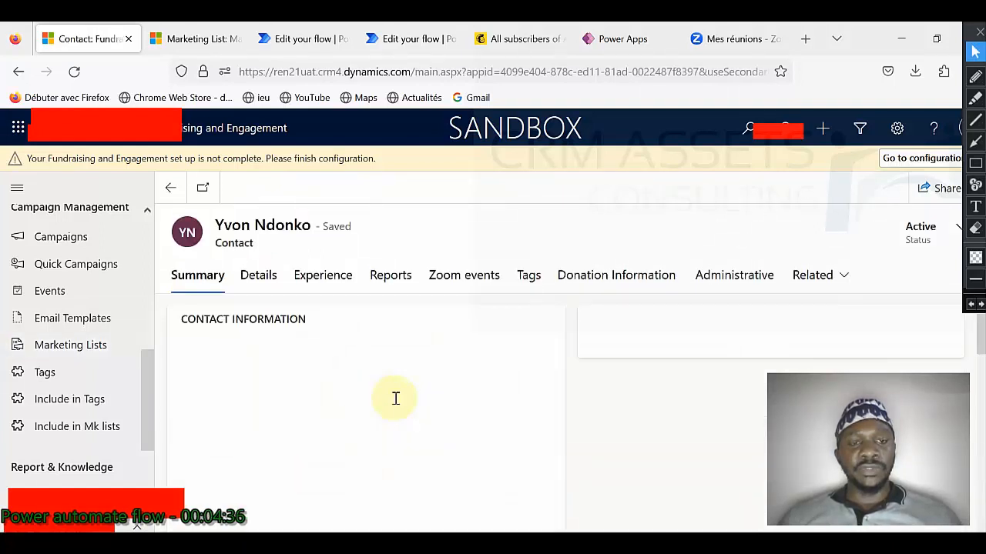
scroll(395, 398, "down", 5)
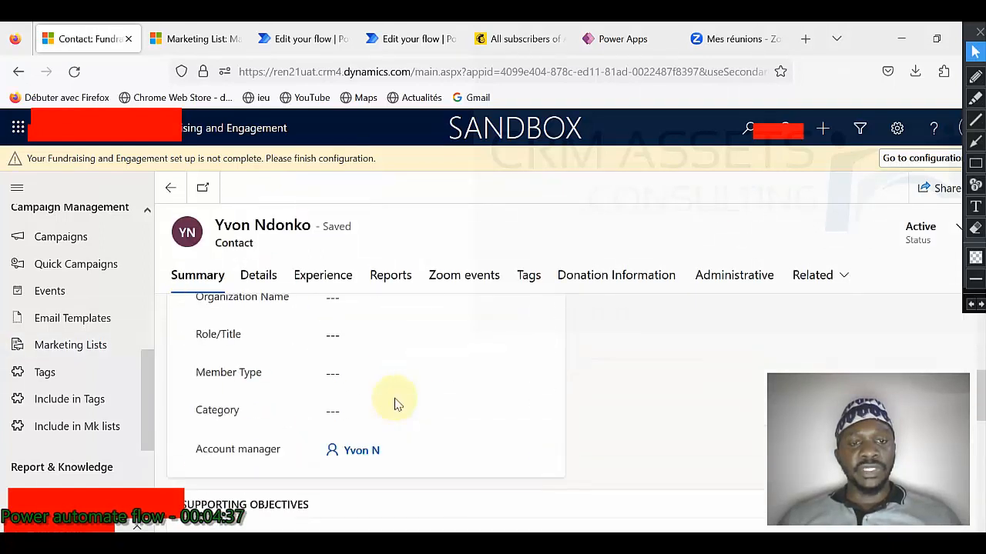
left_click(368, 453)
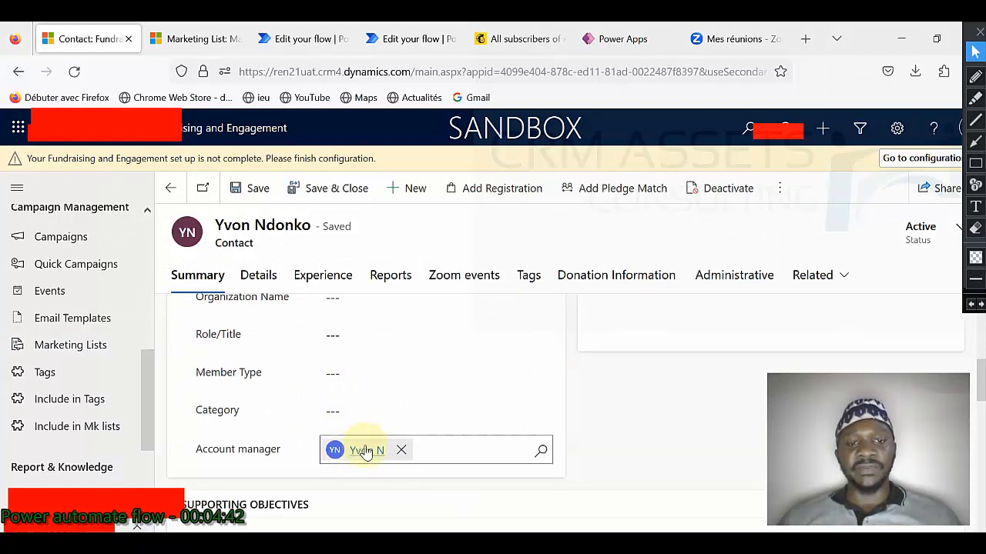
left_click(198, 46)
Step: Run the Mailchimp sync flow and confirm the audience still shows 0 contacts
left_click(351, 379)
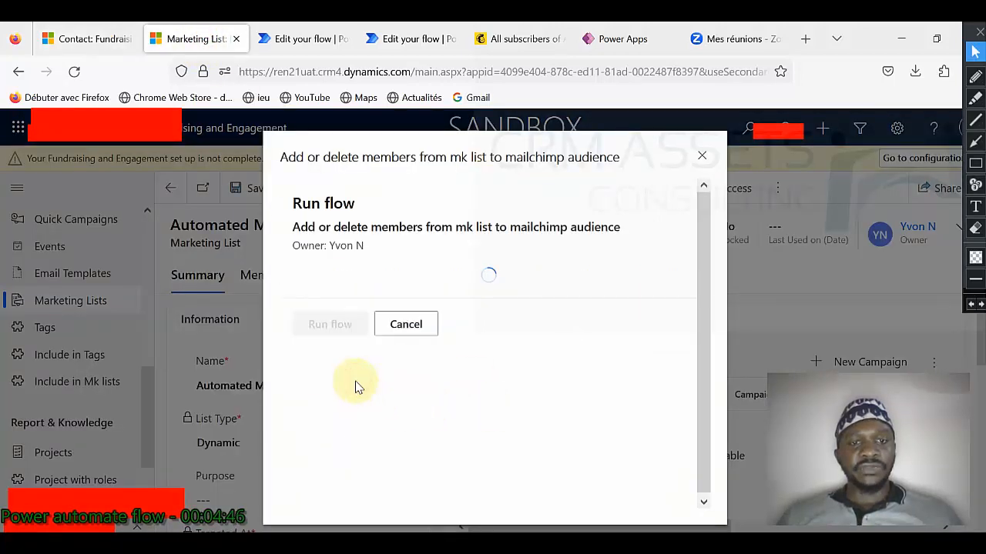
left_click(331, 382)
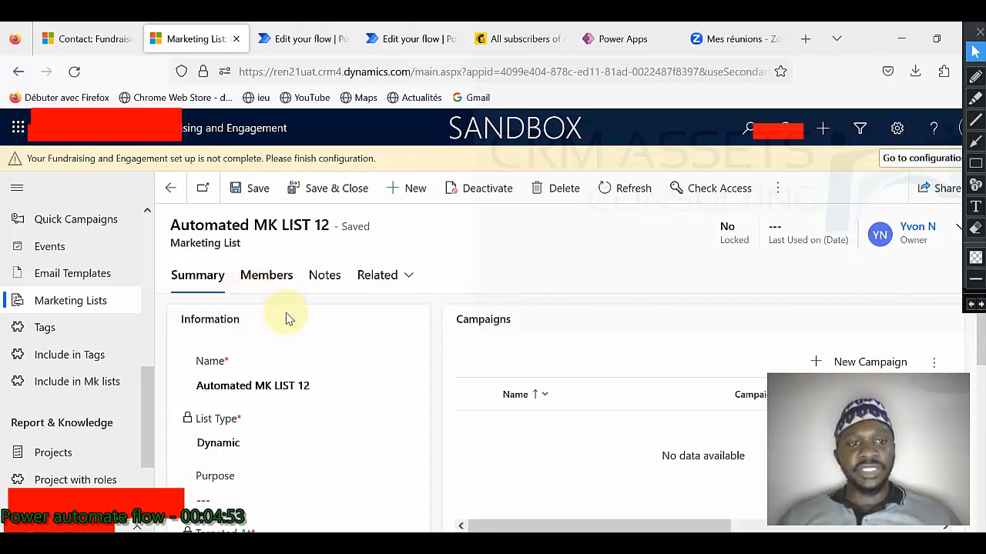
left_click(284, 285)
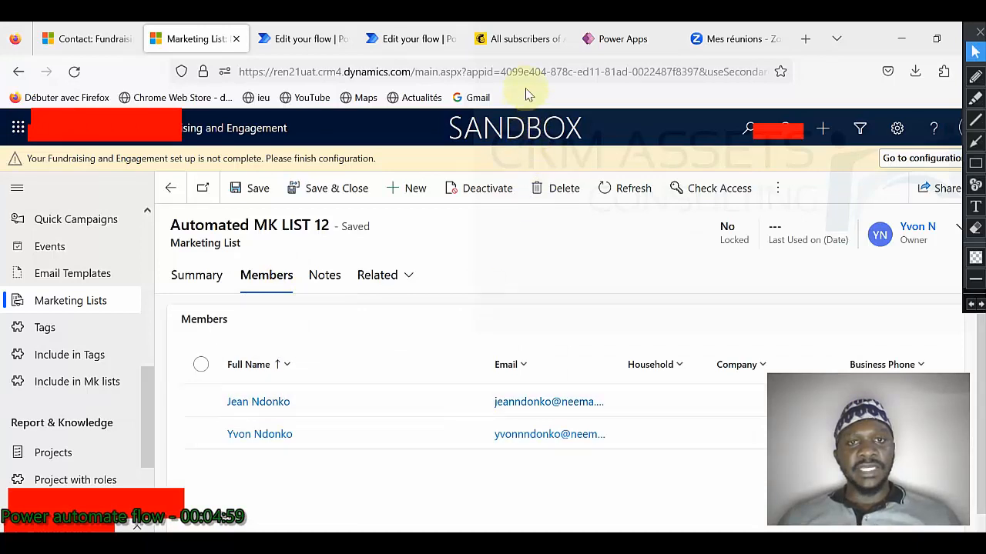
left_click(507, 39)
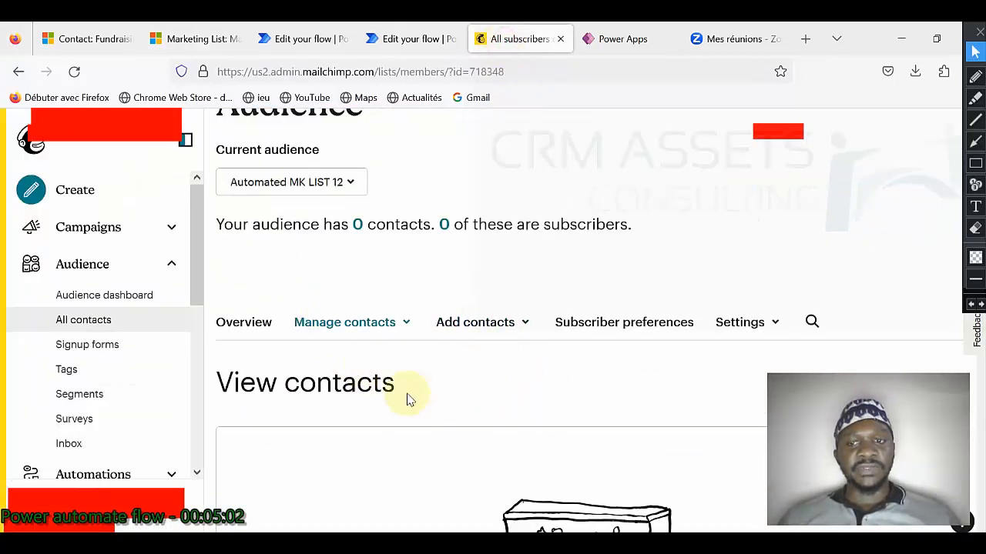
Step: Reload the Mailchimp audience so it lists the 1 contact synced from the marketing list
left_click(300, 47)
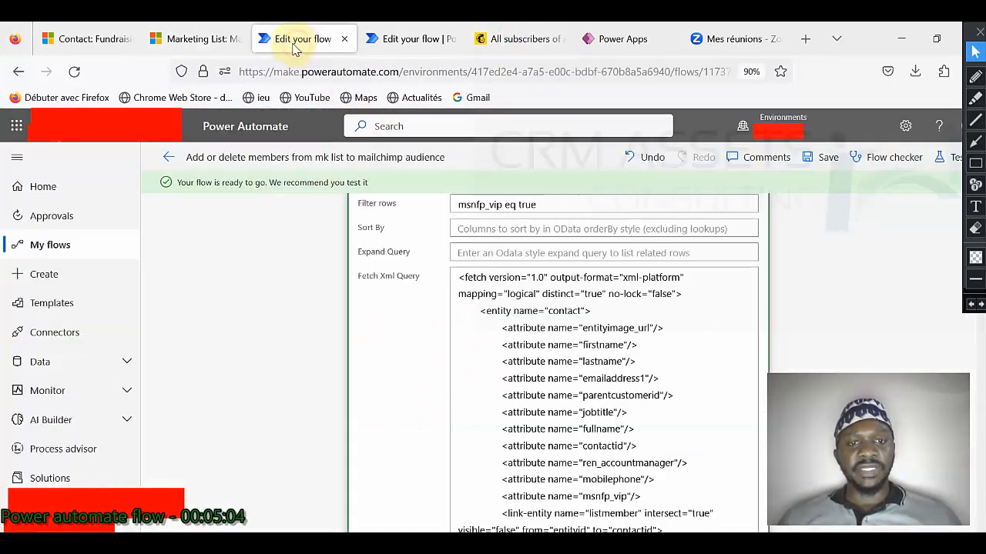
left_click(214, 45)
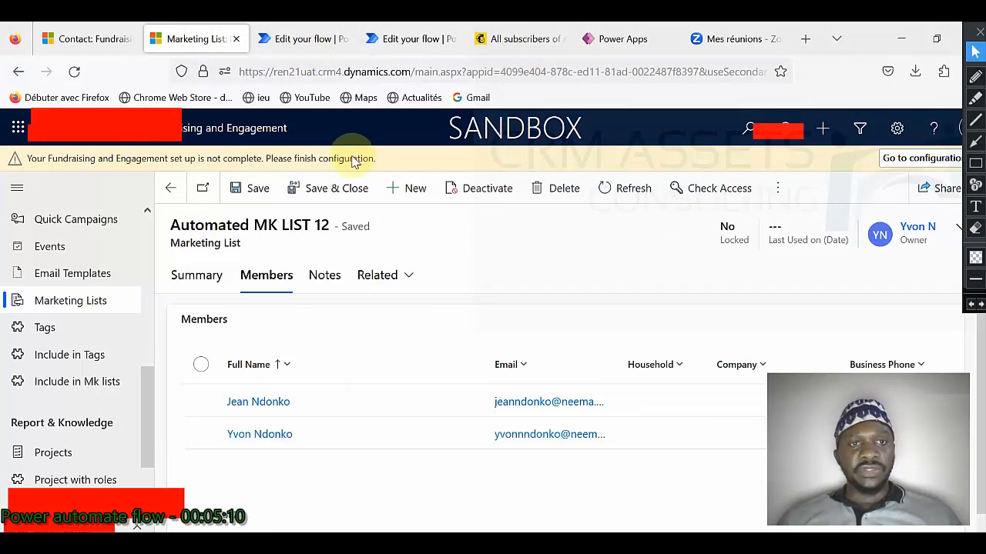
left_click(522, 59)
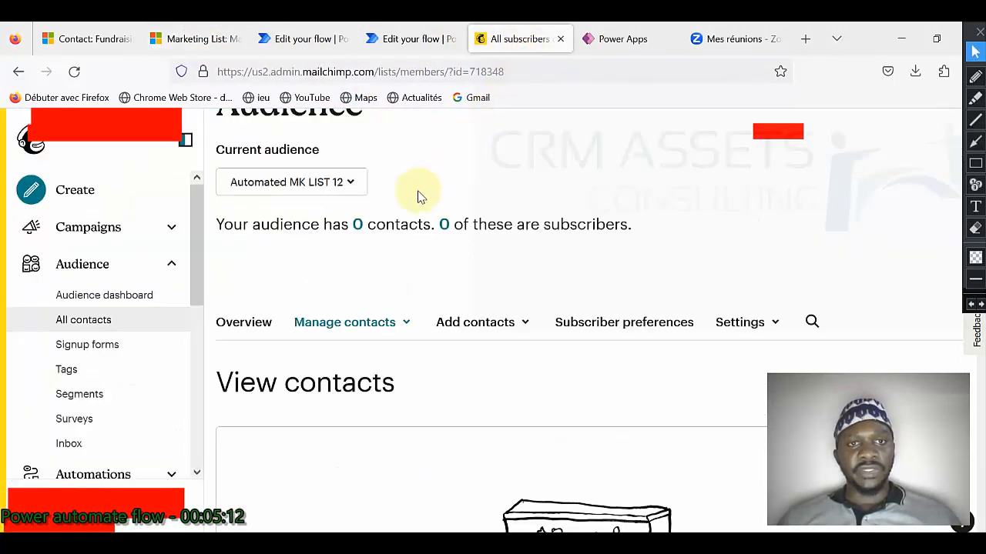
left_click(74, 70)
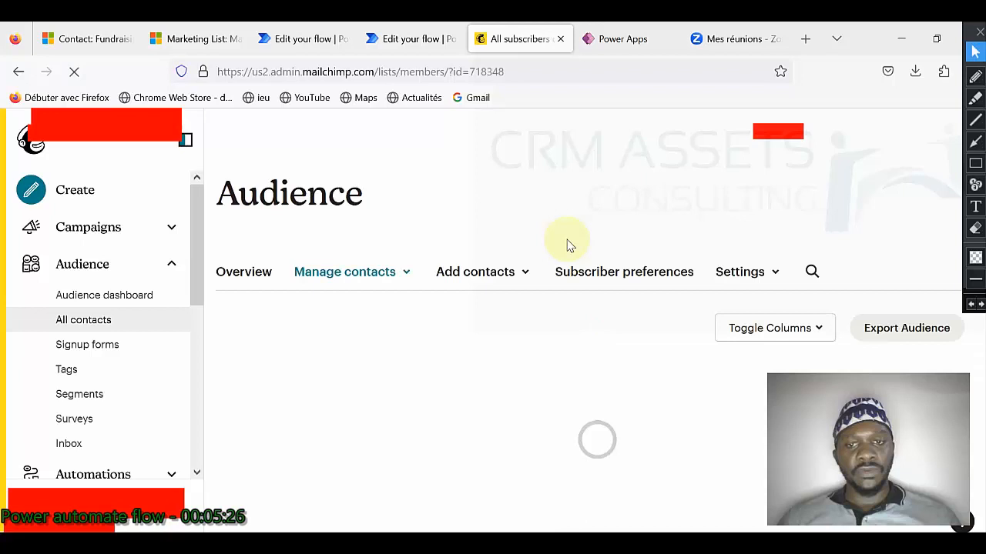
scroll(630, 290, "down", 2)
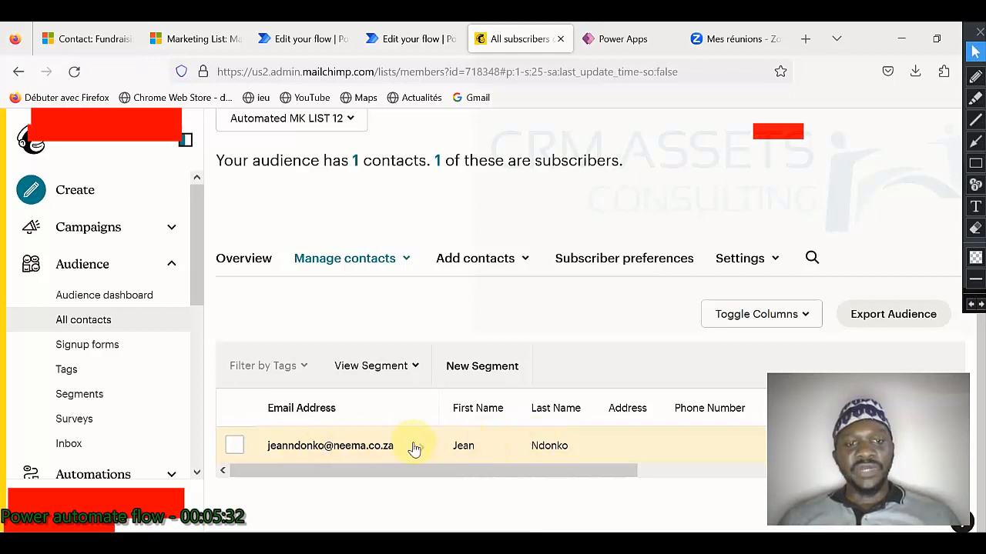
left_click(536, 453)
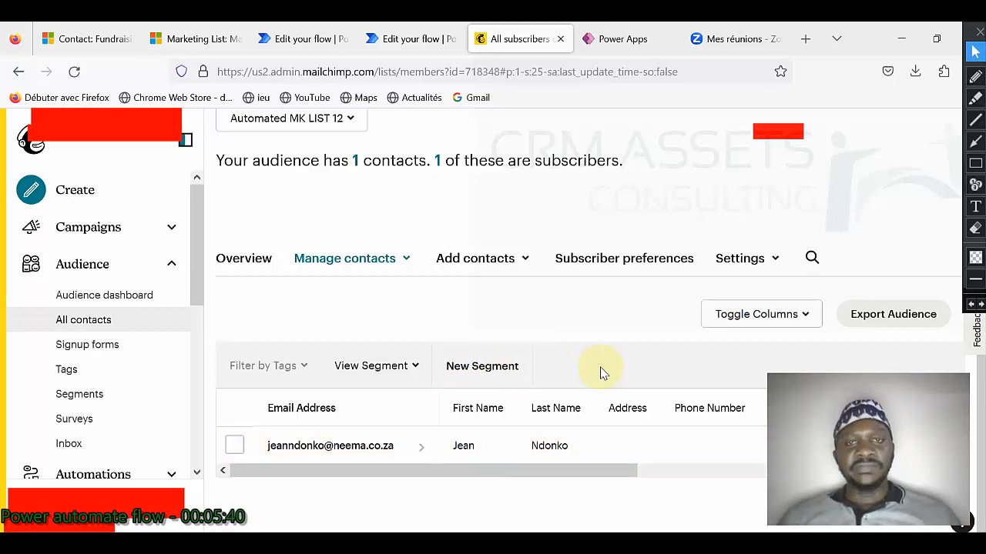
Step: Recheck the marketing list members, then bring up the Chrome Billing Information window
left_click(205, 38)
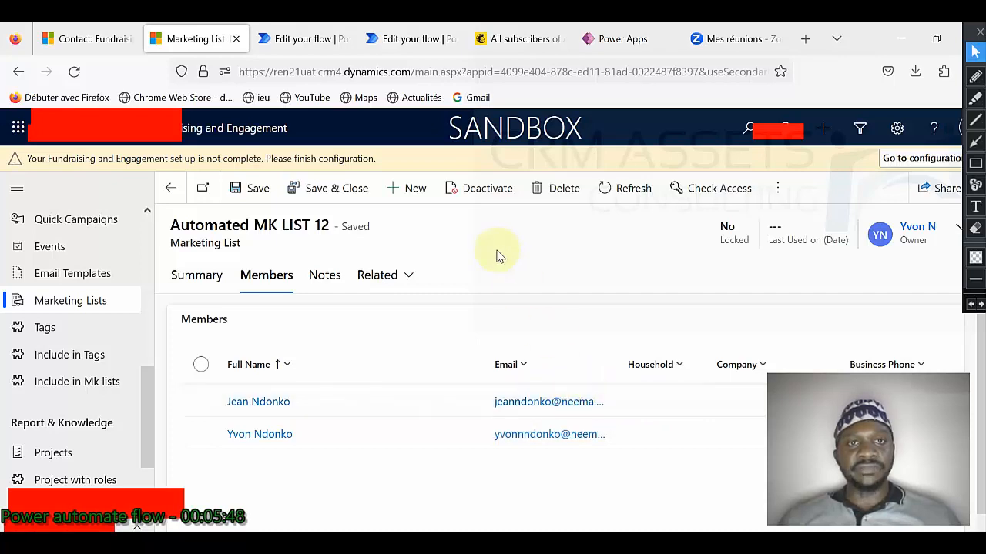
mouse_move(347, 543)
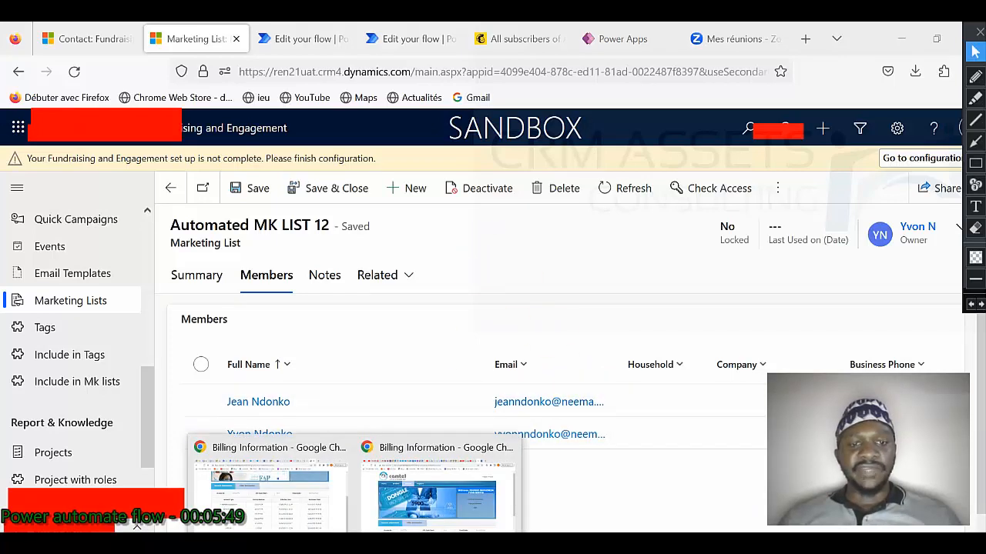
left_click(324, 517)
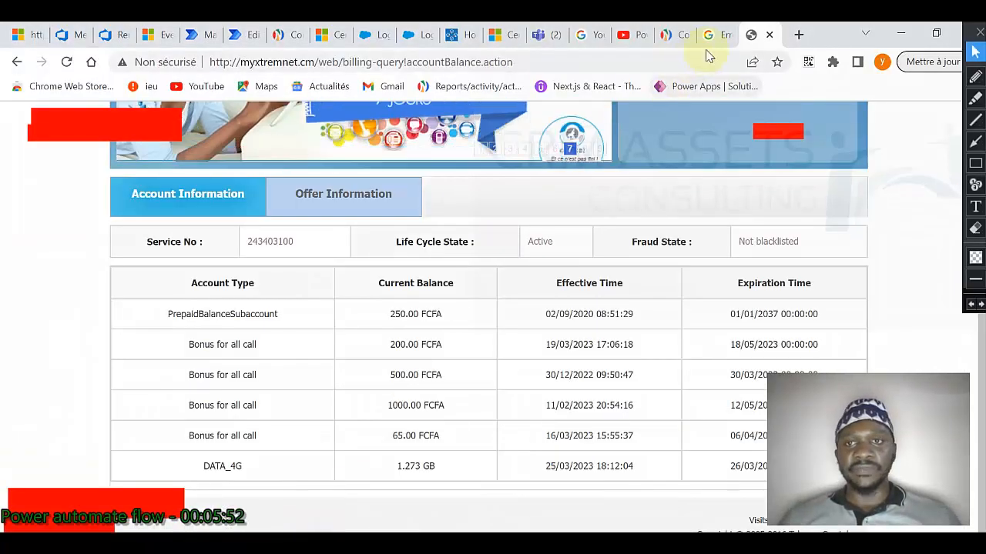
Step: Bring the second Chrome window to the front and select its Gmail tab
left_click(544, 62)
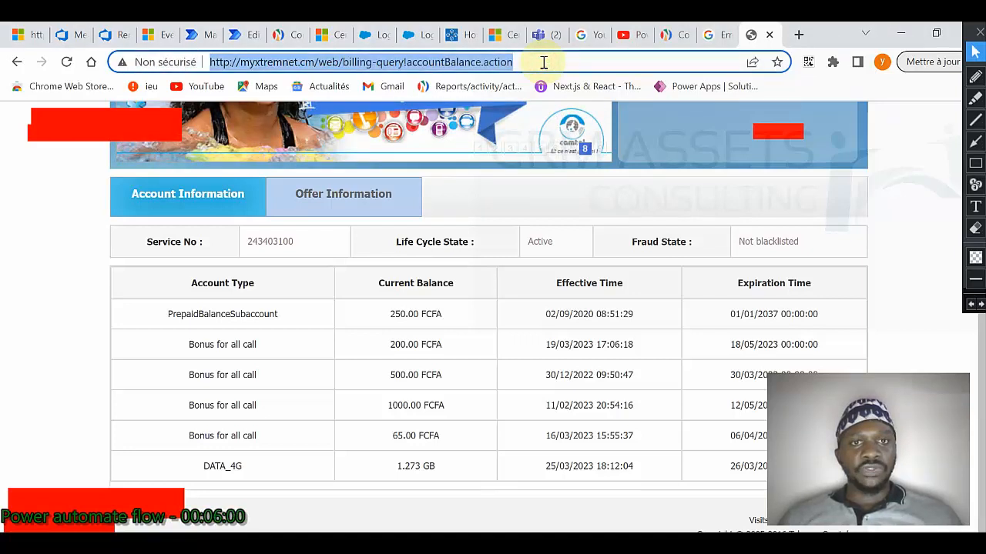
left_click(354, 544)
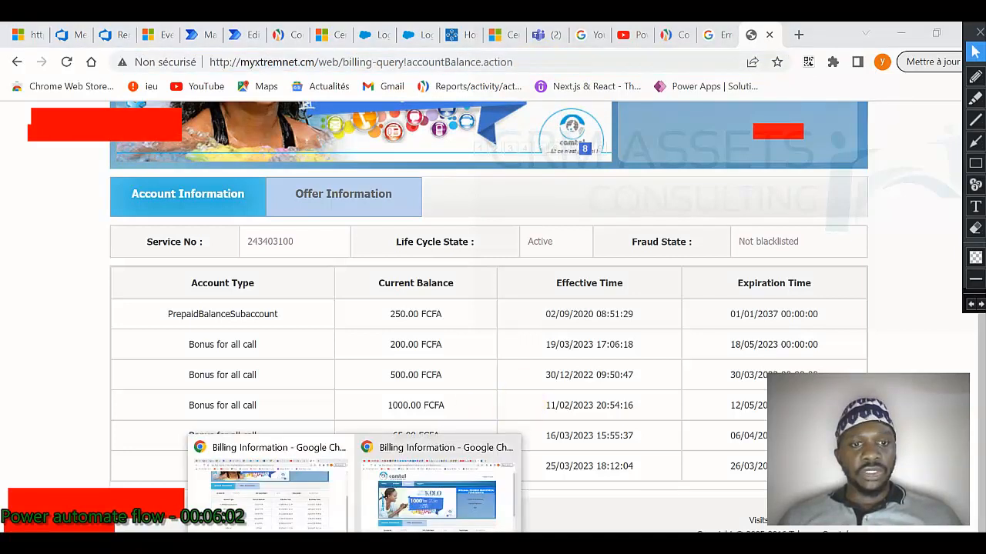
left_click(284, 518)
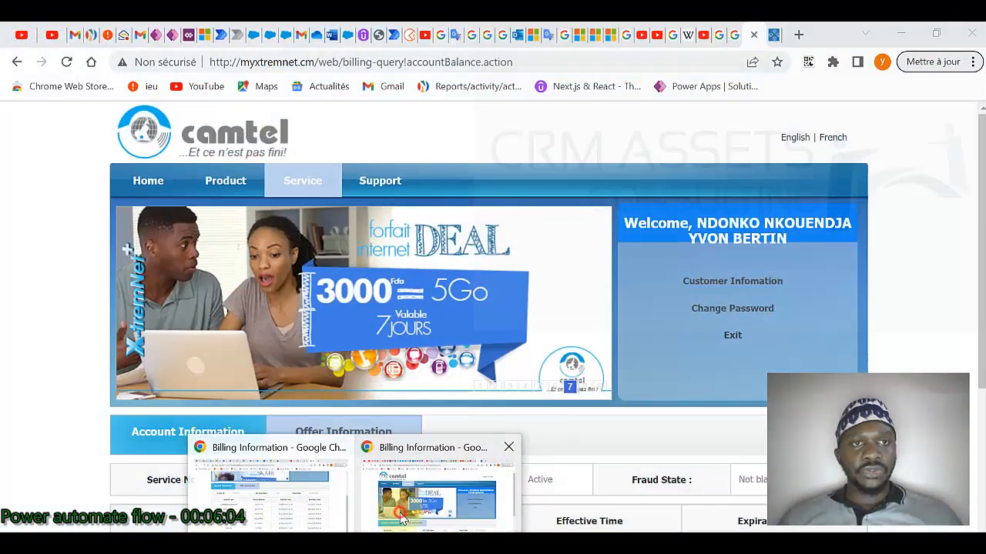
left_click(140, 36)
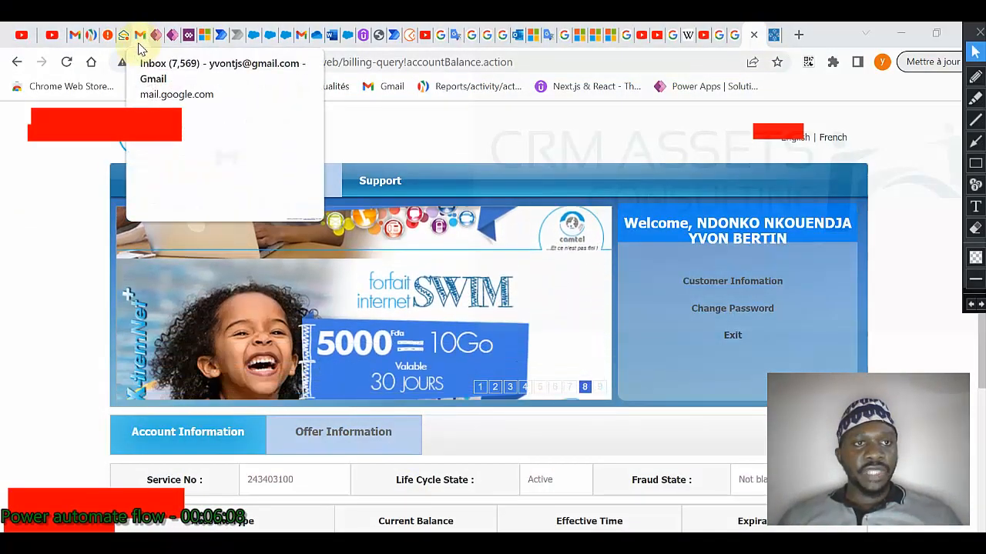
left_click(140, 42)
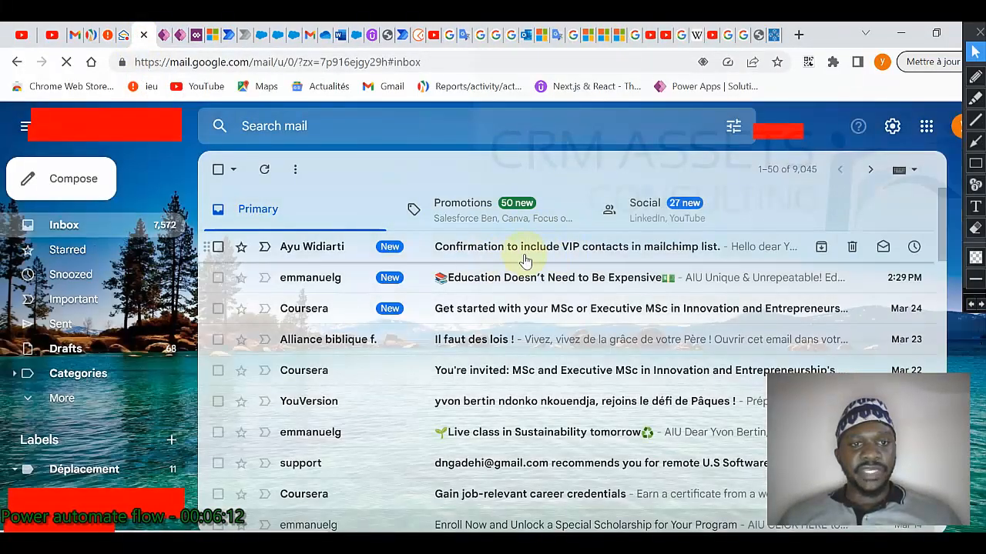
Step: Open the 'Confirmation to include VIP contacts' email and compare its greeting with the Dynamics contact
left_click(584, 248)
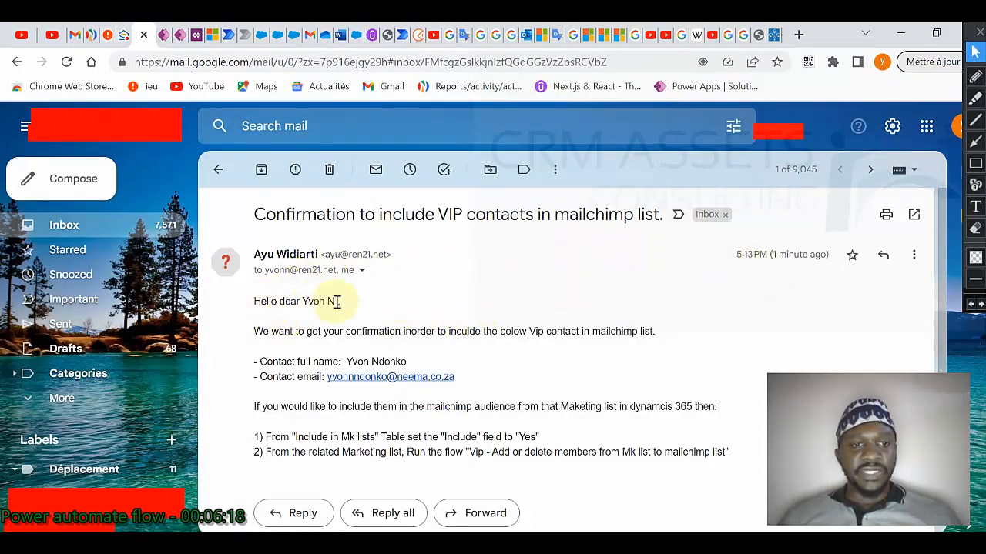
left_click_drag(303, 301, 346, 308)
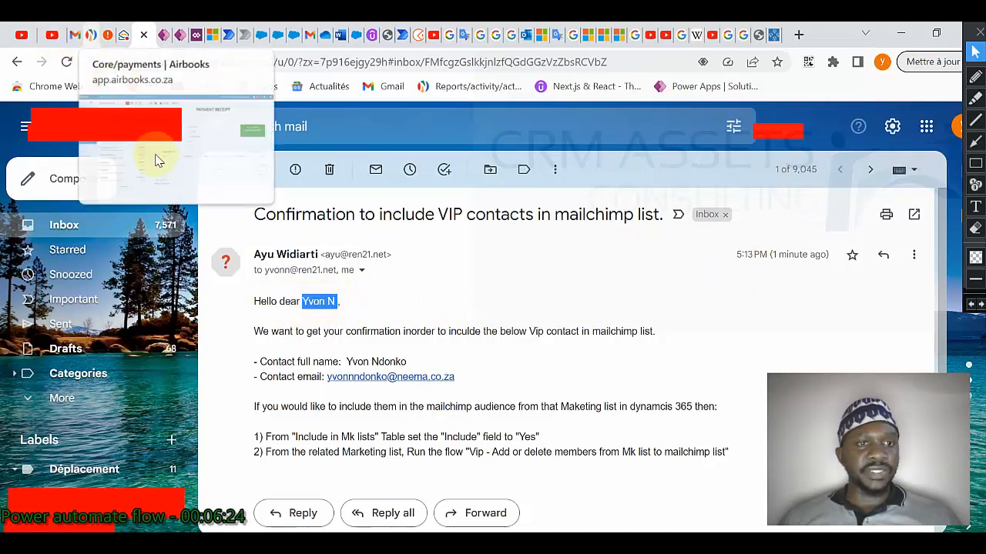
key("alt+Tab")
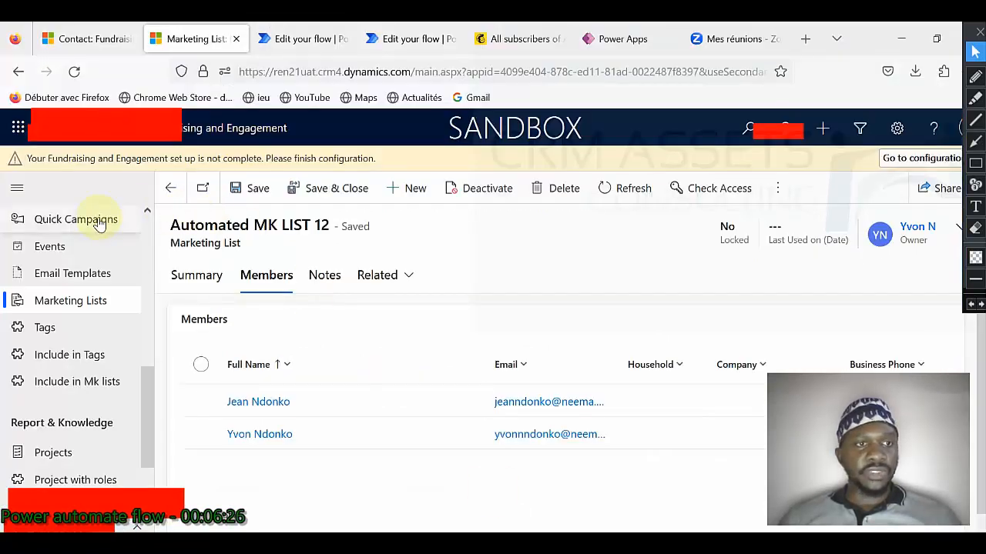
left_click(108, 44)
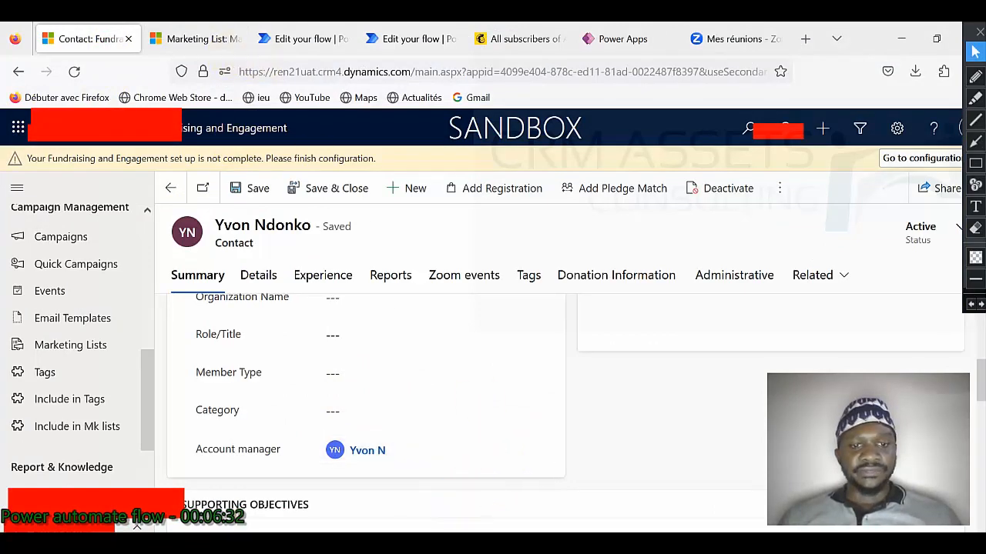
mouse_move(358, 529)
left_click(407, 508)
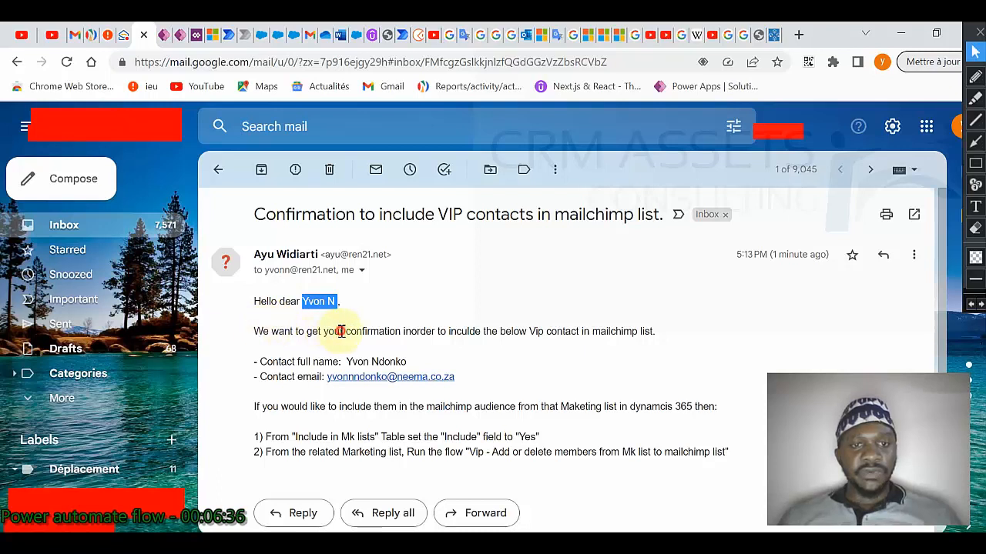
left_click(331, 332)
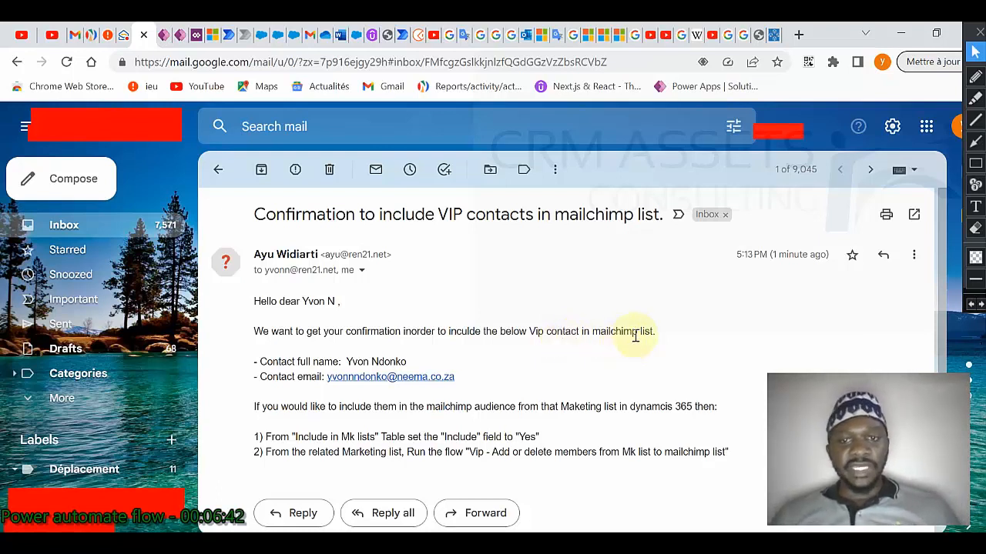
Step: Highlight the email's contact details and two instruction steps, then return to the Dynamics contact record
triple_click(347, 362)
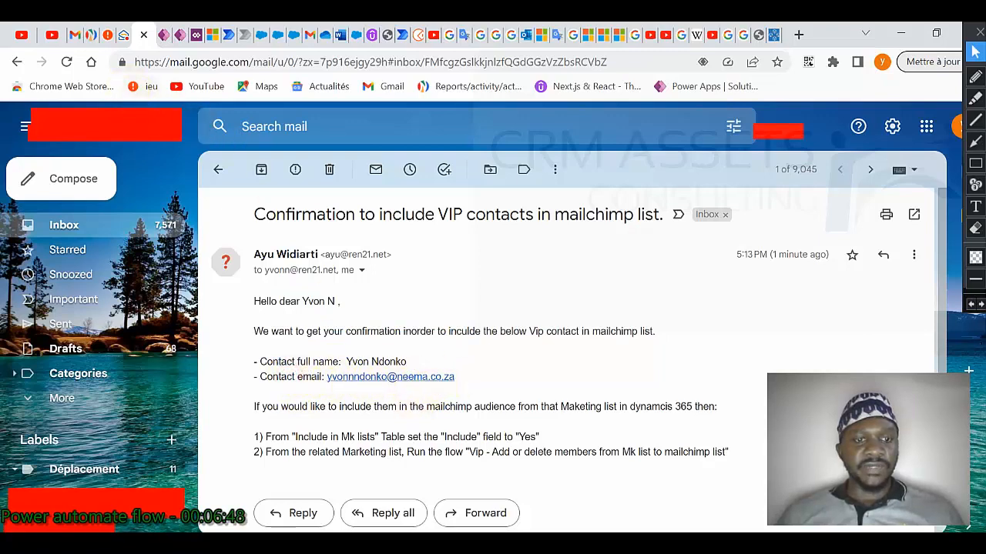
key("alt+Tab")
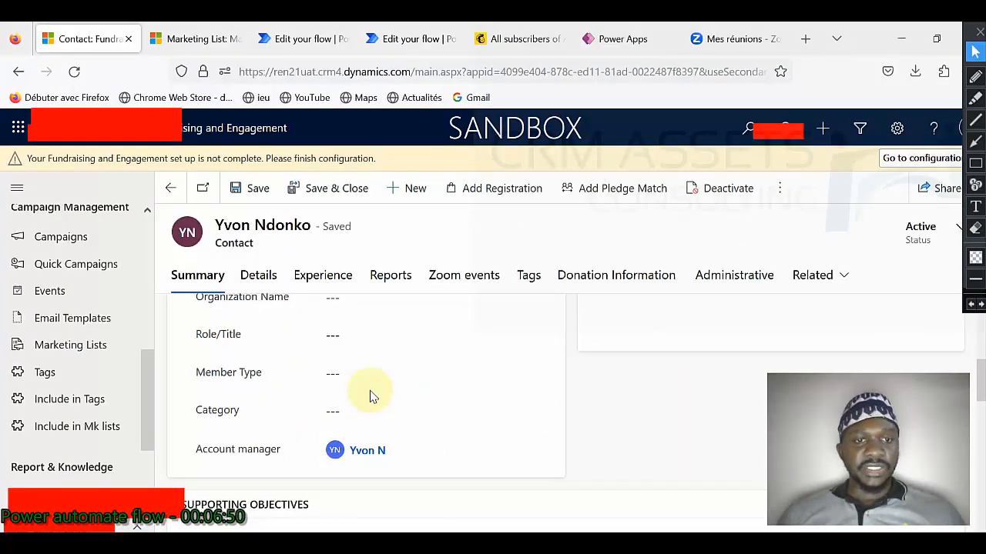
scroll(370, 394, "up", 3)
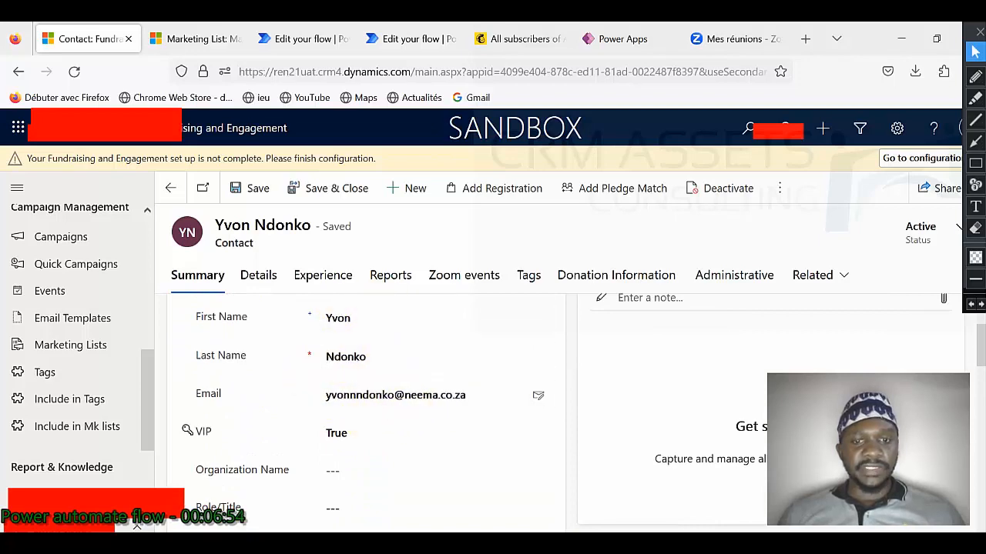
key("alt+Tab")
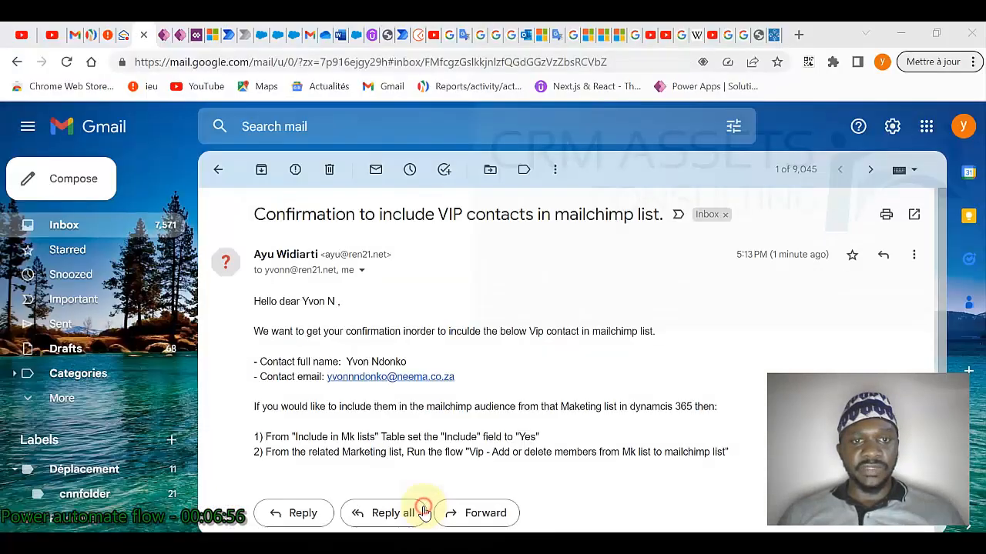
scroll(425, 429, "down", 1)
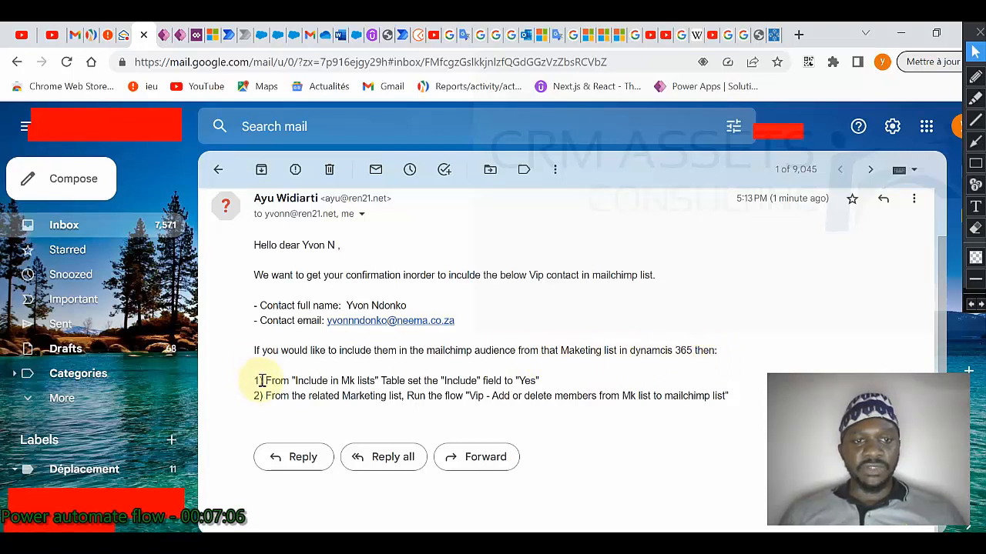
left_click_drag(264, 381, 539, 382)
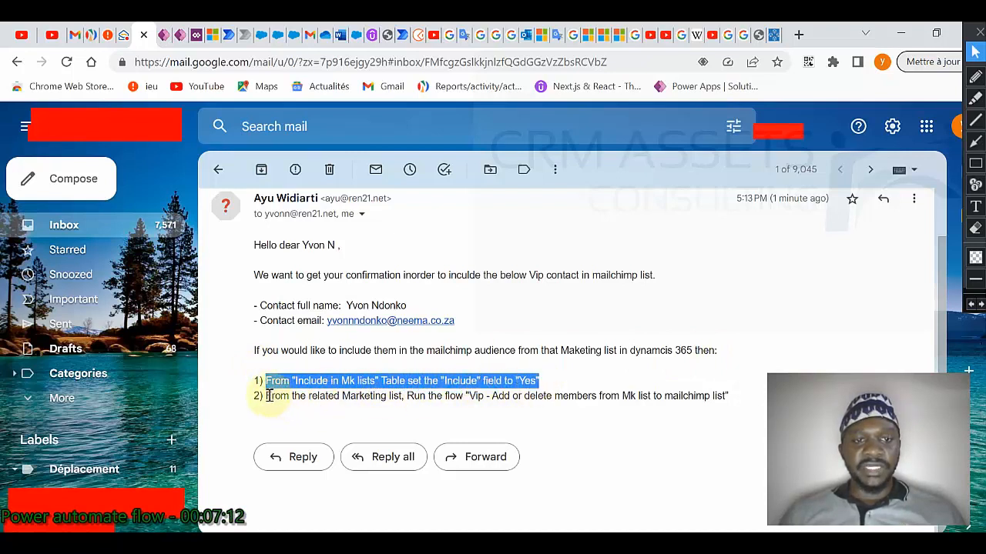
left_click_drag(265, 396, 707, 401)
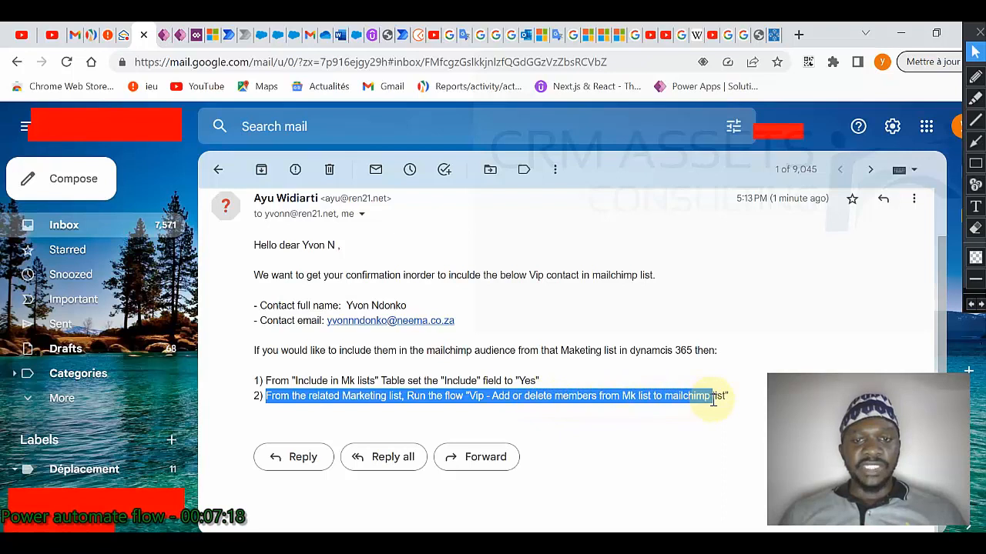
left_click(686, 398)
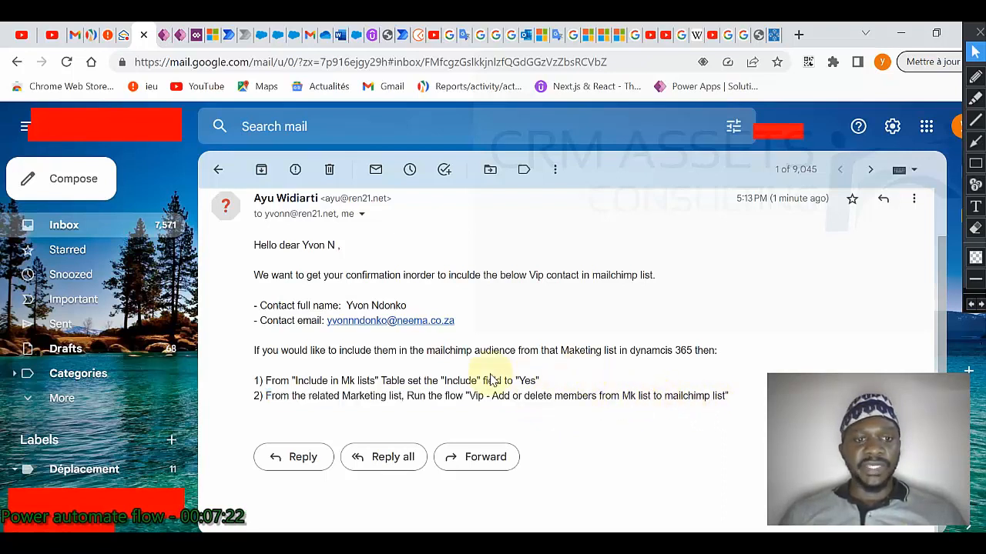
left_click(460, 543)
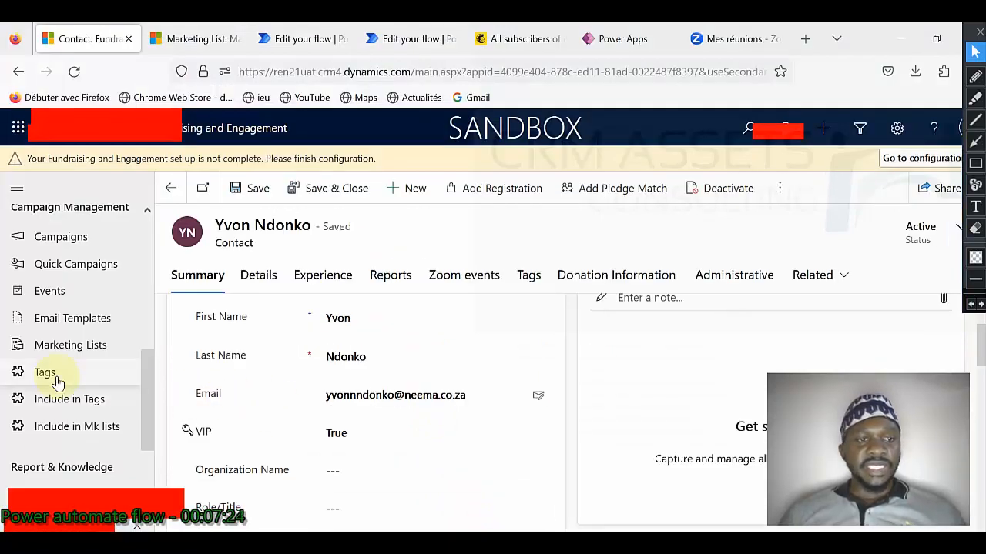
Step: Show Include in Mk lists record IncContMkList-2401 with Include No, glancing at Mailchimp and Marketing List tabs
left_click(84, 428)
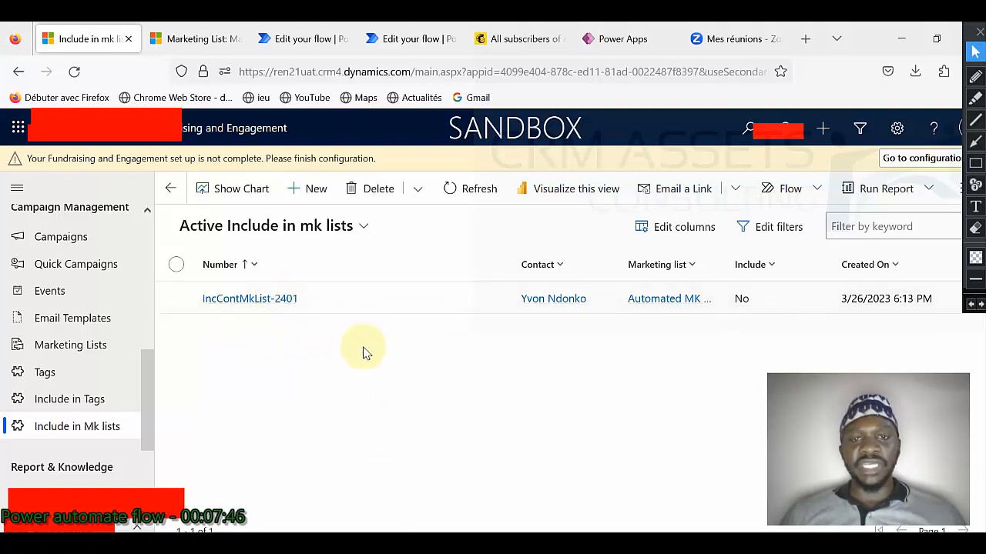
left_click(520, 39)
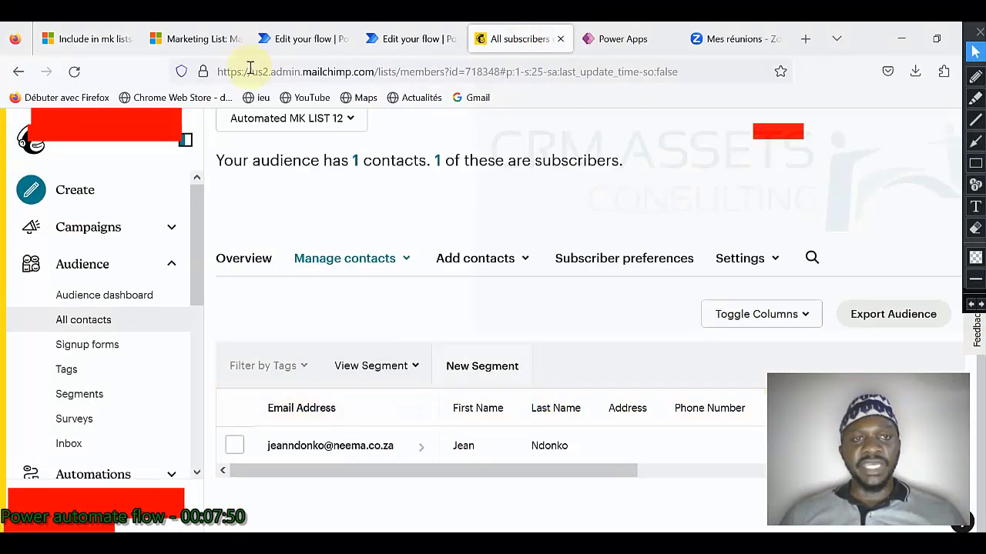
left_click(193, 44)
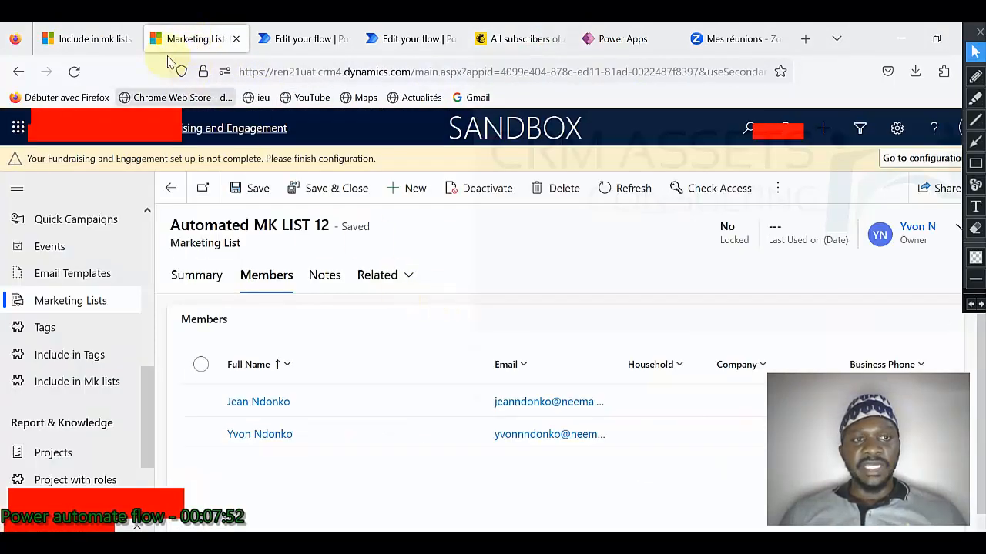
left_click(107, 41)
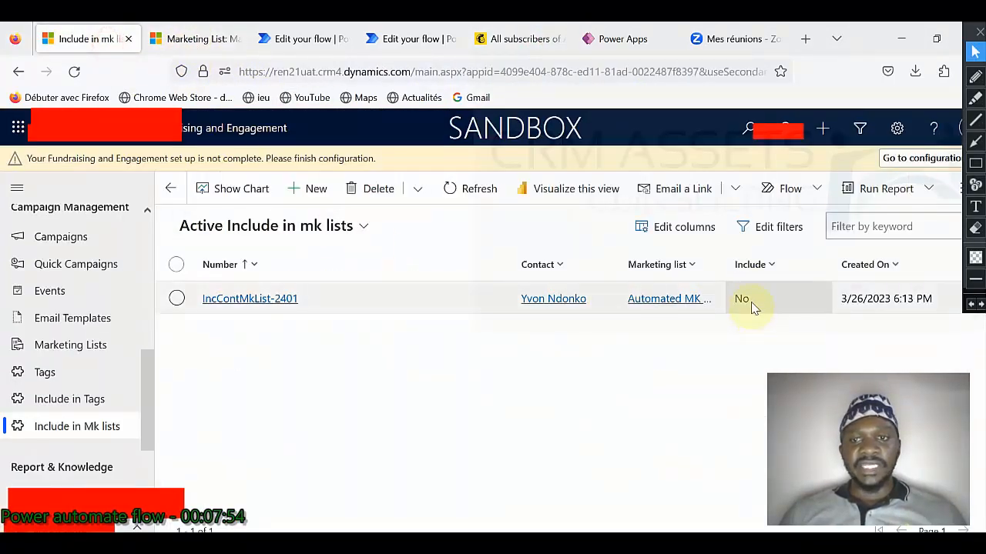
Step: Set Include to Yes on record IncContMkList-2401 and save and close it
left_click(227, 300)
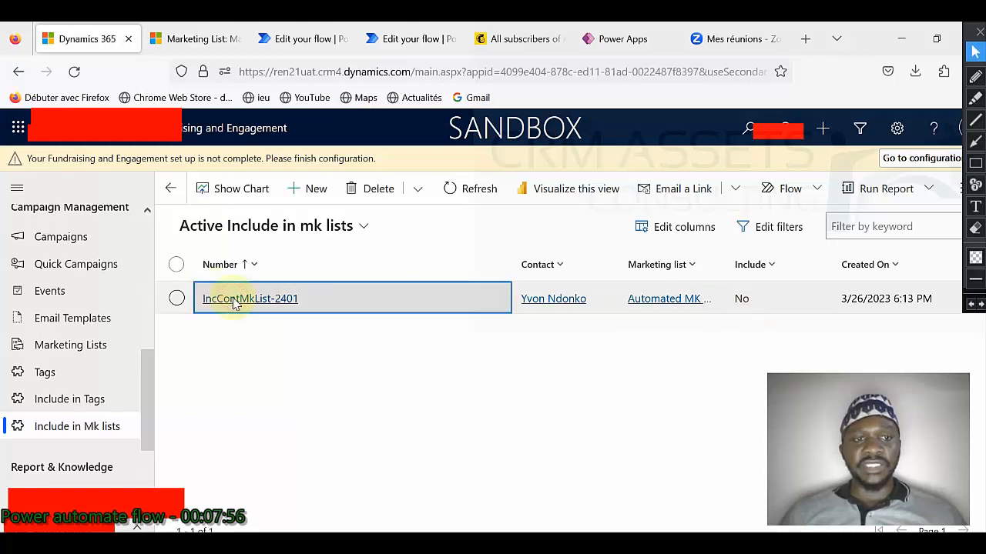
left_click(377, 445)
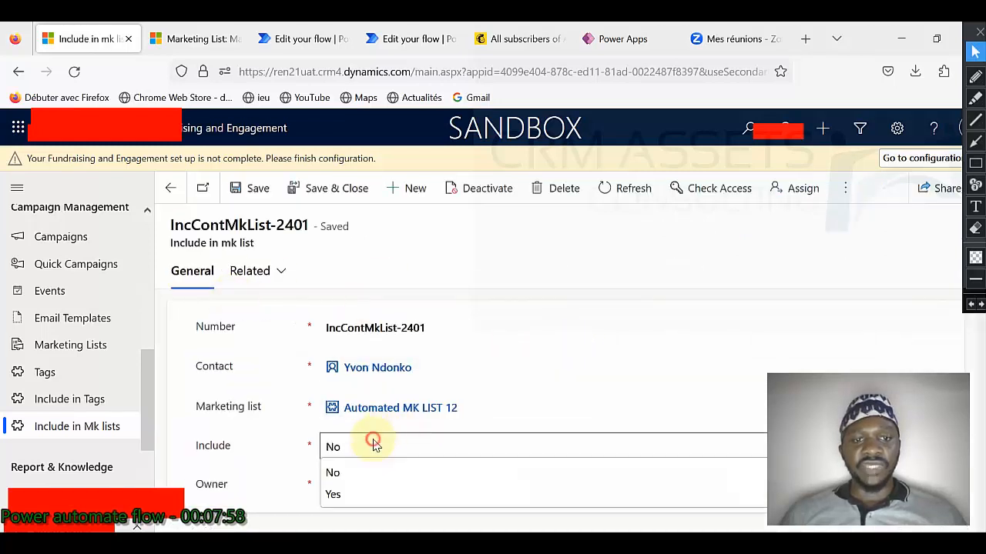
left_click(376, 491)
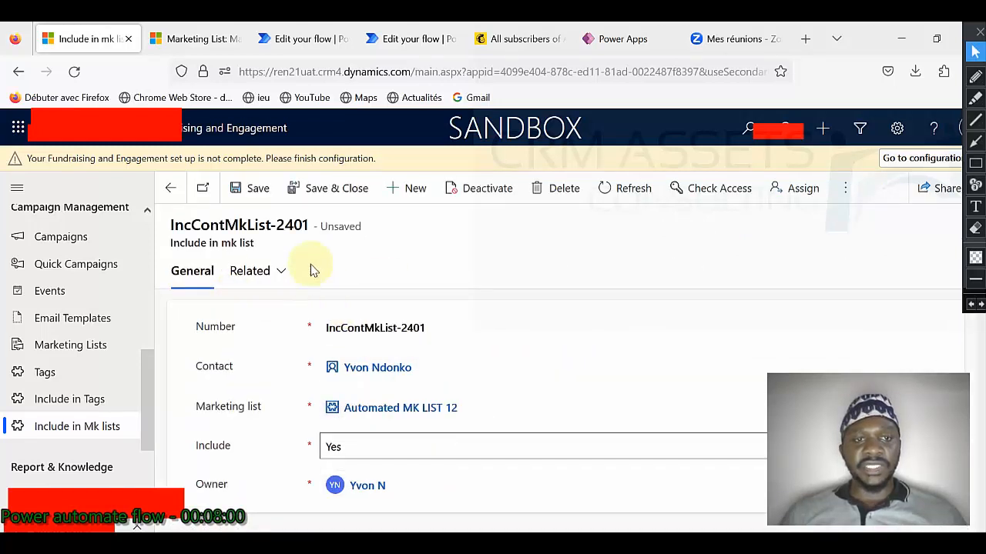
left_click(296, 192)
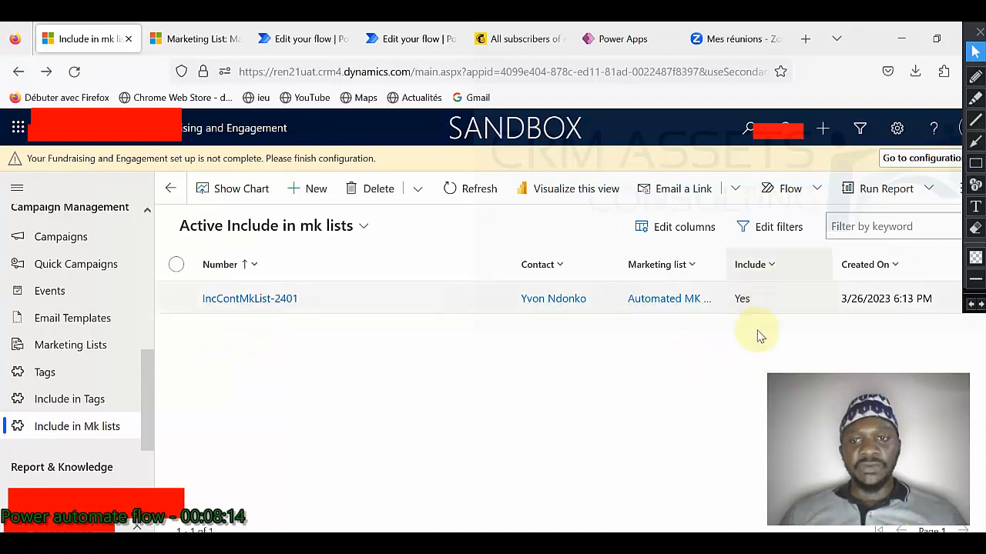
Step: Check Mailchimp, then start the Vip add/delete members flow from the marketing list's flow menu
left_click(516, 42)
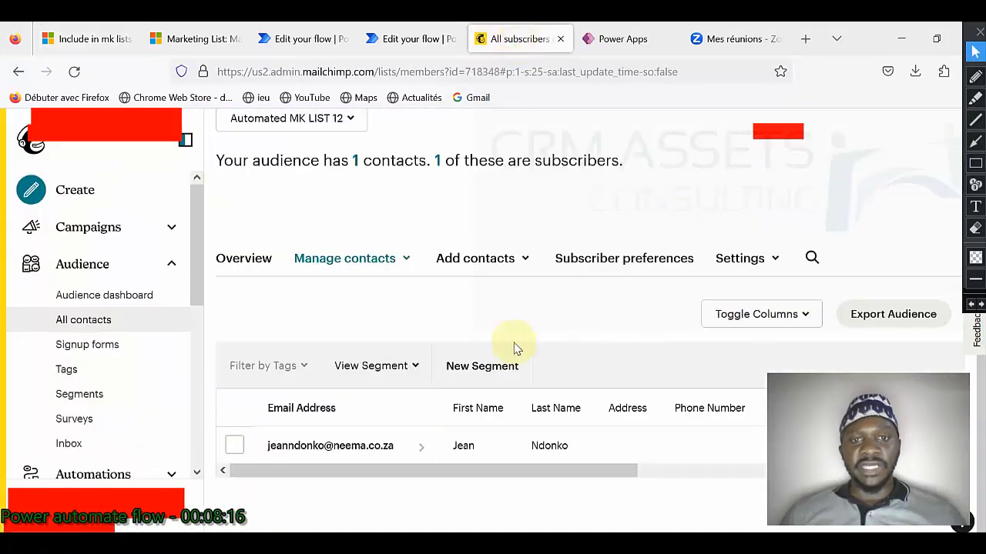
left_click(210, 43)
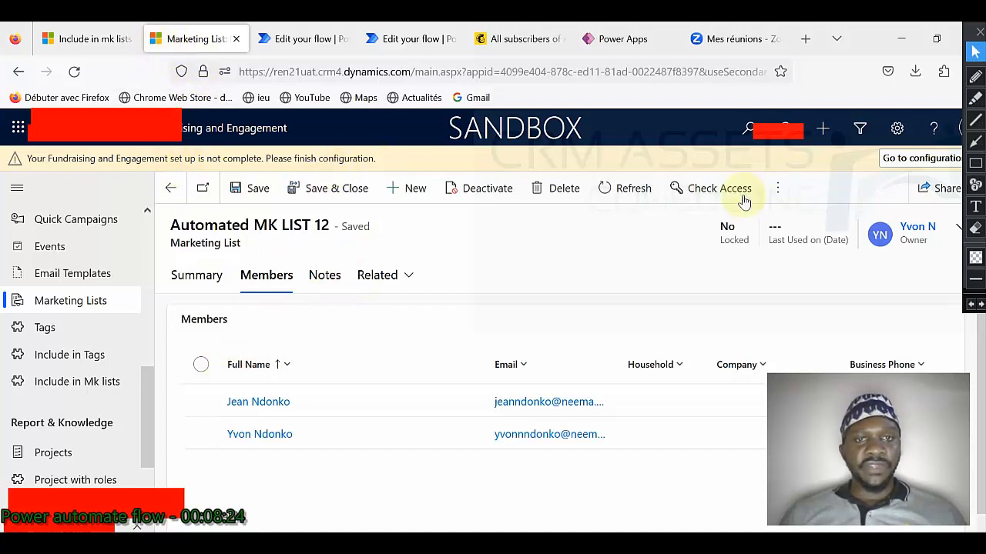
left_click(778, 190)
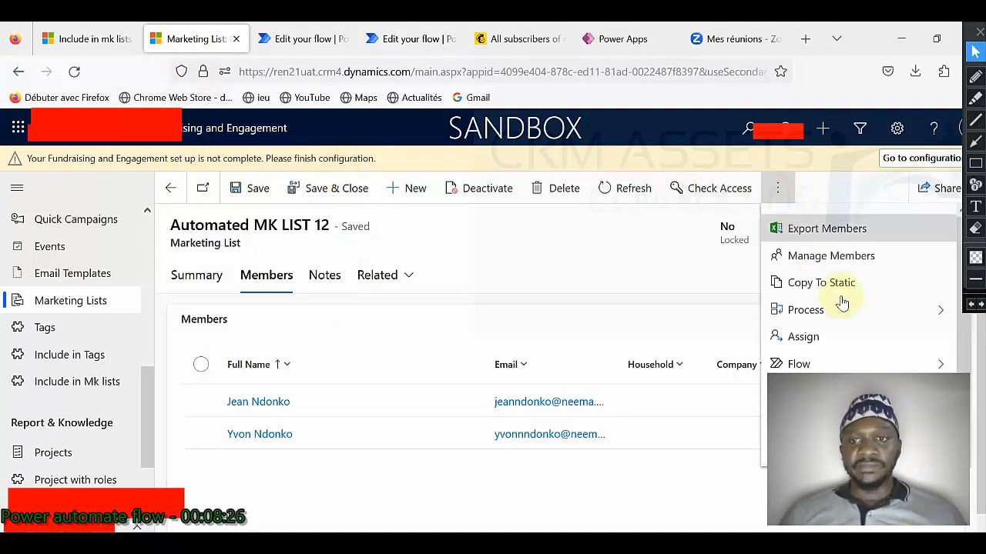
left_click(801, 365)
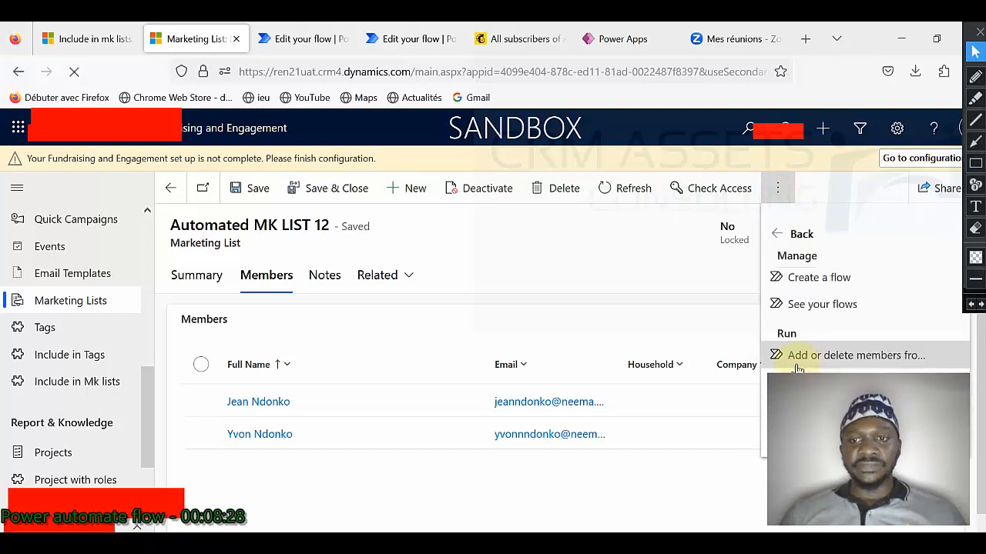
left_click(764, 391)
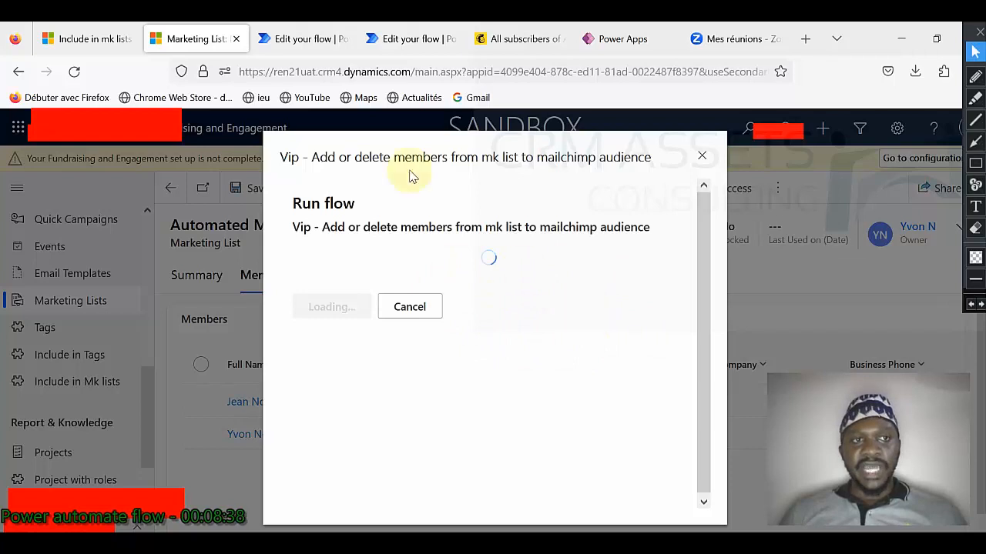
Step: Recheck the Include records and Mailchimp, rerun the flow for Automated MK LIST 12, then view Mailchimp contacts
left_click(91, 39)
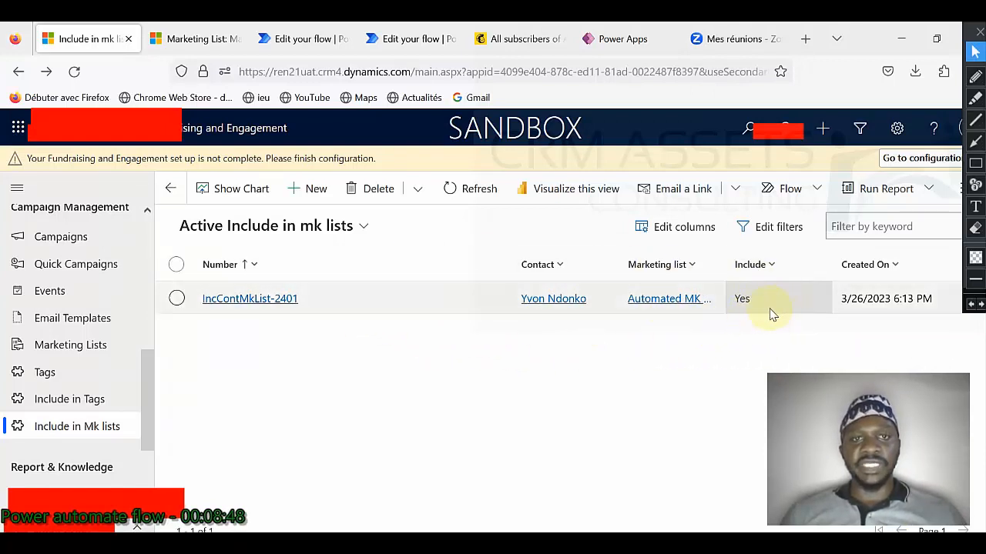
left_click(514, 42)
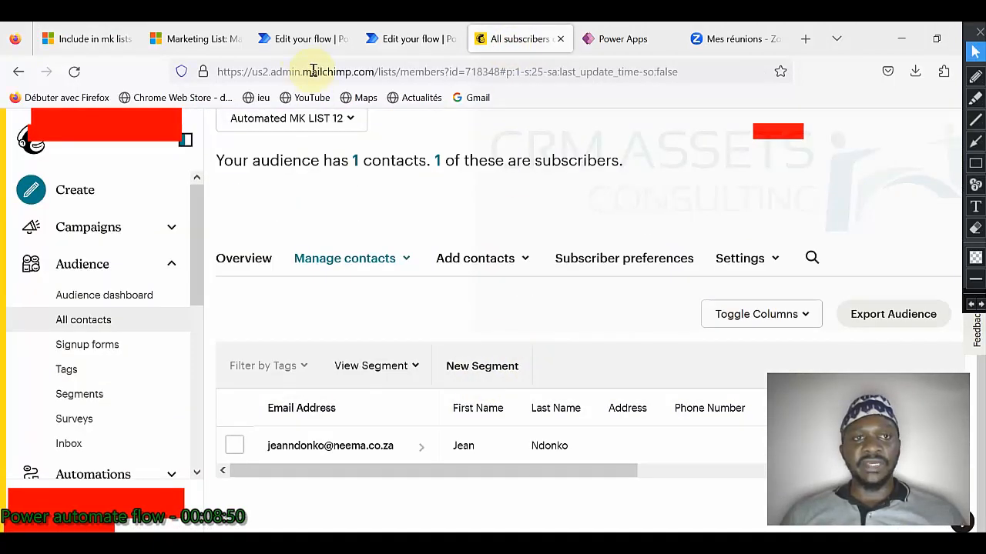
left_click(293, 47)
left_click(204, 39)
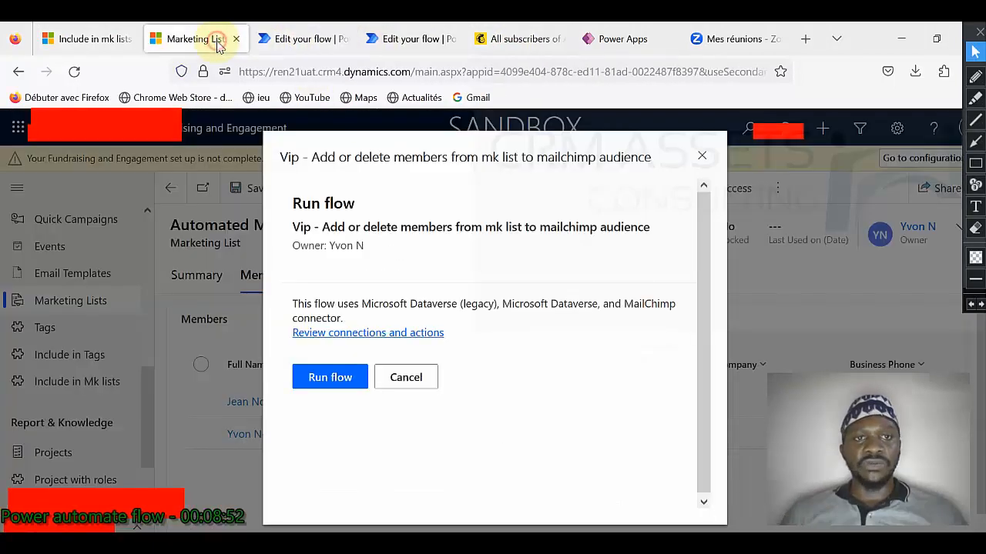
left_click(346, 379)
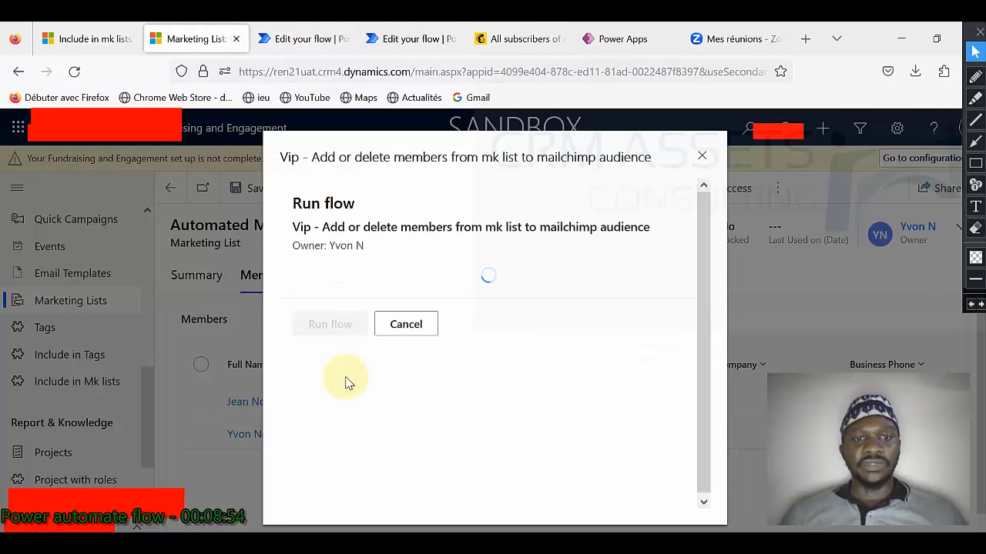
left_click(345, 380)
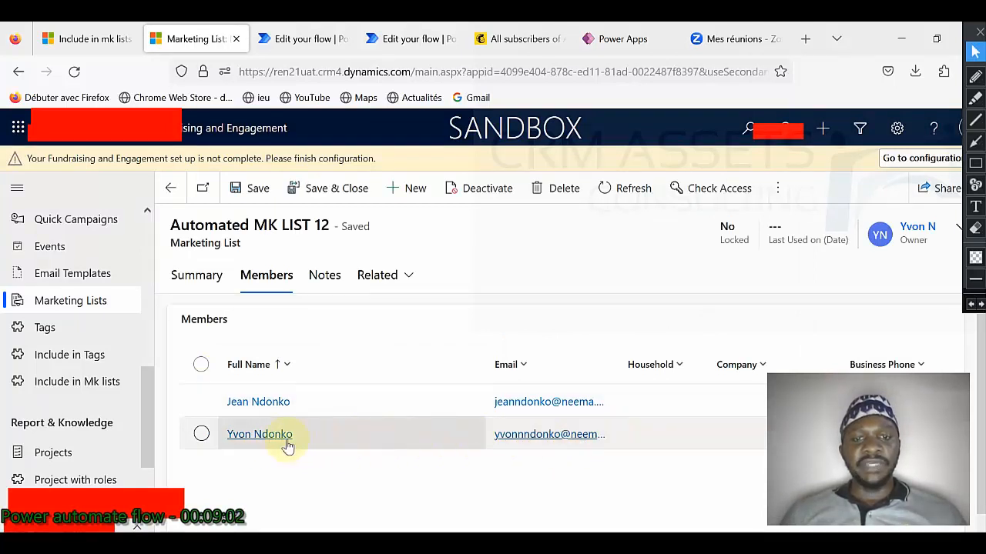
left_click(513, 40)
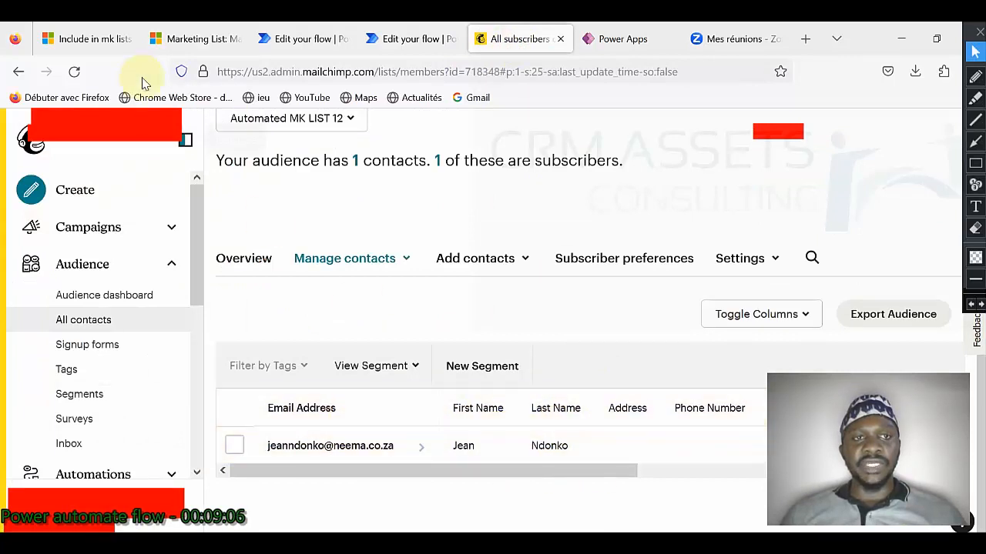
Step: Reload the Mailchimp audience and scroll to its contacts table showing 2 subscribers
left_click(74, 72)
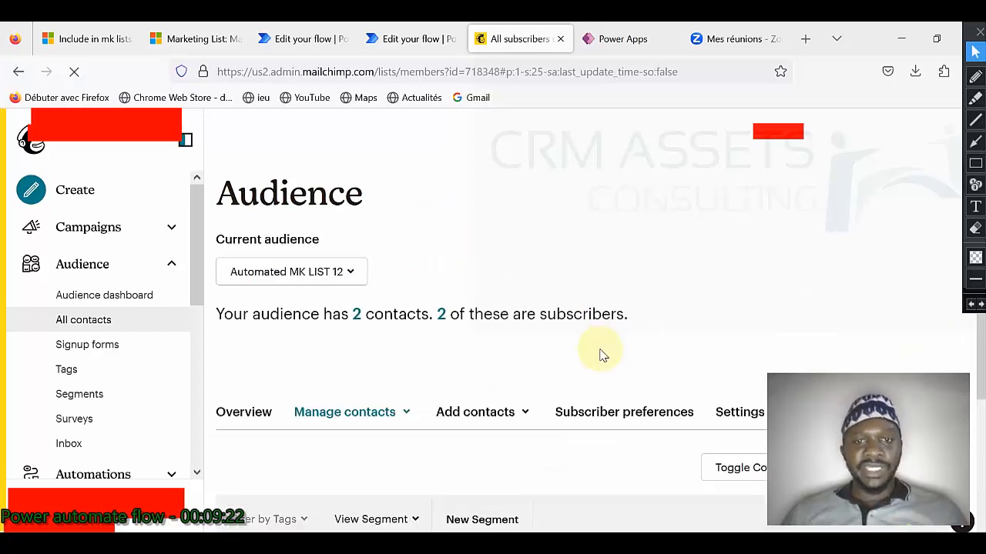
scroll(599, 352, "down", 3)
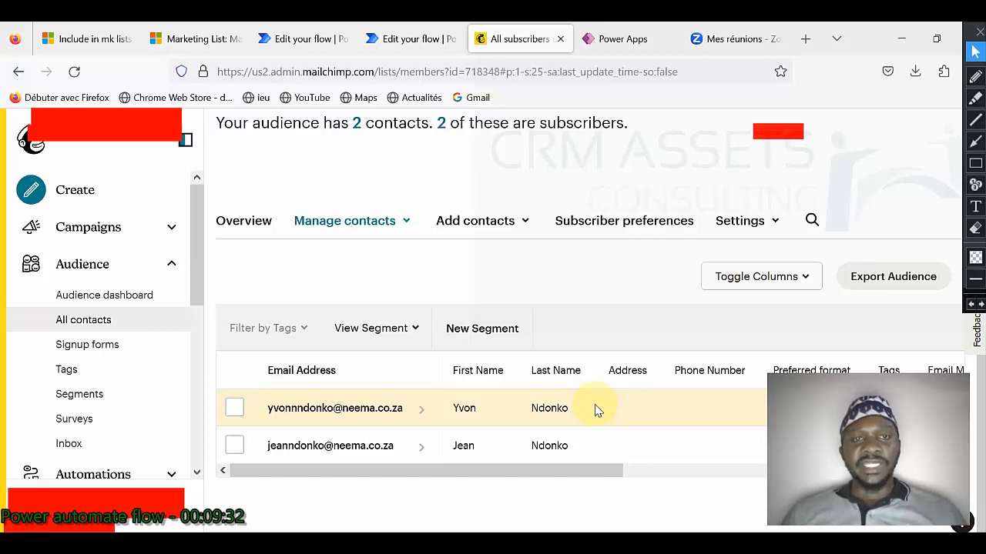
Step: Expand and collapse the 'When a record is selected' trigger and 'List rows from Contacts VIP' cards
left_click(302, 51)
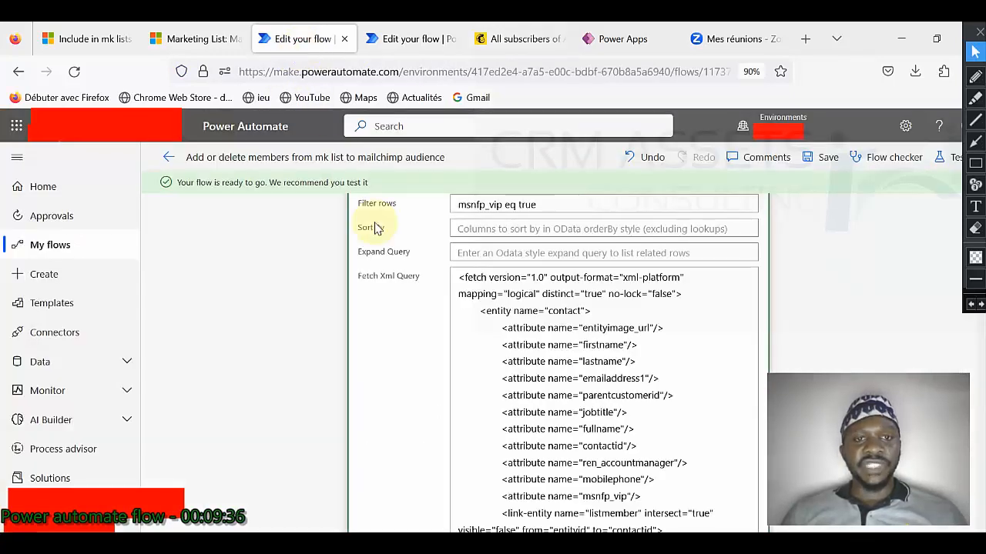
scroll(419, 262, "up", 3)
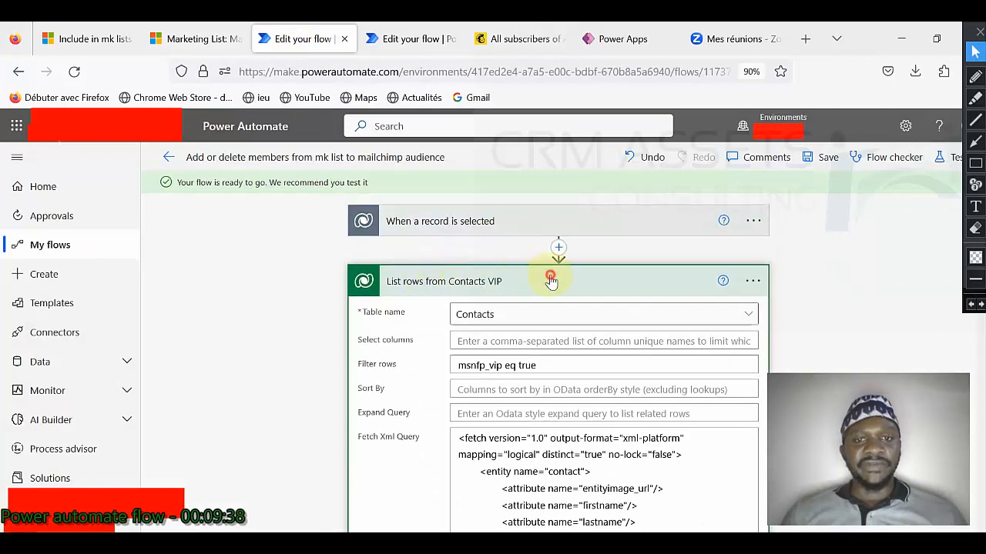
left_click(550, 279)
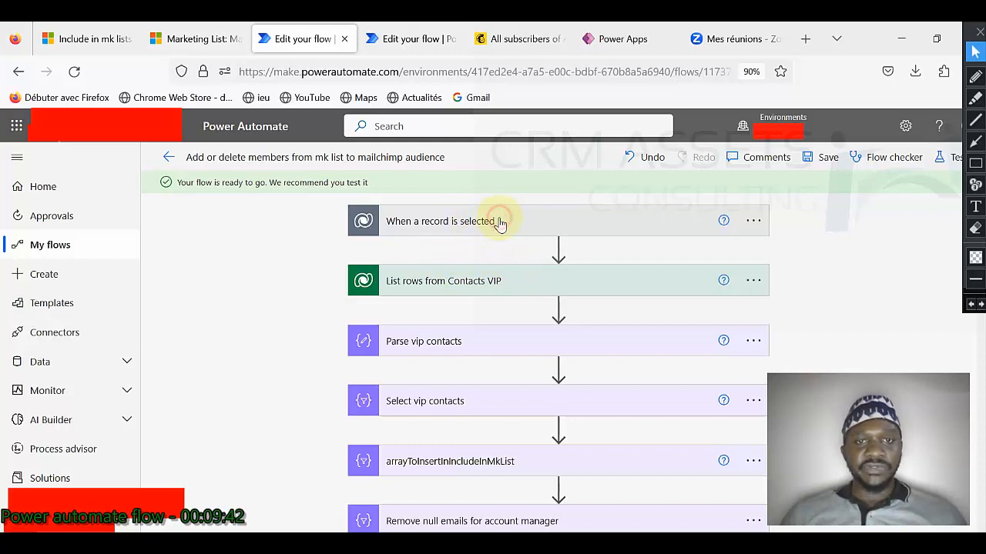
left_click(499, 224)
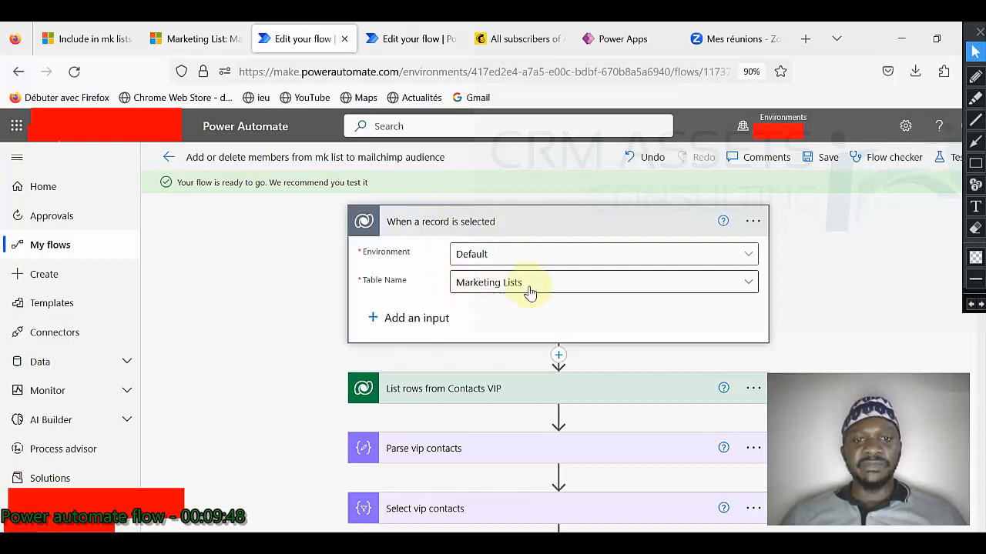
left_click(513, 223)
left_click(507, 282)
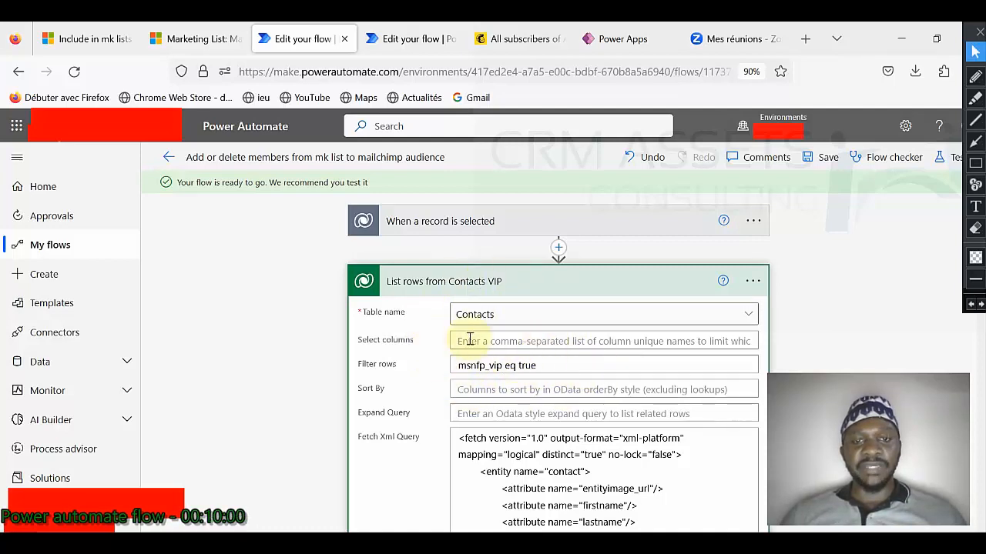
Step: Scroll through the marketing list members, then view IncContMkList-2401 with Include Yes
left_click(192, 38)
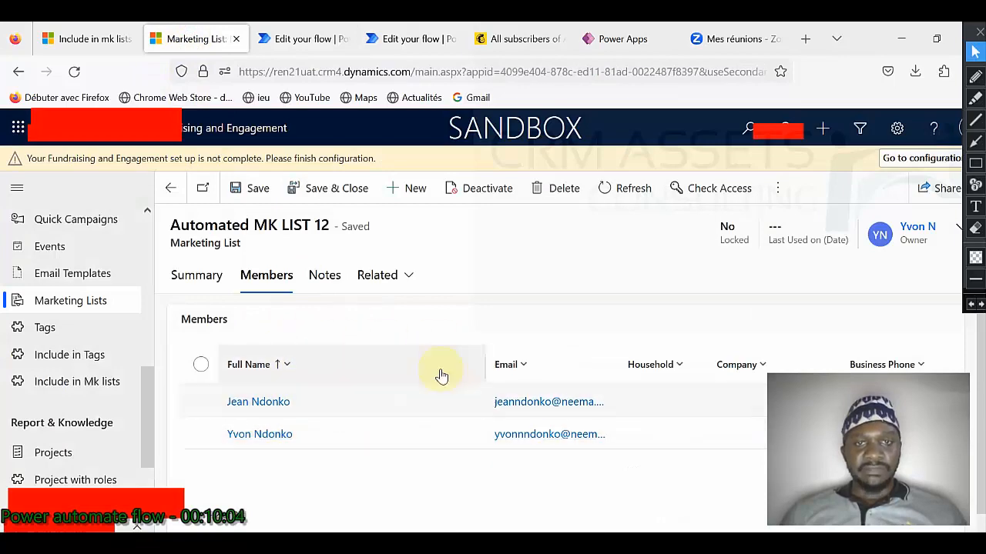
scroll(570, 320, "down", 3)
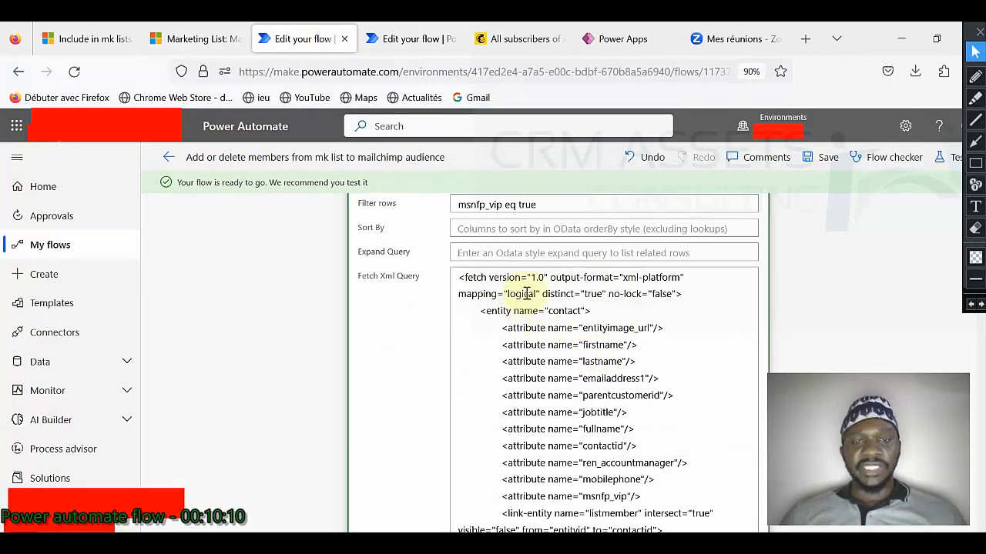
scroll(628, 338, "down", 3)
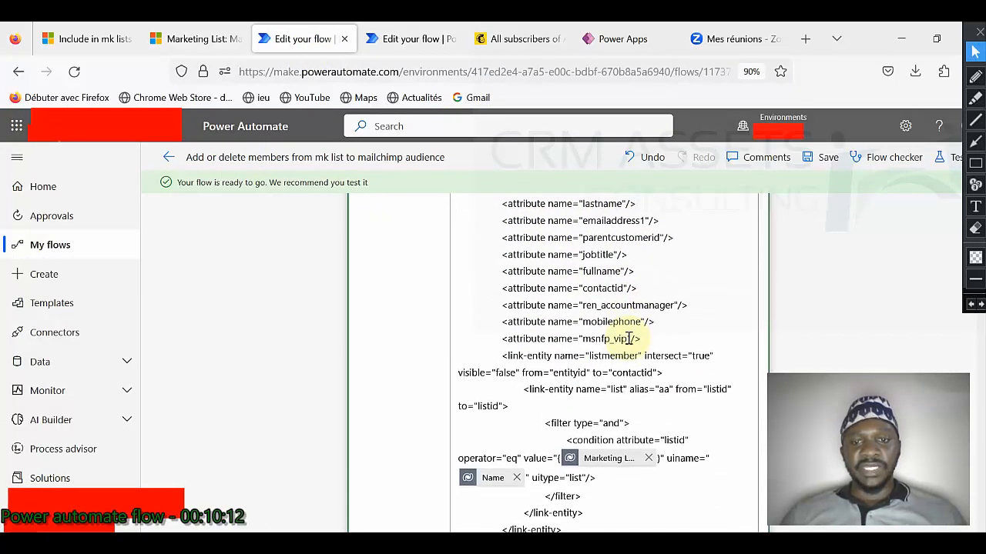
scroll(624, 336, "up", 5)
scroll(585, 336, "down", 5)
scroll(574, 336, "down", 3)
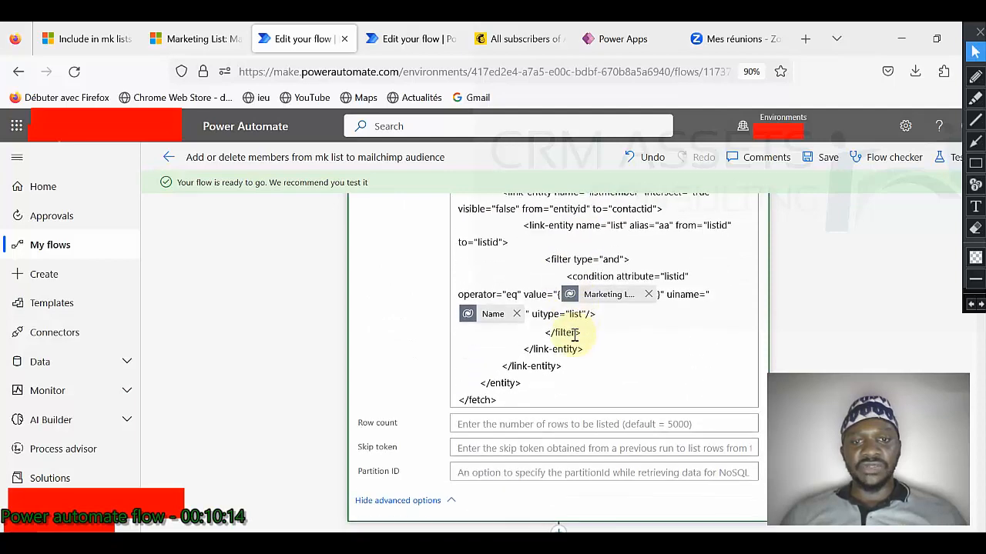
scroll(563, 326, "up", 5)
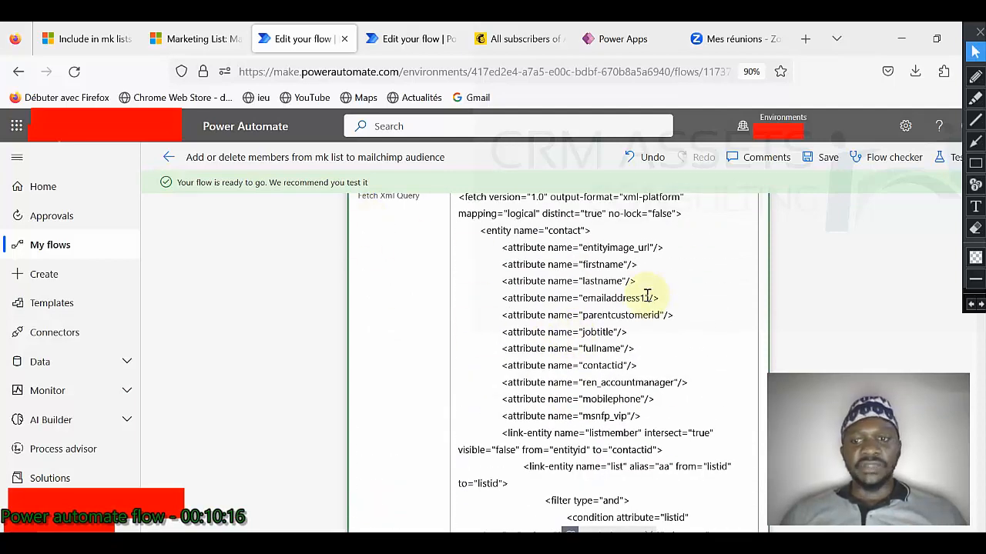
left_click(90, 52)
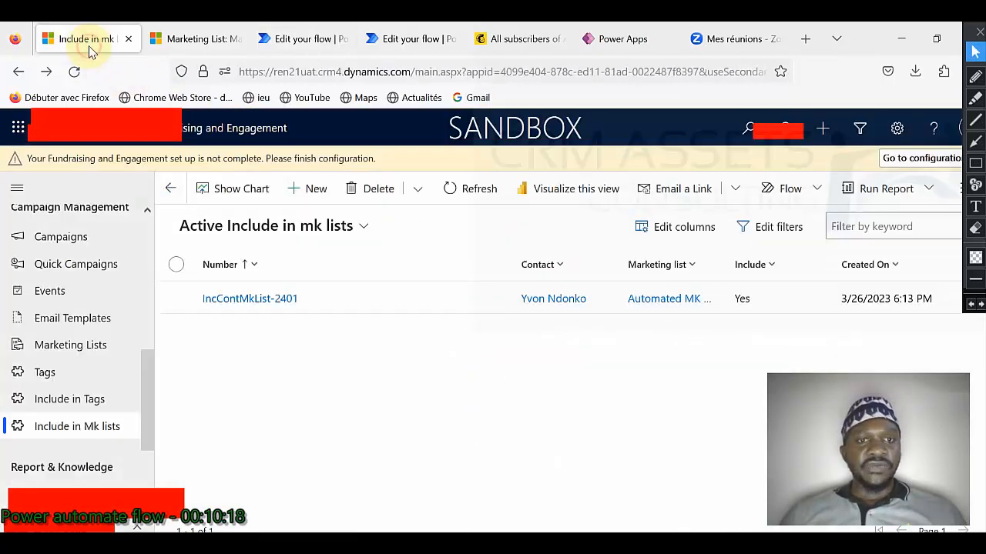
Step: Start an advanced search on Contacts and delete the default Status equals Active condition
left_click(860, 128)
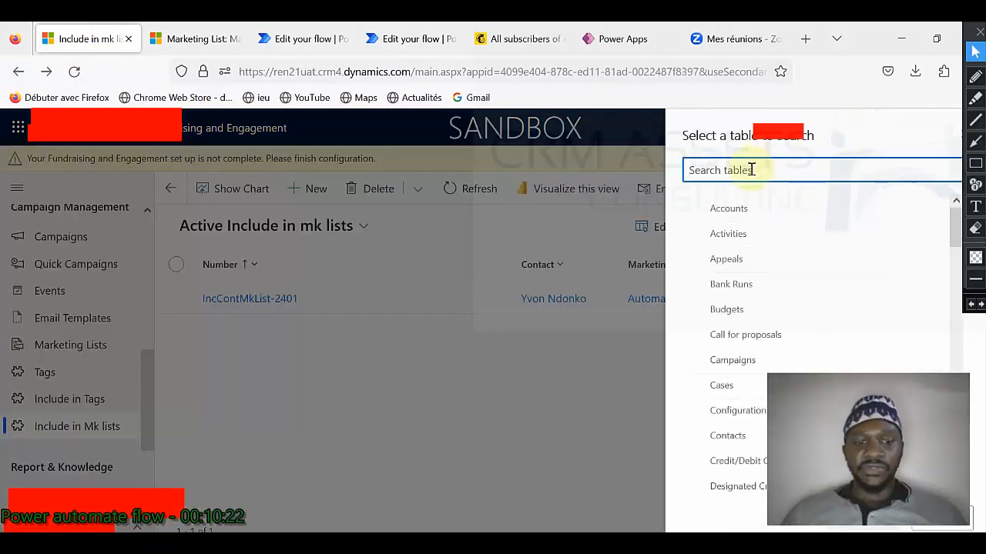
type("cont")
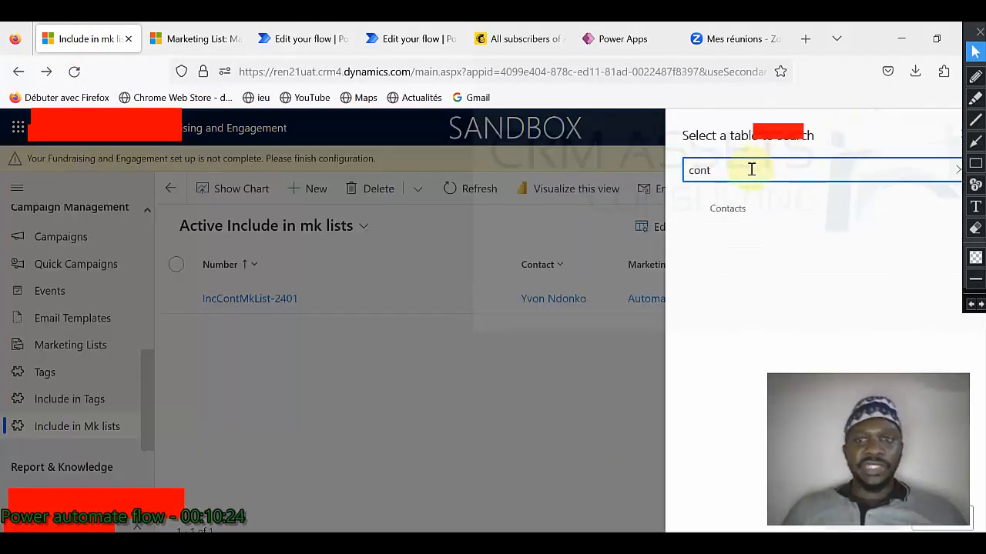
left_click(745, 204)
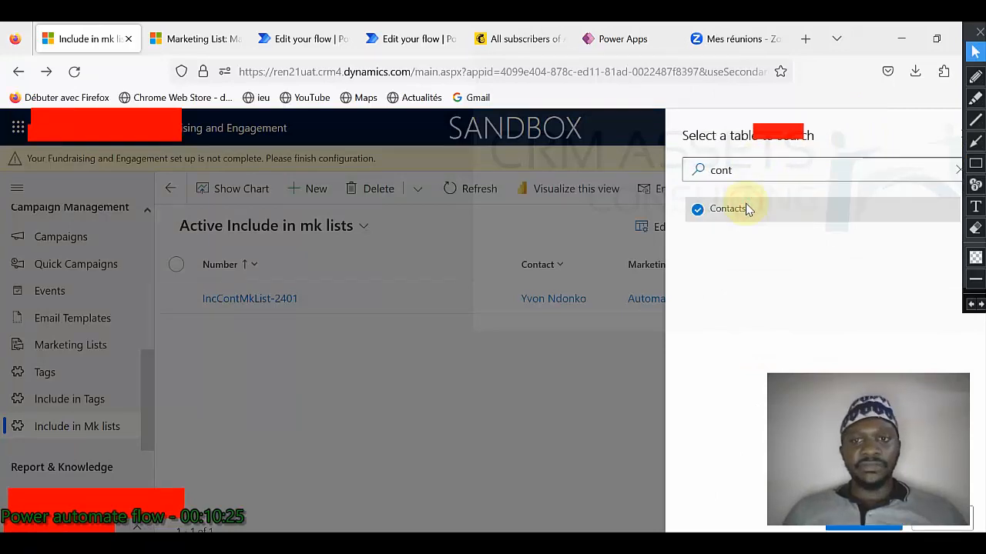
left_click(847, 528)
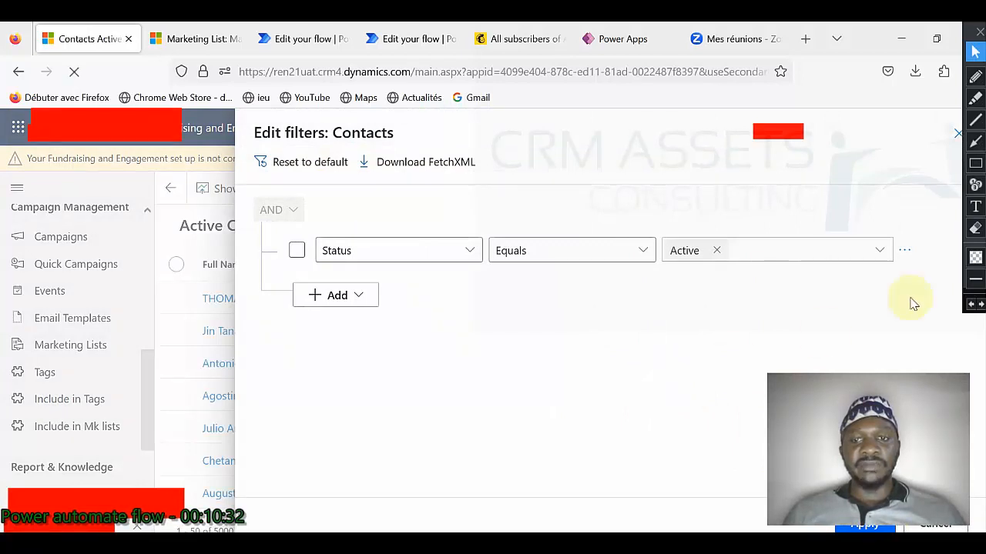
left_click(906, 253)
left_click(836, 257)
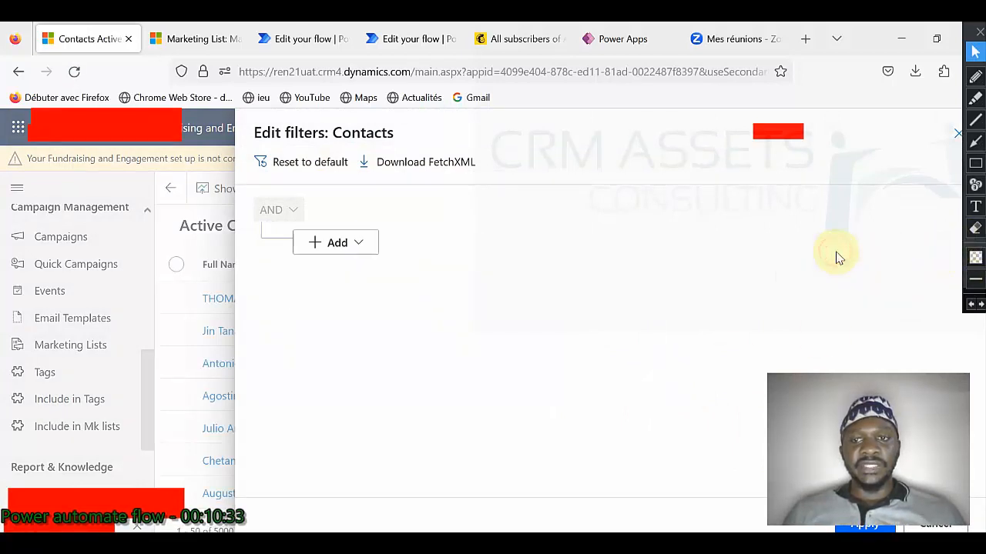
Step: Add a related-entity condition group for Marketing Lists and browse its fields
left_click(358, 244)
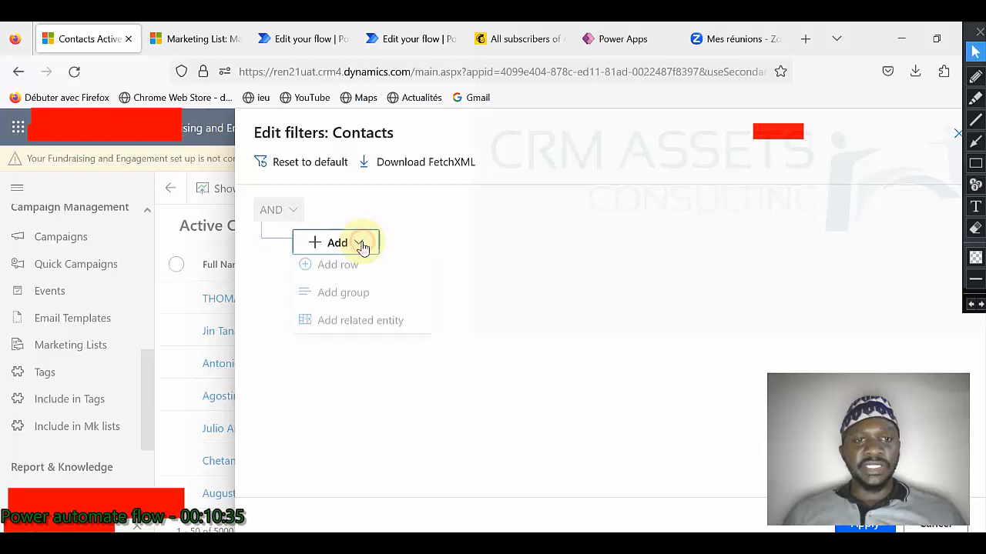
left_click(368, 325)
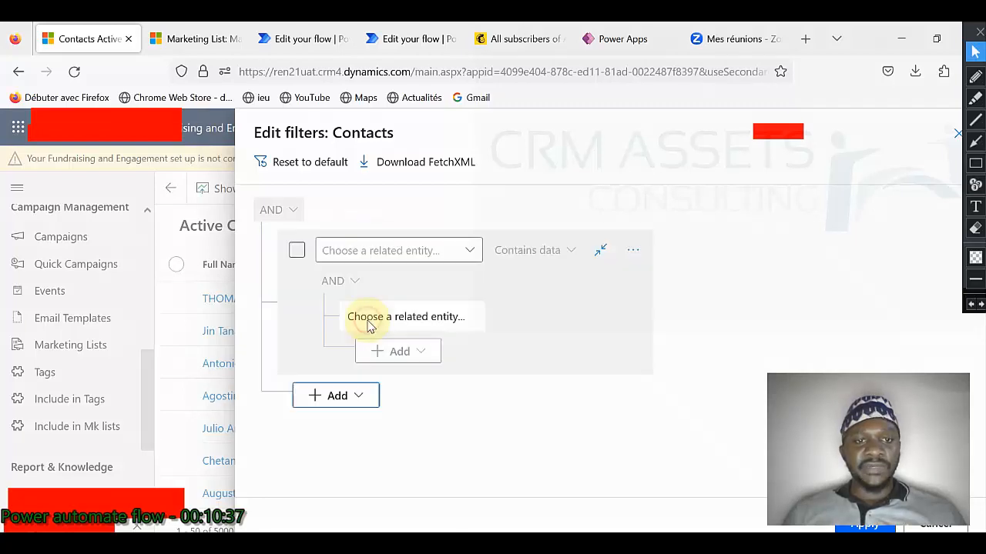
left_click(467, 250)
type("Marketing Lists (Marketing")
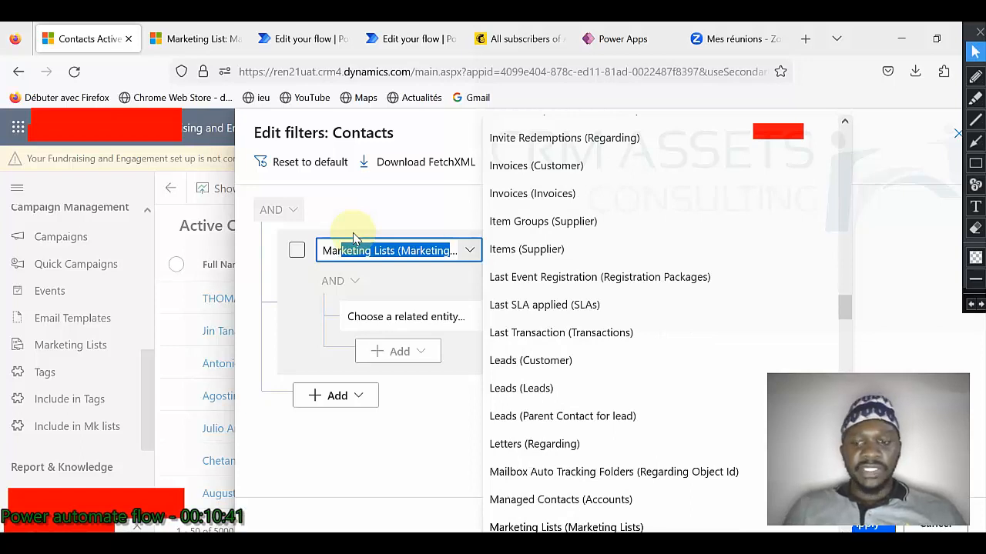
key("Return")
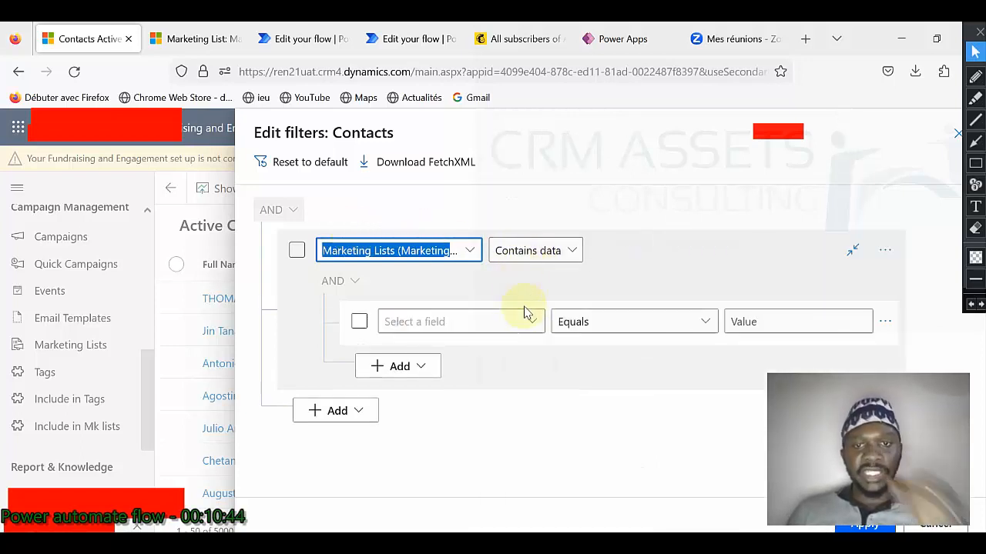
left_click(533, 322)
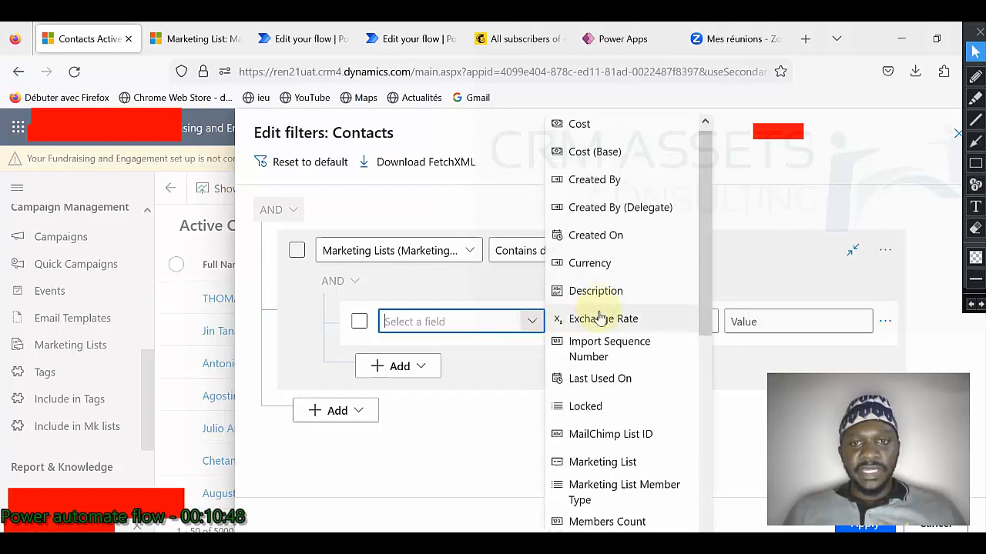
scroll(598, 311, "down", 3)
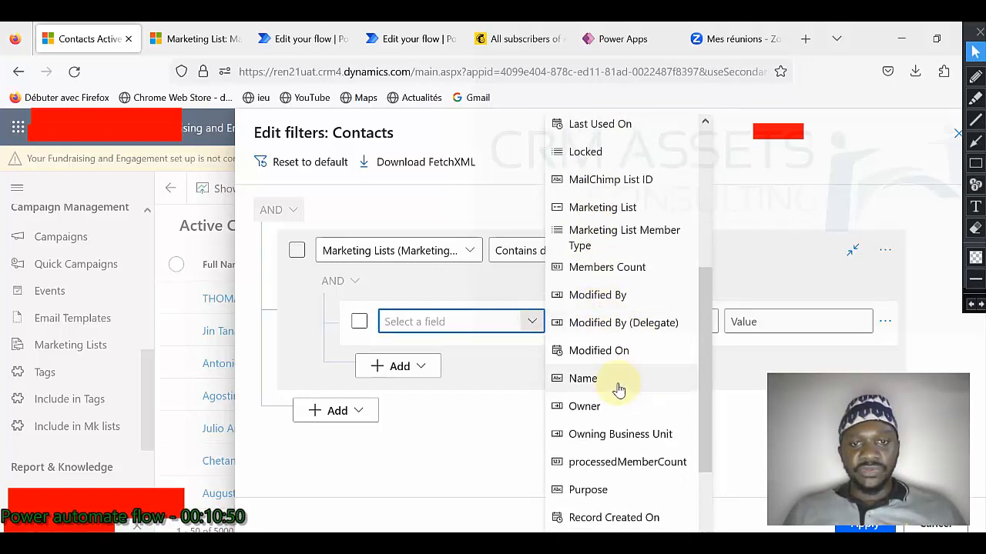
scroll(626, 373, "down", 3)
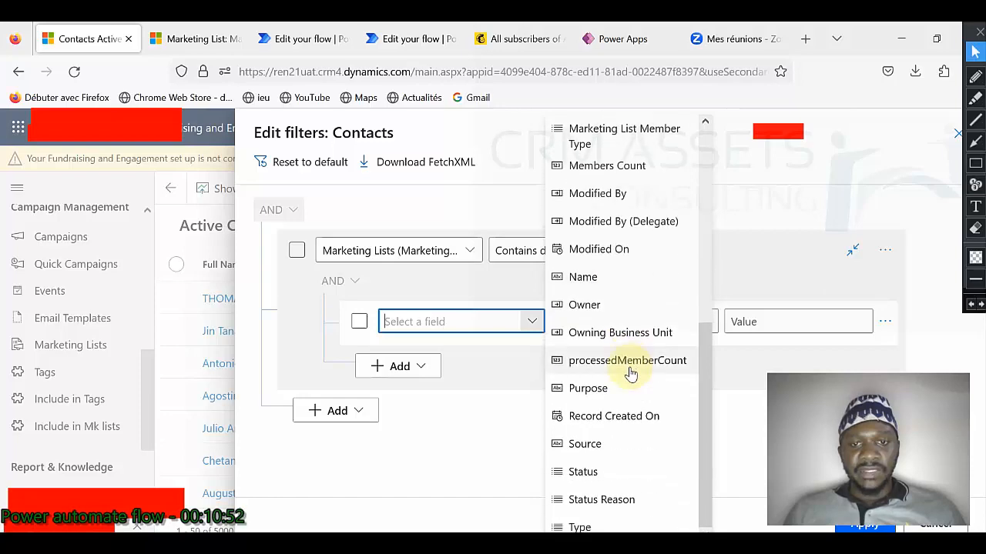
scroll(630, 374, "up", 6)
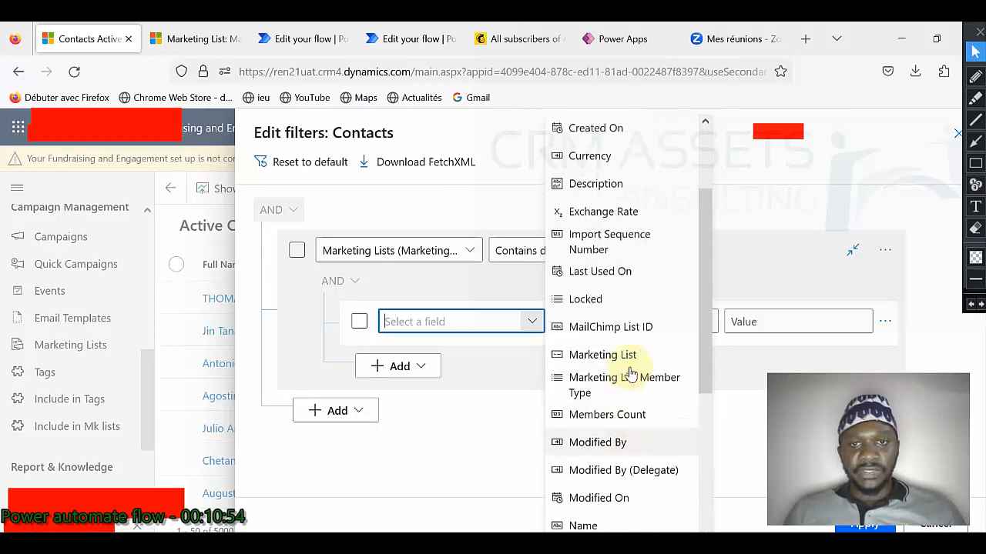
scroll(630, 374, "up", 3)
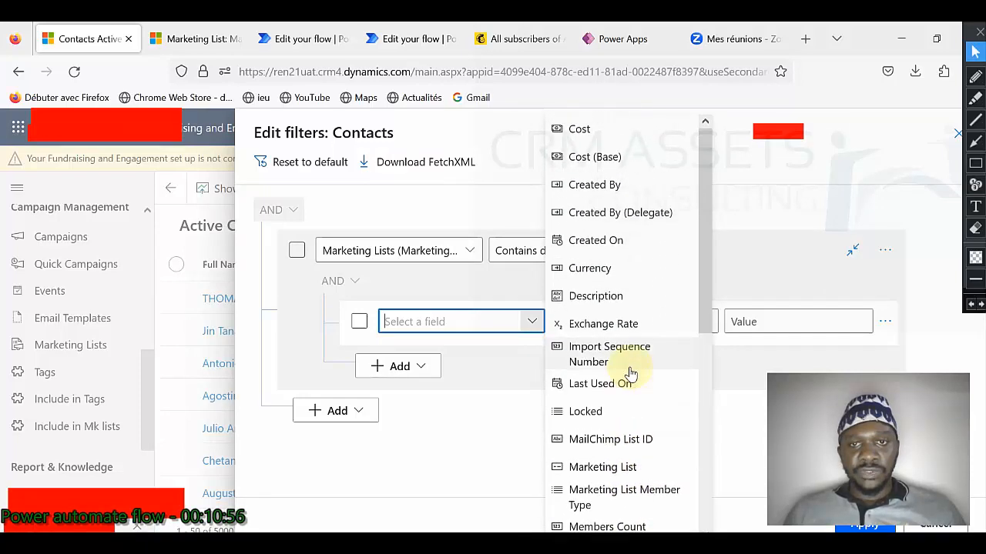
scroll(630, 374, "down", 6)
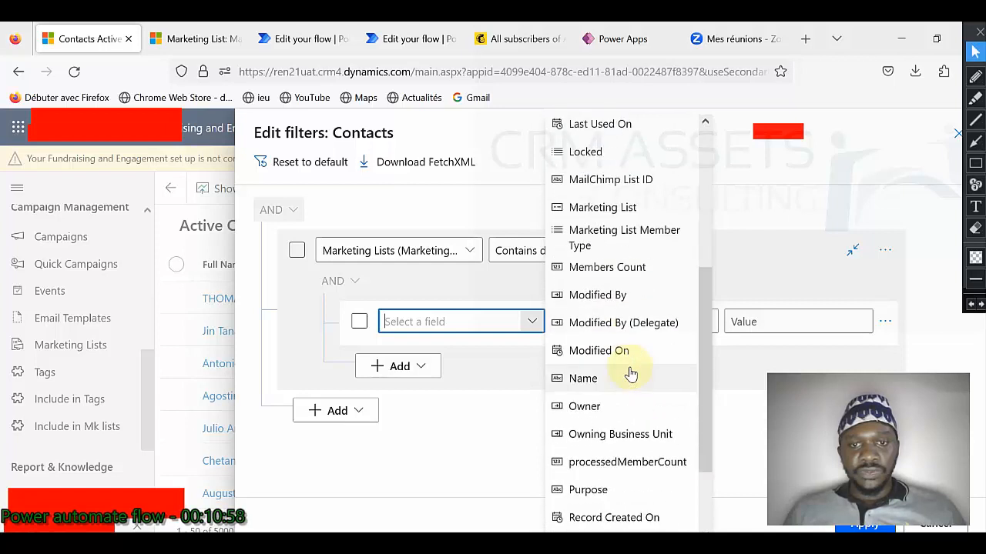
scroll(630, 374, "down", 3)
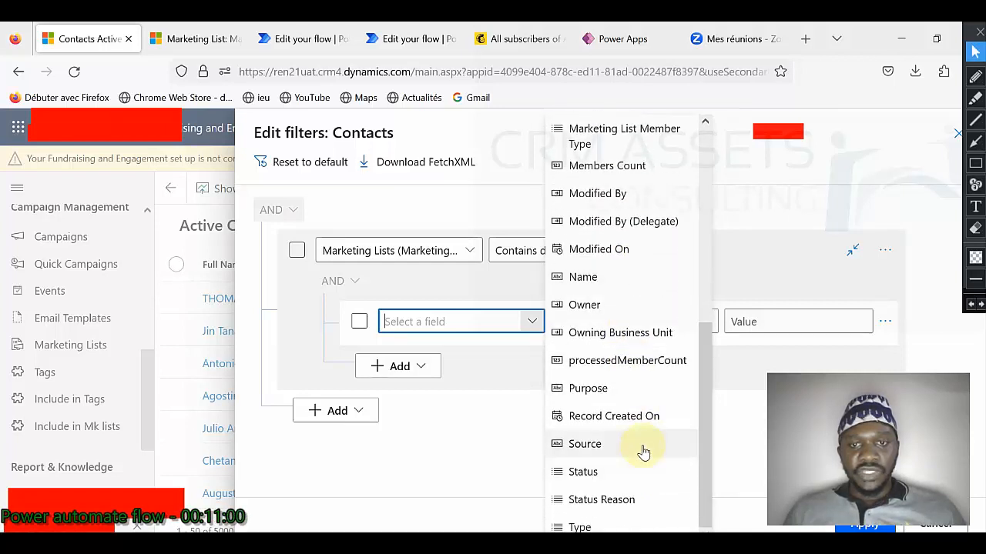
Step: Filter on marketing list Name equals the entered list name and download it as FetchXML
left_click(616, 278)
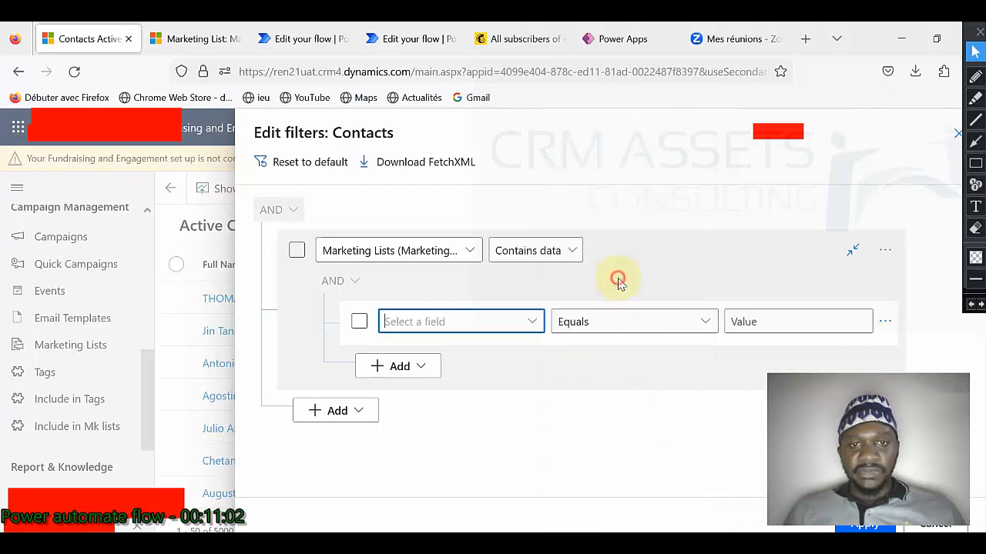
left_click(848, 321)
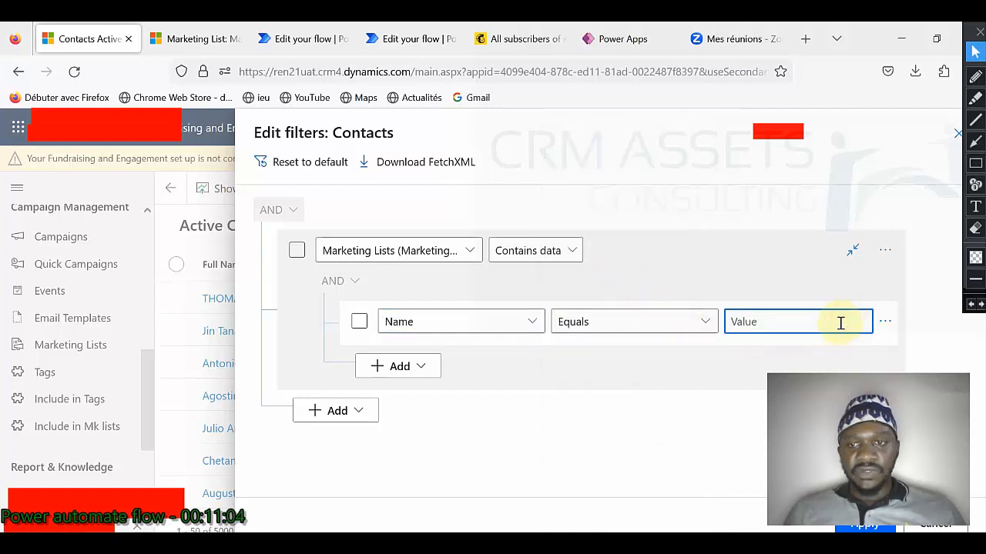
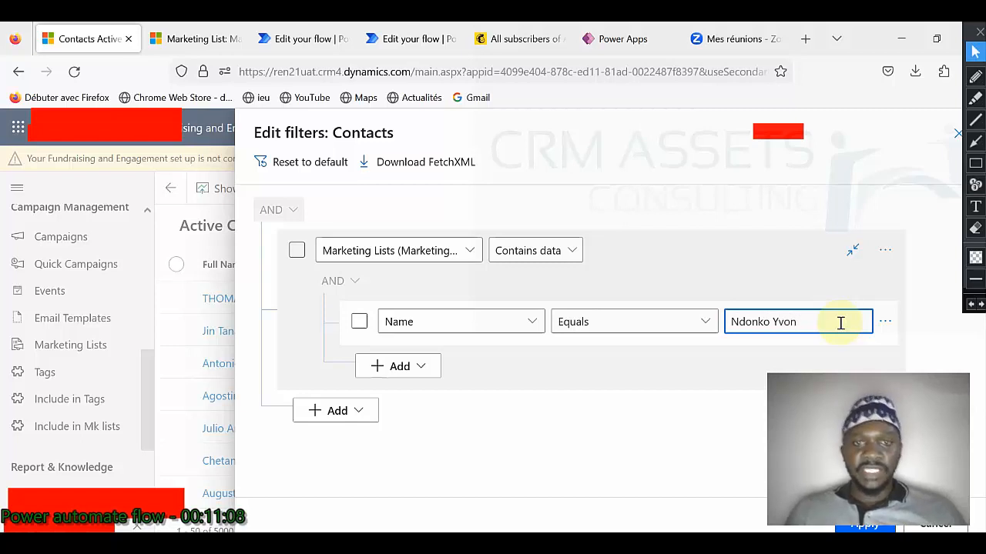
left_click(754, 257)
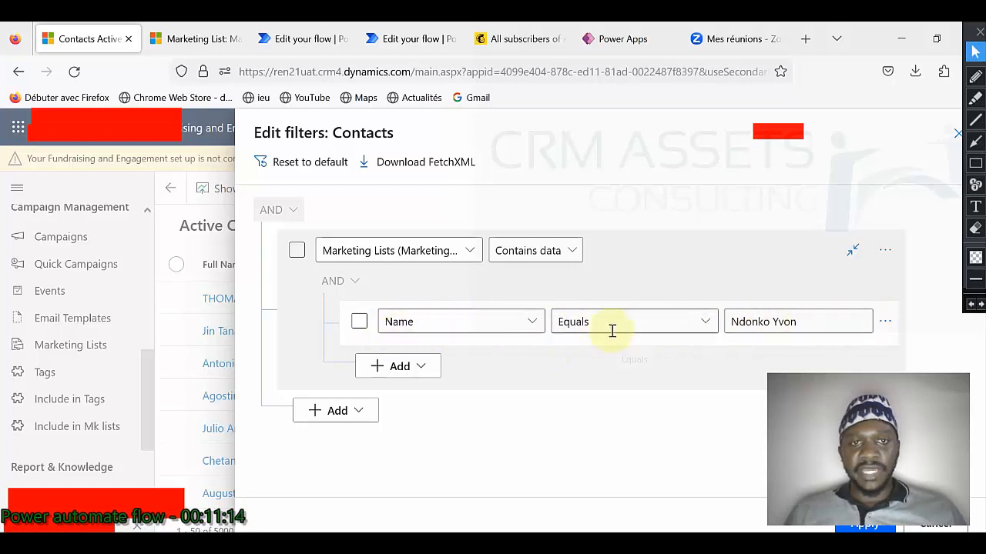
left_click(416, 166)
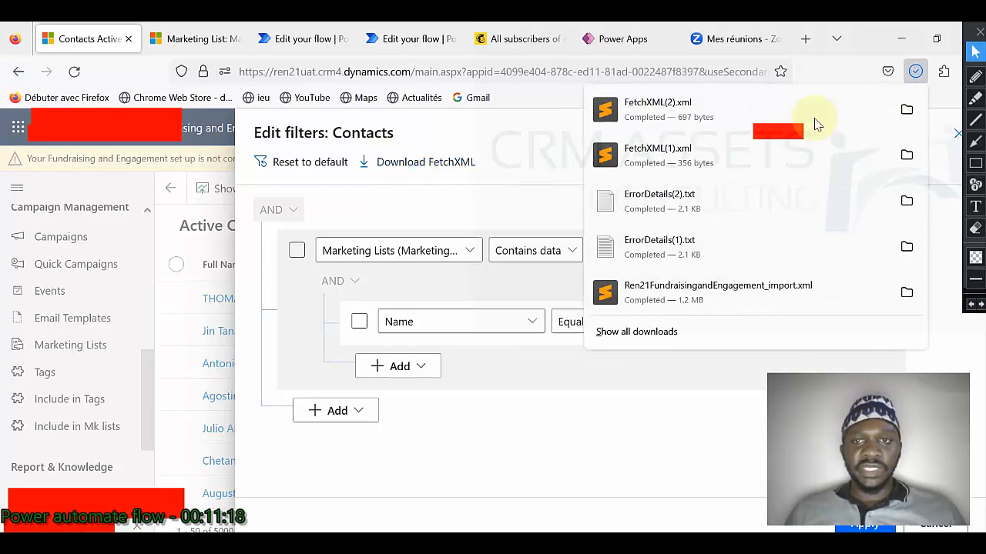
left_click(908, 112)
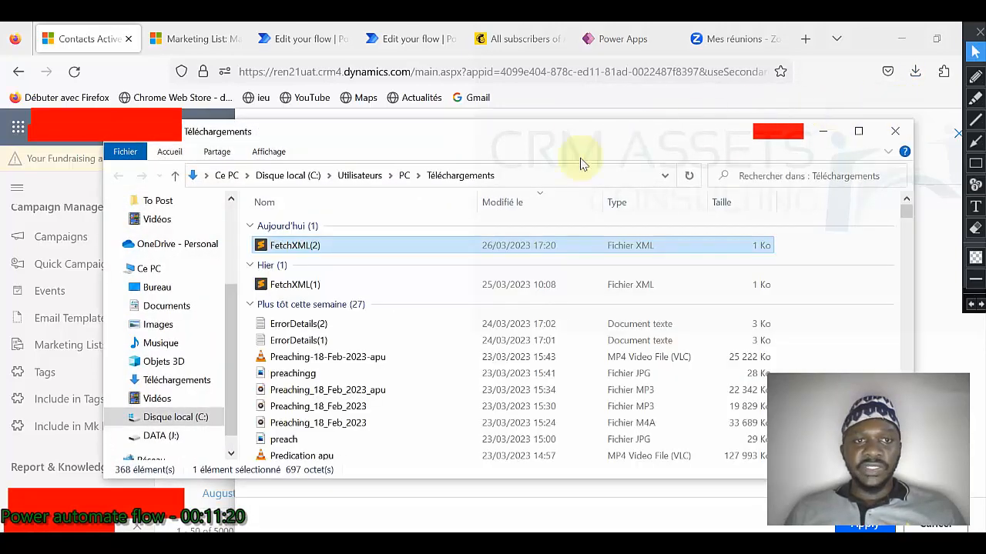
right_click(324, 254)
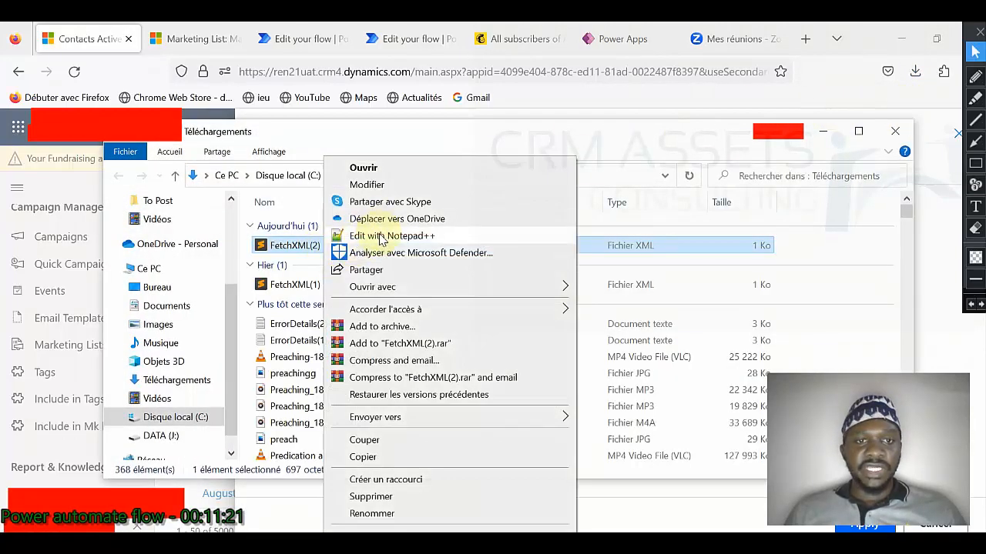
left_click(317, 243)
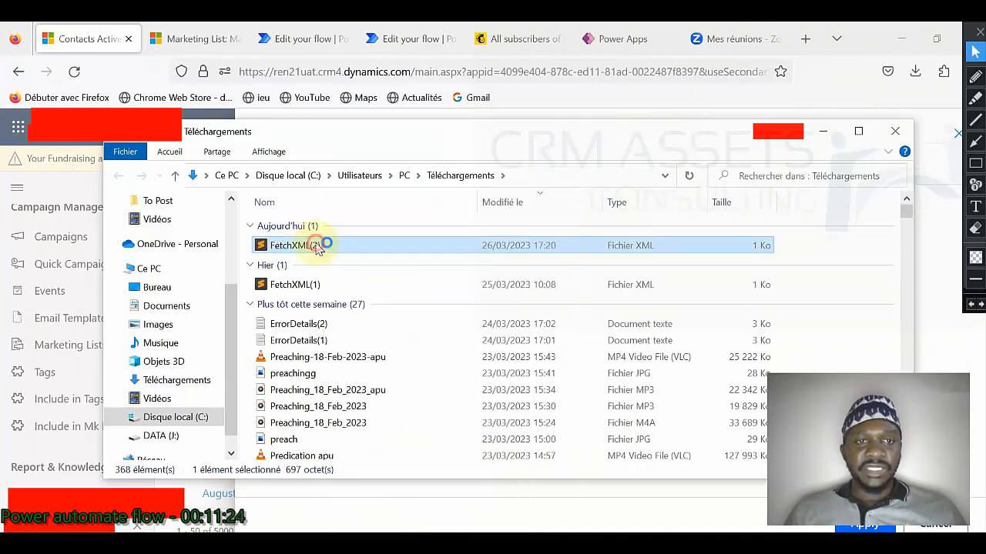
double_click(317, 245)
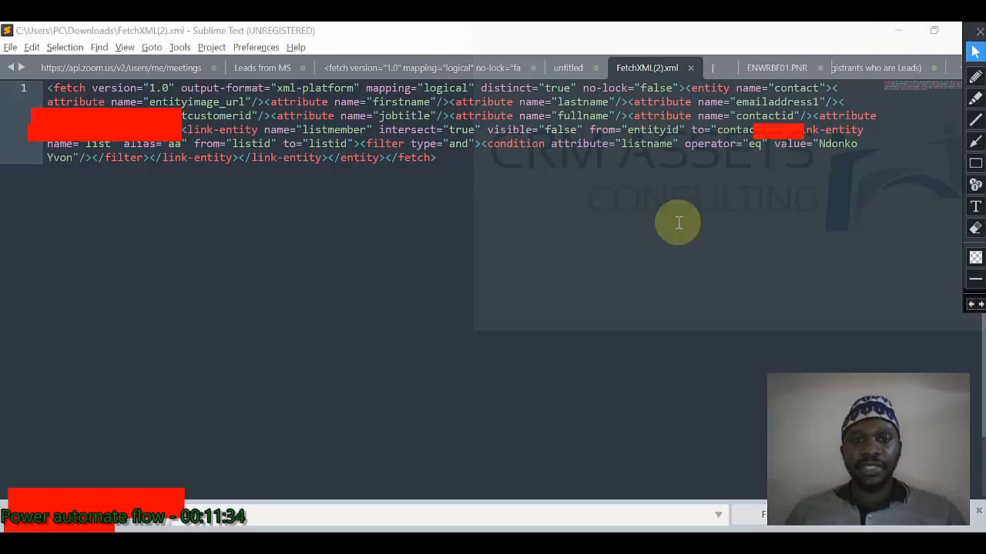
key("alt+Tab")
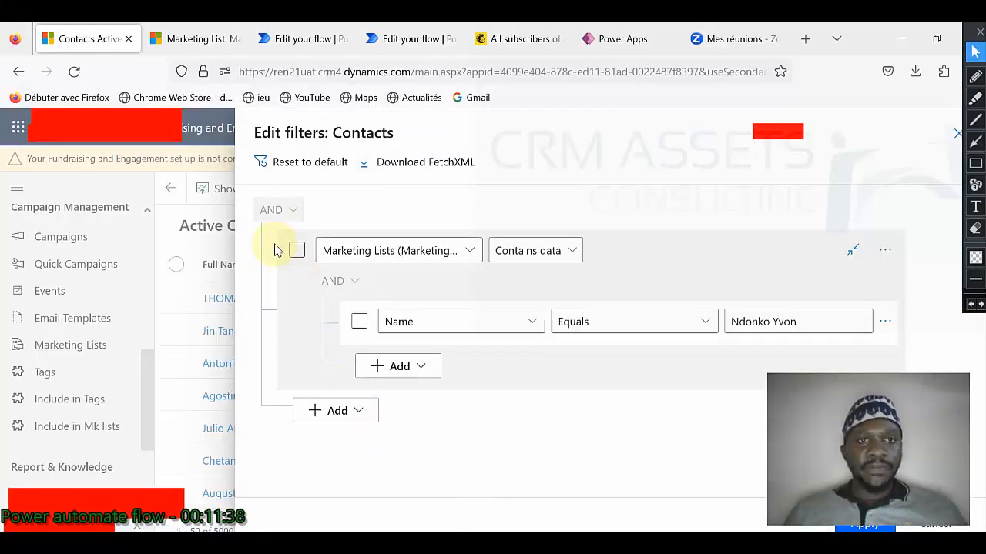
Step: Review the Fetch Xml Query and expand Parse vip contacts to show its content and schema
left_click(287, 38)
scroll(640, 413, "down", 5)
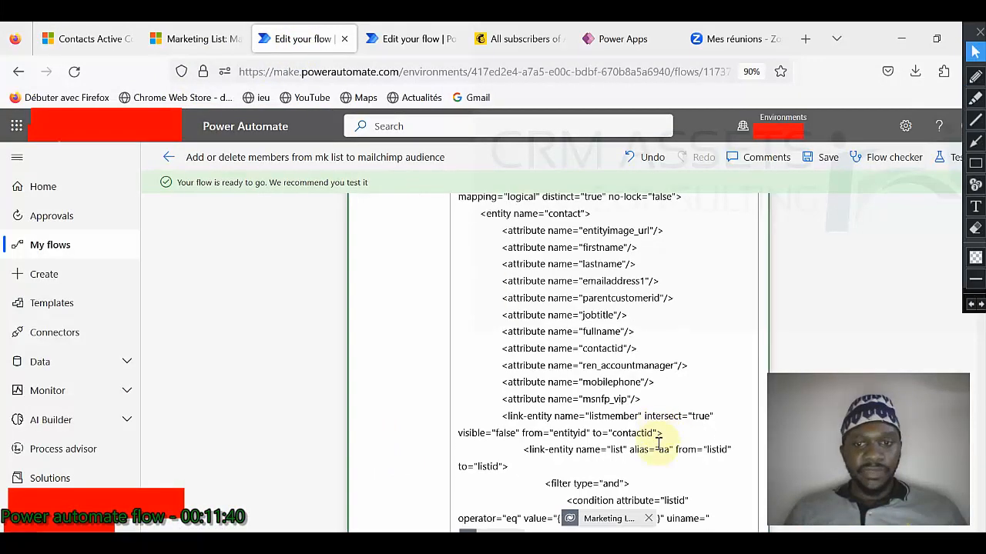
mouse_move(601, 306)
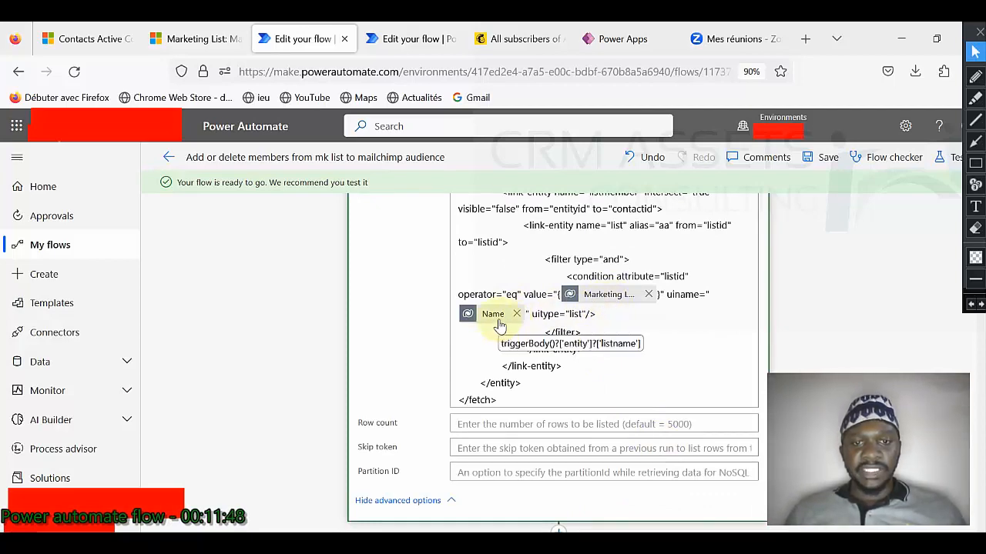
scroll(499, 327, "down", 3)
left_click(522, 328)
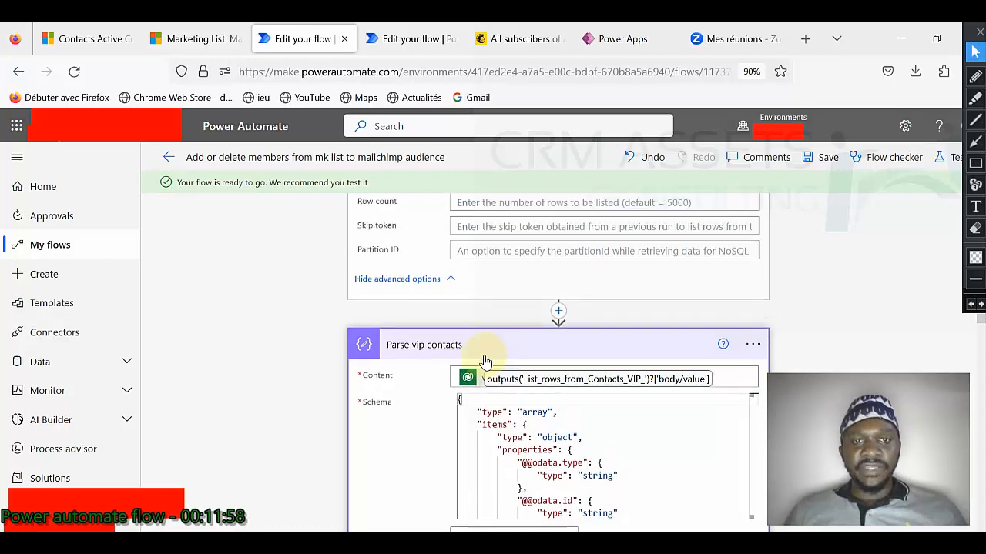
scroll(484, 354, "up", 10)
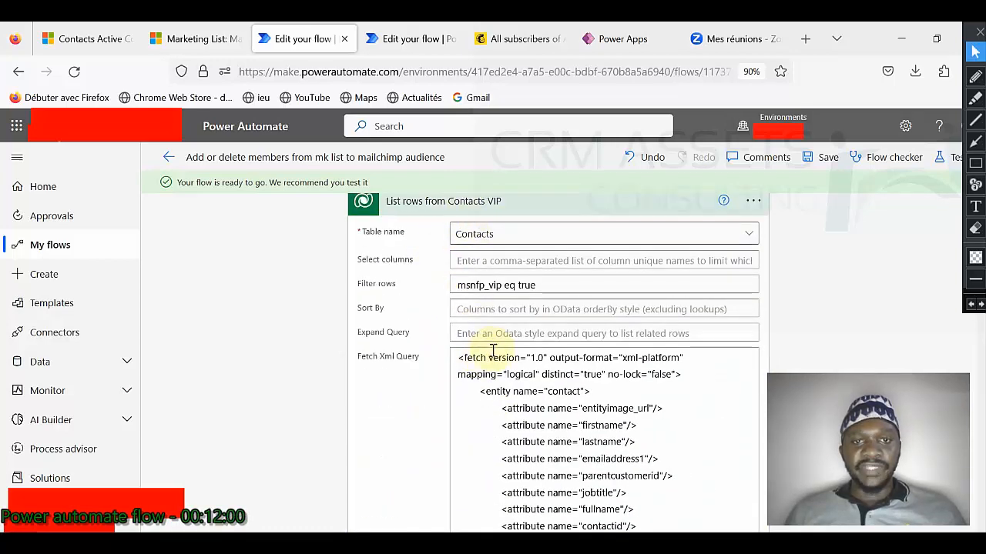
scroll(493, 354, "down", 10)
scroll(486, 361, "down", 2)
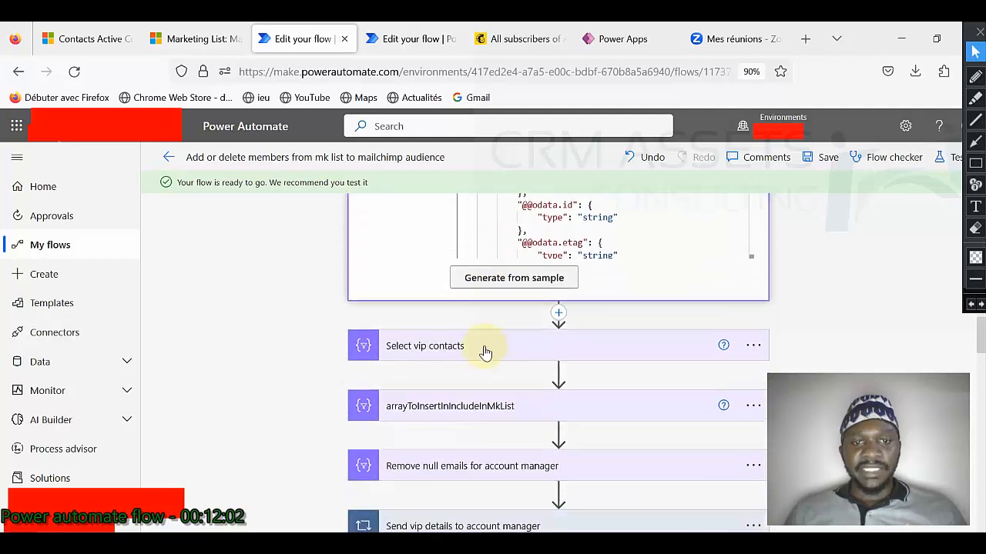
Step: Expand and review the Select vip contacts step
left_click(491, 345)
scroll(491, 345, "down", 3)
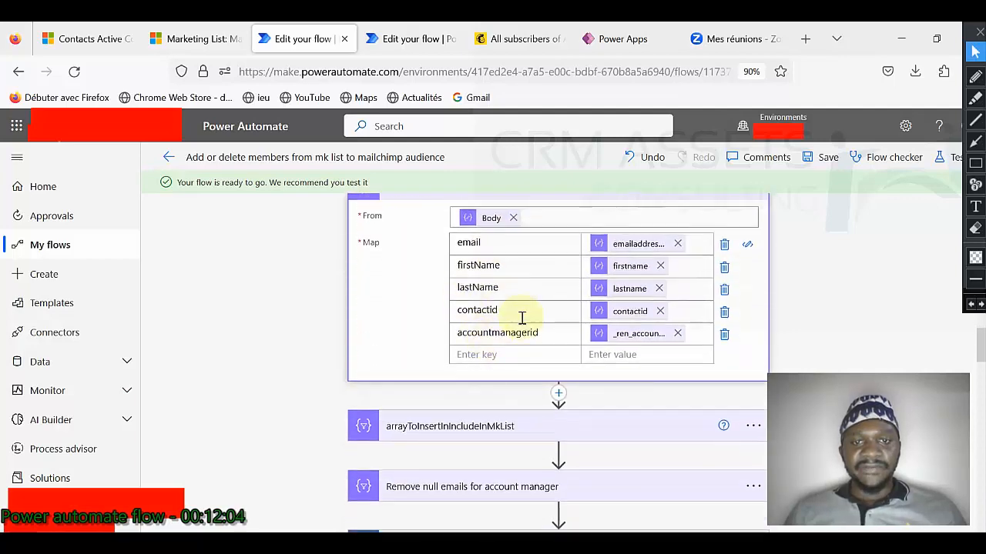
scroll(508, 315, "up", 1)
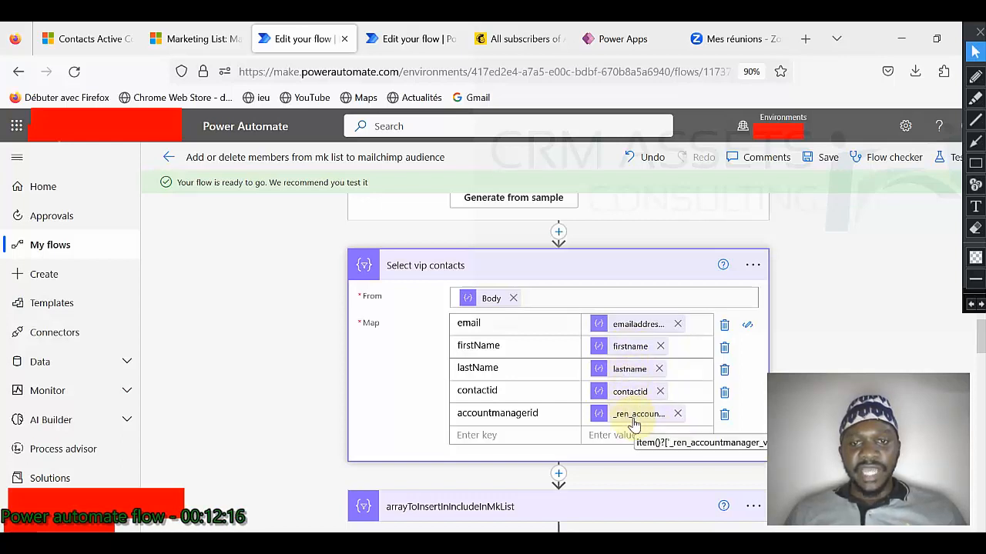
scroll(554, 374, "down", 2)
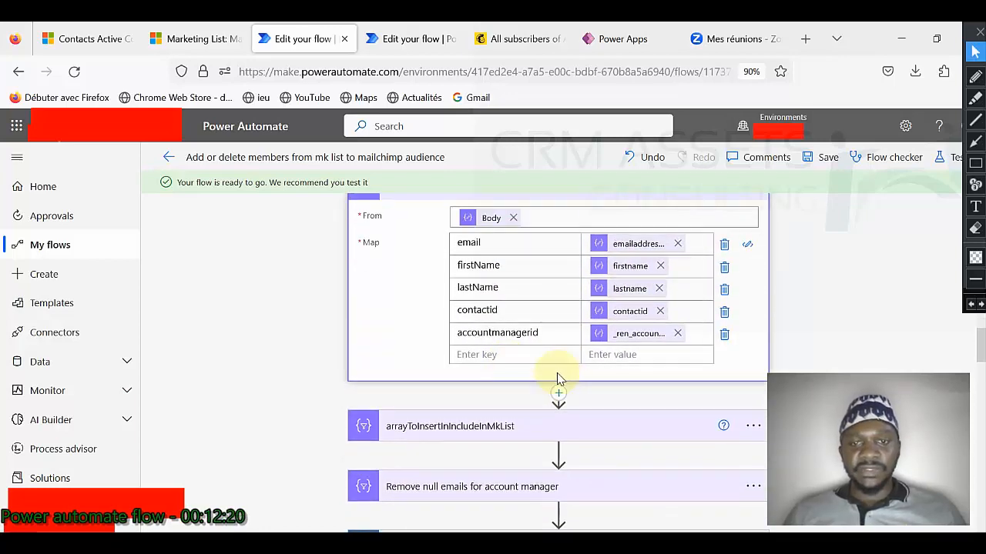
Step: Expand the arrayToInsertInIncludeInMkList and Remove null emails for account manager steps
left_click(533, 427)
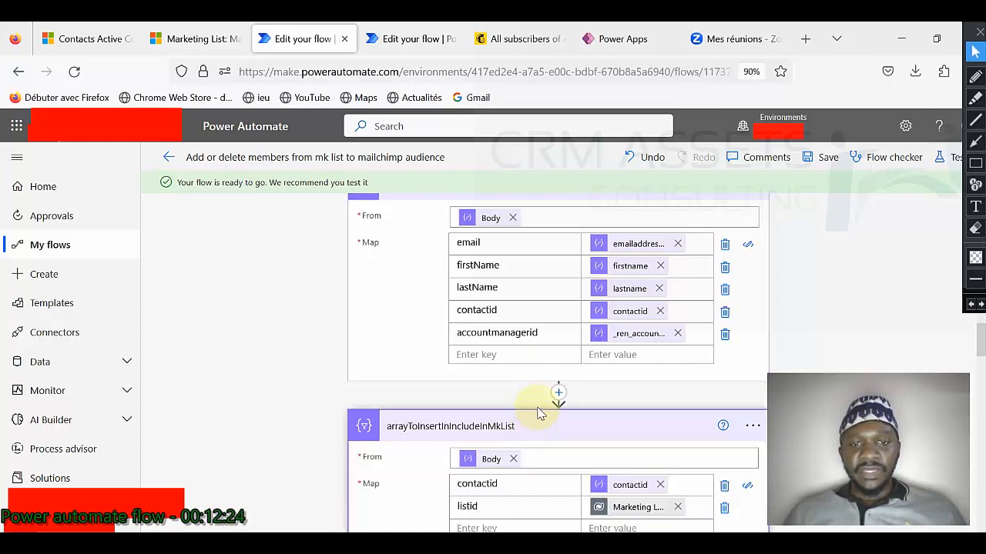
scroll(538, 412, "down", 2)
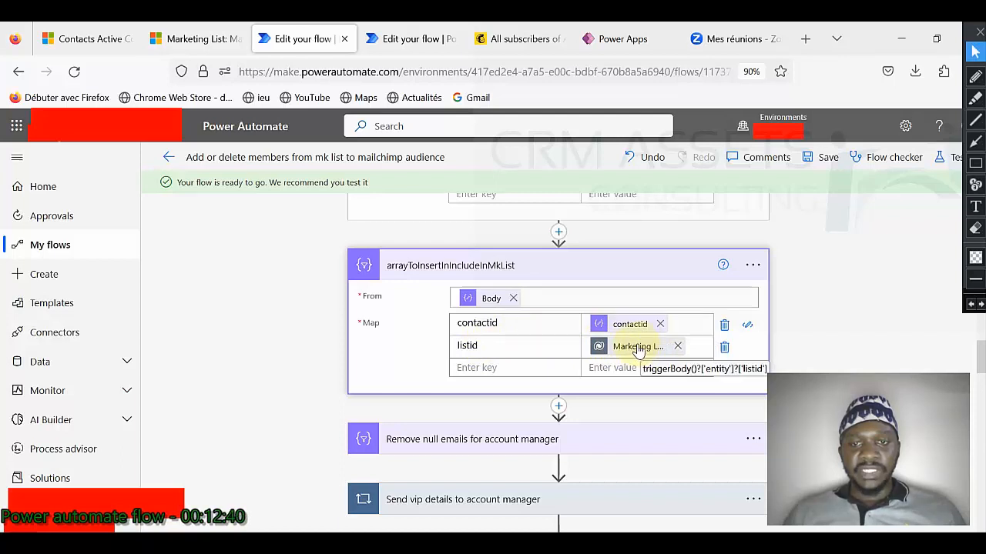
scroll(638, 347, "down", 2)
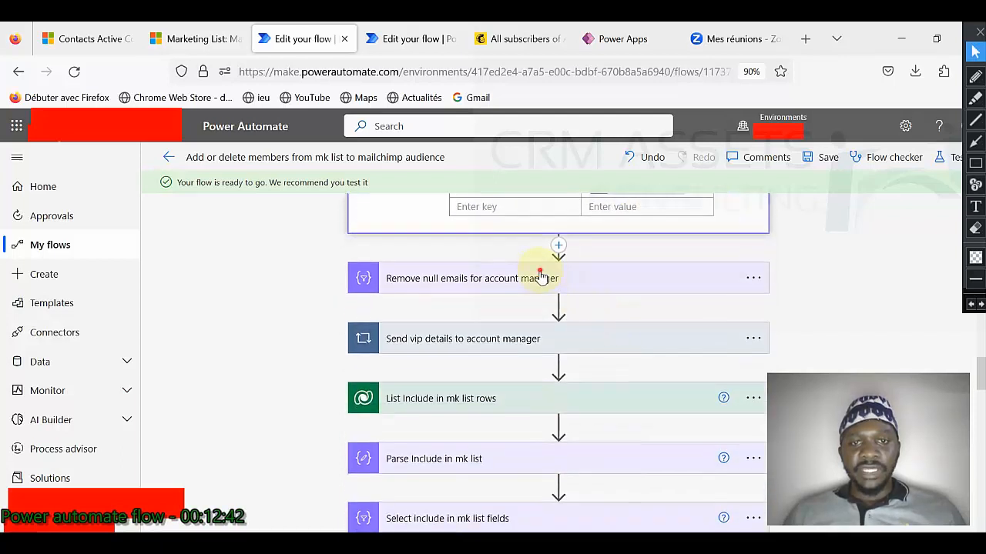
left_click(539, 277)
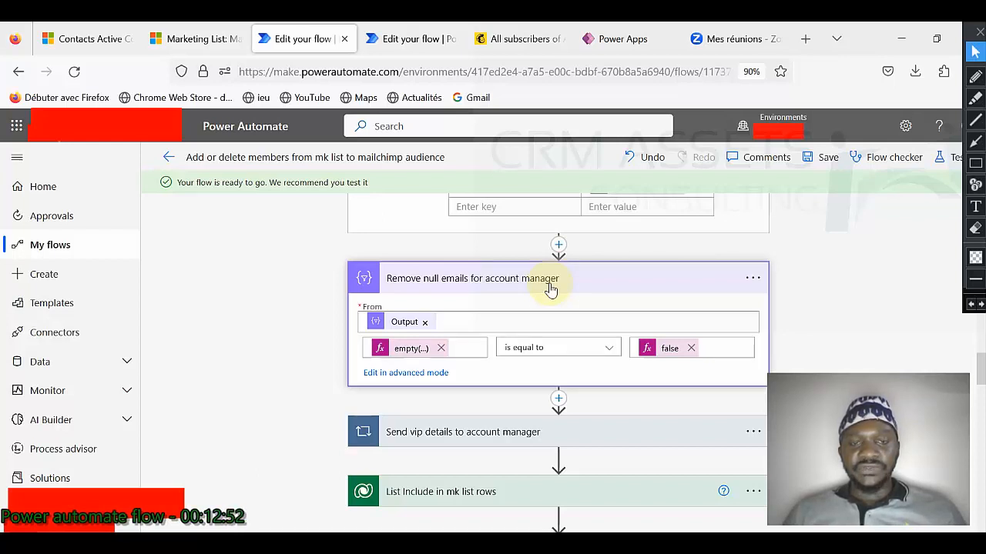
mouse_move(393, 328)
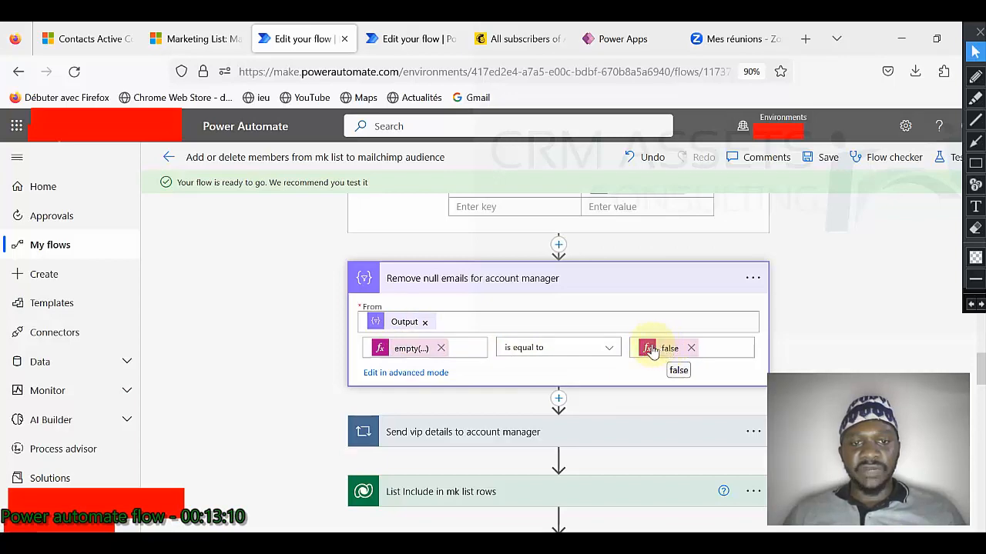
scroll(652, 348, "down", 2)
scroll(473, 346, "up", 1)
Step: Expand the VIP-details loop's Get a row by ID, accountManagerEmail and accountManagerFullname steps
left_click(492, 357)
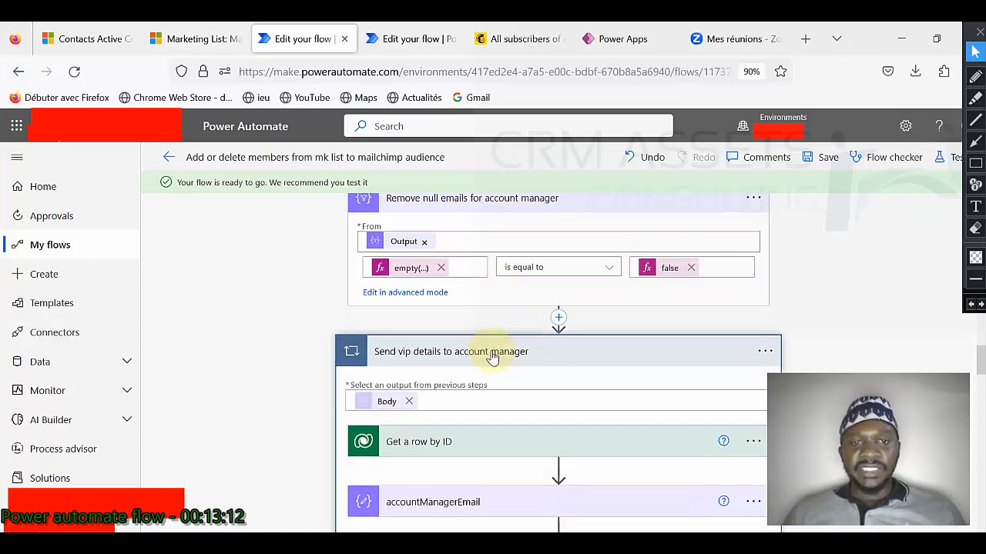
scroll(492, 357, "down", 1)
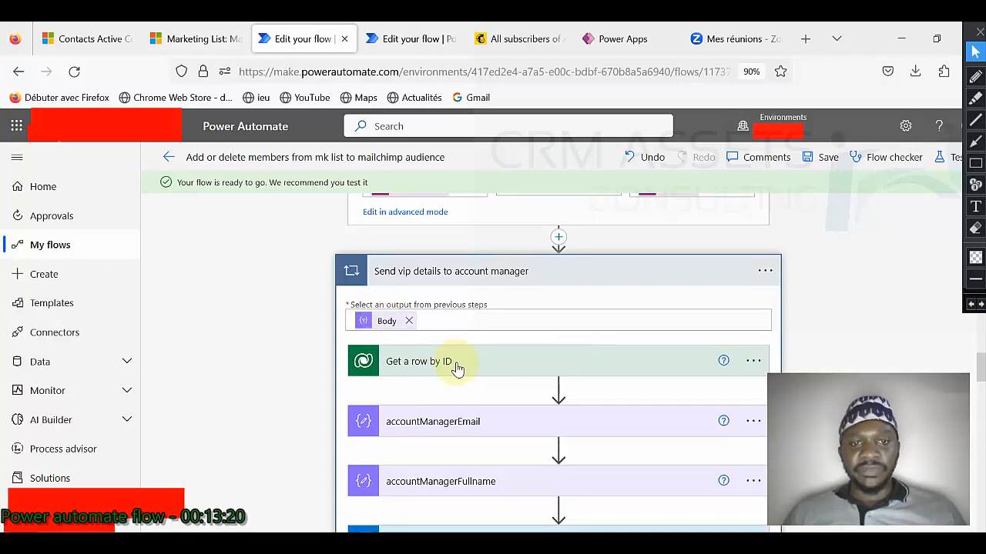
left_click(499, 366)
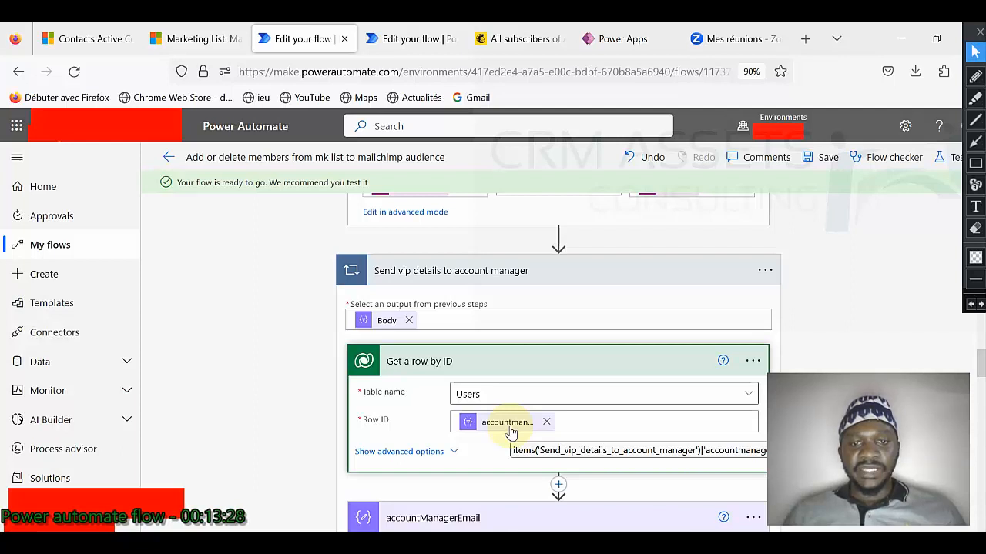
scroll(510, 423, "down", 3)
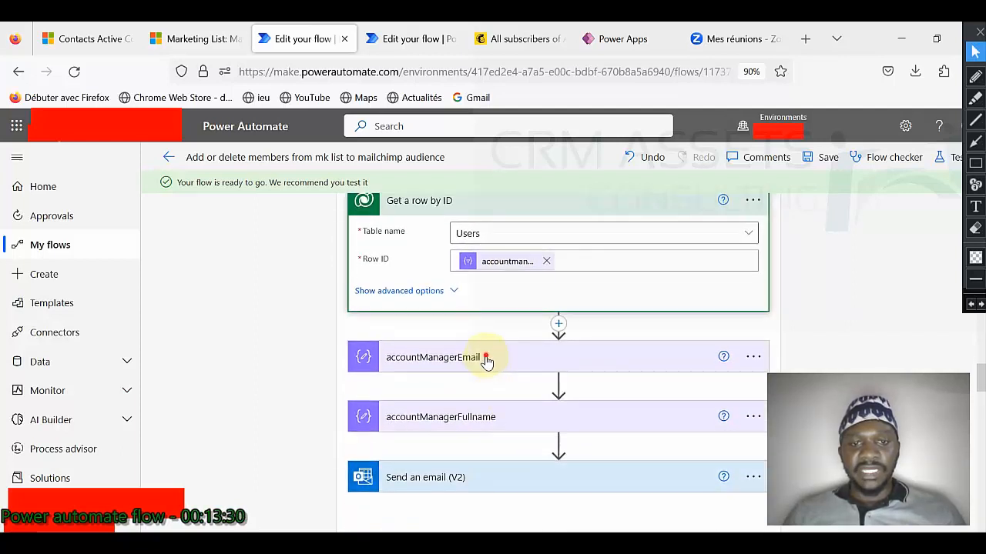
left_click(485, 358)
mouse_move(504, 398)
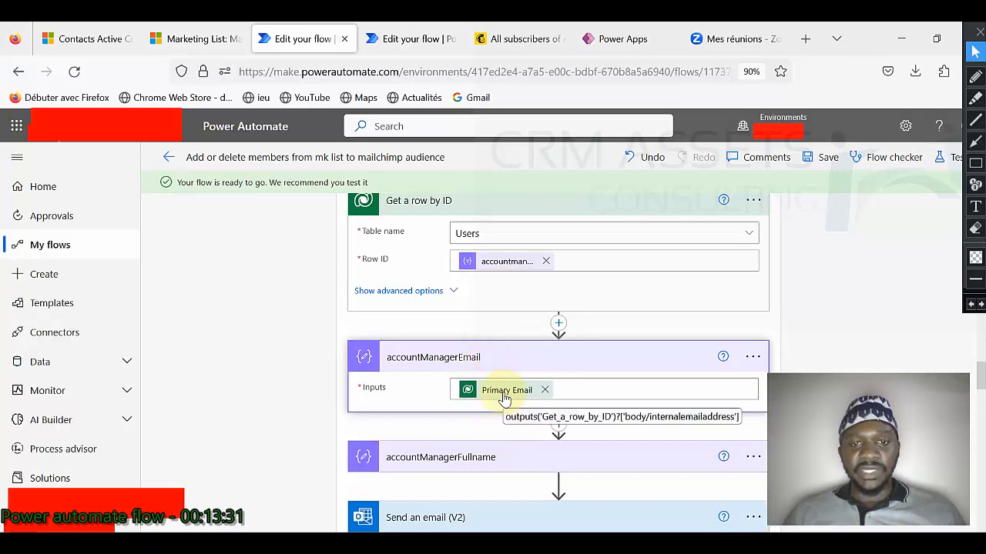
scroll(504, 398, "down", 1)
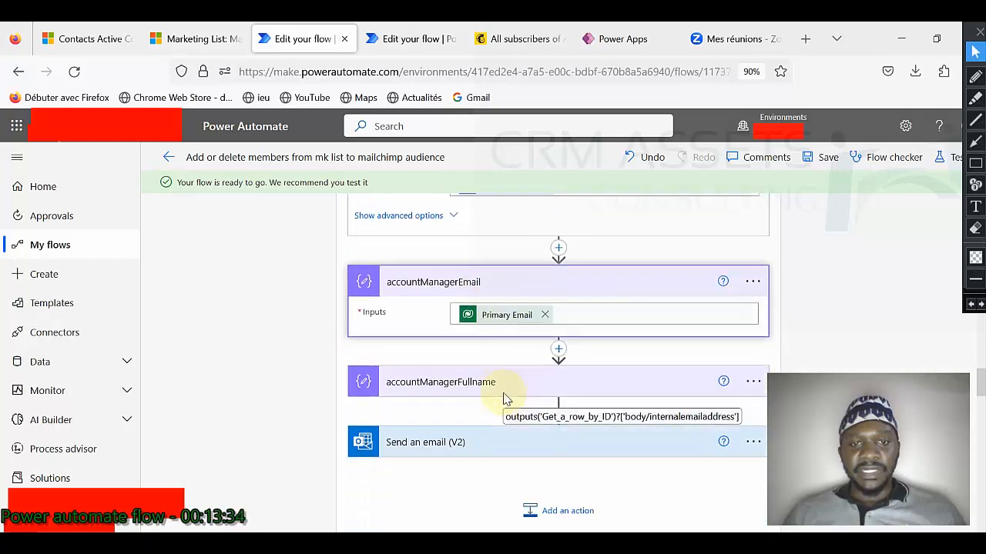
left_click(498, 377)
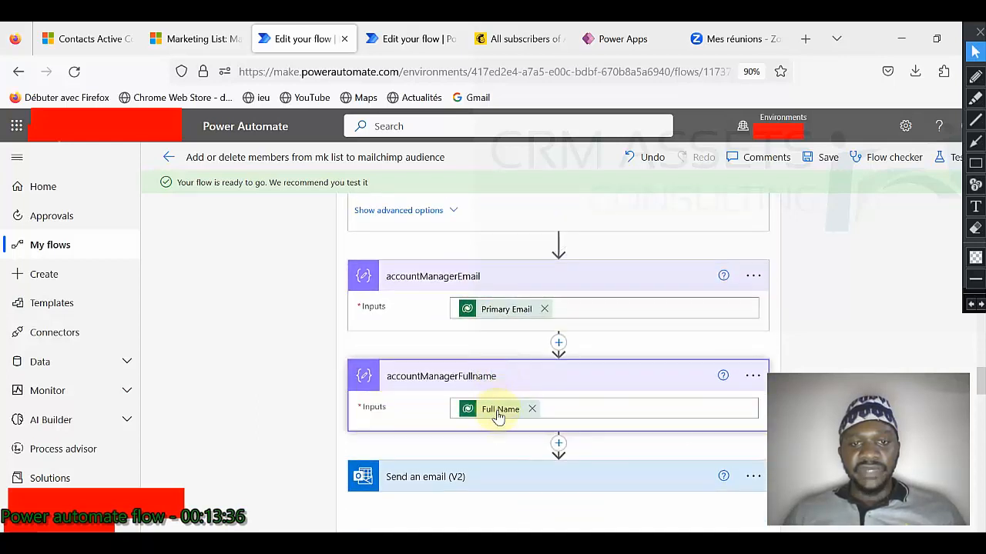
scroll(488, 377, "down", 1)
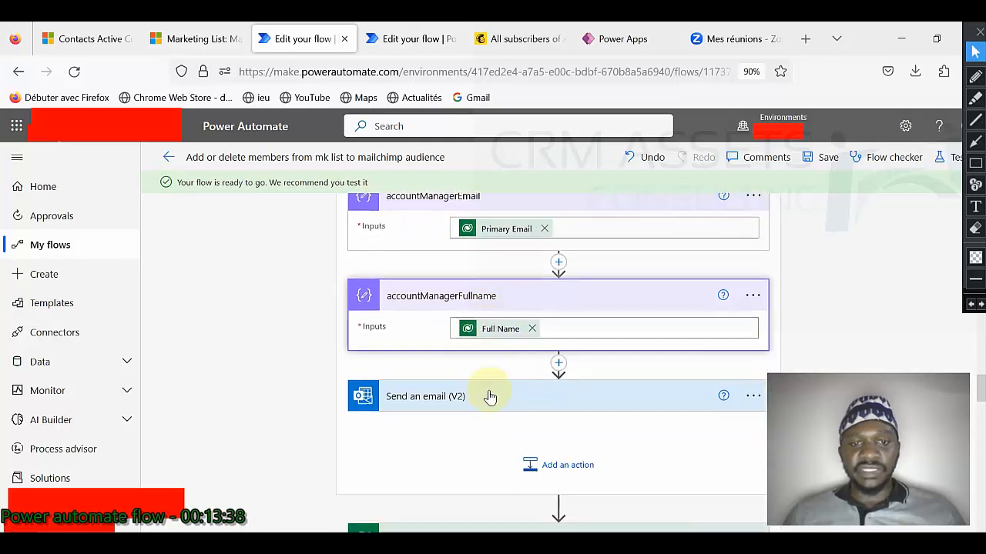
Step: Open the Send an email (V2) step and compare it with the received confirmation email in Gmail
left_click(492, 402)
scroll(510, 357, "down", 1)
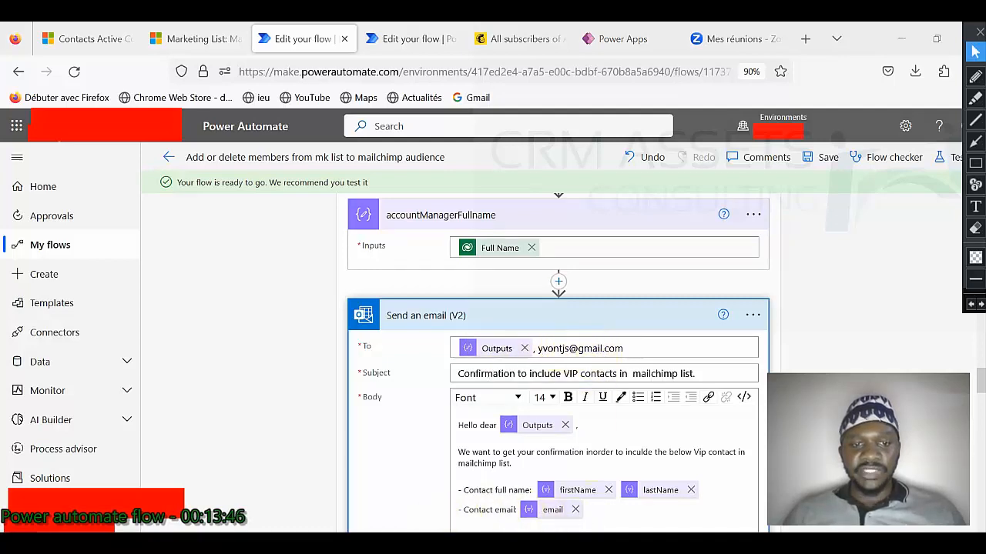
left_click(423, 504)
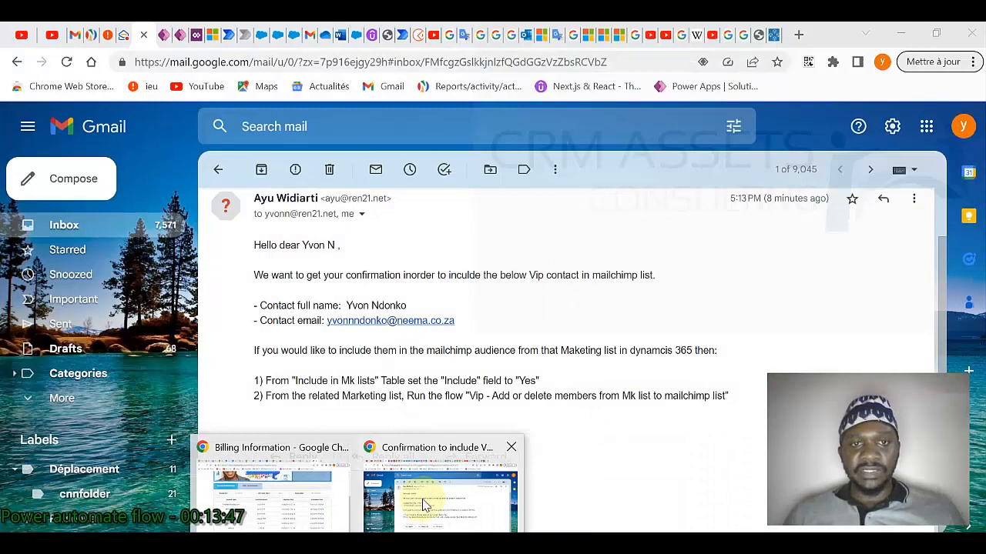
left_click(954, 128)
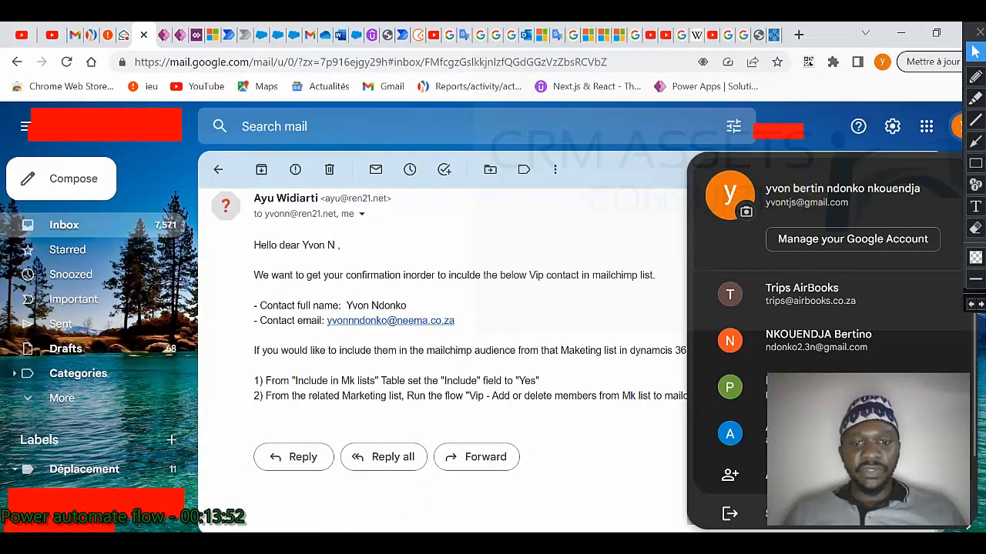
key("alt+Tab")
scroll(466, 310, "down", 2)
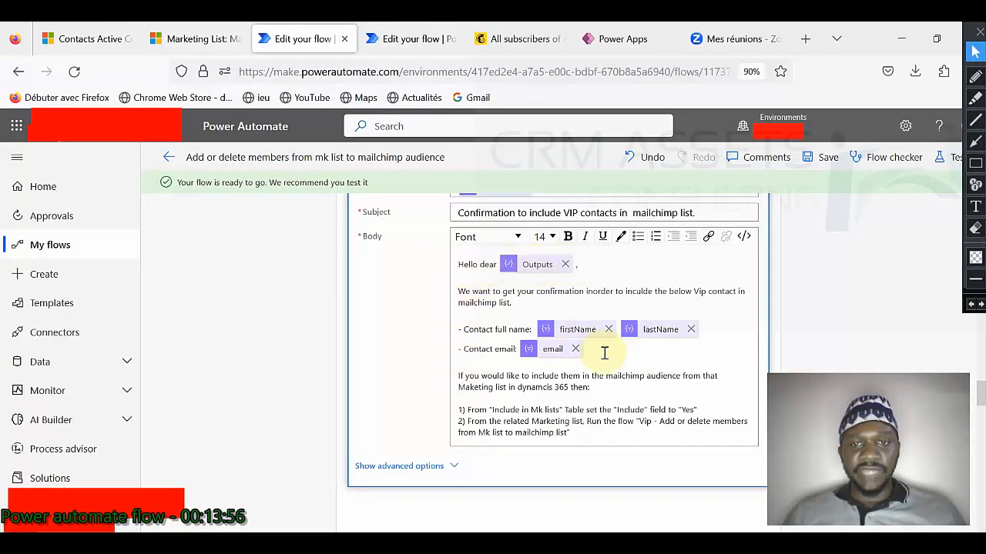
Step: Expand the List Include in mk list rows step with its advanced options shown
scroll(628, 386, "down", 3)
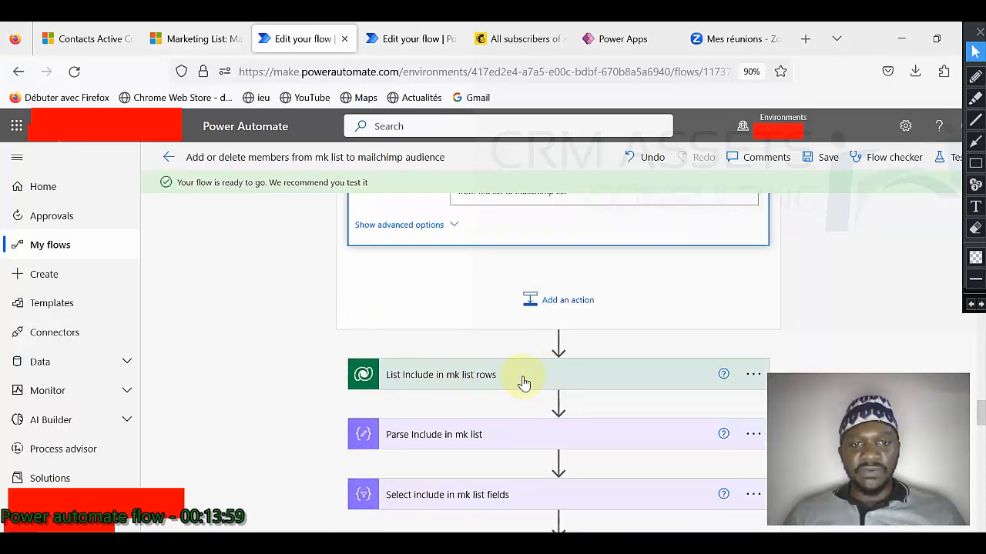
left_click(524, 377)
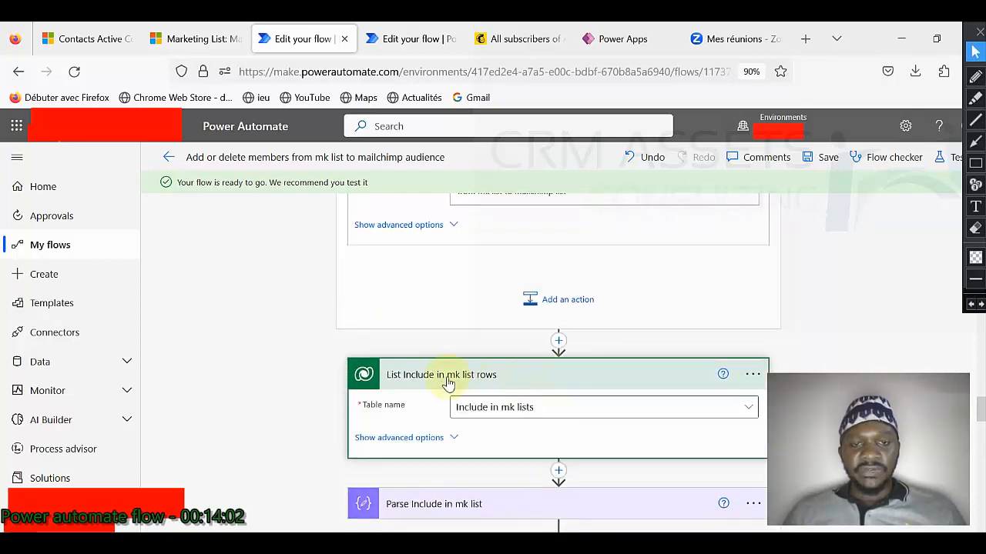
left_click(454, 438)
Step: Expand the Parse Include in mk list step, then view the Automated MK LIST 12 members
scroll(548, 387, "down", 1)
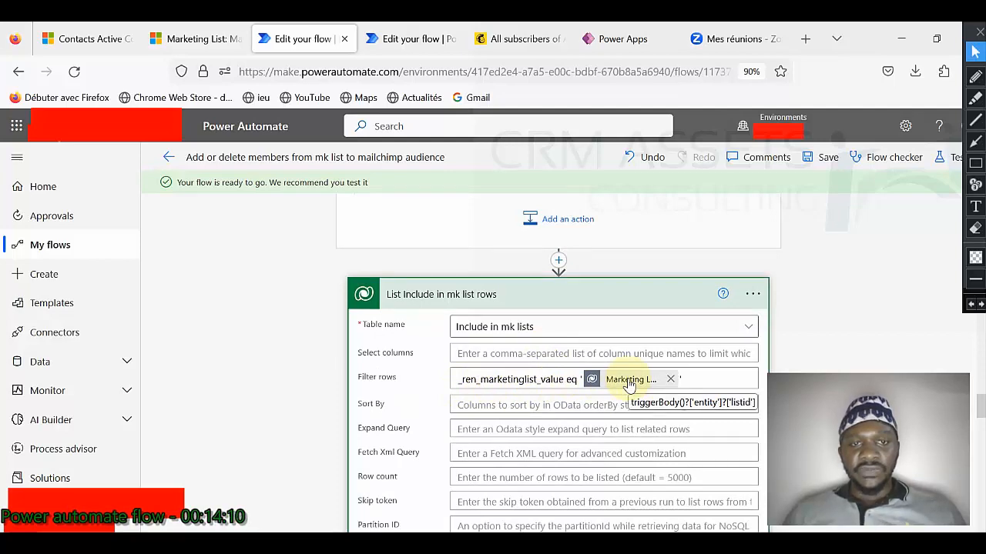
scroll(628, 385, "down", 5)
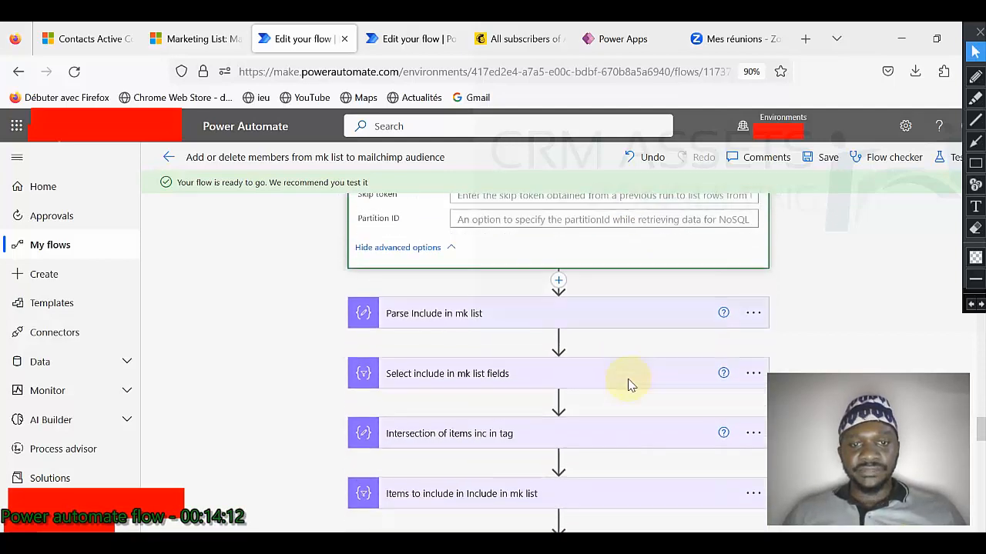
left_click(508, 302)
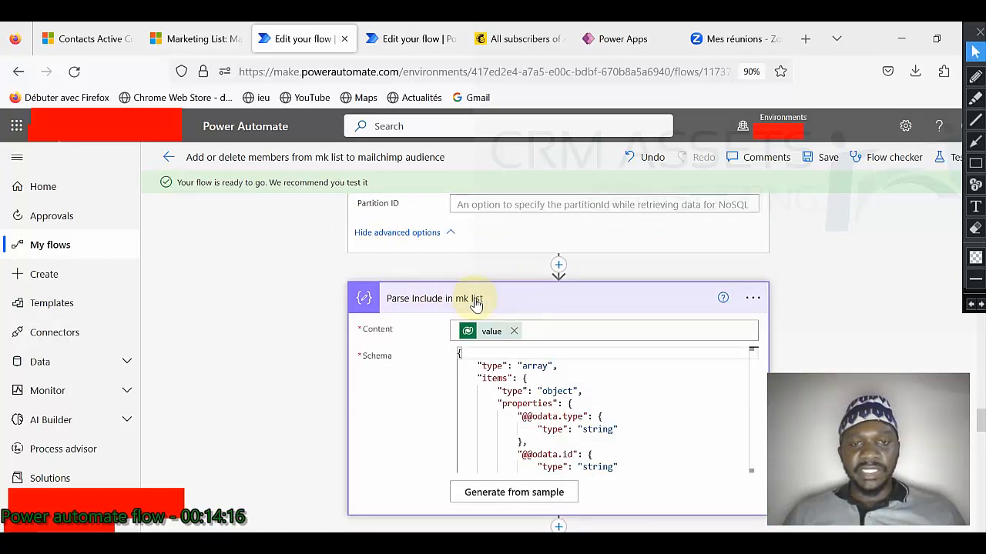
left_click(211, 48)
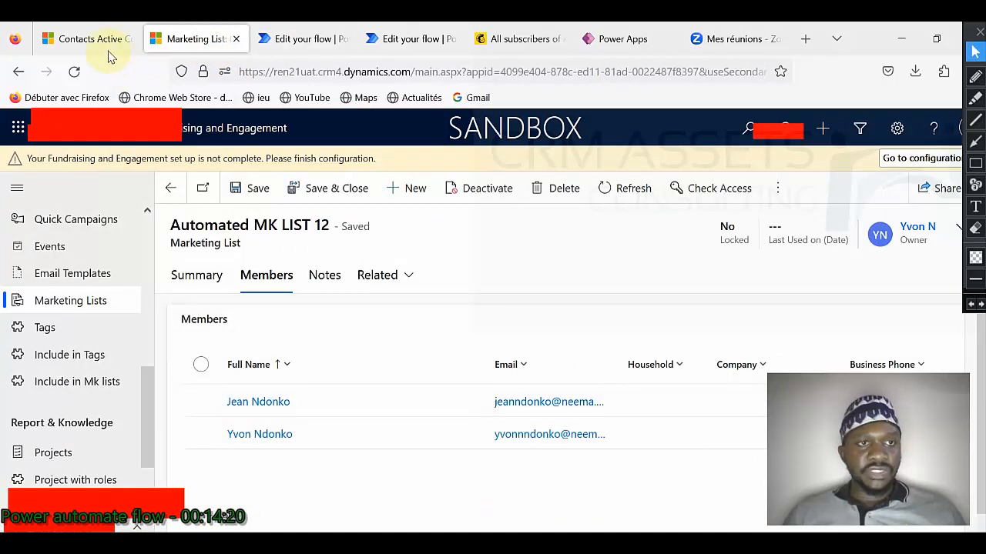
Step: In Dynamics 365 Contacts, view the Include in Mk lists records showing one marked Yes, then return to the flow
left_click(101, 46)
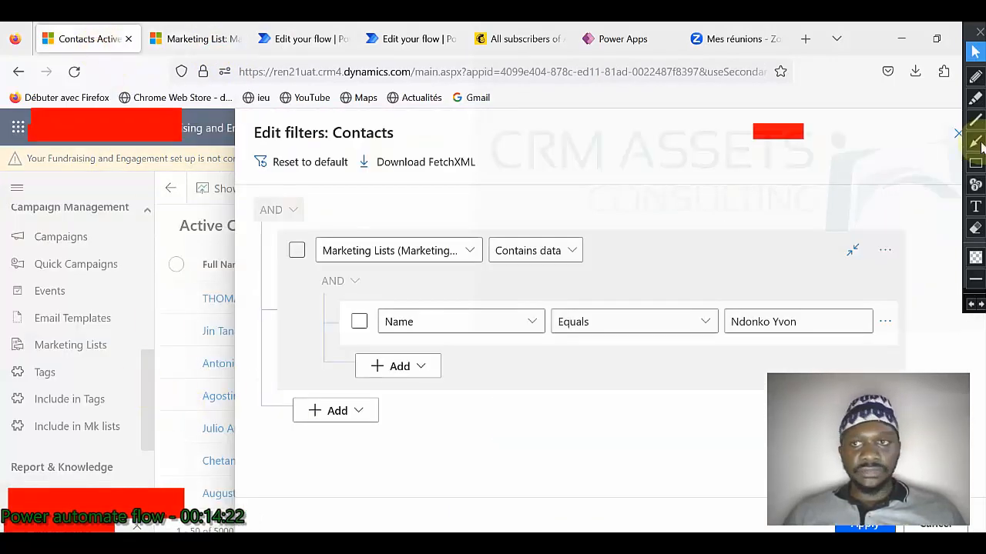
left_click(957, 139)
scroll(77, 427, "down", 2)
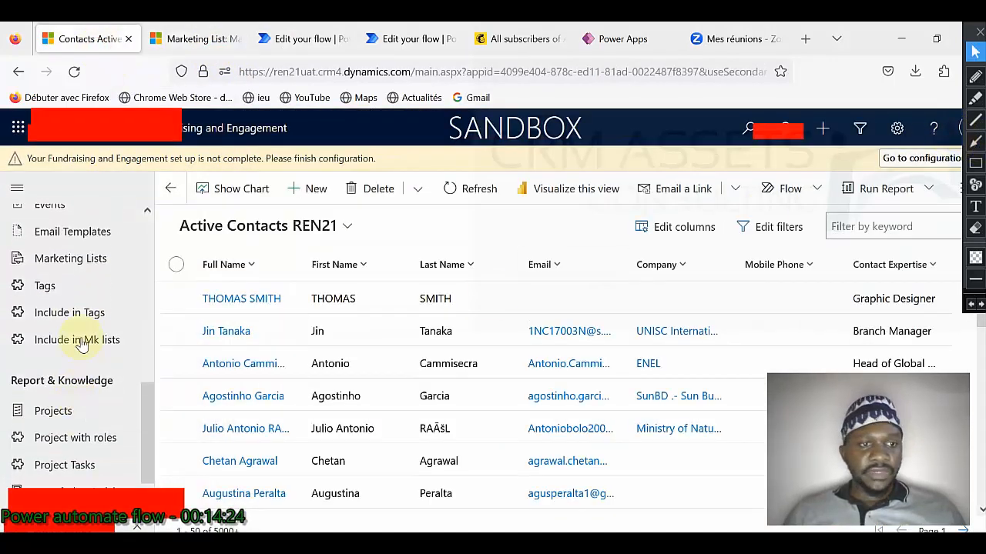
left_click(83, 339)
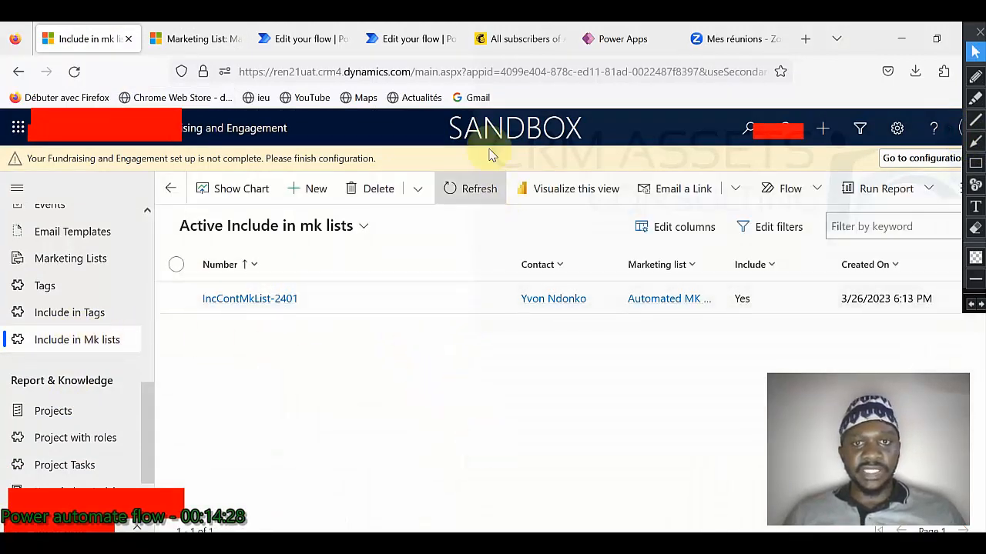
left_click(334, 46)
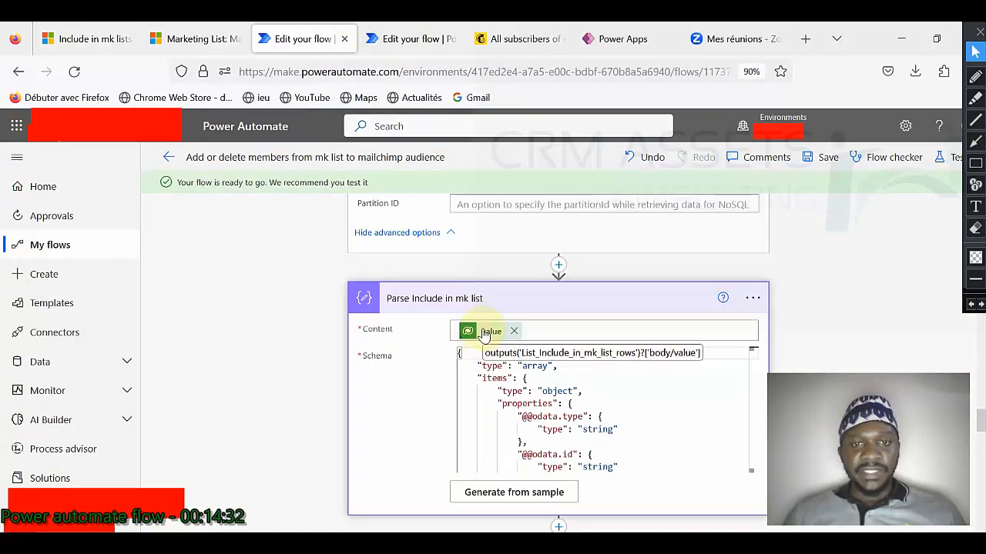
Step: Show the Select step's From/Map fields and the intersection() over arrayToInsertInIncludeInMkList and Select outputs
scroll(484, 337, "down", 3)
left_click(479, 331)
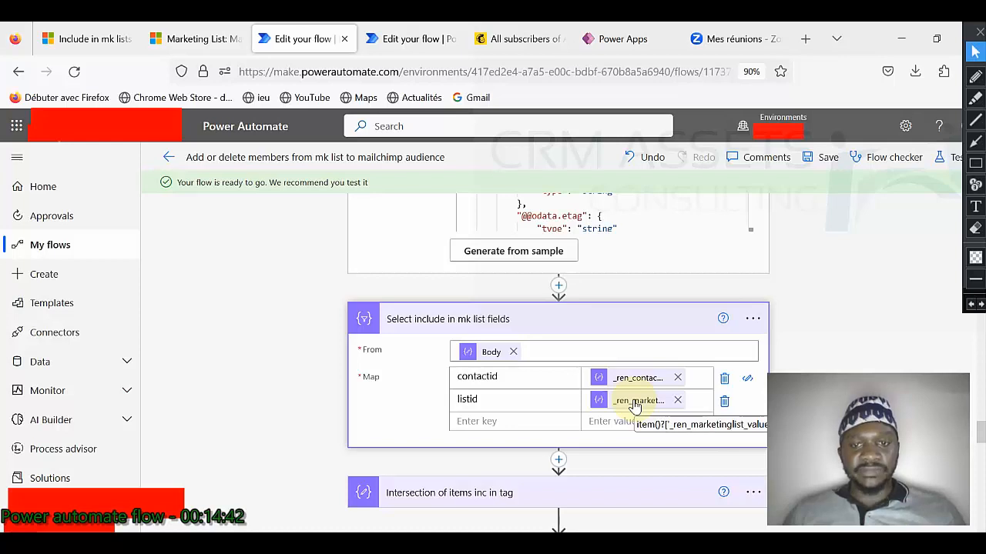
scroll(550, 344, "down", 2)
left_click(543, 341)
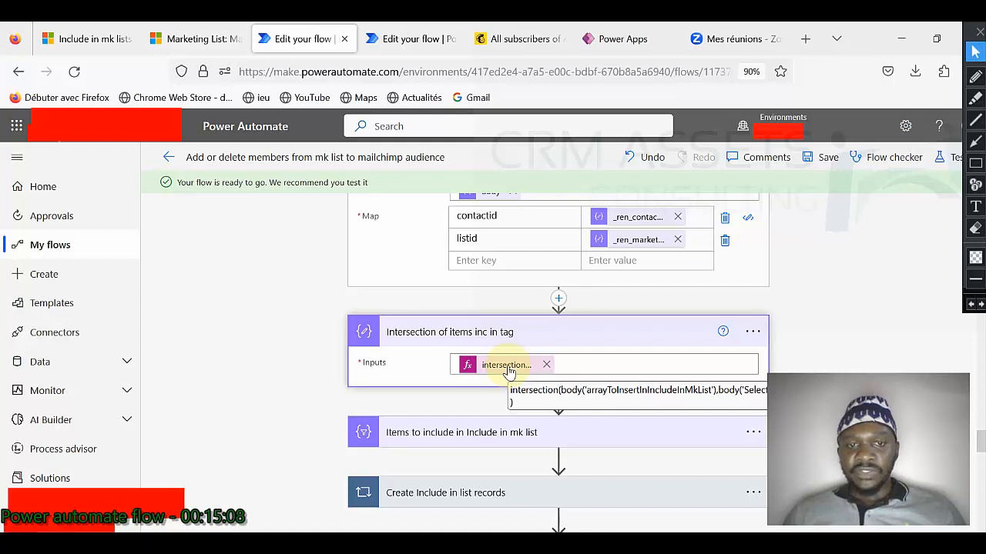
Step: Reveal the filter condition: Output does not contain Output - Item
left_click(513, 429)
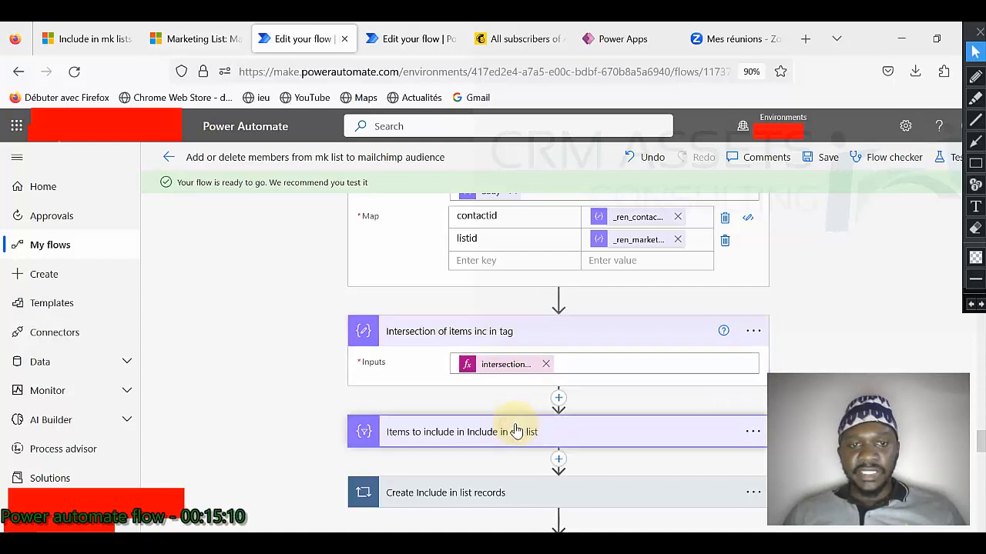
scroll(532, 410, "down", 2)
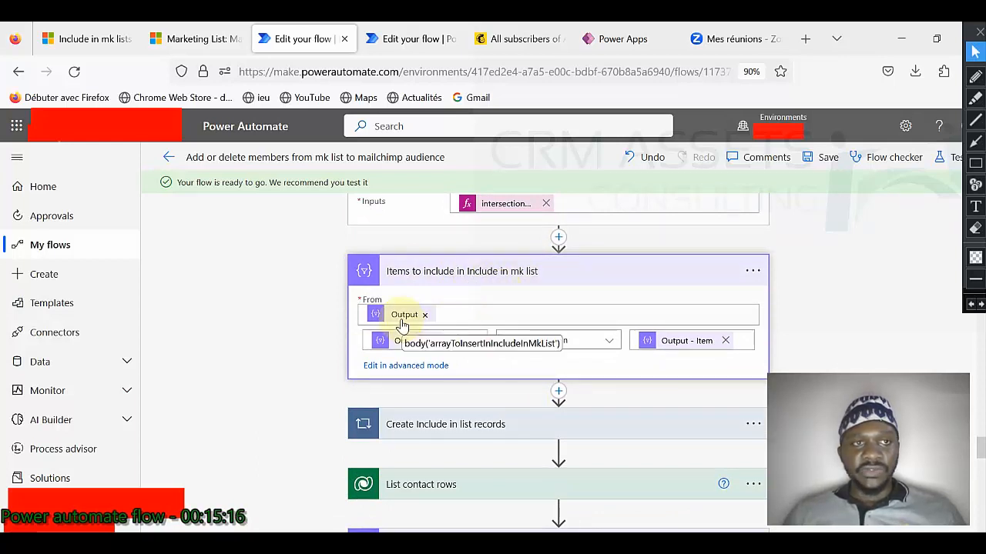
left_click(220, 39)
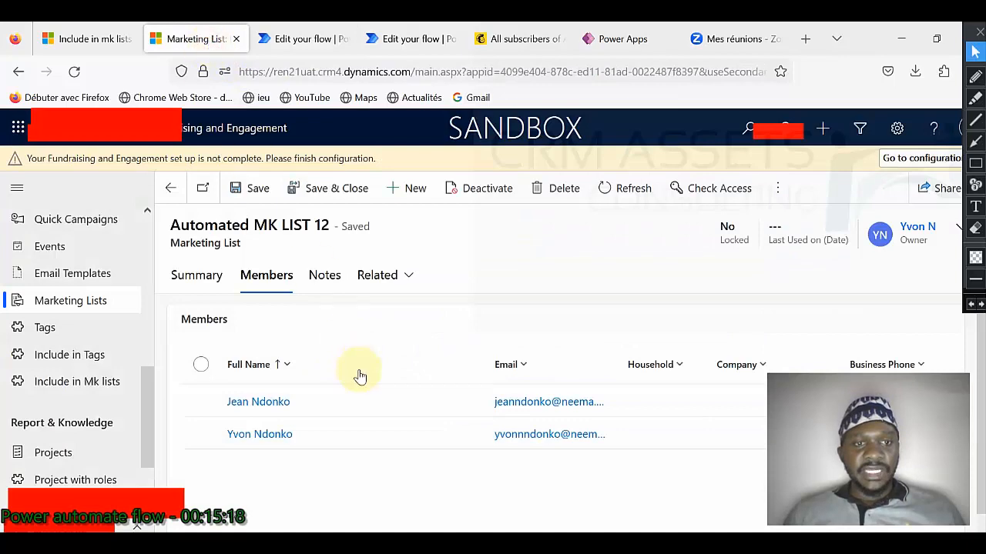
left_click(90, 40)
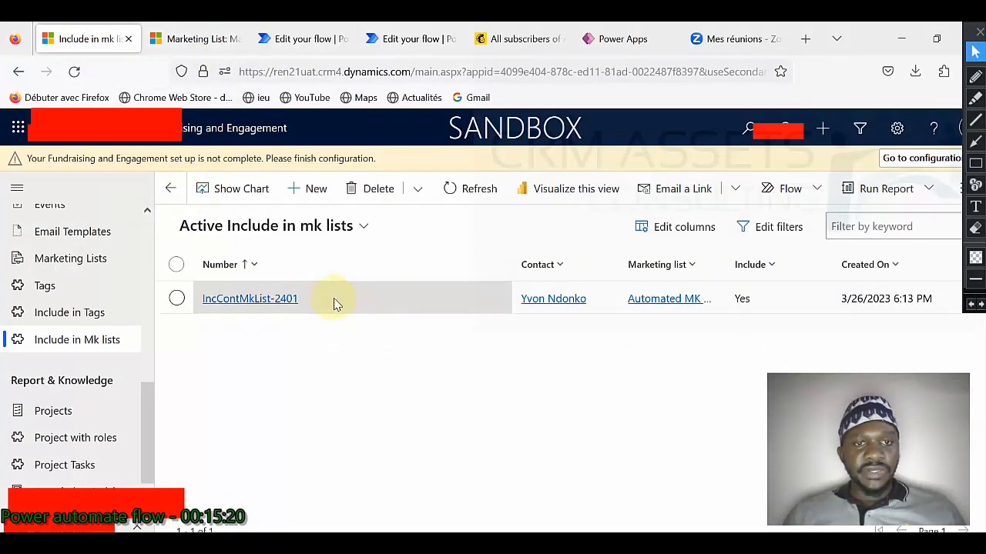
left_click(292, 52)
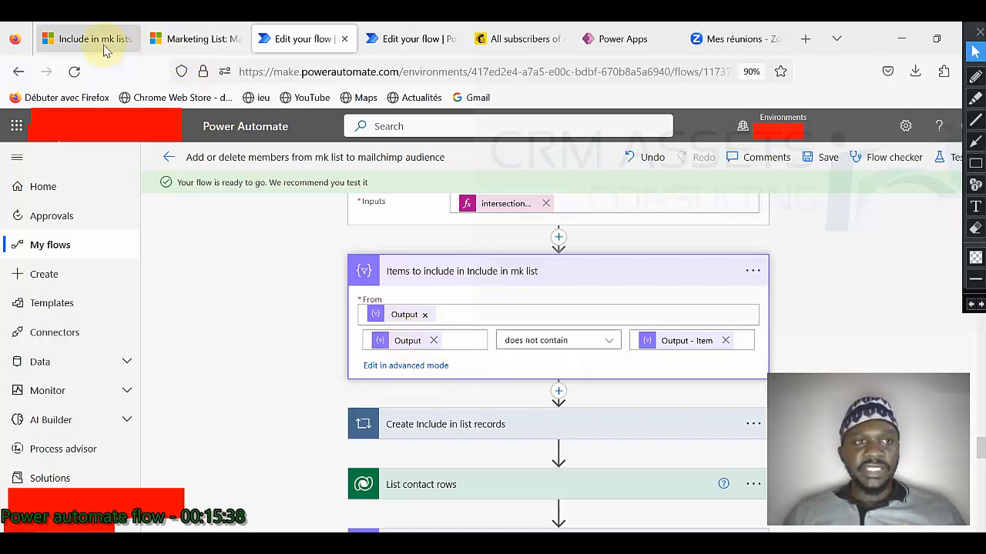
Step: Check the Include in mk lists records, then expand the Create Include in list records loop over Body
left_click(73, 38)
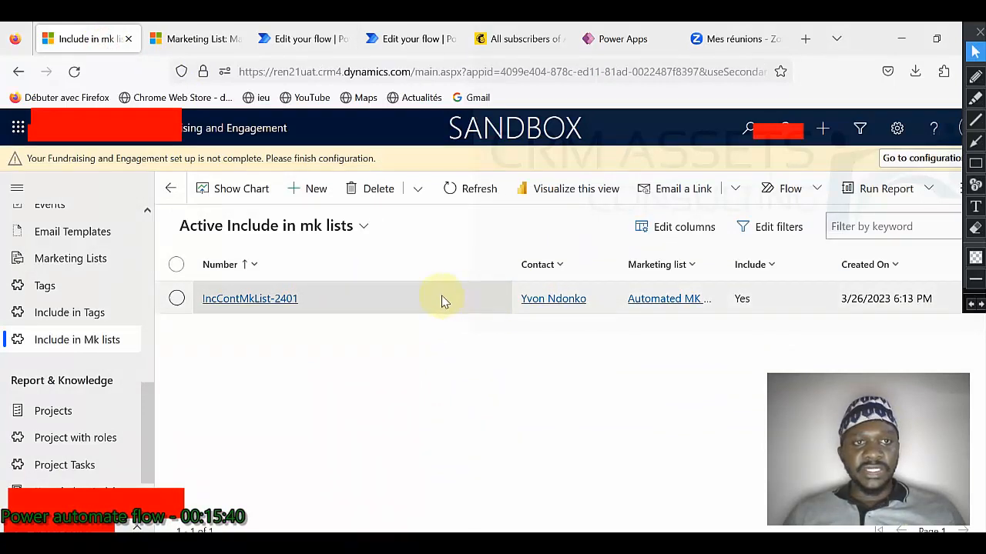
left_click(301, 40)
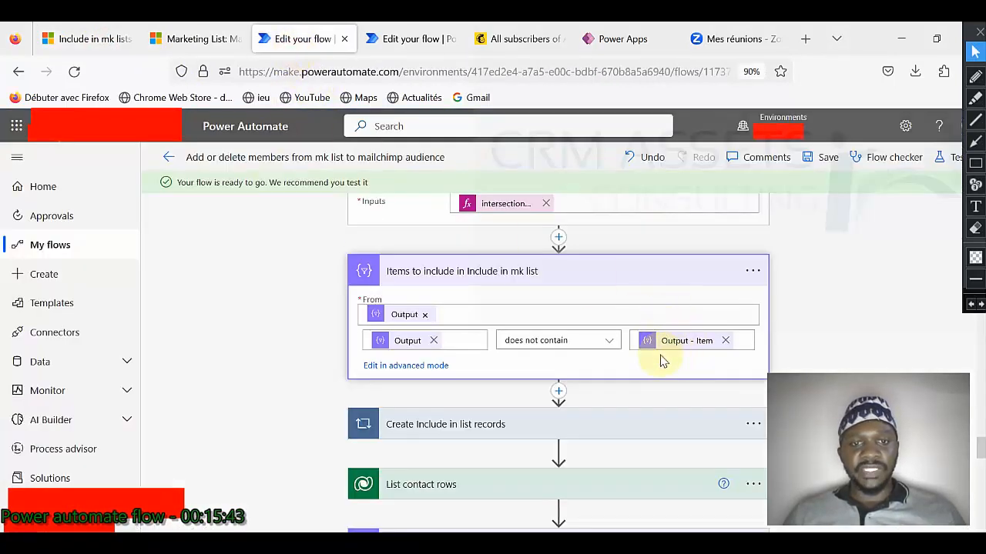
scroll(585, 351, "down", 2)
left_click(523, 344)
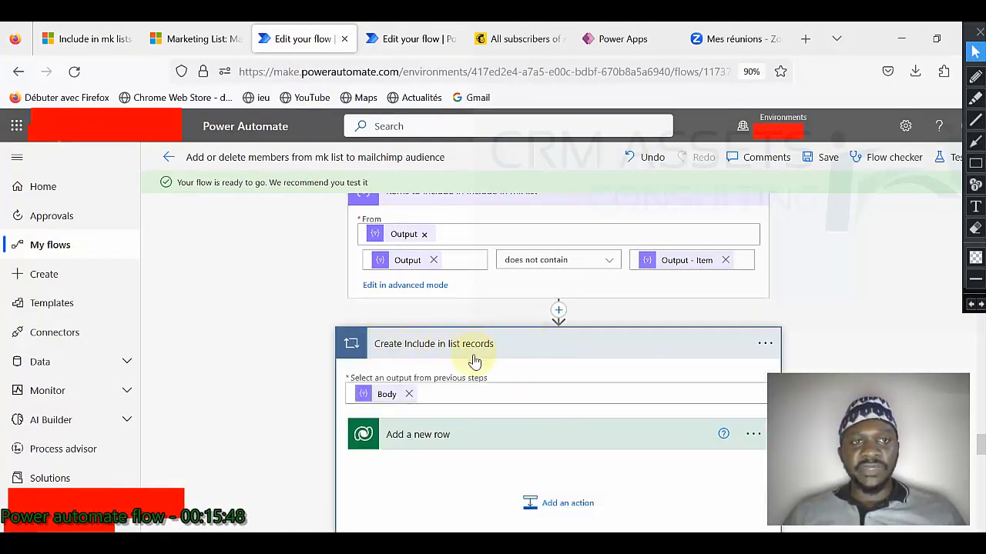
left_click(110, 43)
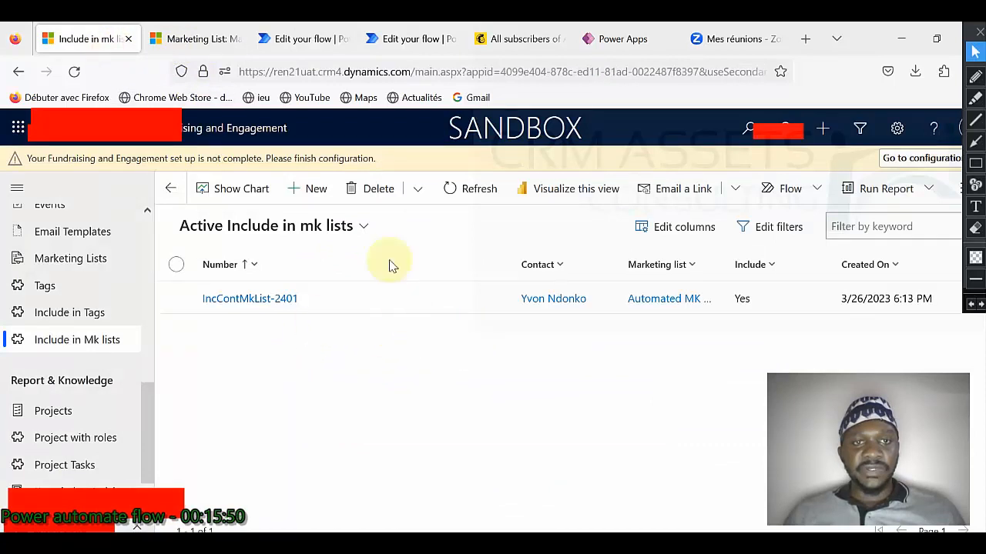
left_click(306, 52)
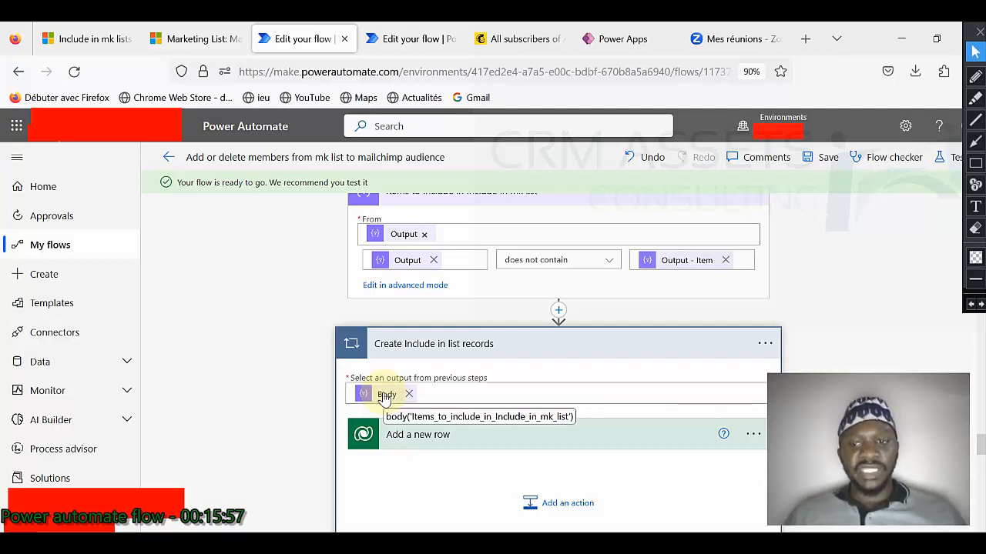
scroll(385, 394, "down", 2)
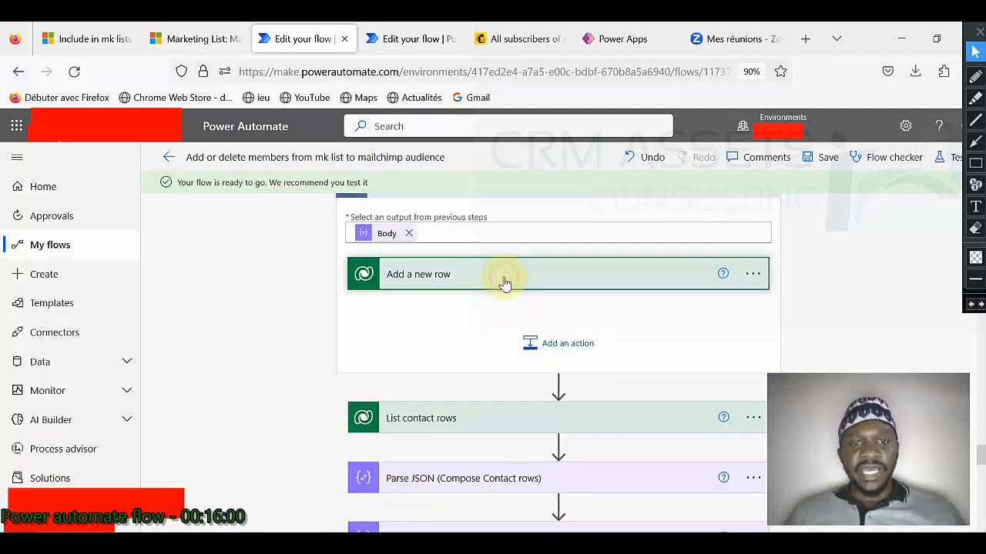
Step: Review the Add a new row fields and Number prefix, then open List contact rows on Contacts
left_click(505, 279)
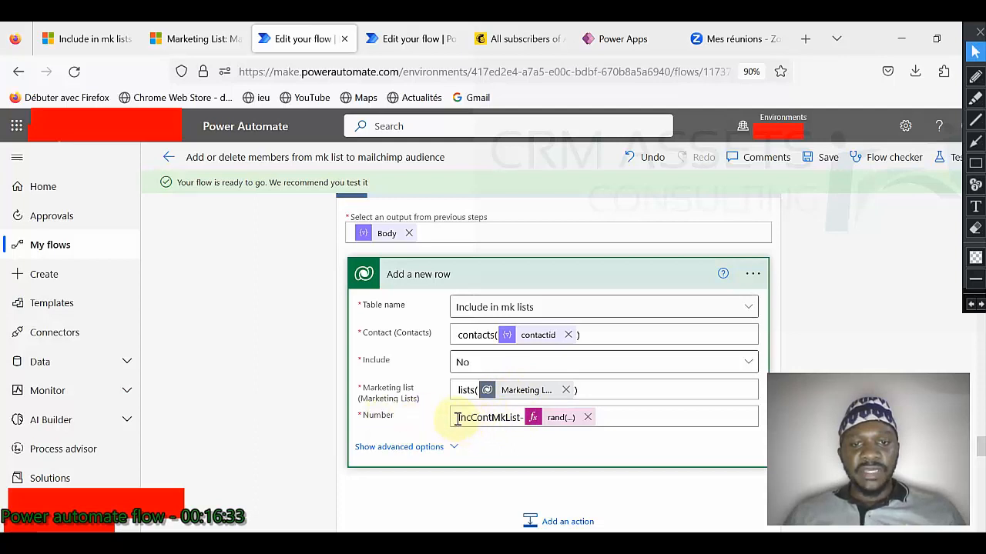
left_click_drag(456, 418, 516, 416)
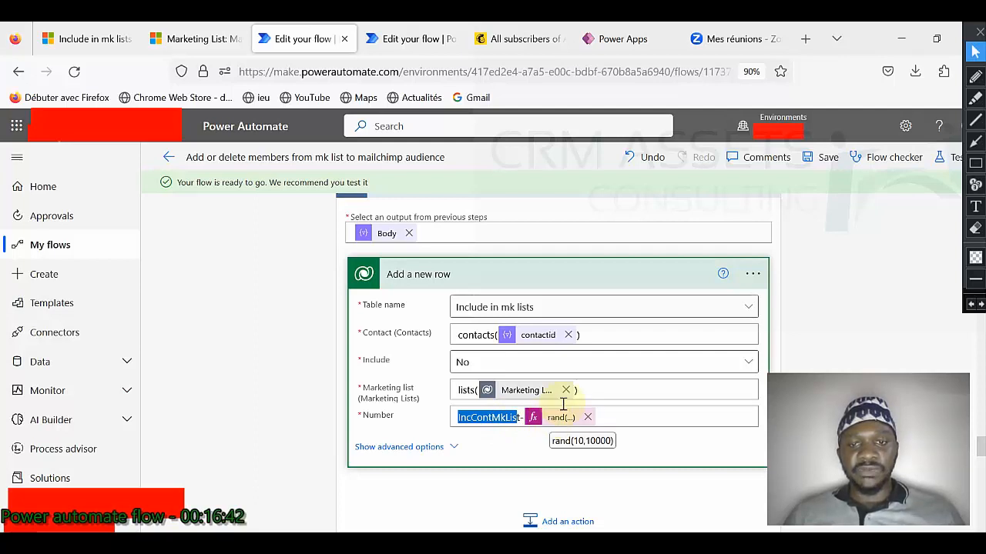
scroll(590, 380, "down", 3)
left_click(531, 352)
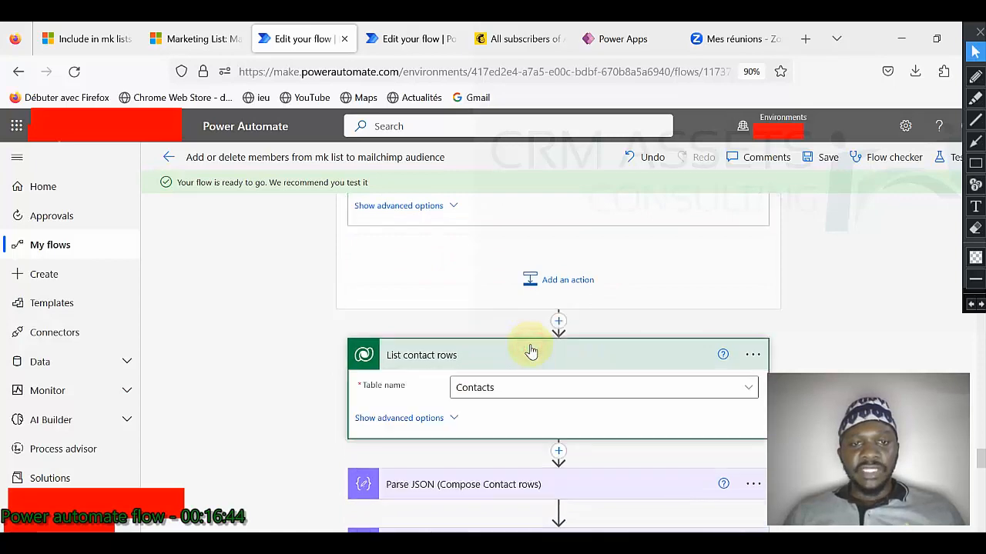
Step: Show the List contact rows step's VIP contact filter settings
left_click(451, 419)
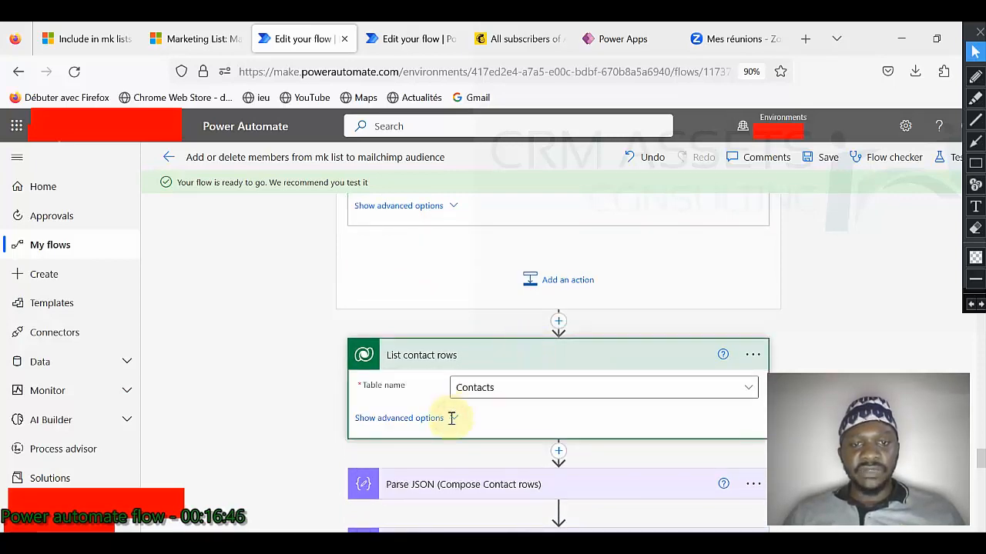
scroll(451, 404, "down", 3)
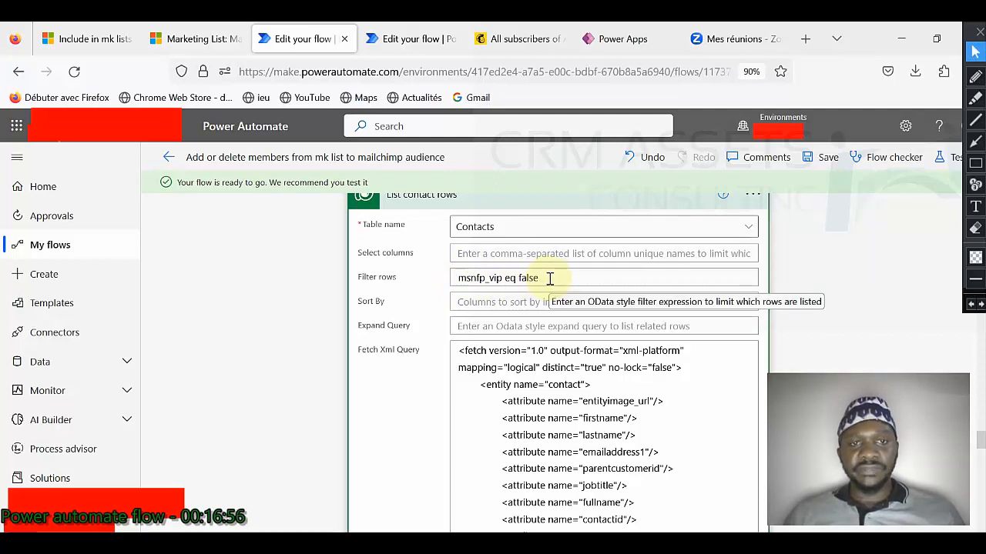
scroll(550, 279, "up", 6)
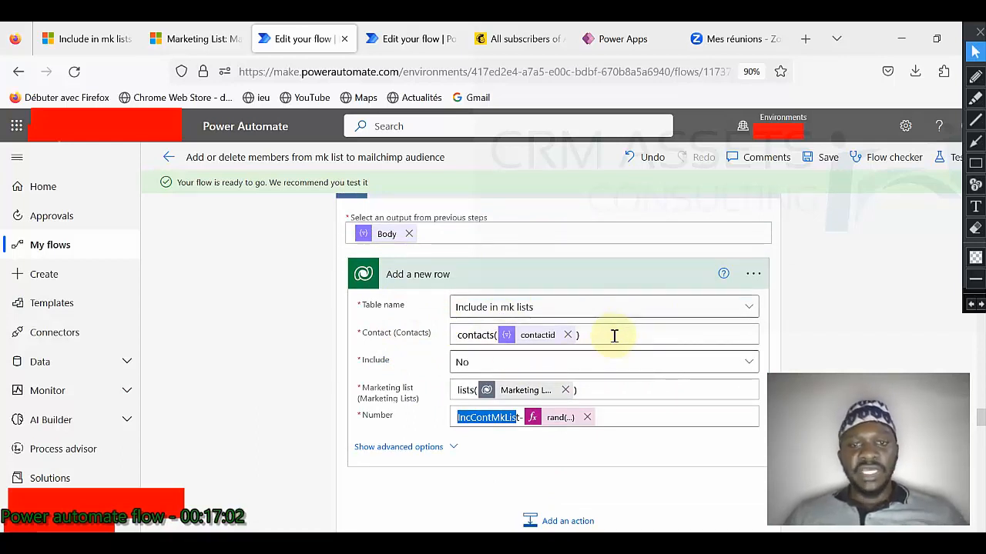
Step: Recheck the Include in mk lists records, then open Parse JSON (Compose Contact rows) with value content
left_click(87, 38)
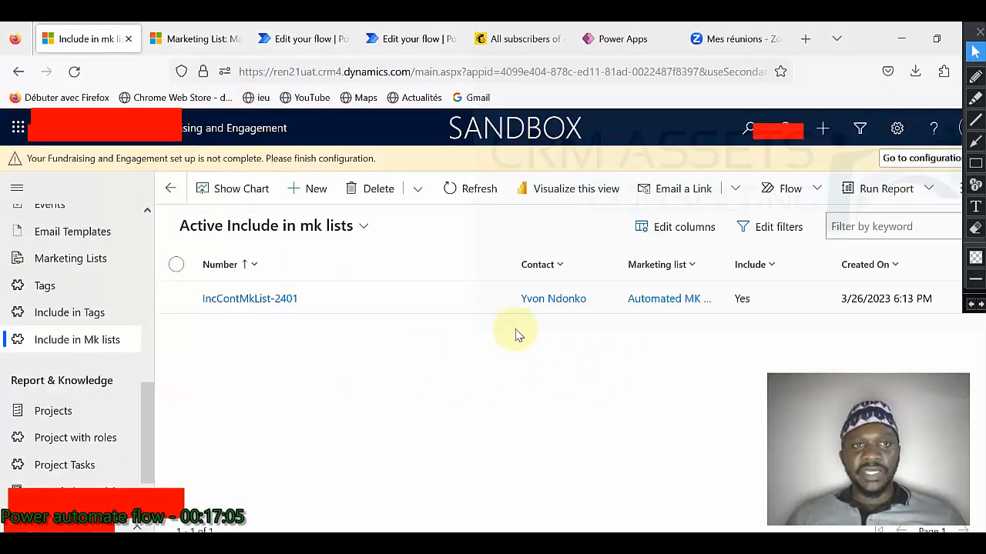
left_click(297, 41)
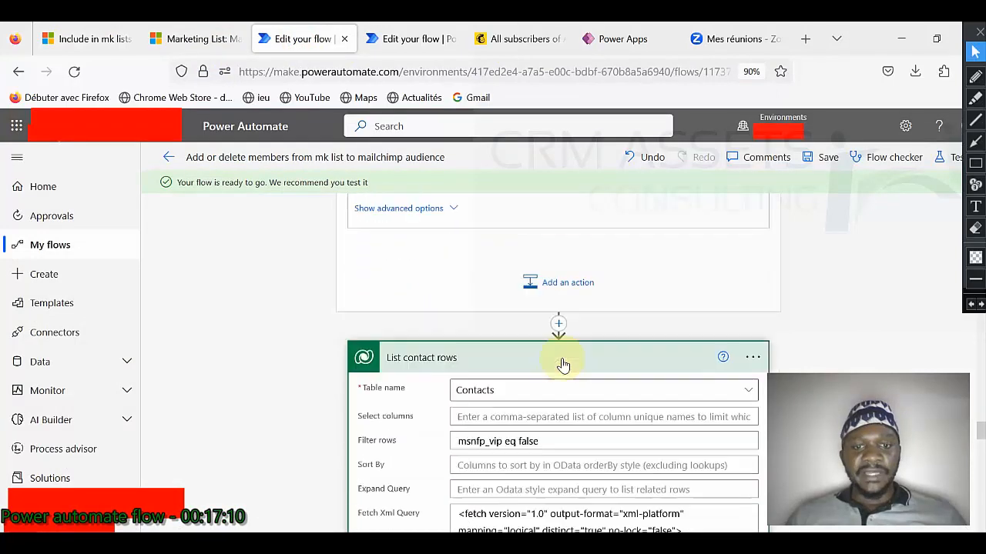
scroll(566, 385, "down", 5)
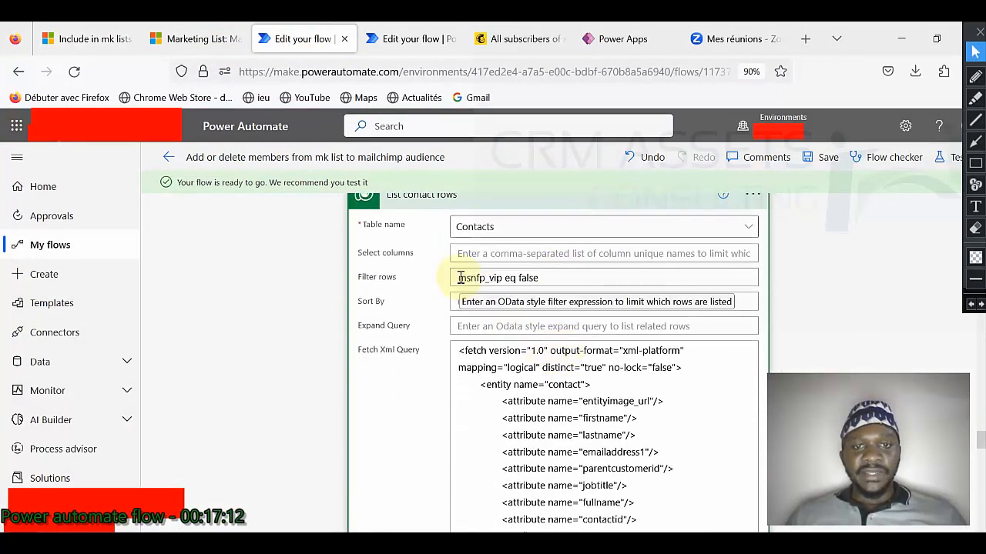
scroll(632, 381, "down", 2)
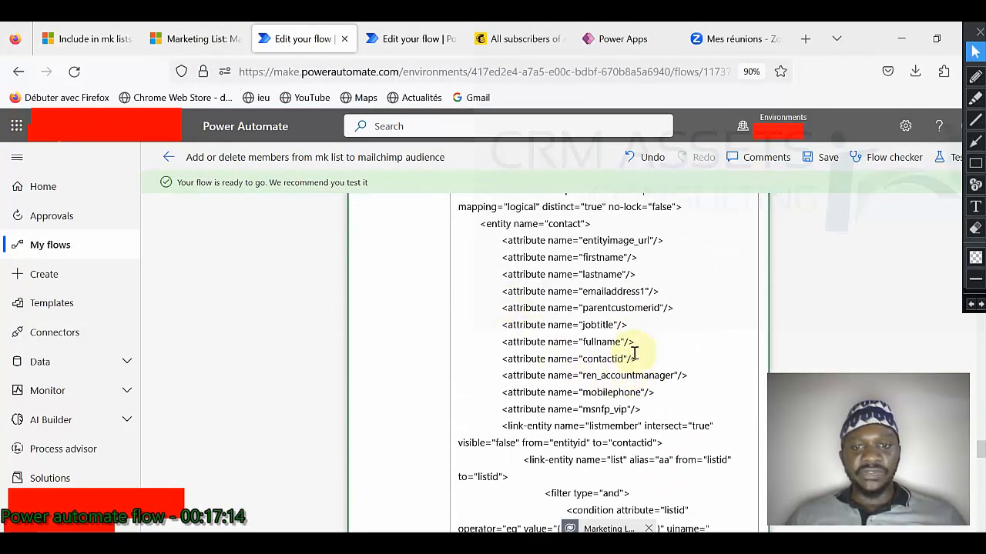
scroll(539, 346, "down", 2)
scroll(620, 298, "down", 4)
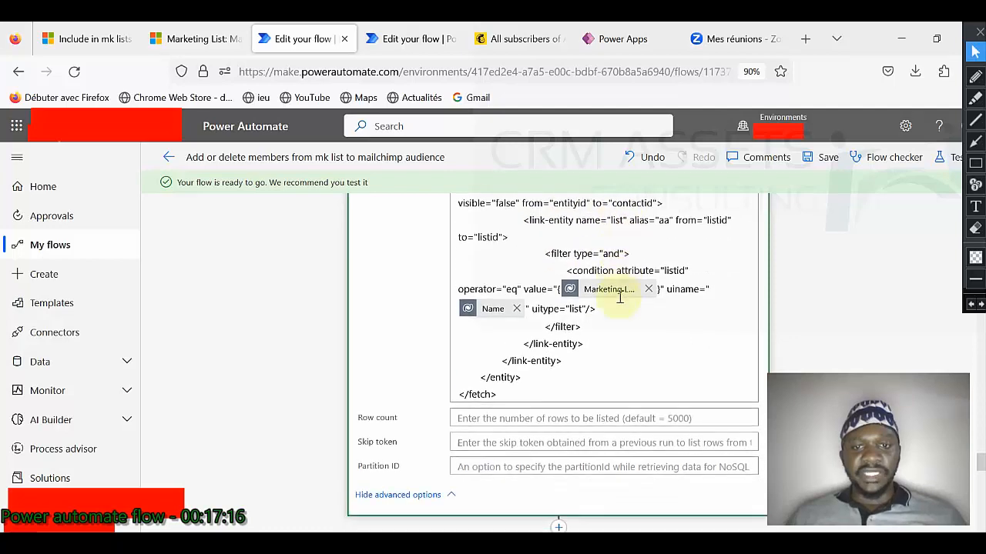
left_click(536, 327)
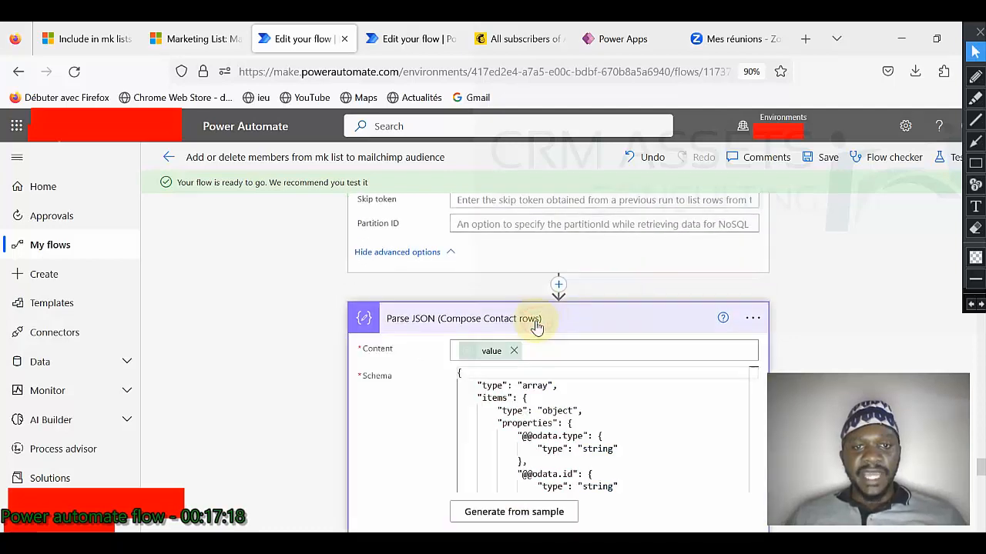
Step: Show the Parse JSON step's content and array schema
left_click(543, 319)
scroll(539, 308, "down", 1)
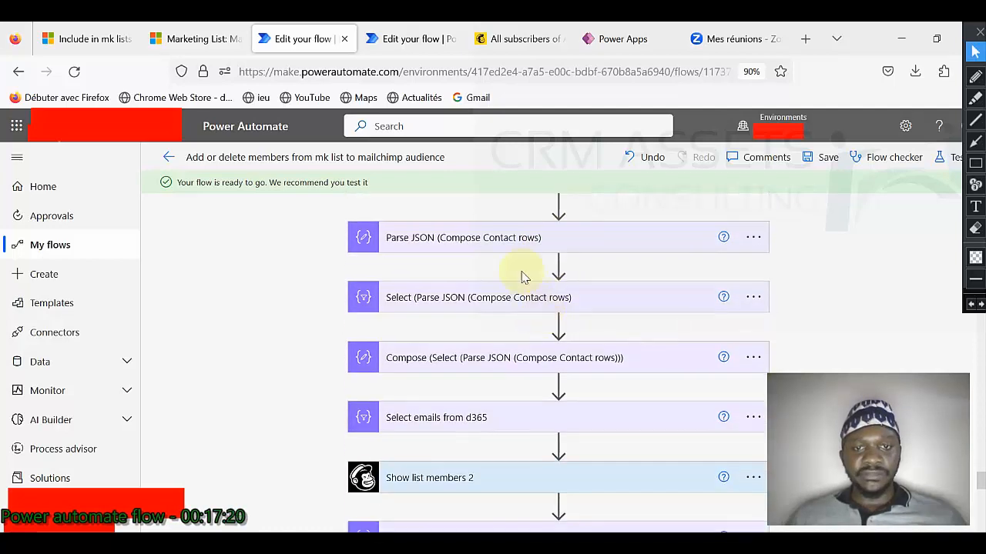
left_click(528, 238)
mouse_move(486, 277)
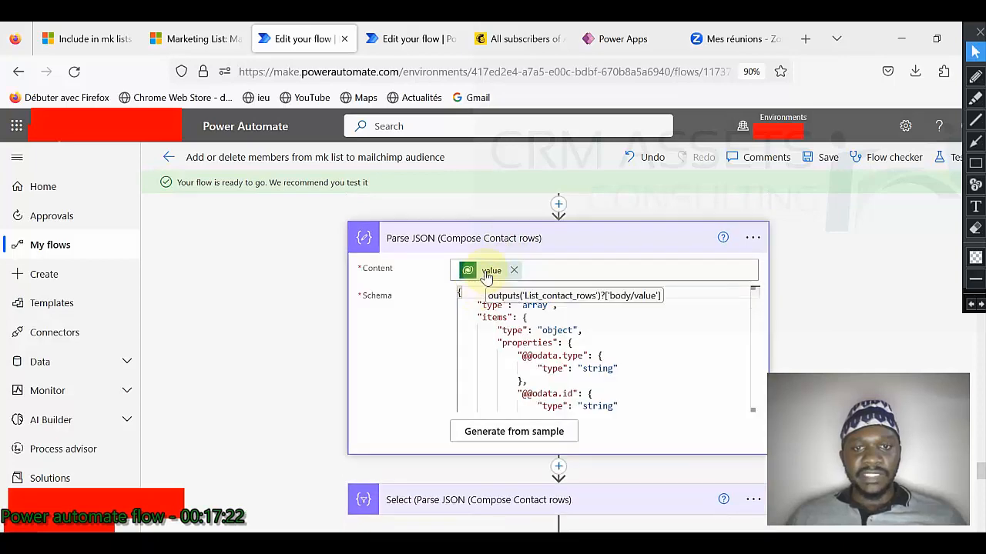
scroll(486, 277, "down", 2)
Step: Show the Select mapping of email, firstName, lastName and vip, and the Compose step's Output input
left_click(487, 341)
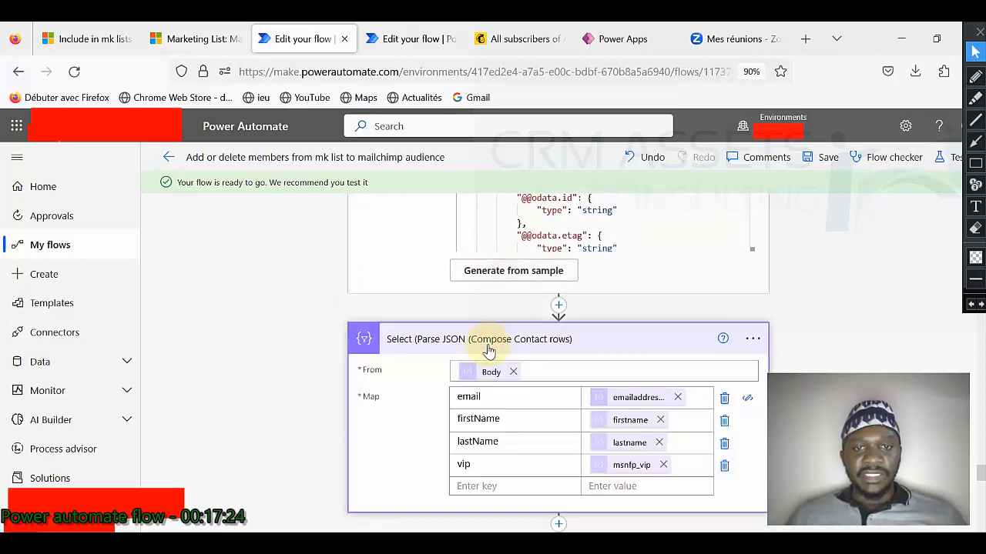
scroll(488, 331, "down", 1)
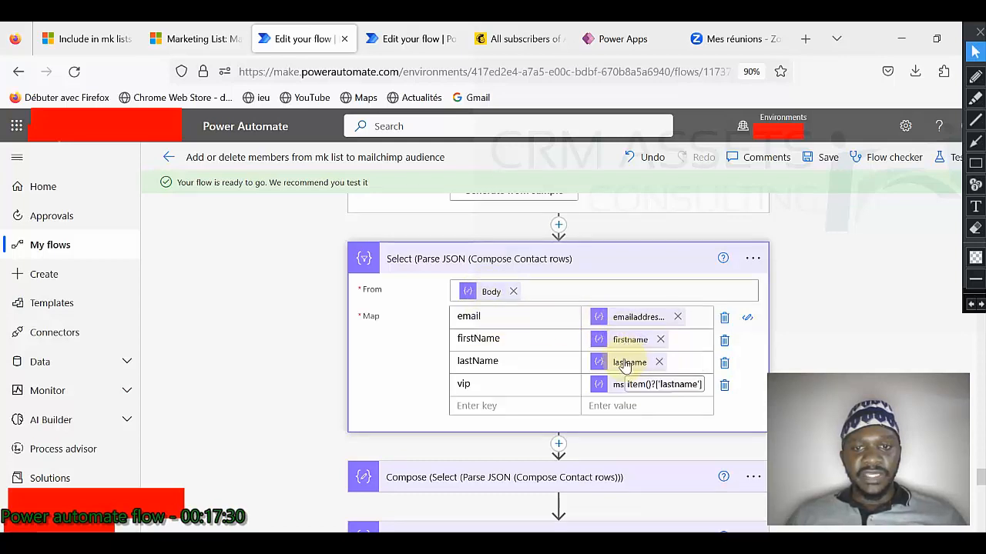
scroll(630, 382, "down", 1)
scroll(630, 382, "down", 2)
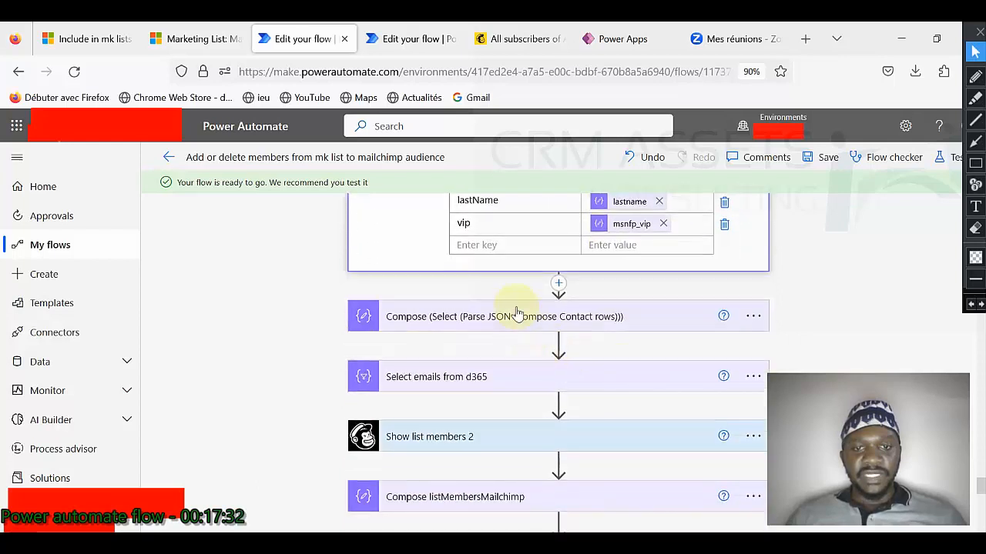
left_click(513, 315)
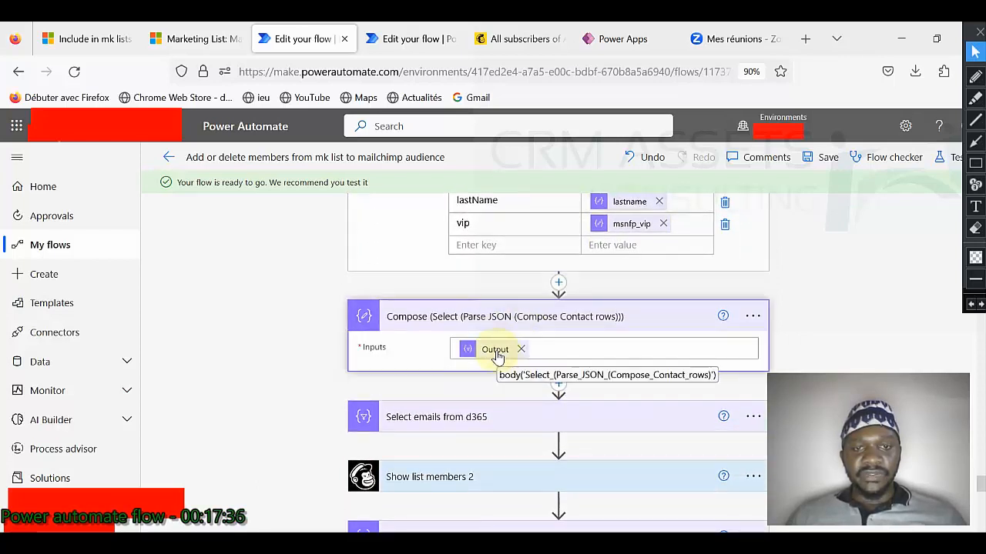
scroll(497, 356, "down", 1)
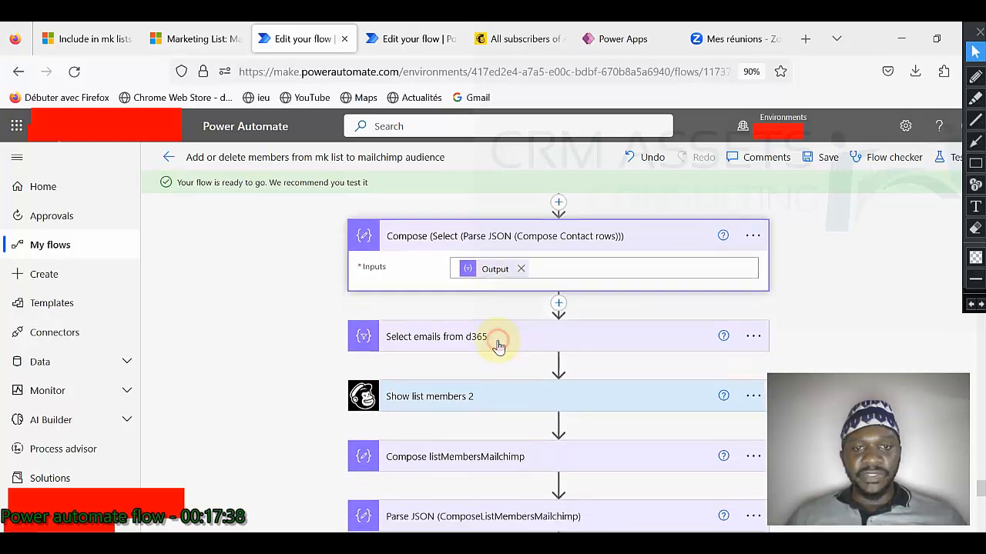
Step: Expand Select emails from d365 and Show list members 2, whose list_id is the Mailchimp ID
left_click(499, 347)
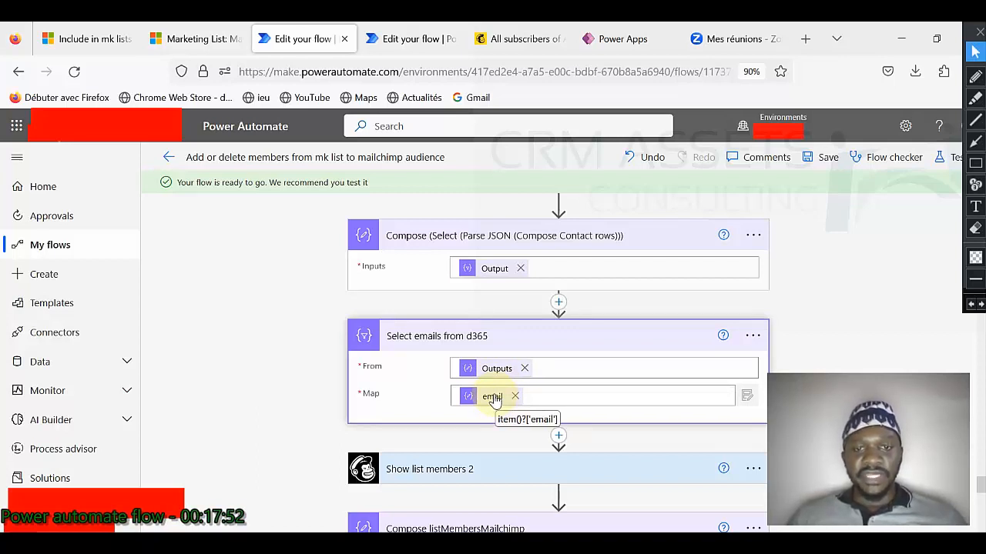
scroll(494, 399, "down", 2)
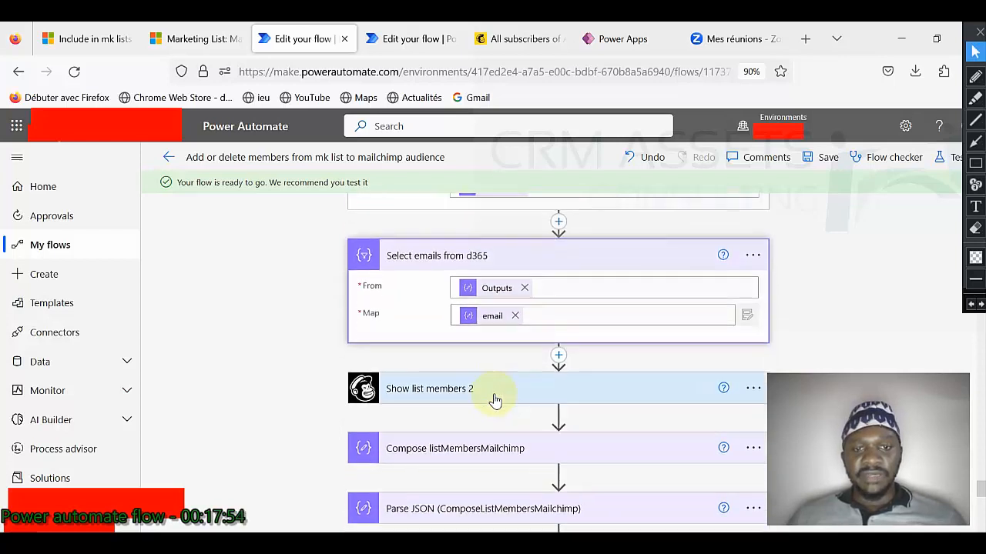
left_click(510, 395)
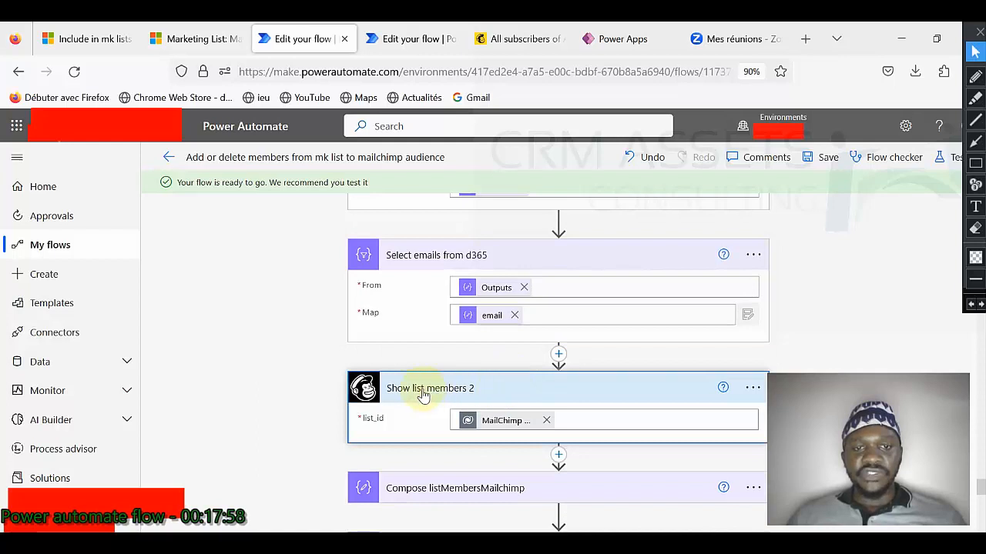
mouse_move(501, 421)
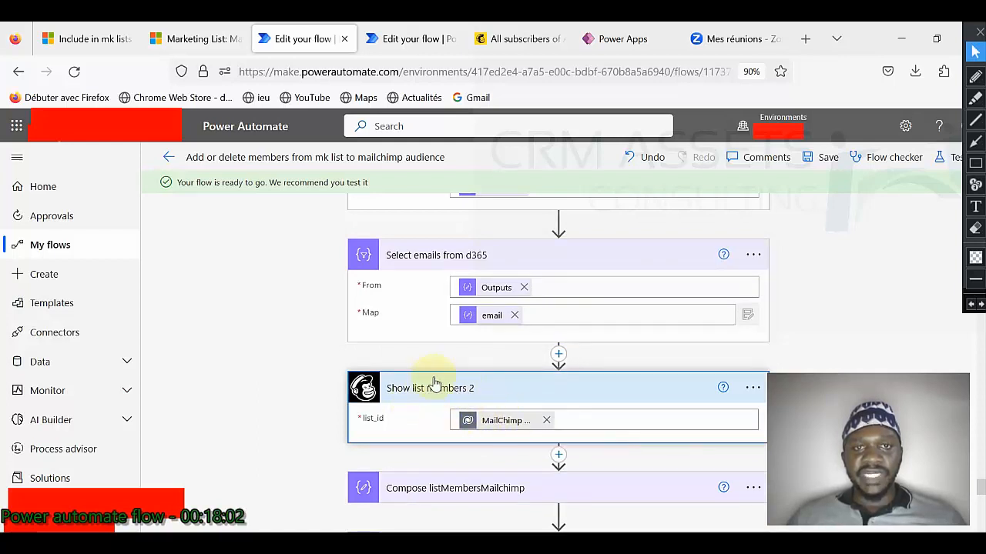
Step: Compare against the Mailchimp audience's two current subscribers, then return to the flow editor
left_click(509, 39)
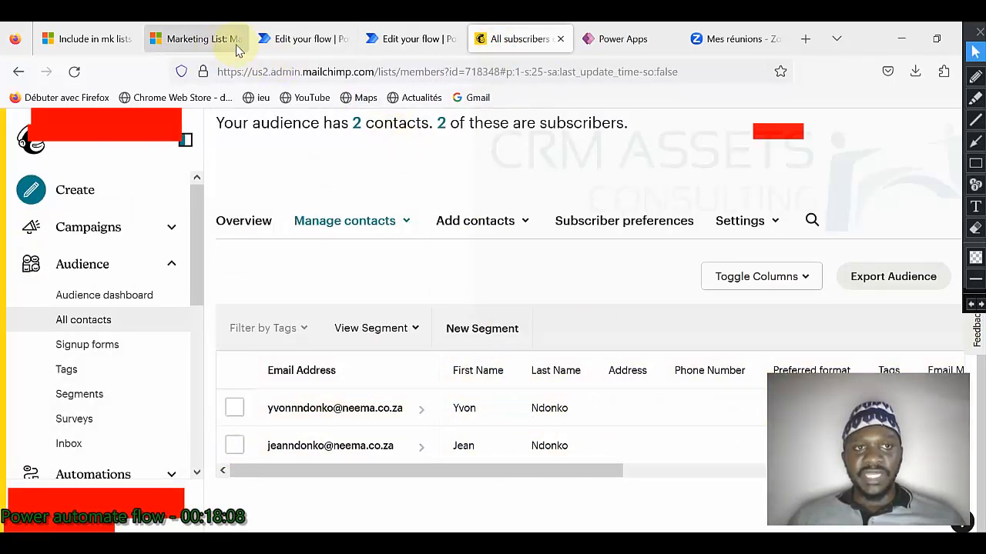
left_click(298, 47)
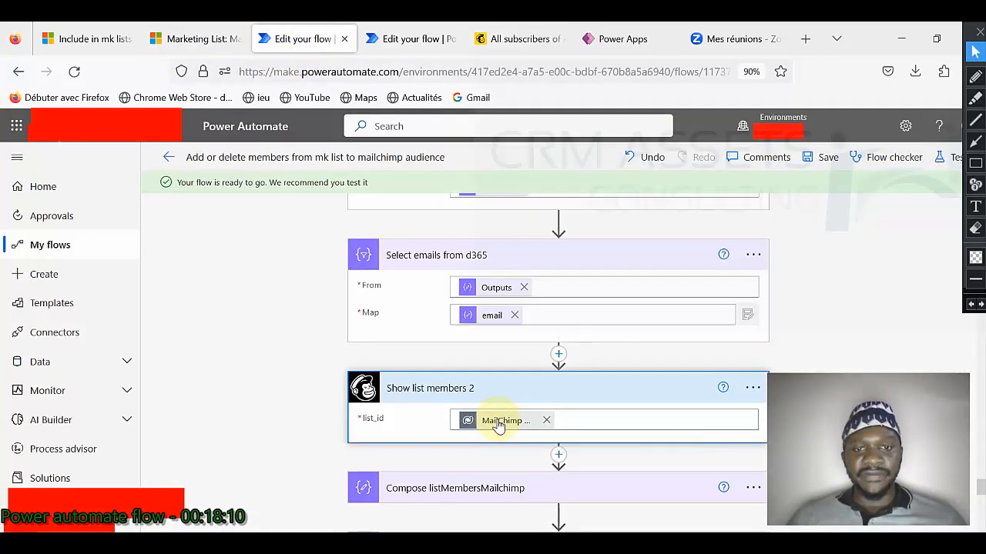
mouse_move(498, 425)
scroll(489, 343, "down", 2)
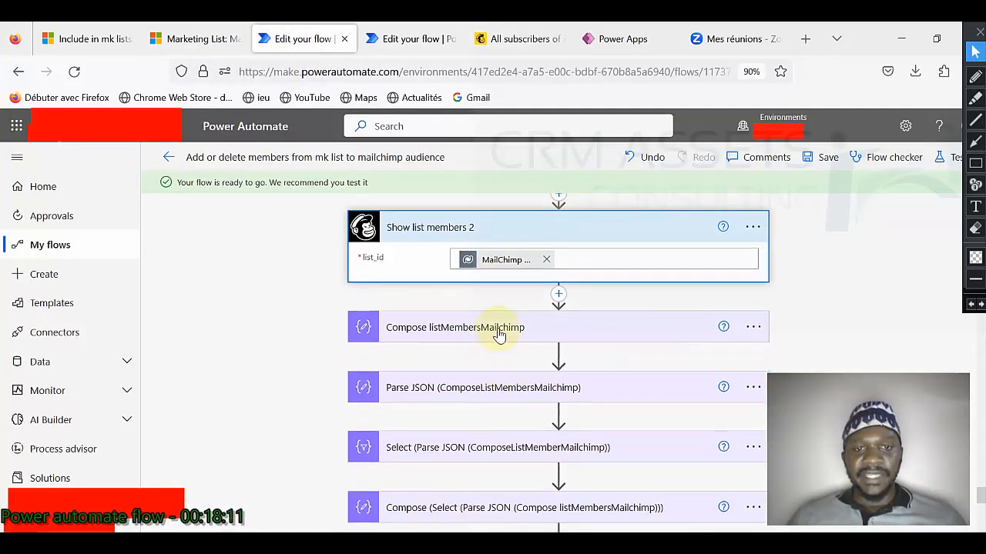
Step: Expand the Compose listMembersMailchimp and Mailchimp Parse JSON steps to view their content and schema
left_click(499, 331)
mouse_move(499, 370)
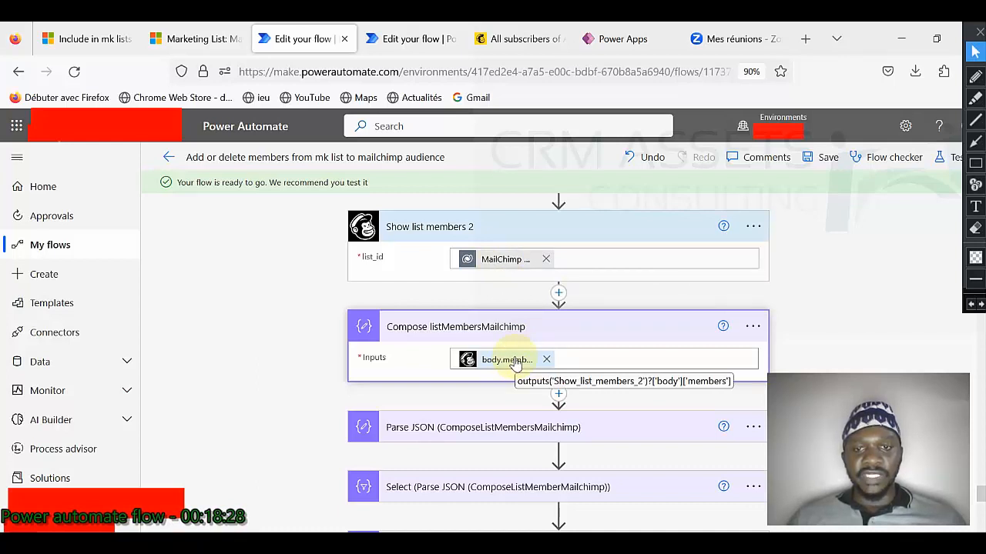
left_click(513, 428)
scroll(501, 368, "down", 2)
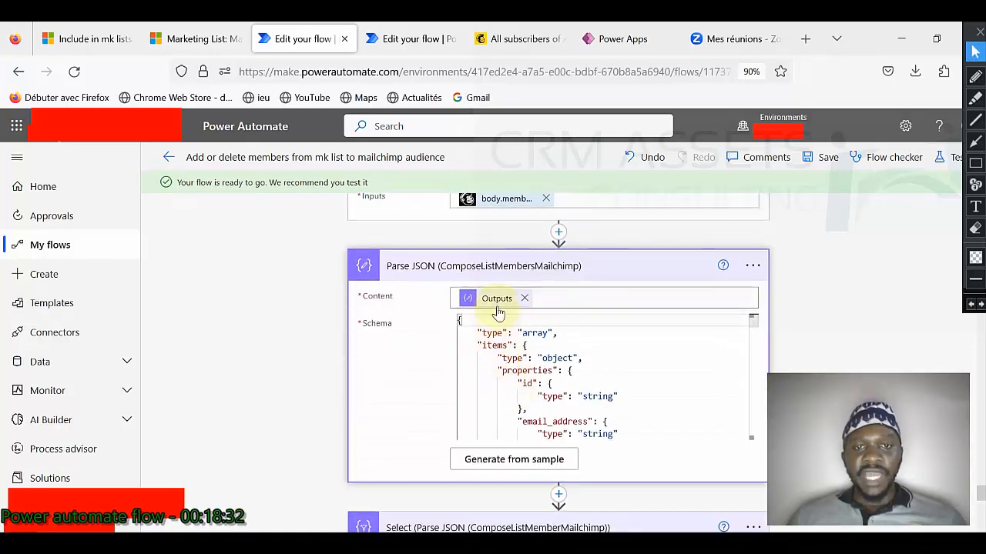
scroll(497, 308, "down", 2)
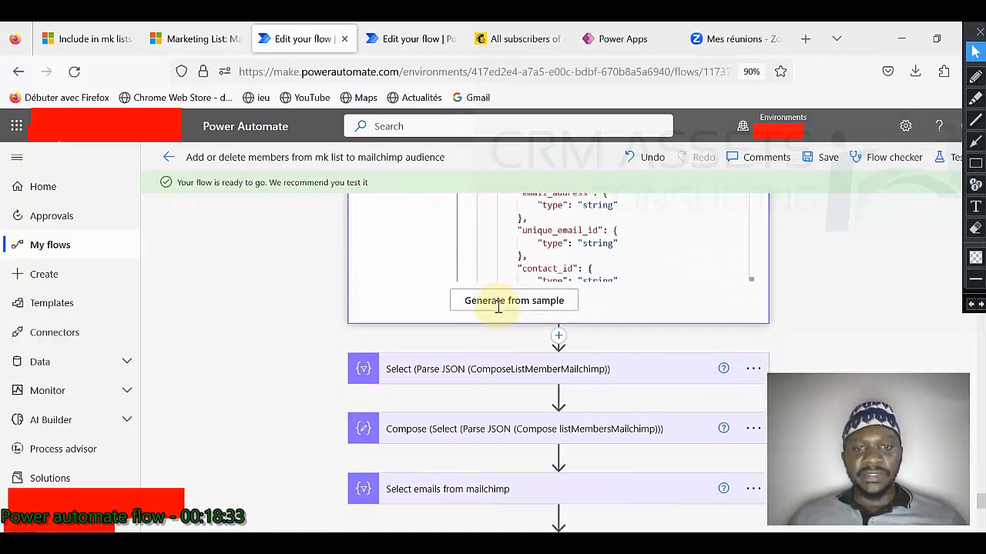
Step: Expand Select, Compose and Select emails from mailchimp, showing Outputs mapped to email
left_click(508, 363)
scroll(512, 362, "down", 1)
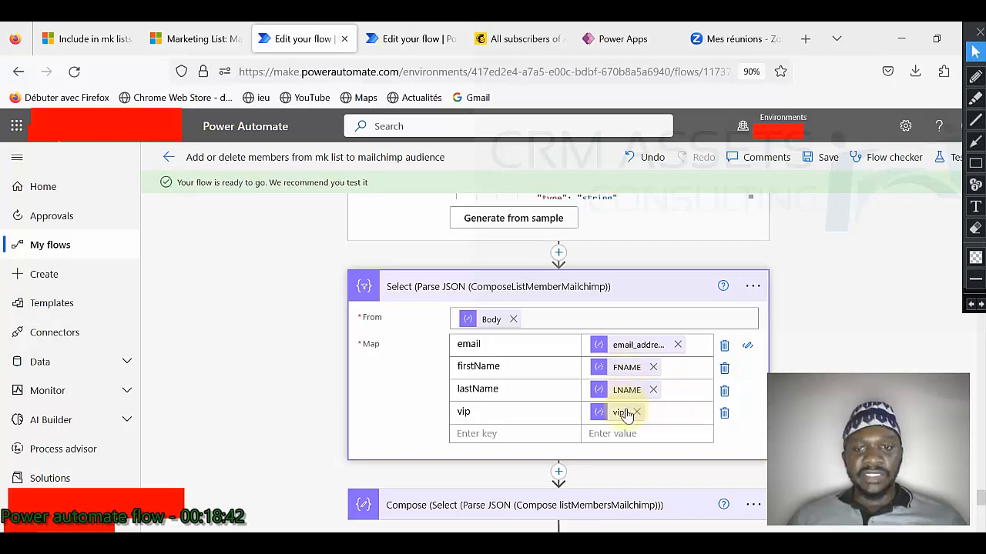
scroll(625, 414, "down", 2)
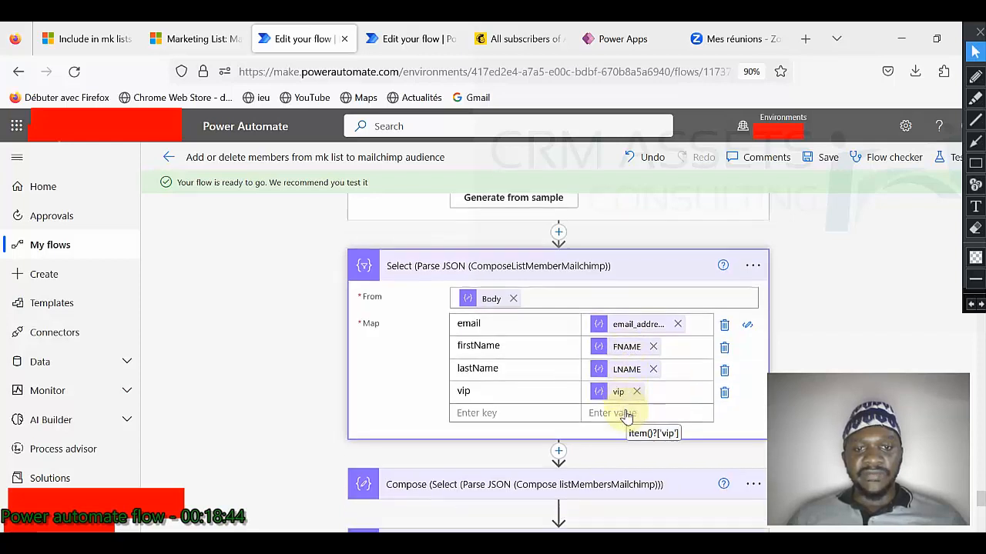
left_click(553, 340)
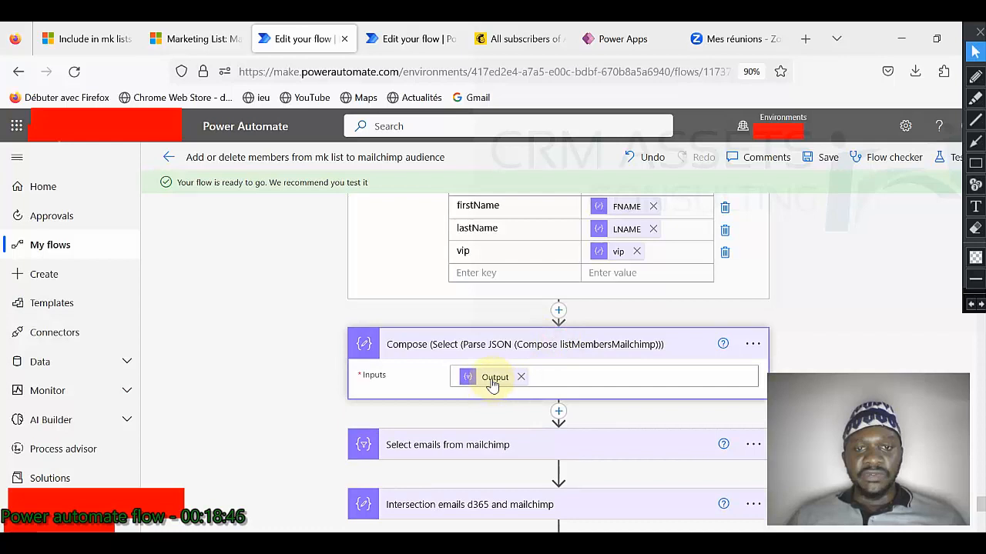
scroll(493, 382, "down", 1)
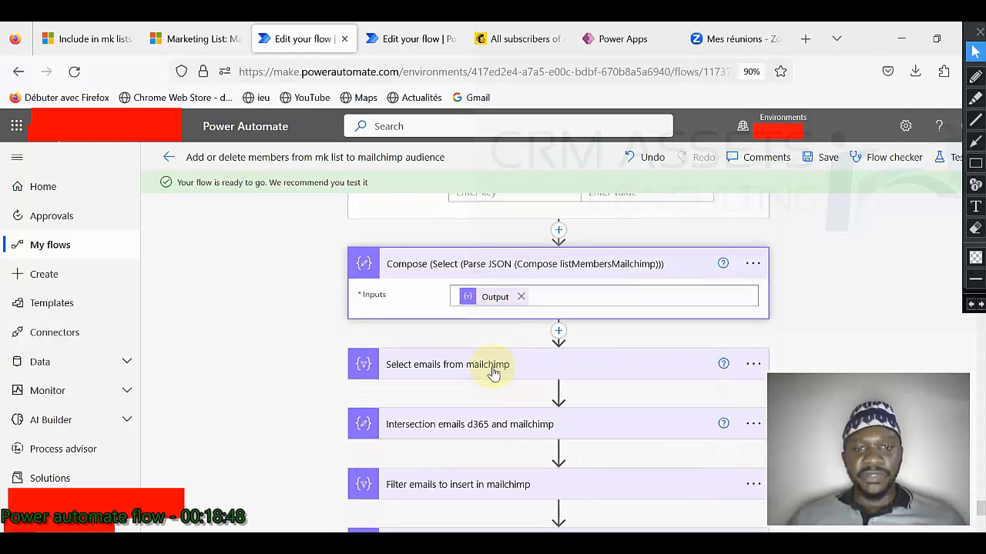
left_click(494, 373)
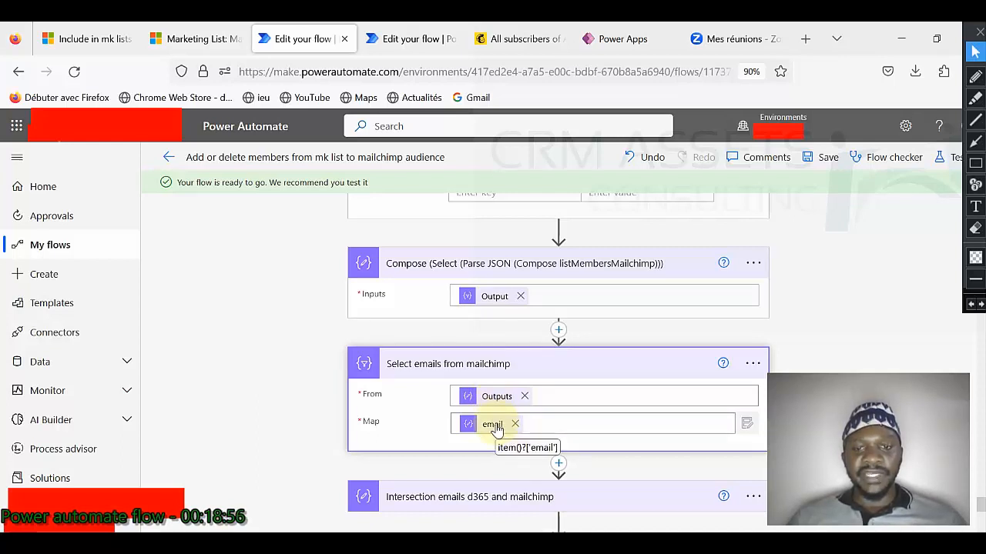
Step: Expand Intersection emails d365 and mailchimp, then view the Dynamics Marketing List and Mailchimp subscribers
scroll(497, 429, "down", 2)
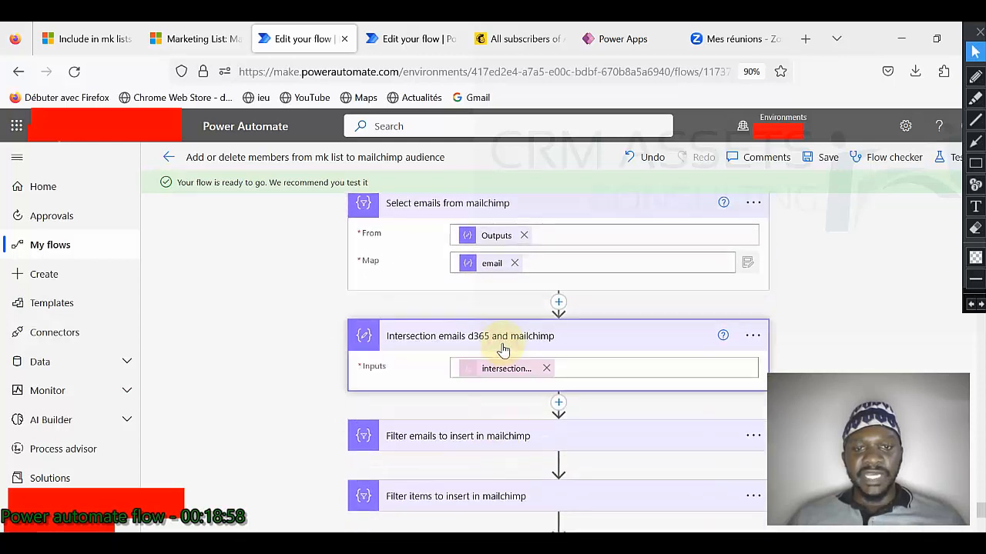
left_click(502, 347)
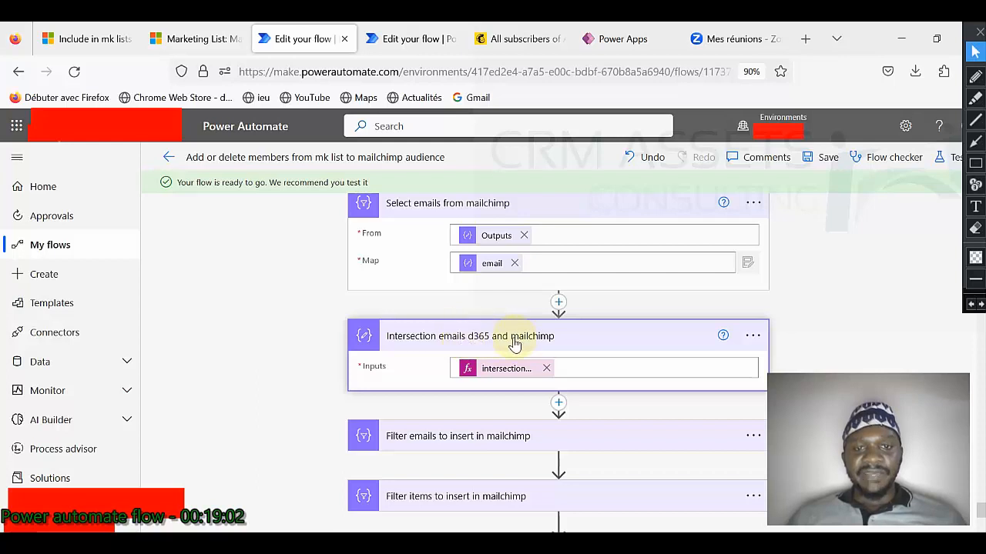
left_click(220, 38)
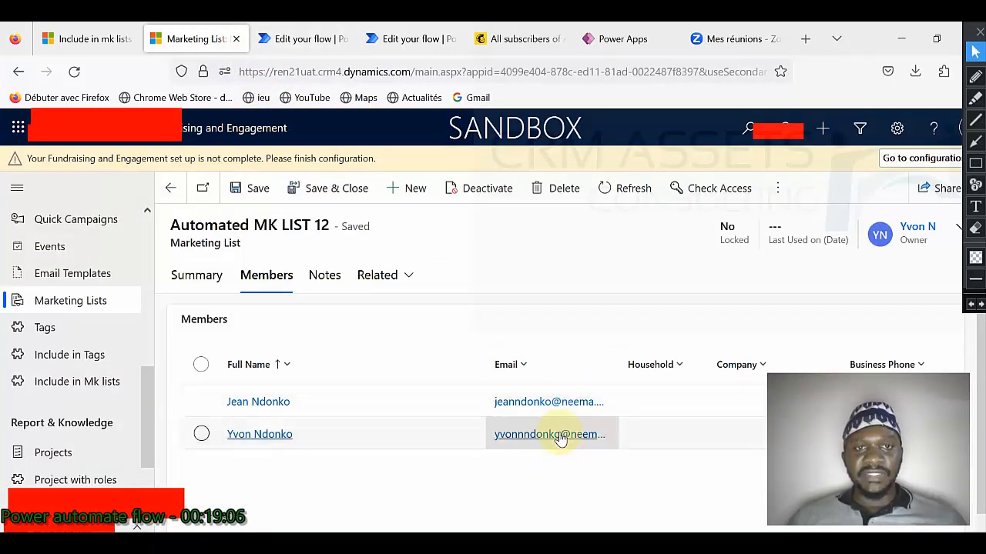
left_click(508, 40)
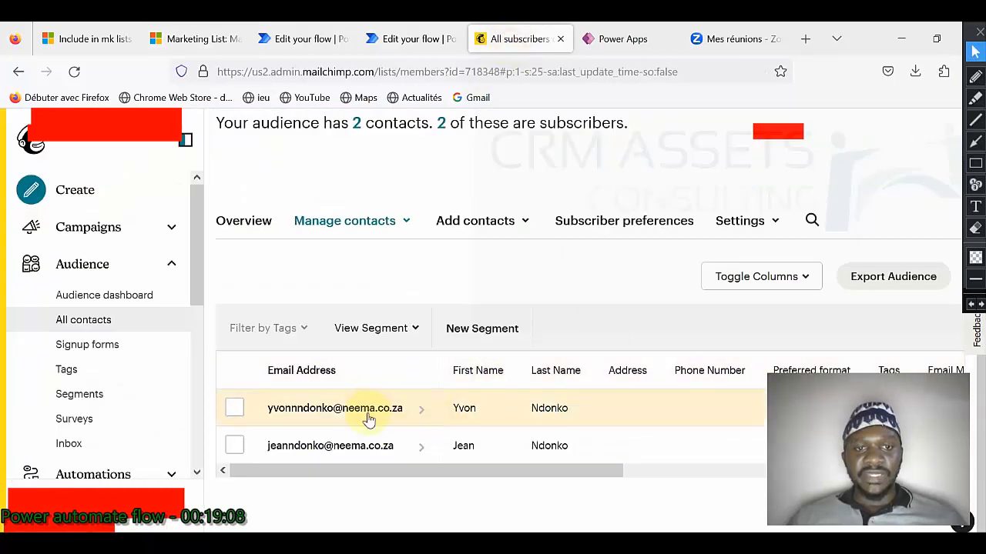
Step: Back in the flow, expand Filter emails to insert in mailchimp to reveal its does not contain condition
left_click(307, 38)
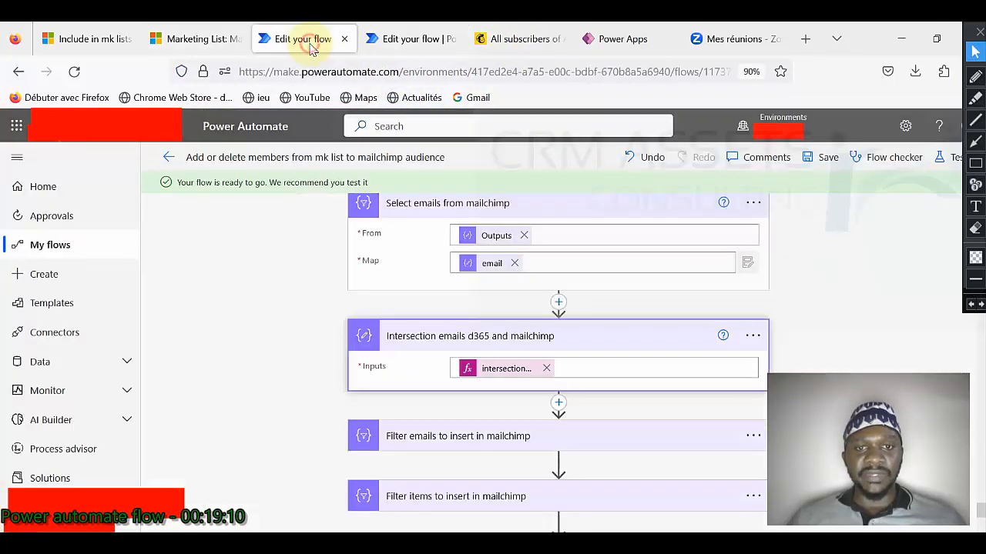
scroll(514, 371, "down", 2)
left_click(501, 360)
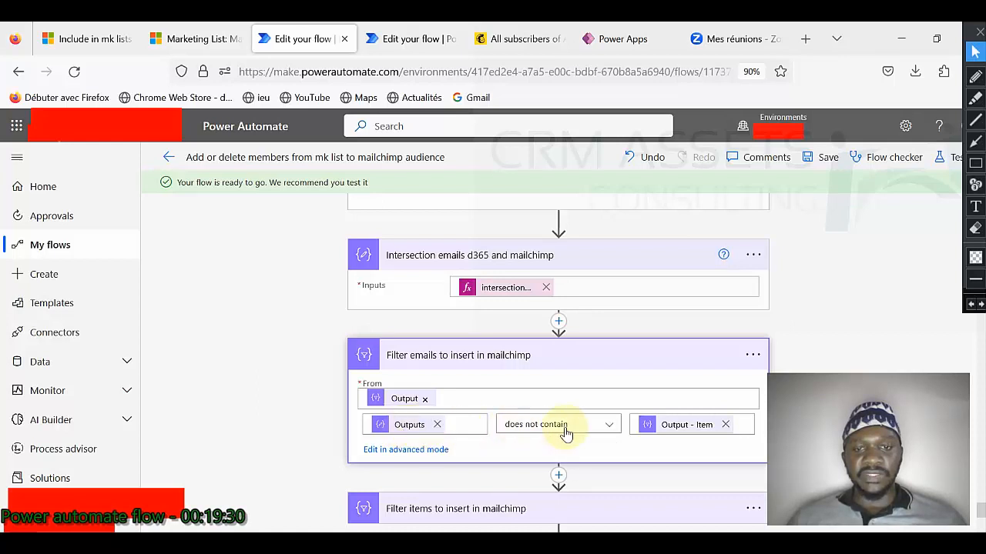
Step: Expand the Filter items to insert in mailchimp step and review its condition
scroll(583, 385, "down", 3)
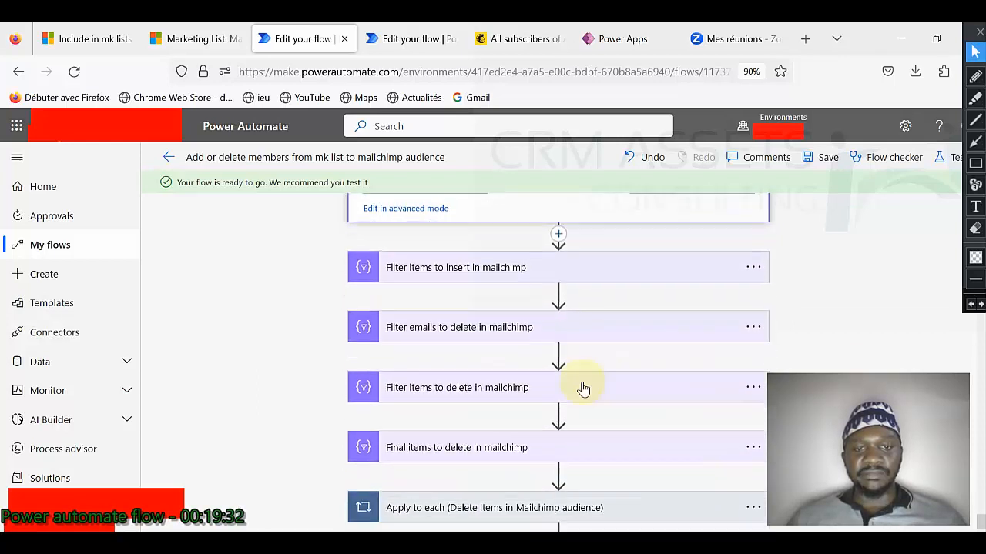
left_click(497, 270)
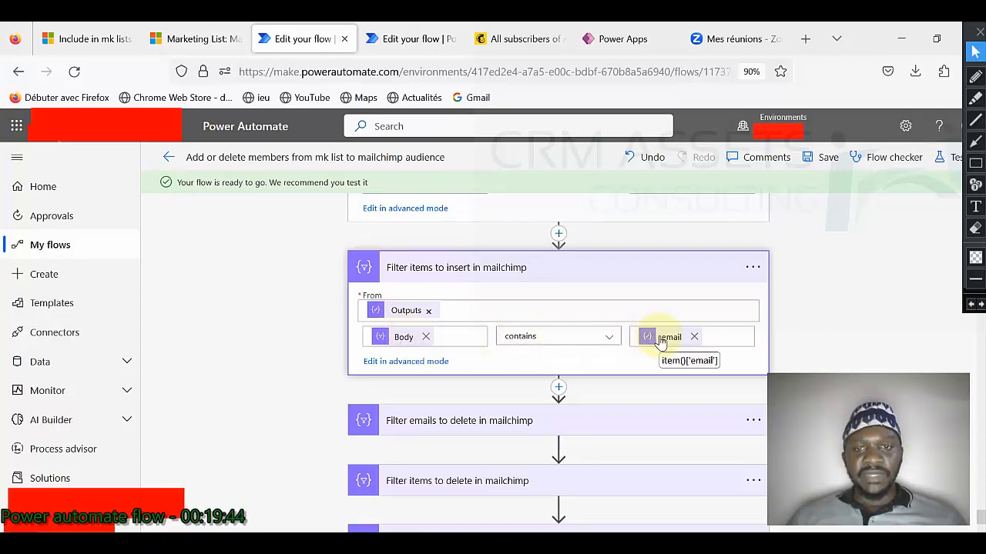
scroll(660, 339, "up", 3)
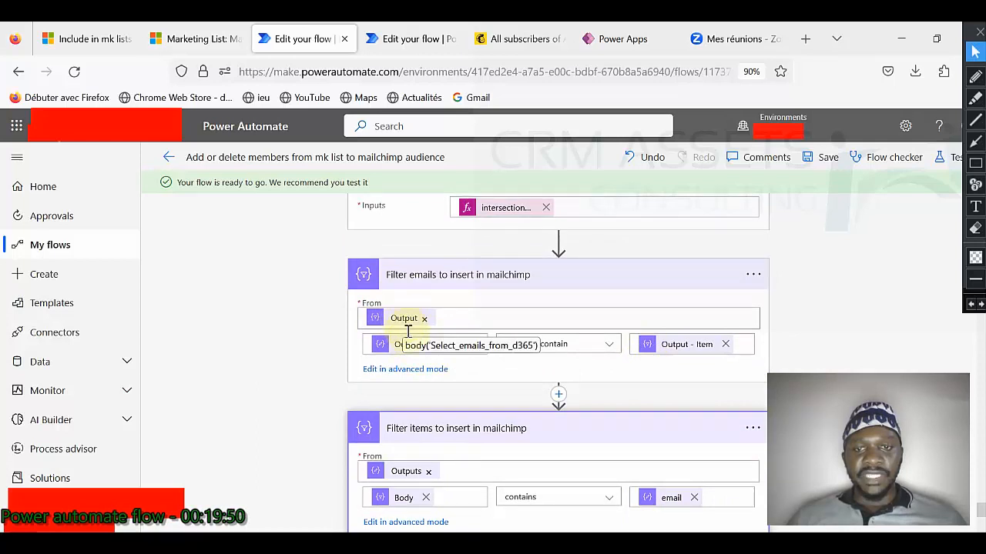
scroll(490, 375, "down", 1)
scroll(489, 375, "down", 2)
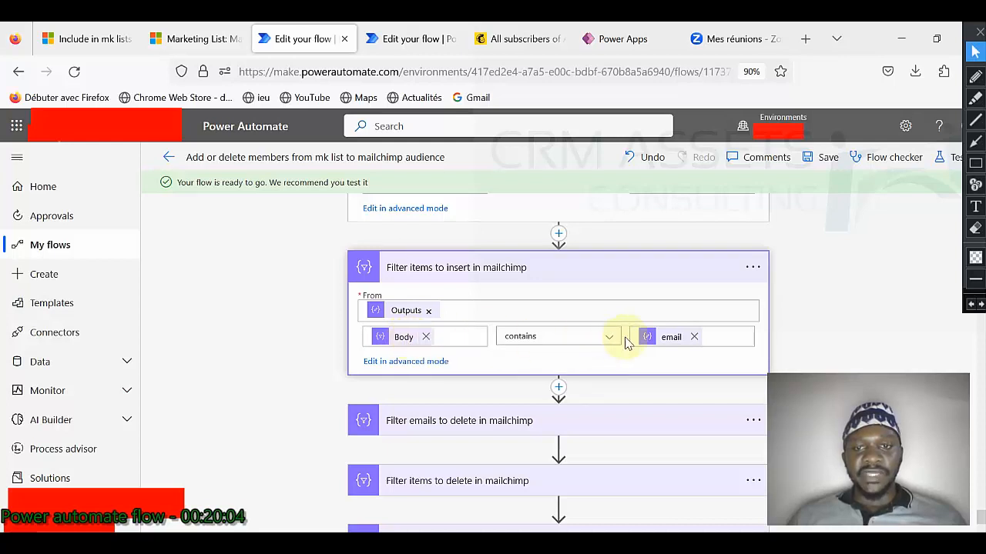
scroll(433, 286, "up", 2)
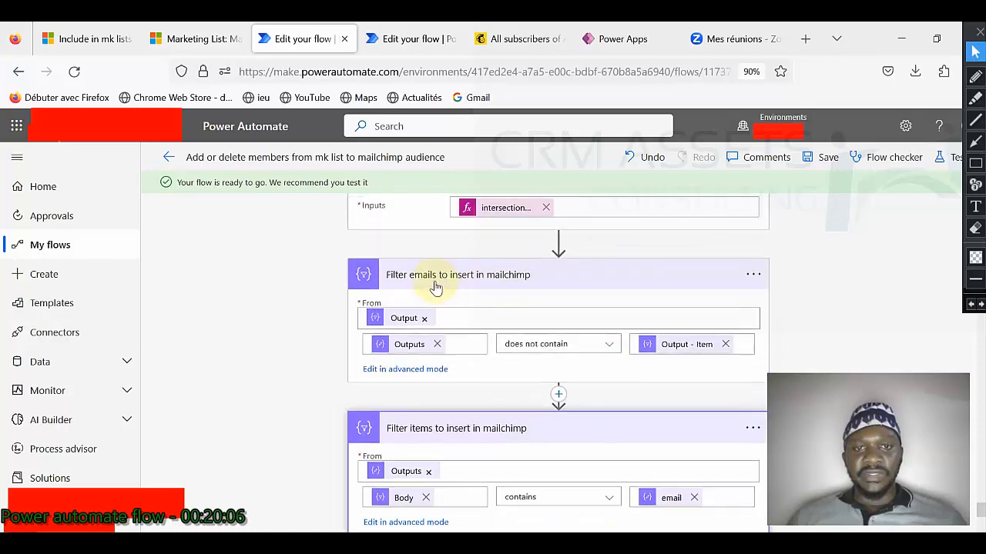
Step: Expand Filter emails to delete in mailchimp, then switch back to the Dynamics marketing list members
scroll(508, 339, "down", 2)
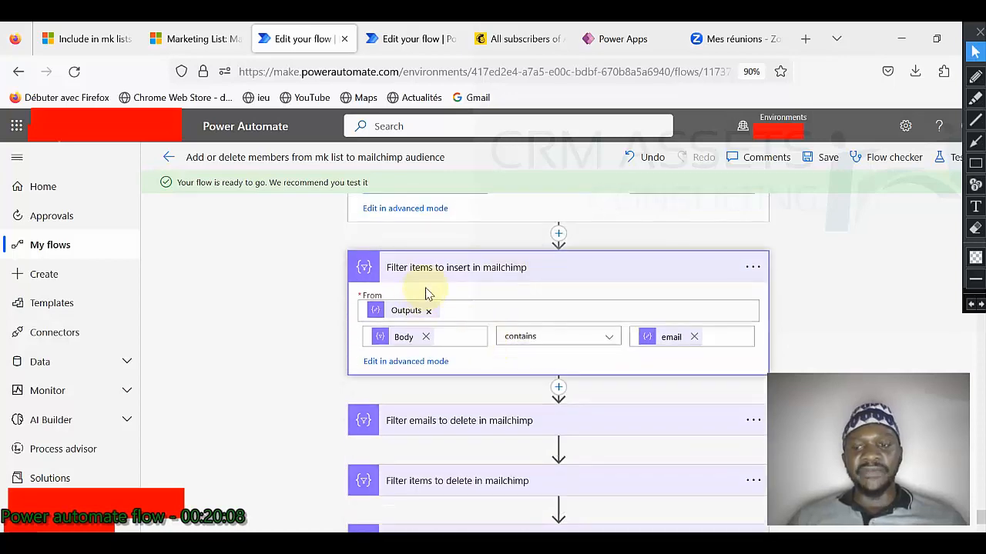
scroll(462, 318, "down", 2)
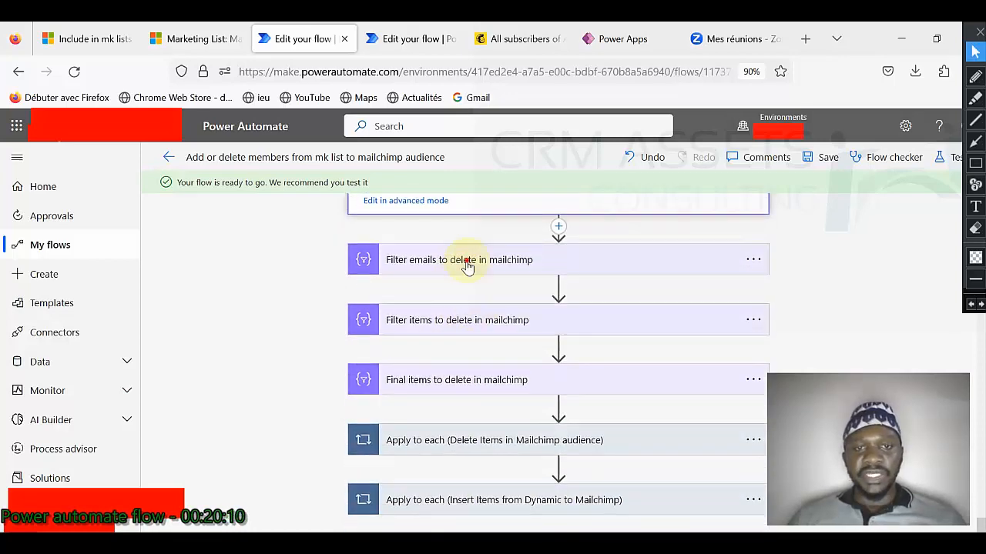
left_click(466, 262)
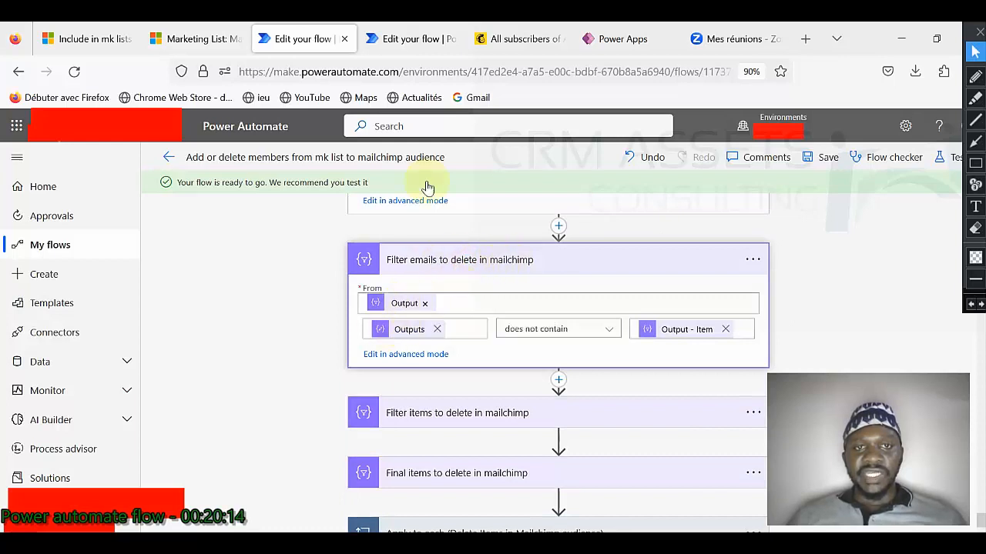
left_click(225, 42)
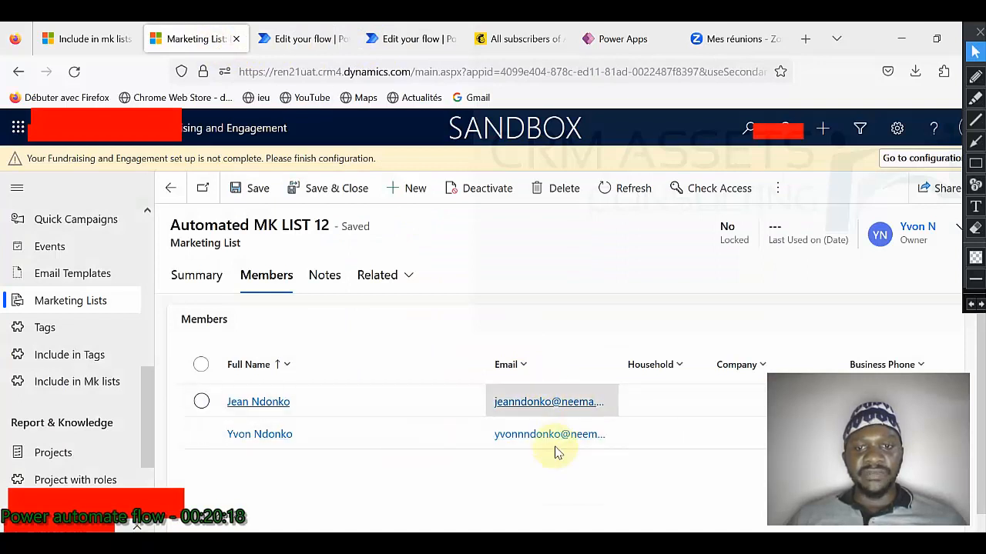
Step: Alternate between Dynamics and Mailchimp tabs confirming two contacts on each, then reopen the flow editor
left_click(530, 43)
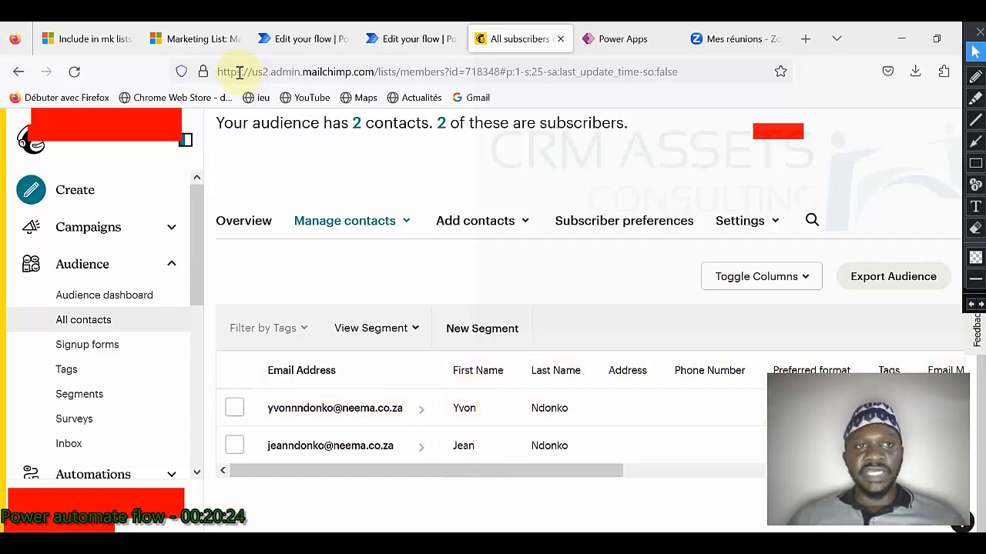
left_click(202, 40)
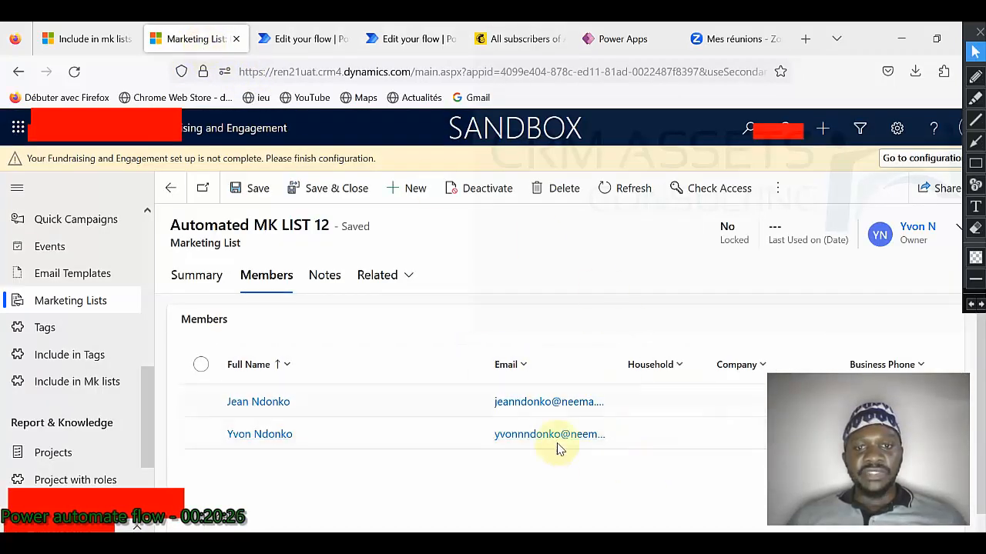
left_click(513, 39)
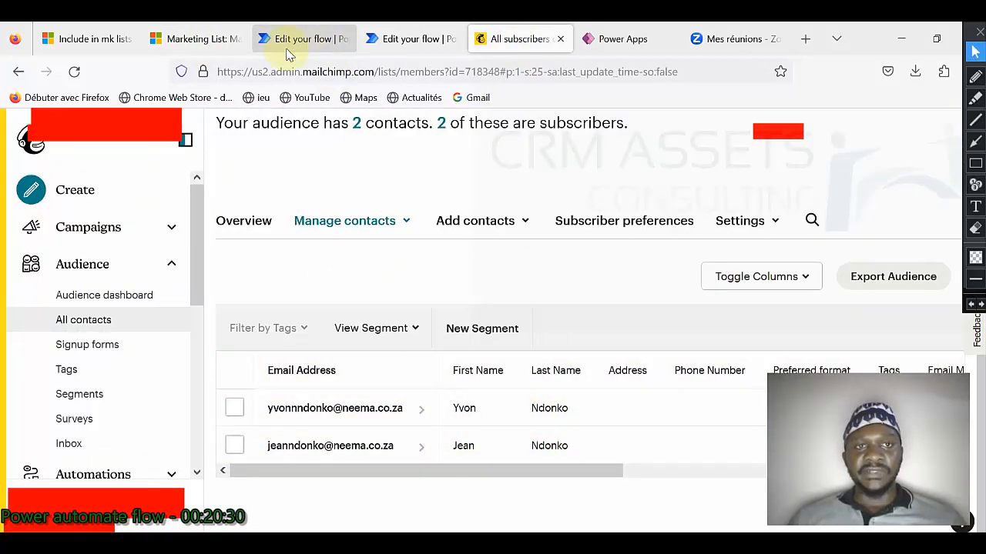
left_click(218, 49)
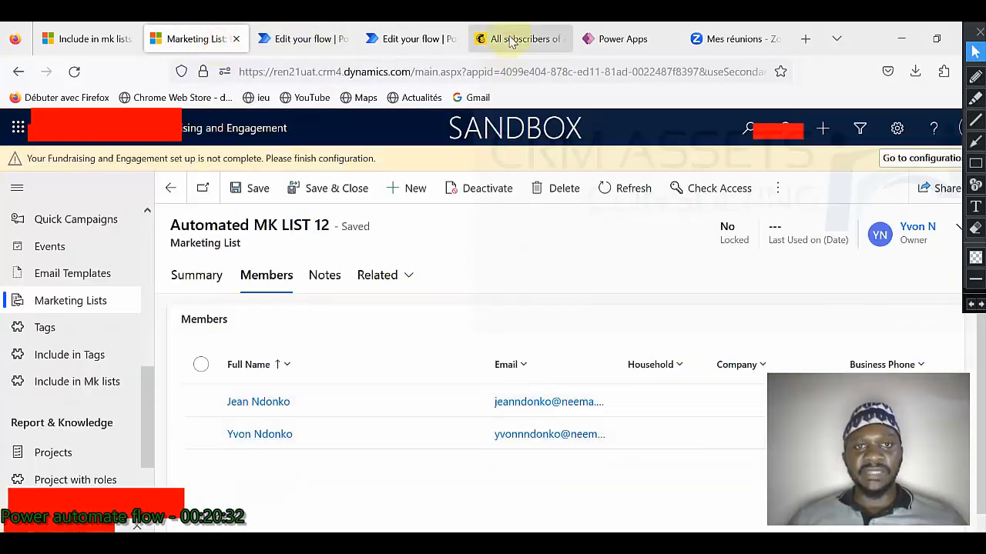
left_click(511, 44)
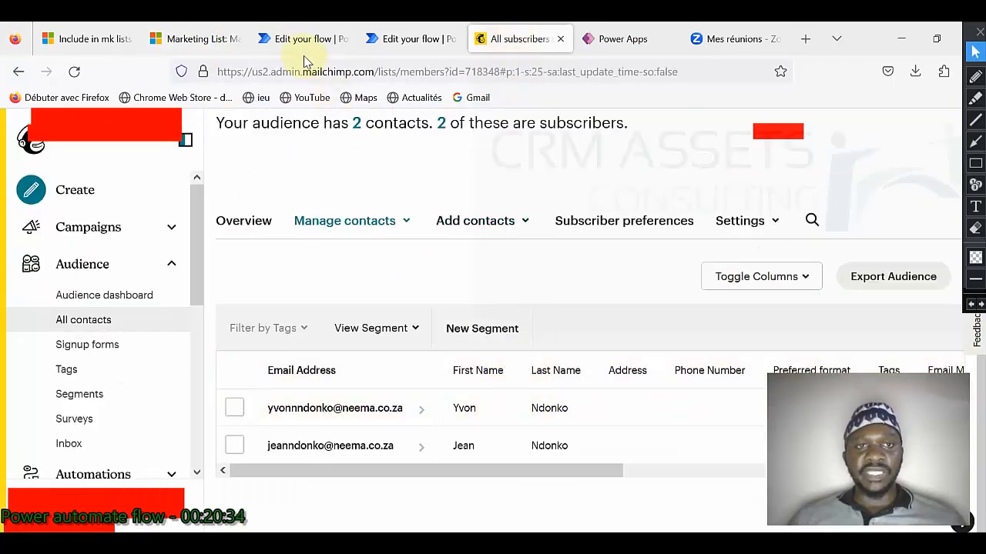
left_click(305, 49)
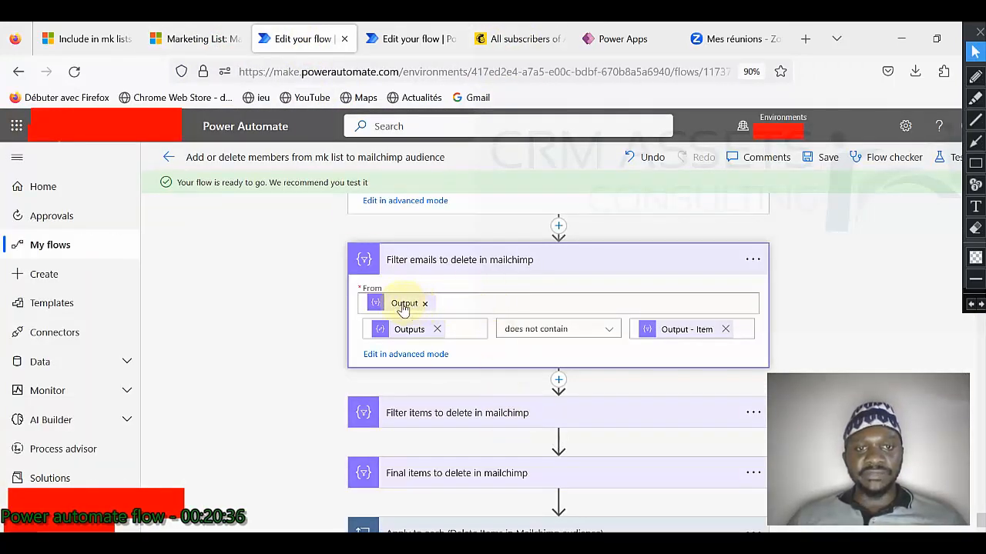
Step: Inspect the dynamic tokens and expand the Filter items to delete in mailchimp step
mouse_move(404, 309)
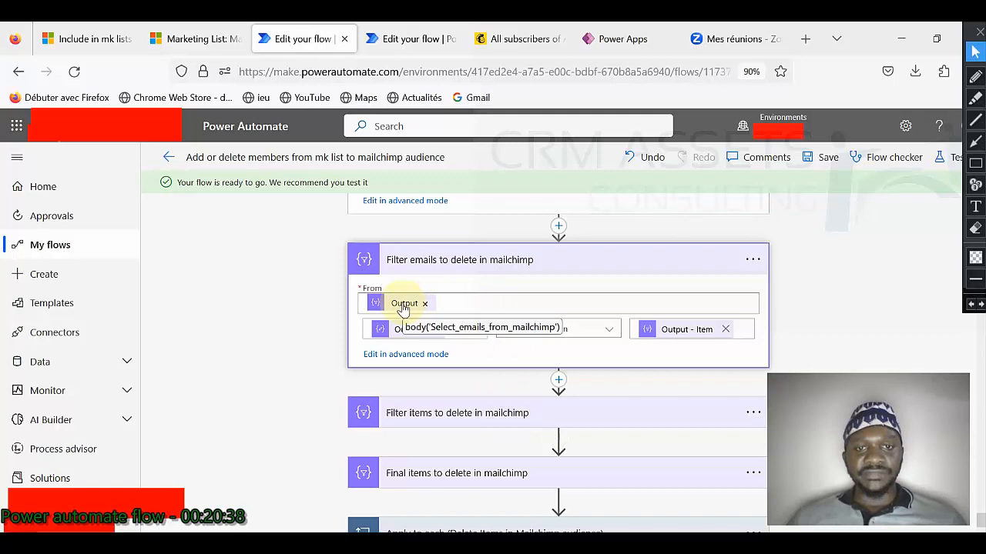
mouse_move(402, 333)
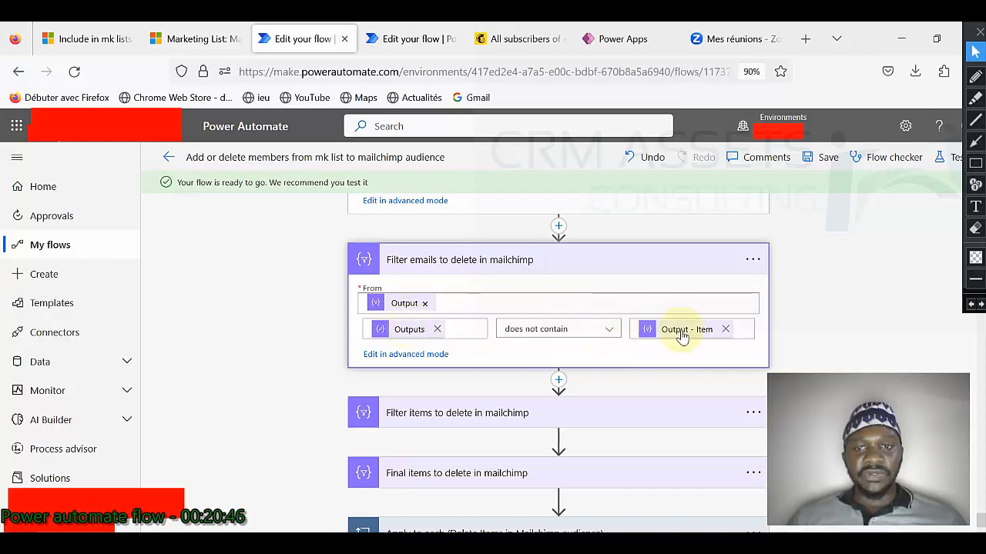
scroll(605, 330, "down", 2)
left_click(534, 281)
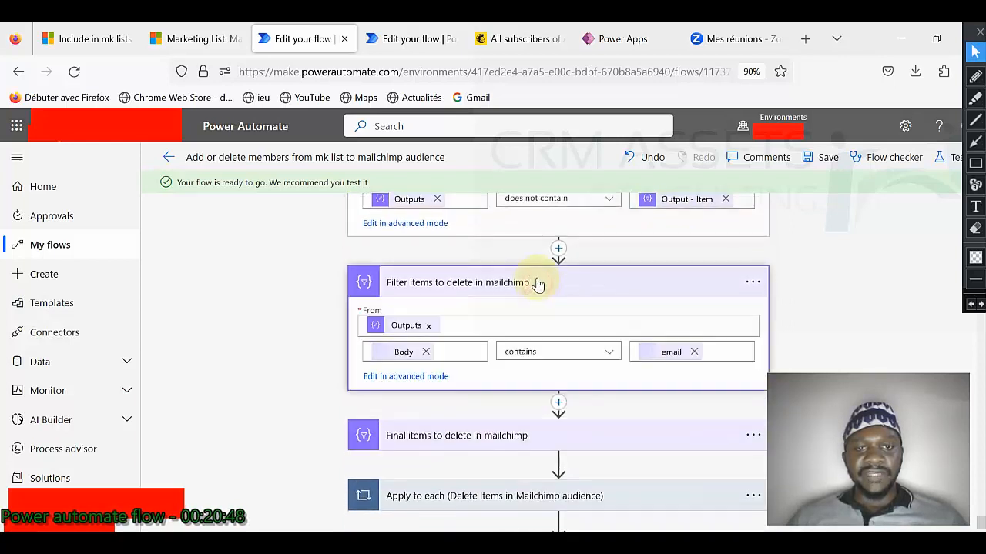
Step: Expand Final items to delete in mailchimp, which filters the previous Body where vip equals false
mouse_move(398, 328)
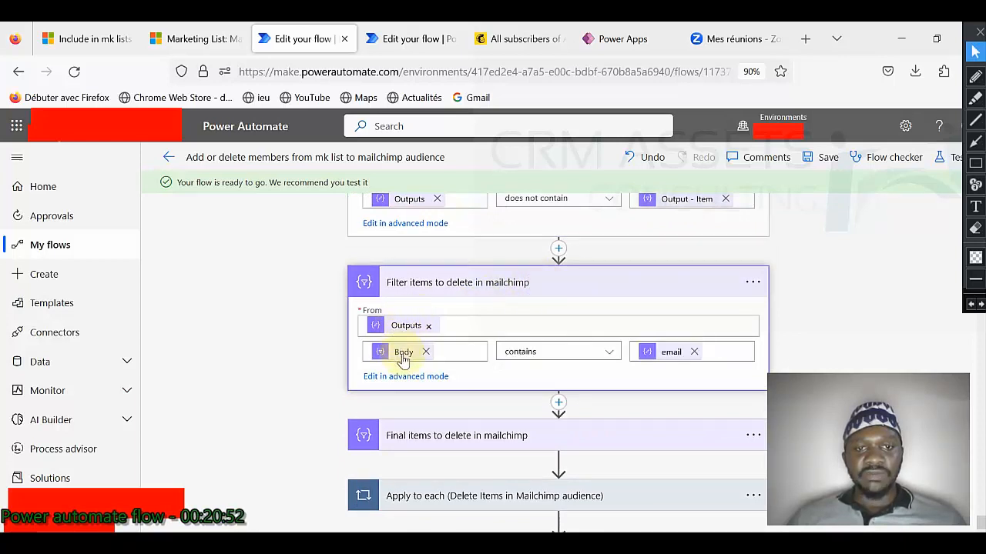
mouse_move(402, 360)
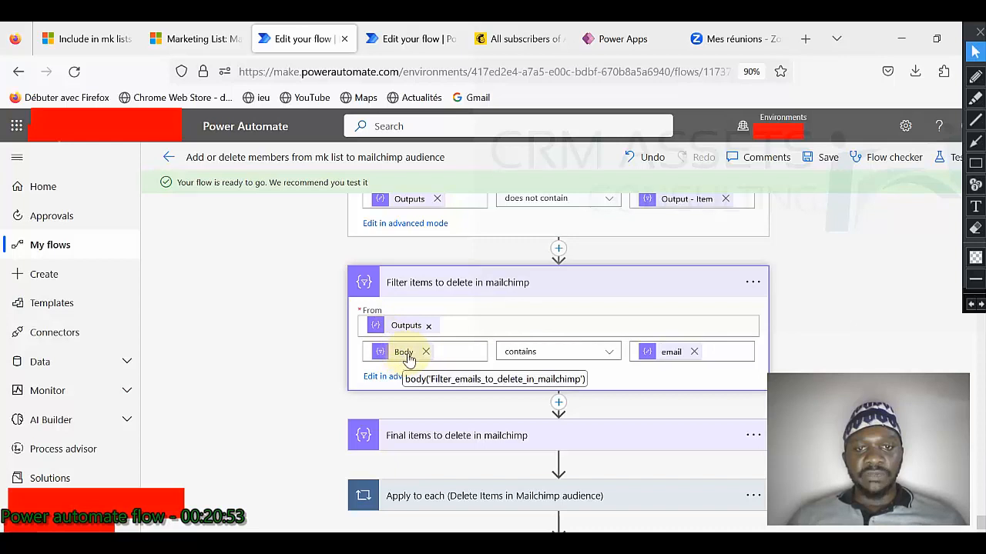
mouse_move(667, 357)
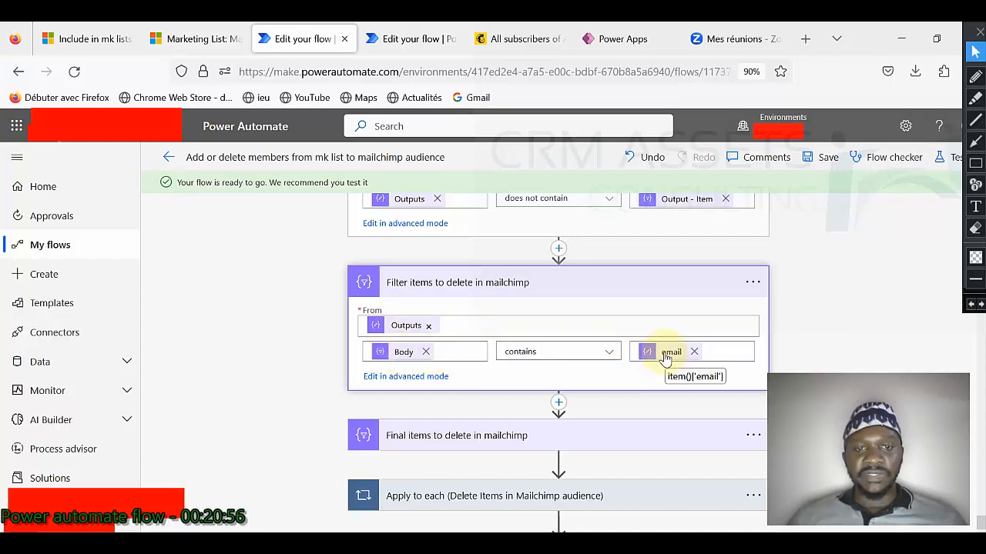
scroll(552, 359, "down", 2)
left_click(503, 348)
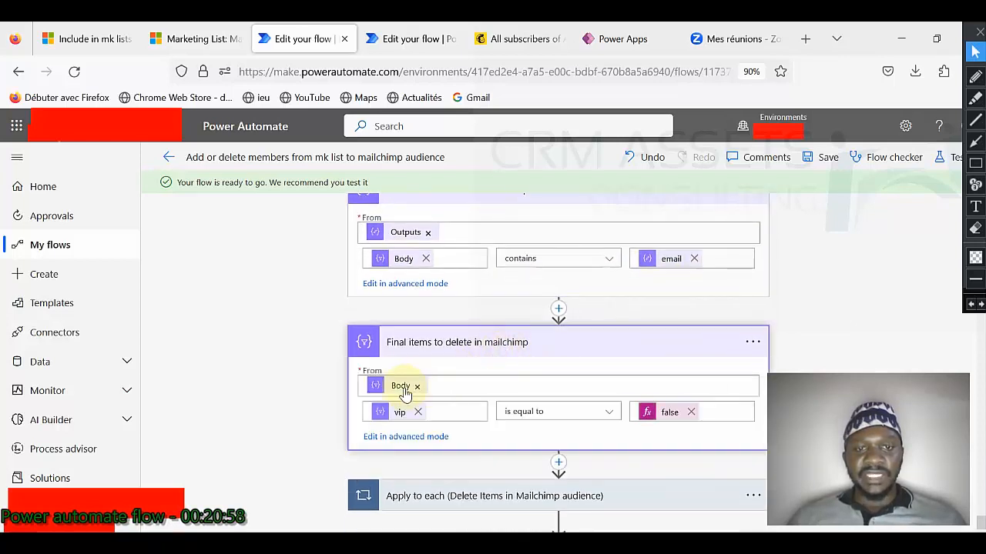
mouse_move(399, 394)
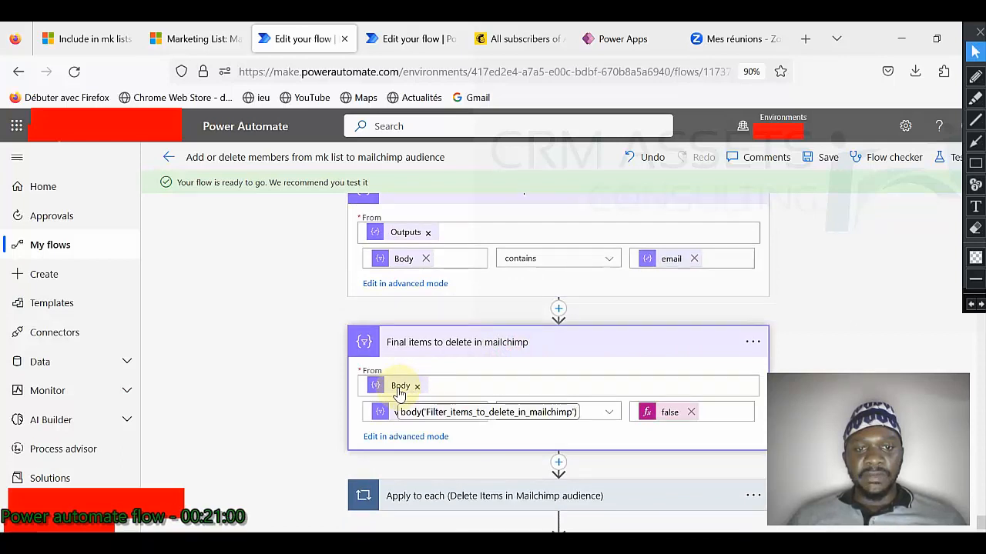
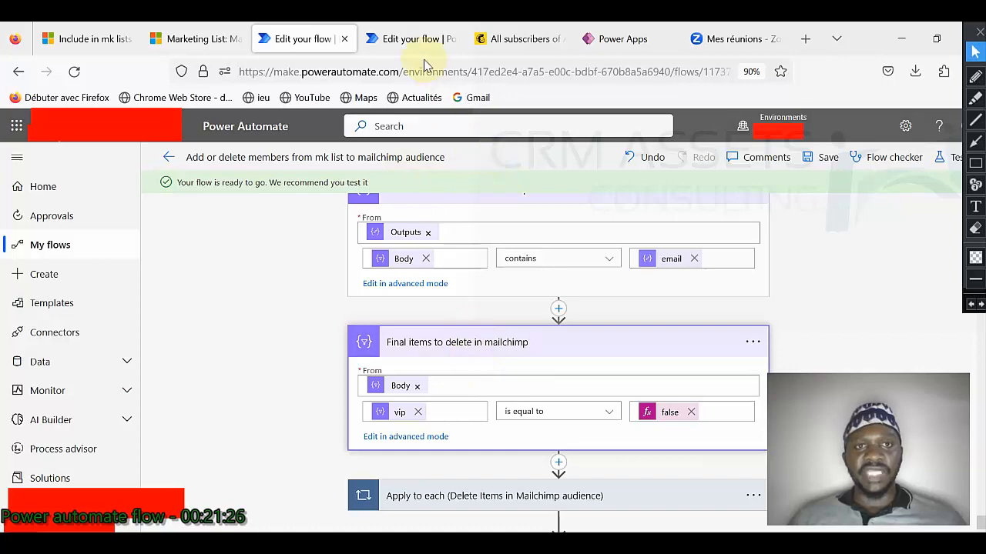
Step: Check the Mailchimp audience, then expand the Apply to each loop that deletes Mailchimp members
left_click(512, 39)
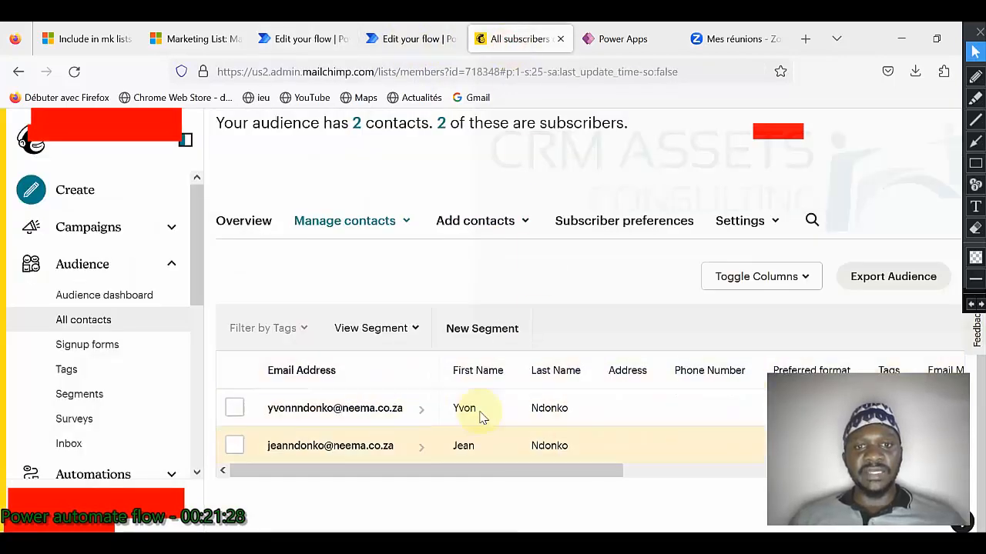
left_click(285, 40)
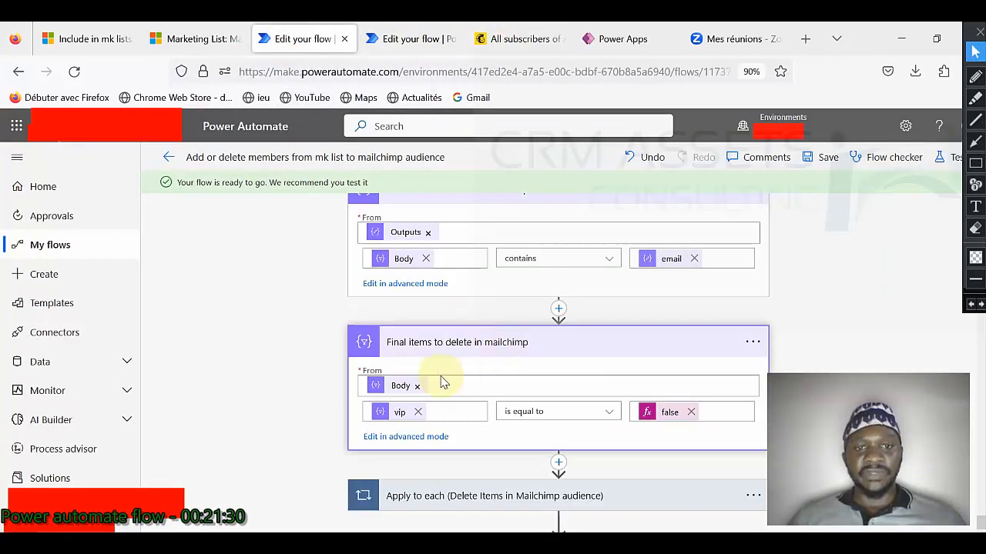
scroll(443, 382, "down", 2)
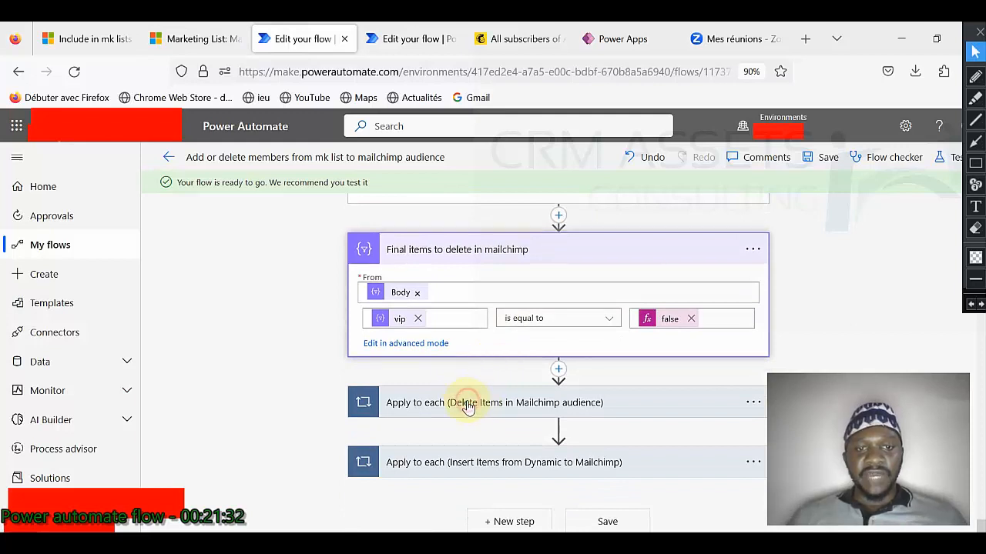
left_click(472, 403)
scroll(488, 398, "down", 3)
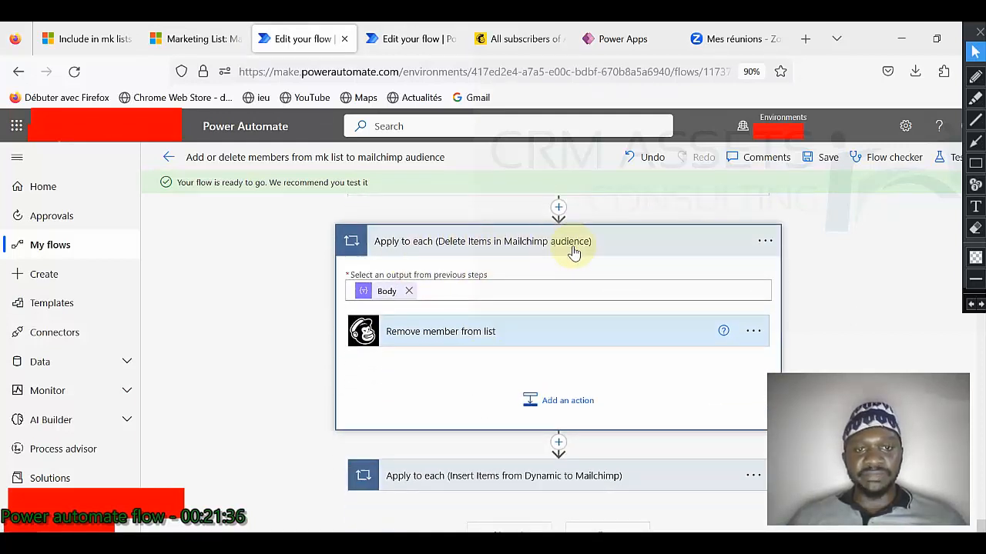
Step: Compare the Dynamics and Mailchimp members, then expand Remove member from list, which uses email as subscriber_hash
left_click(213, 39)
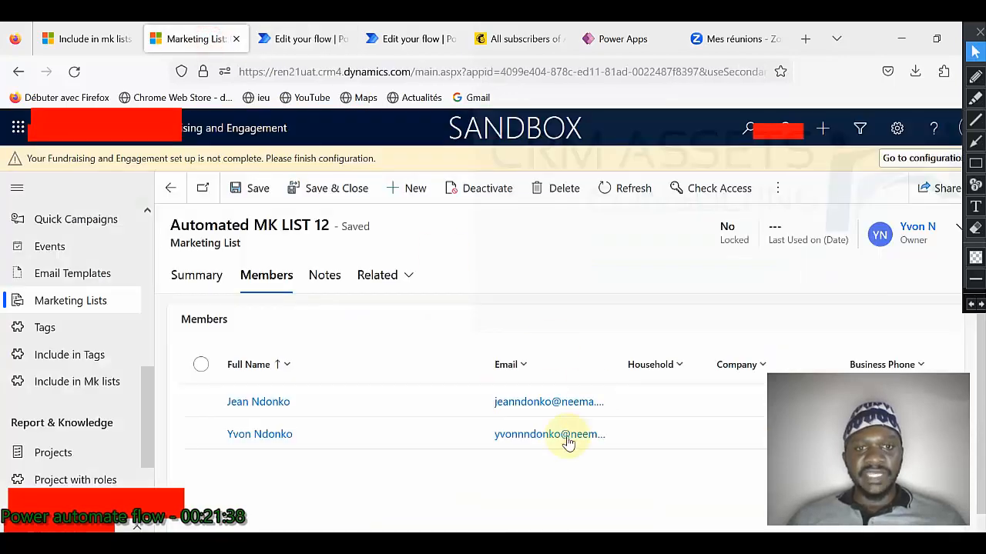
left_click(508, 45)
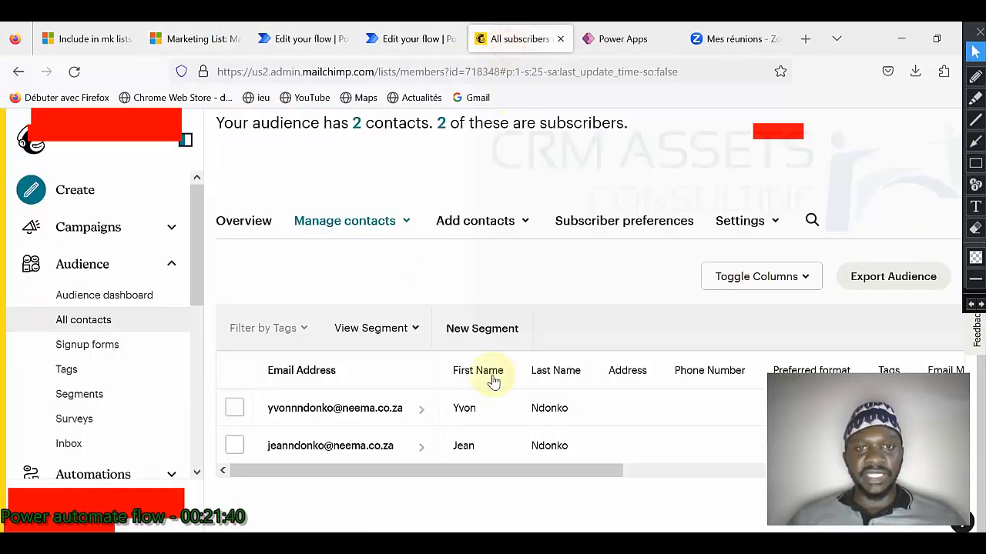
left_click(285, 45)
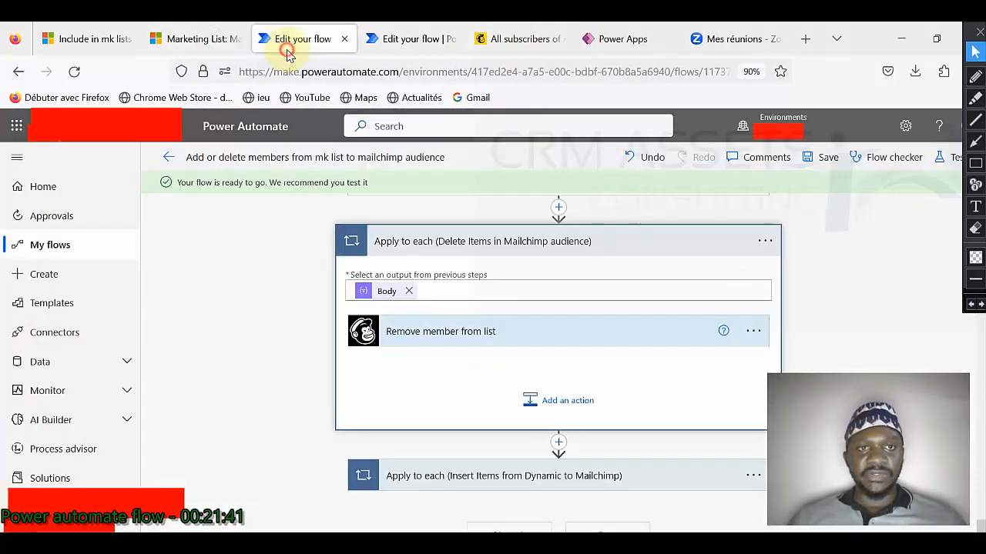
left_click(466, 333)
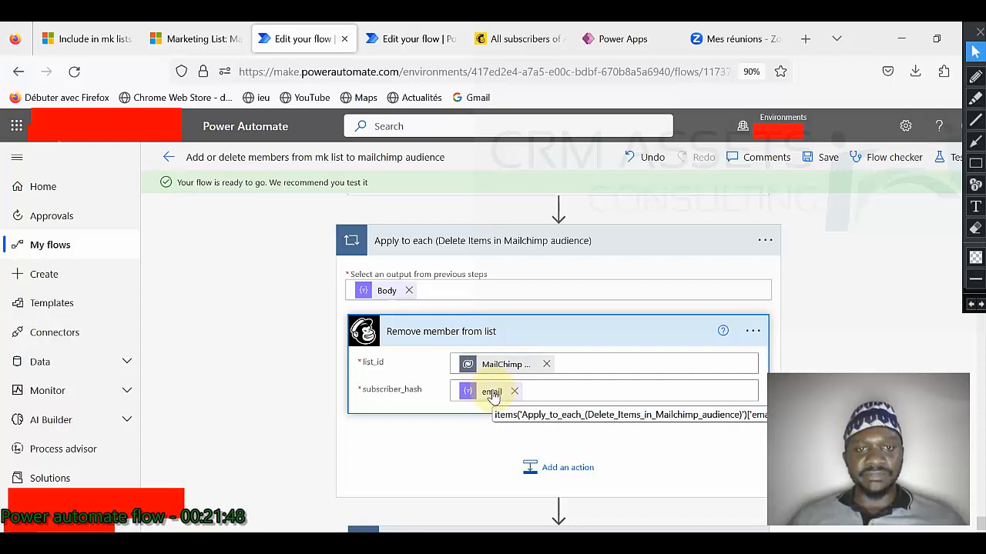
scroll(493, 394, "down", 2)
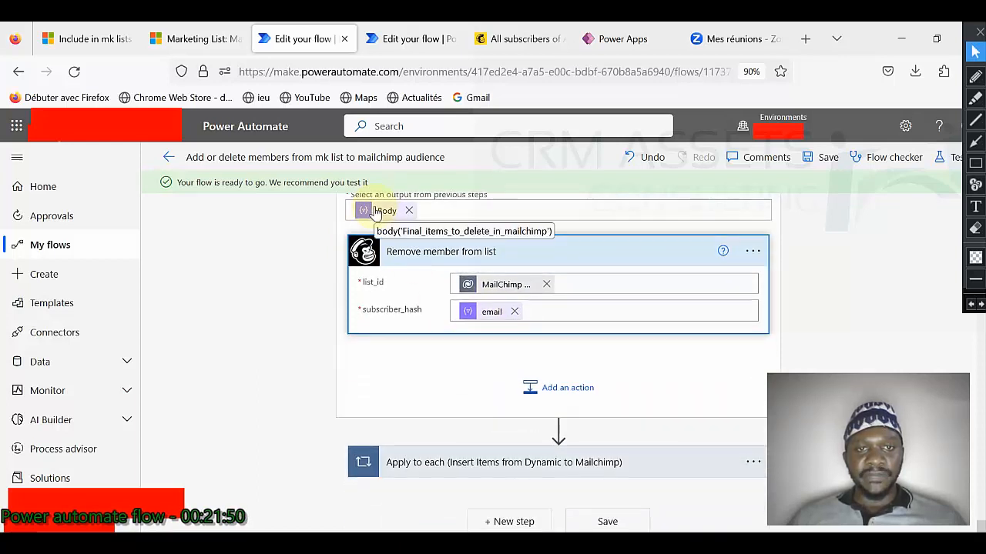
Step: Expand the insert loop's Add member to list: email, status subscribed, vip No, names defaulting to 'Undefined'
left_click(506, 460)
scroll(532, 392, "down", 4)
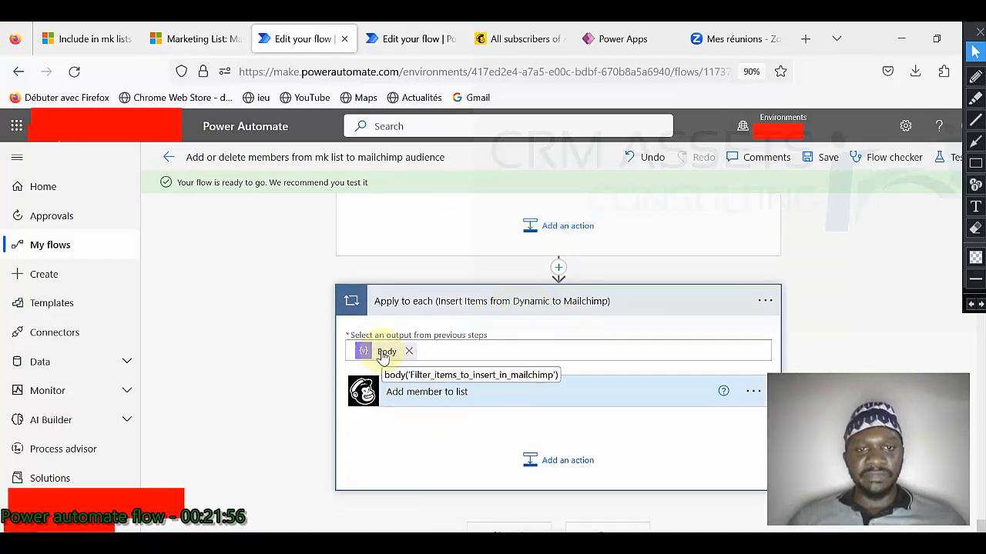
left_click(459, 406)
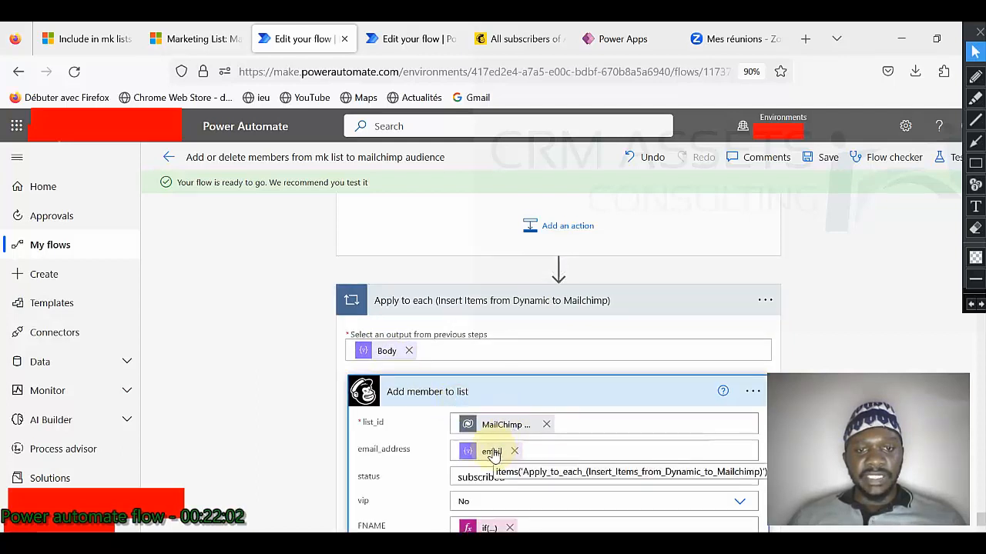
scroll(492, 431, "down", 2)
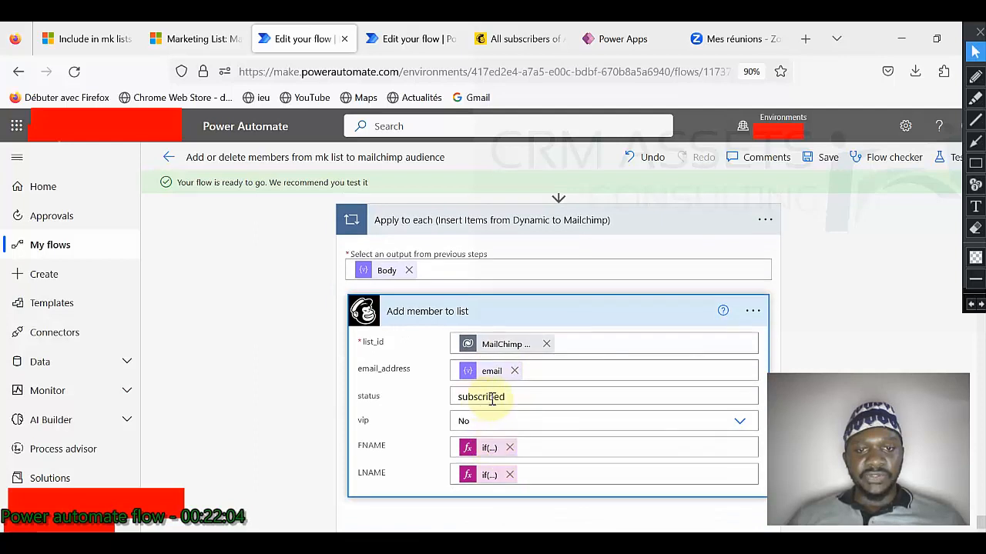
scroll(498, 418, "down", 2)
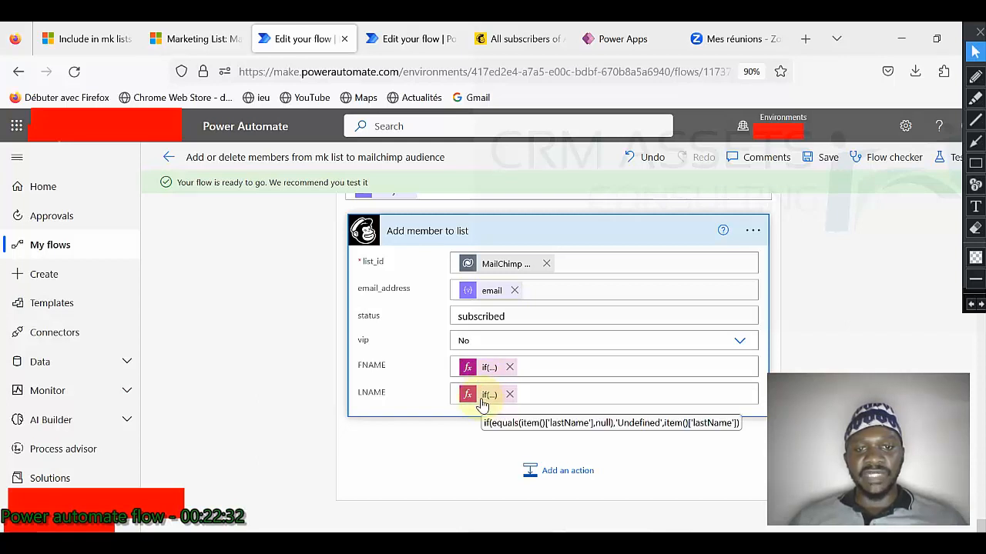
scroll(481, 402, "up", 1)
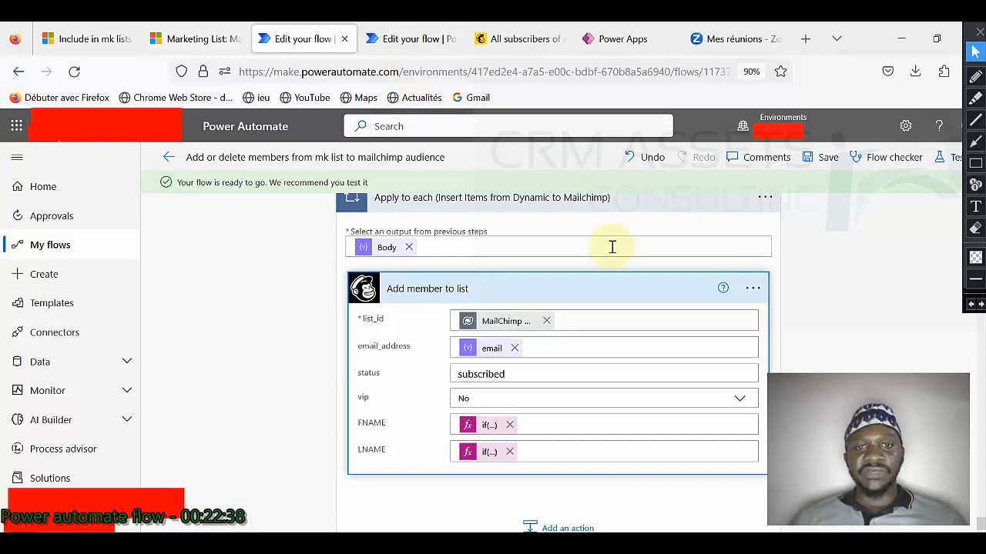
Step: In the Vip flow, inspect the trigger and List Include in Mk lists with its advanced options
left_click(406, 47)
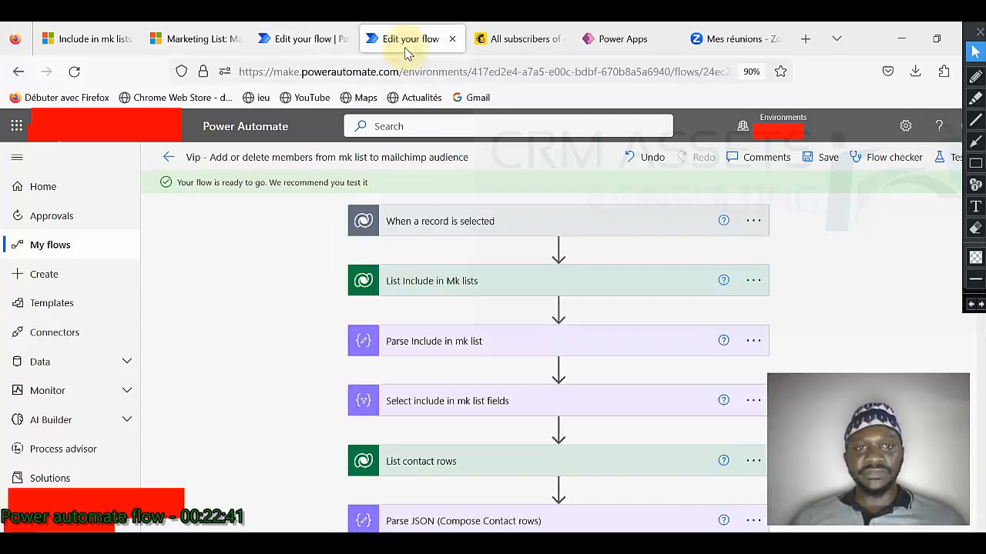
left_click(501, 230)
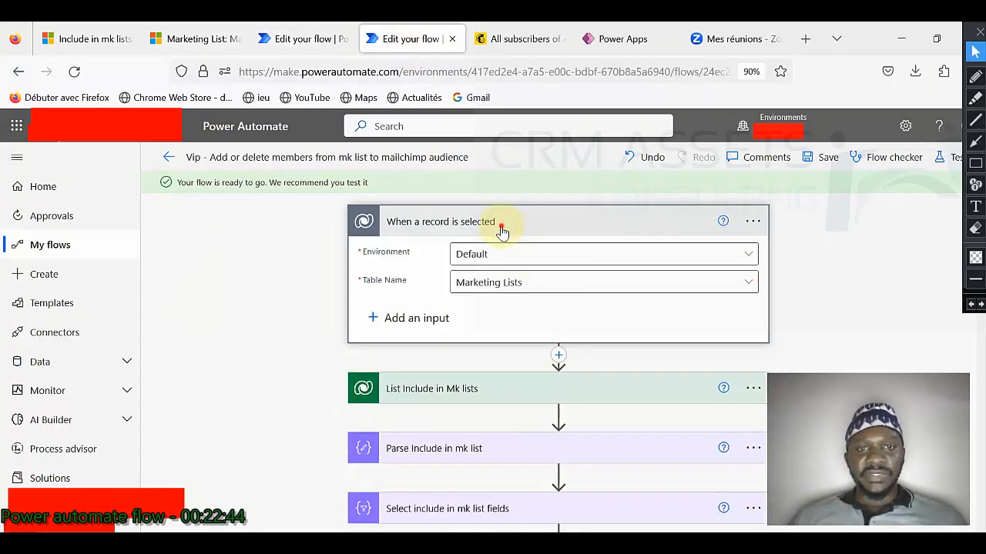
left_click(501, 230)
left_click(499, 285)
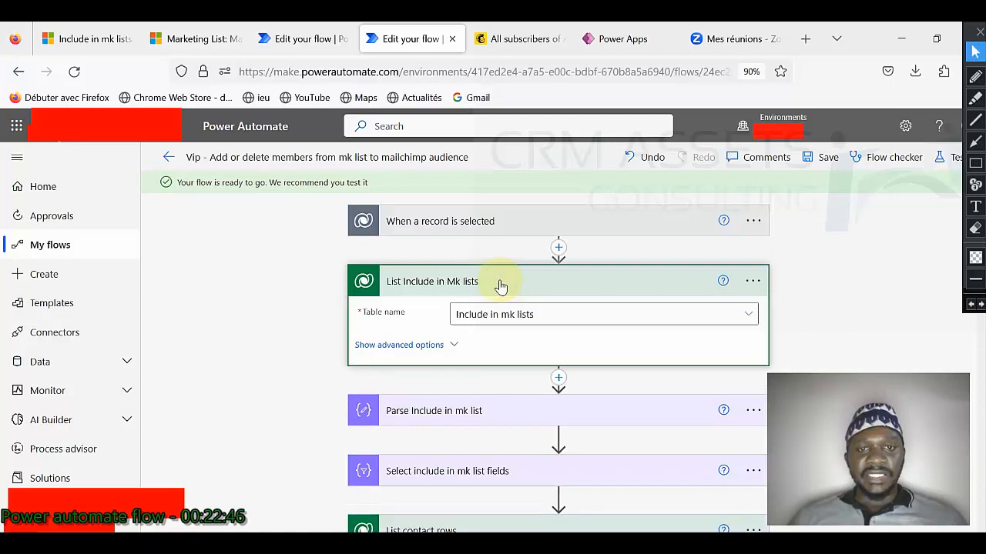
left_click(500, 285)
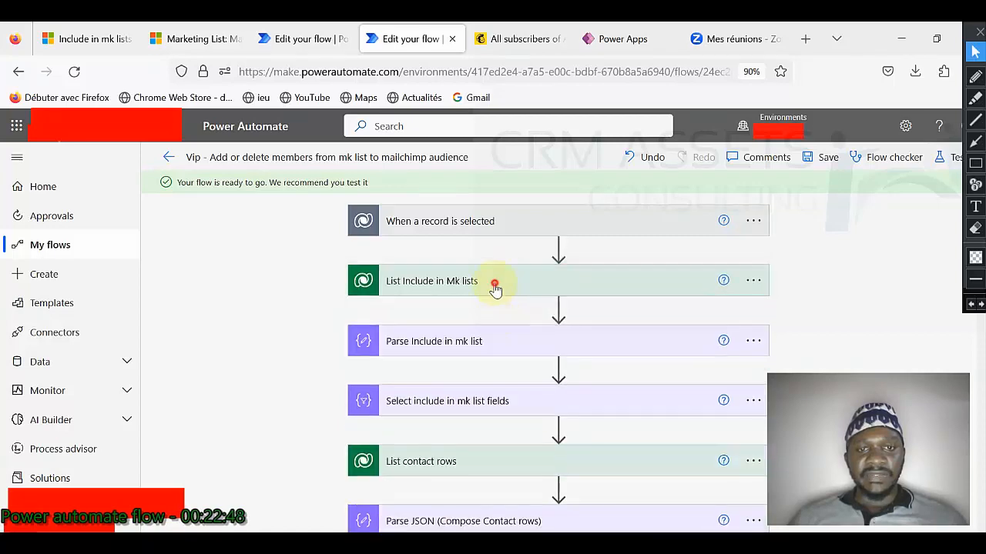
left_click(495, 285)
left_click(447, 346)
scroll(562, 358, "down", 3)
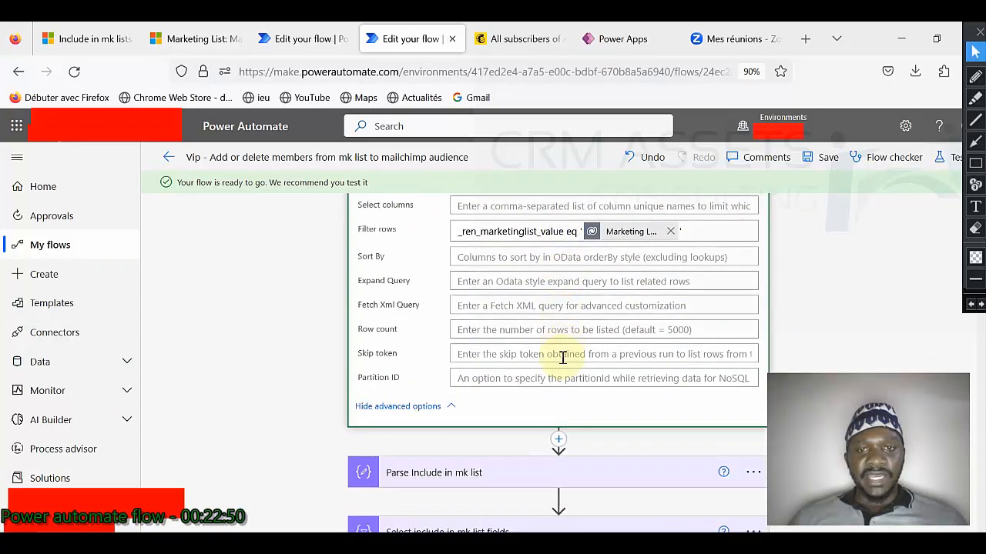
scroll(493, 285, "up", 1)
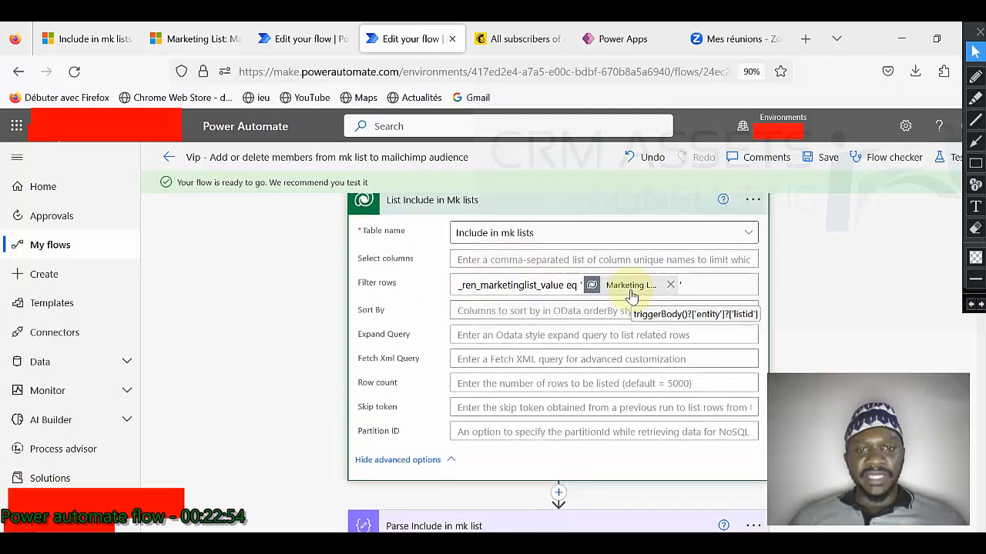
scroll(531, 299, "down", 3)
Step: Expand Parse Include in mk list and List contact rows, showing the msnfp_vip eq true filter
left_click(526, 299)
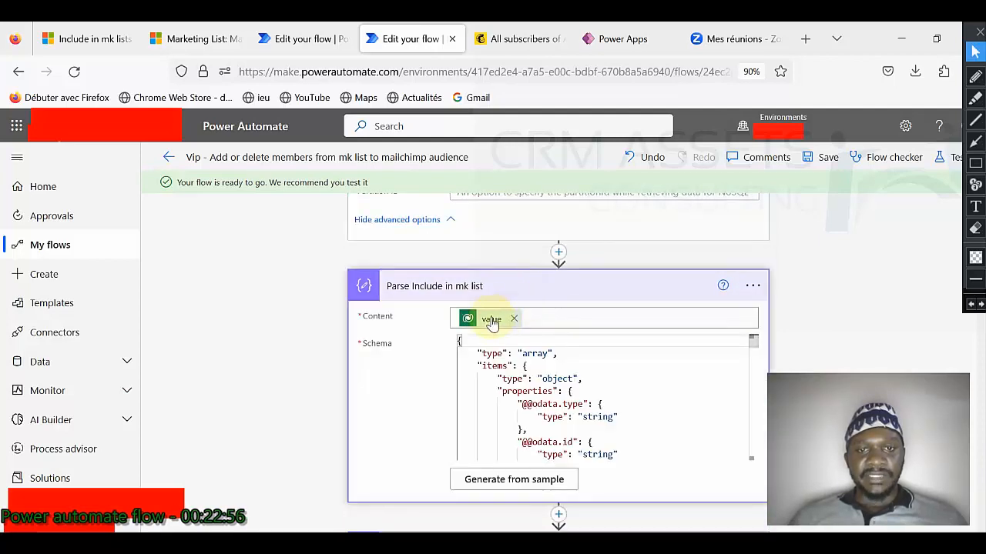
scroll(485, 389, "down", 2)
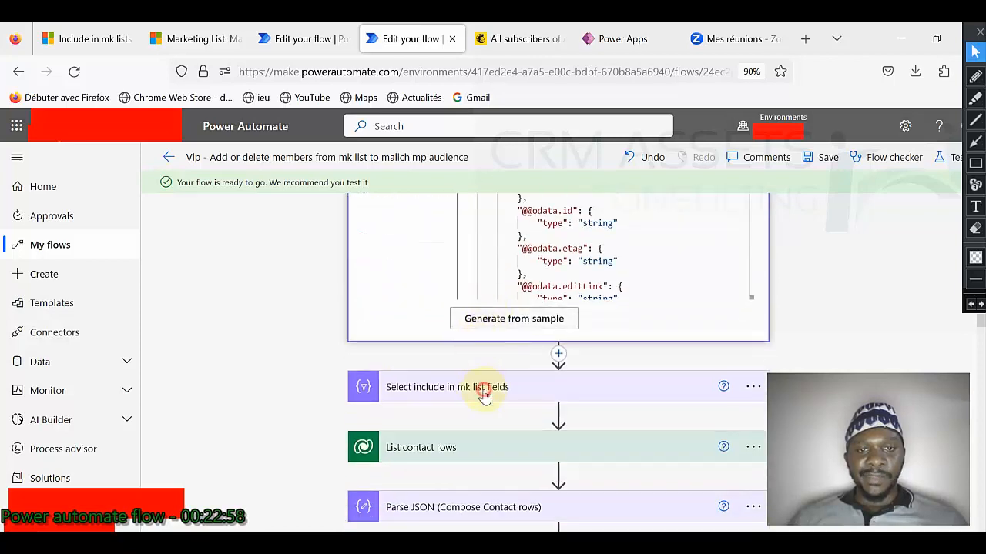
scroll(520, 362, "down", 2)
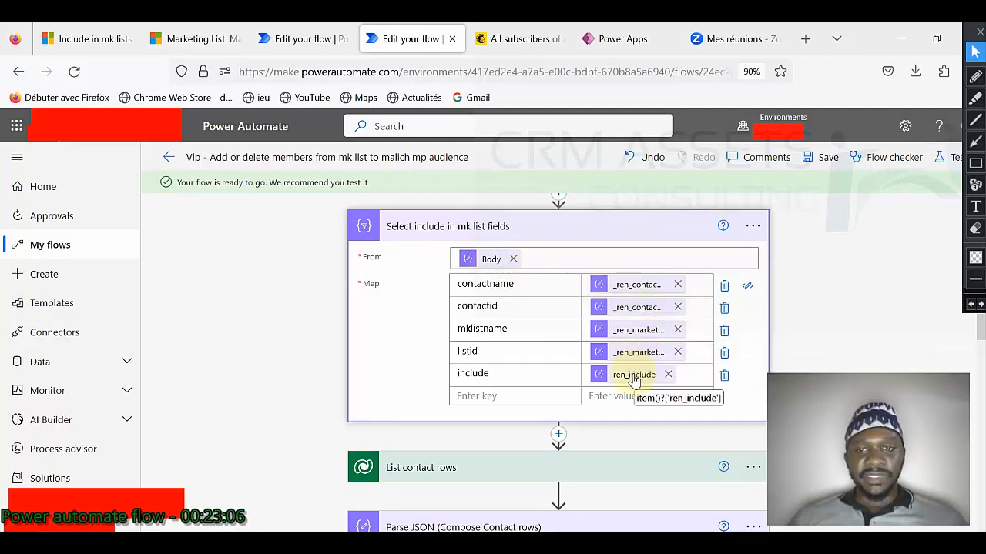
scroll(557, 308, "down", 2)
left_click(557, 306)
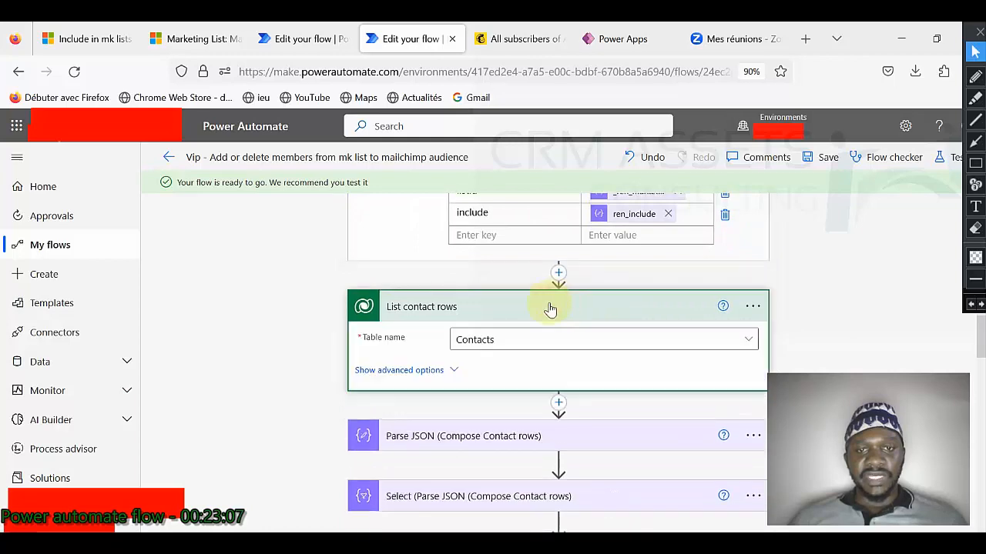
left_click(450, 372)
scroll(544, 304, "down", 1)
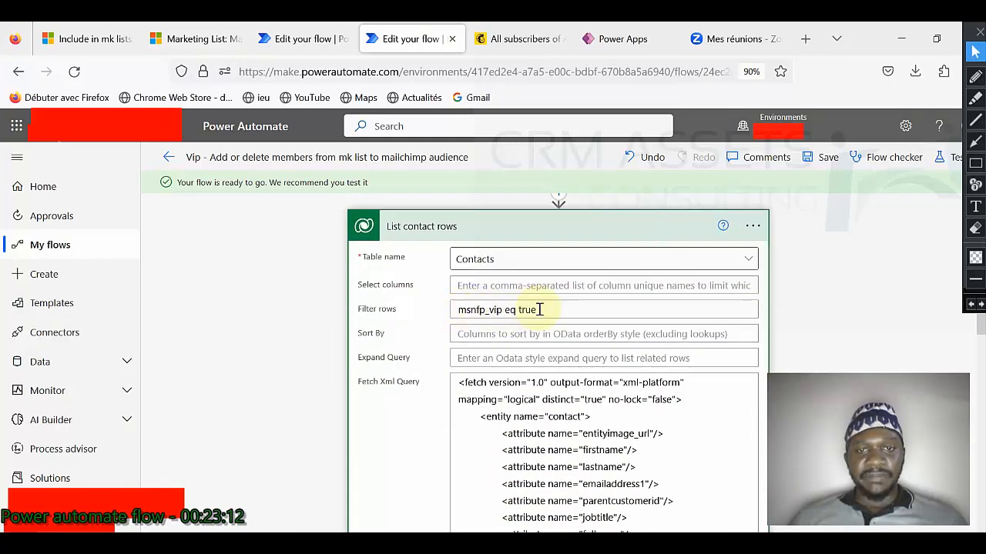
scroll(551, 310, "down", 5)
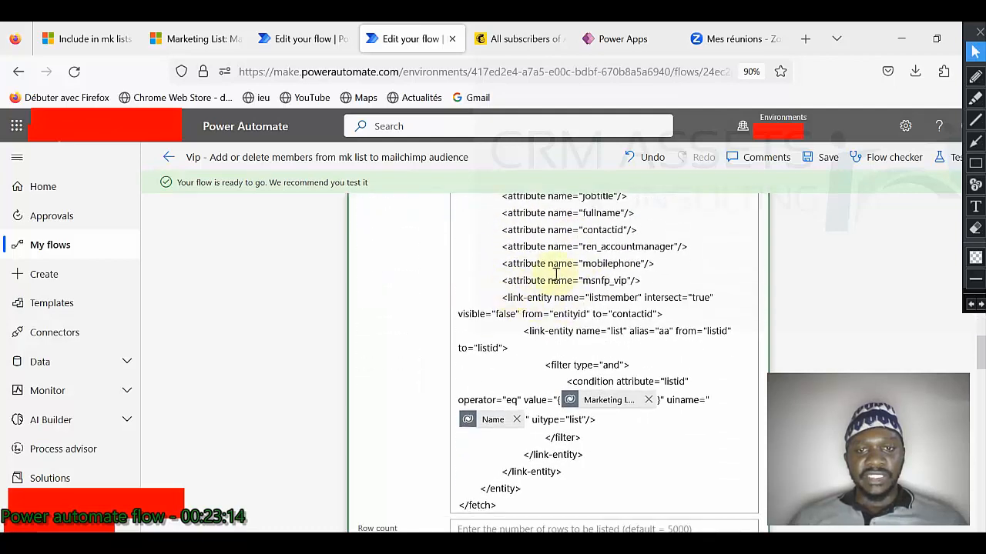
scroll(610, 307, "down", 5)
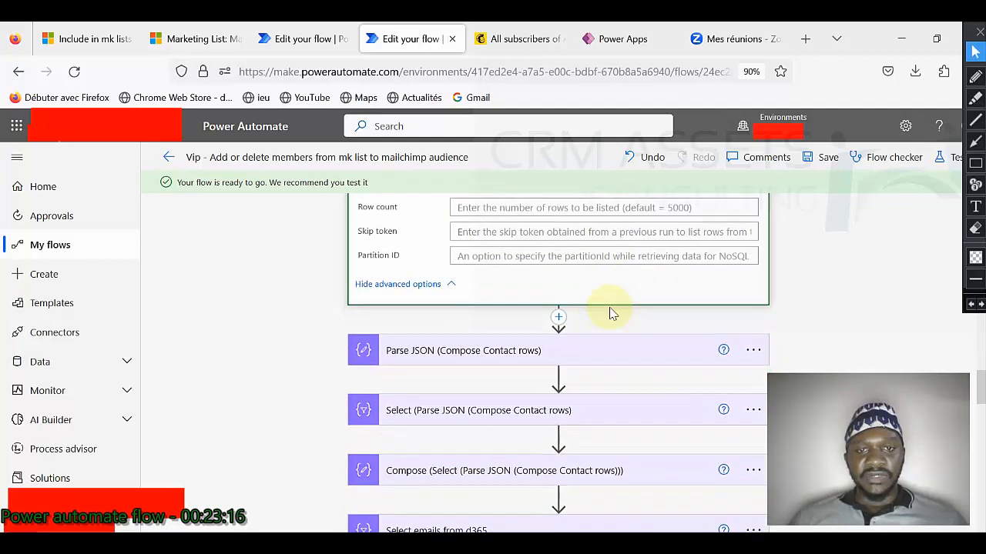
Step: Expand Parse JSON (Compose Contact rows), Select, Compose and Select emails from d365
left_click(522, 271)
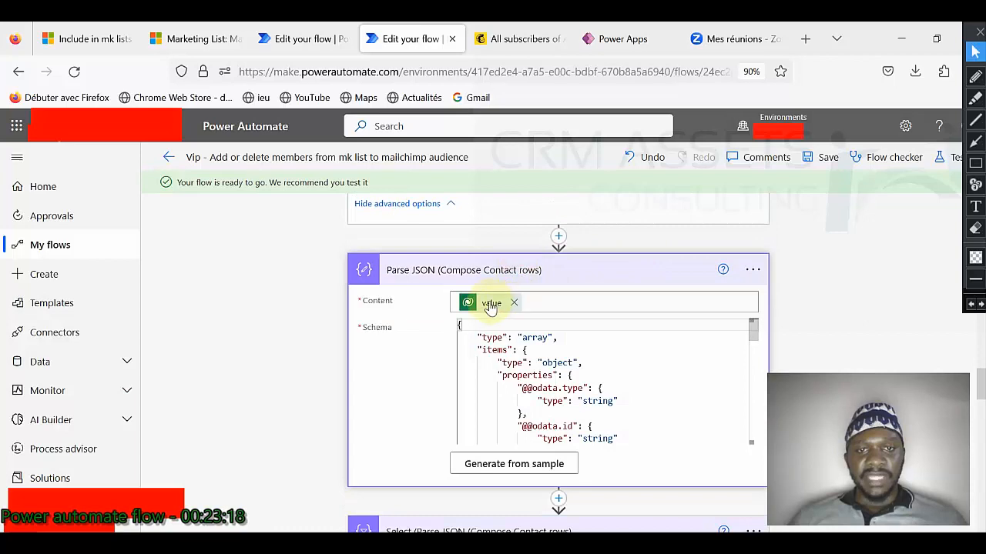
scroll(493, 308, "down", 2)
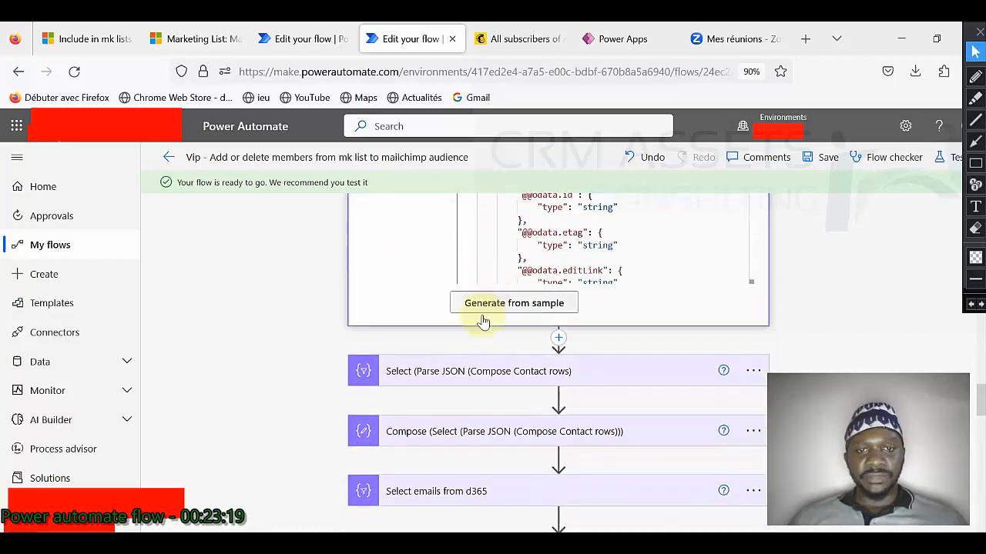
left_click(515, 373)
scroll(516, 346, "down", 1)
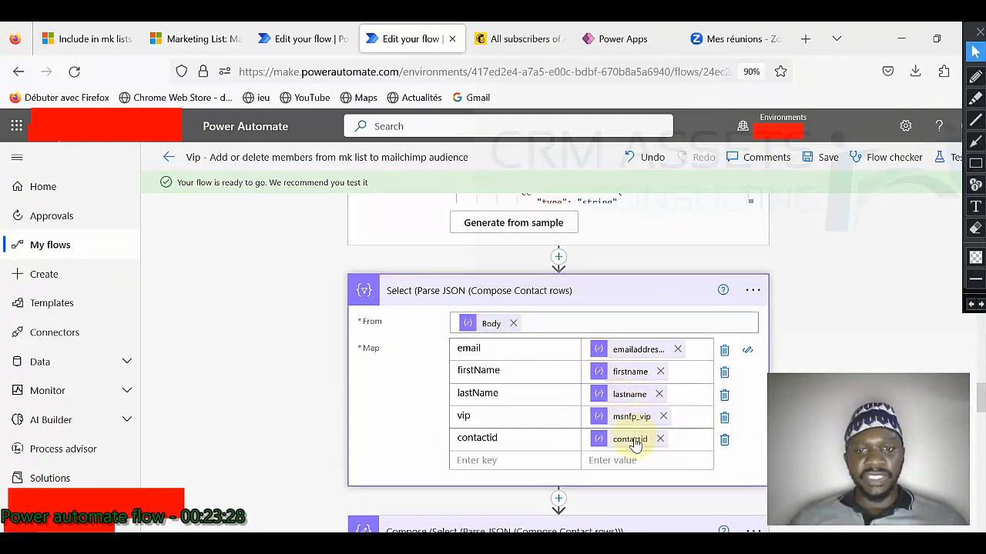
scroll(542, 318, "down", 5)
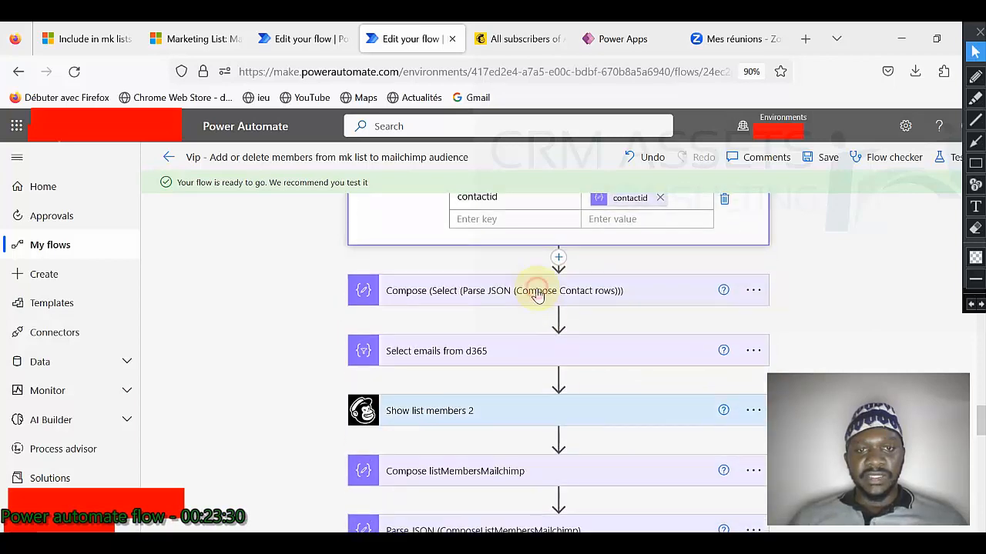
left_click(539, 291)
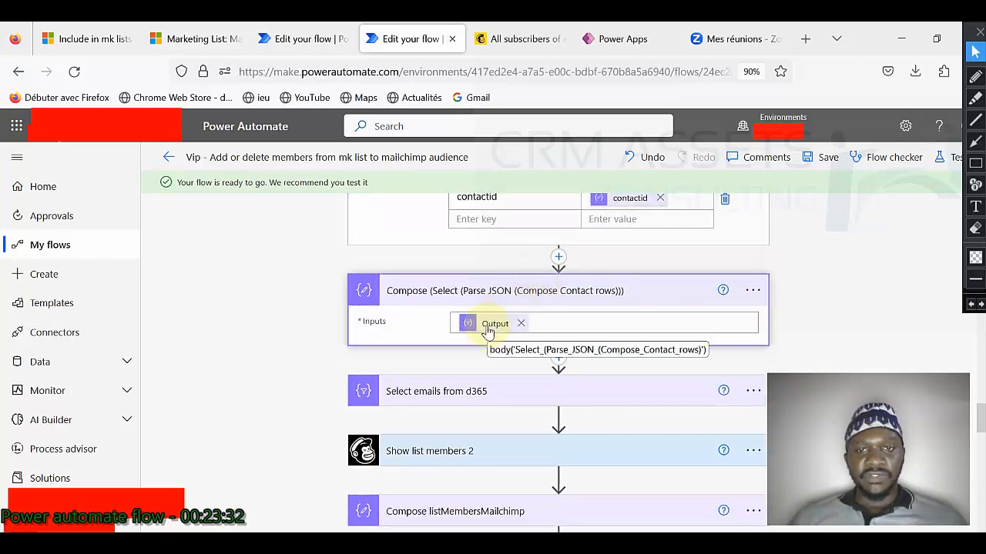
scroll(488, 323, "down", 3)
left_click(497, 236)
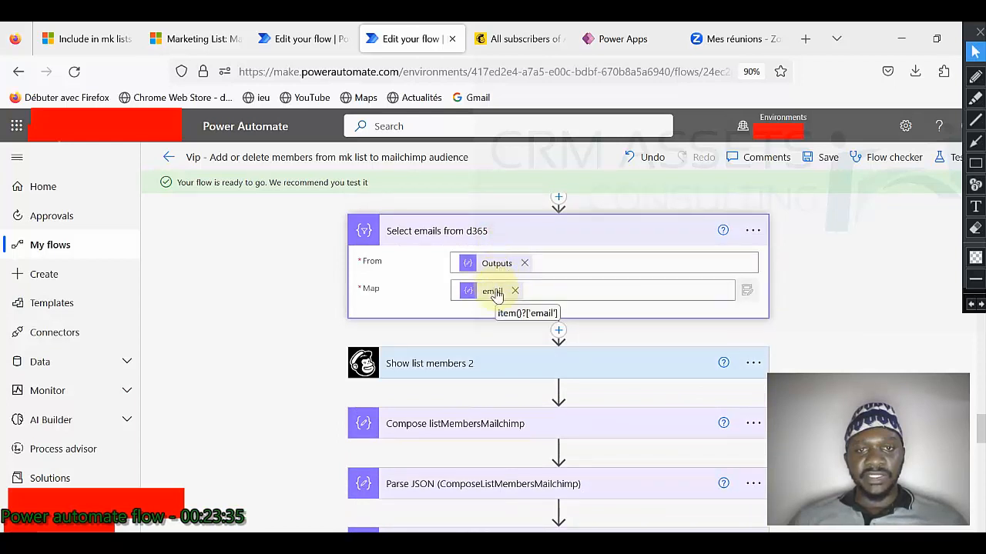
scroll(496, 294, "down", 2)
Step: Expand Show list members 2, Compose listMembersMailchimp and Parse JSON (ComposeListMembersMailchimp)
left_click(495, 283)
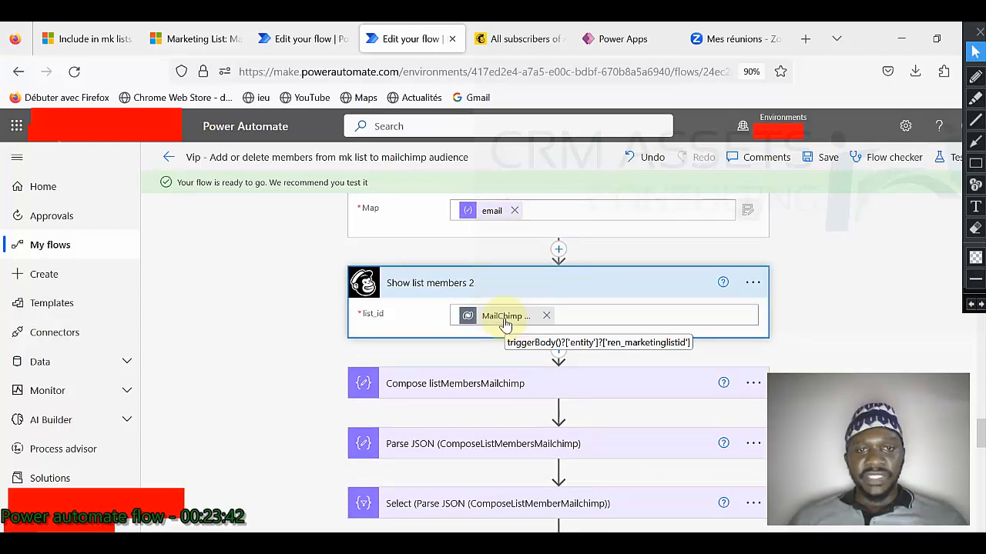
scroll(505, 323, "down", 2)
left_click(497, 304)
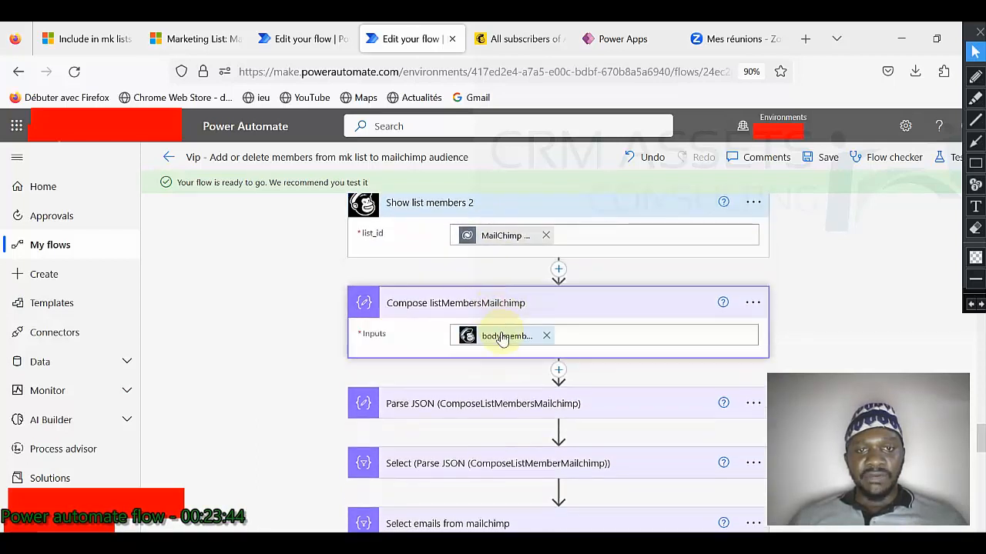
scroll(502, 338, "down", 2)
left_click(496, 326)
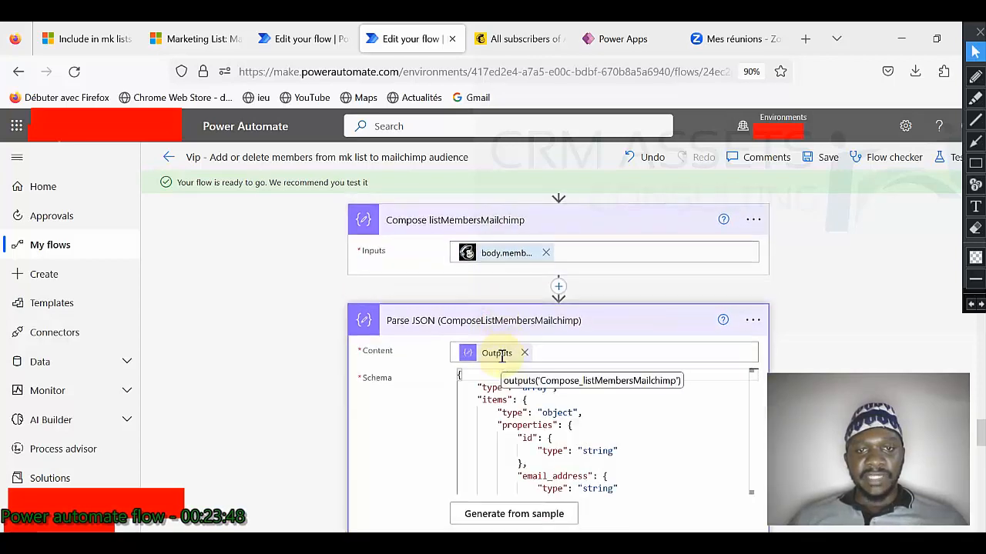
scroll(501, 355, "down", 3)
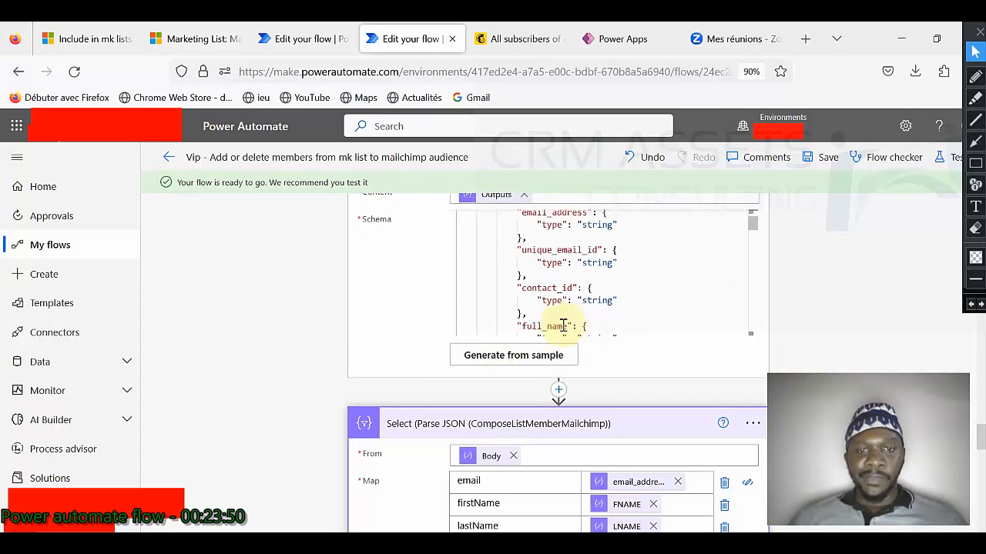
scroll(563, 325, "down", 5)
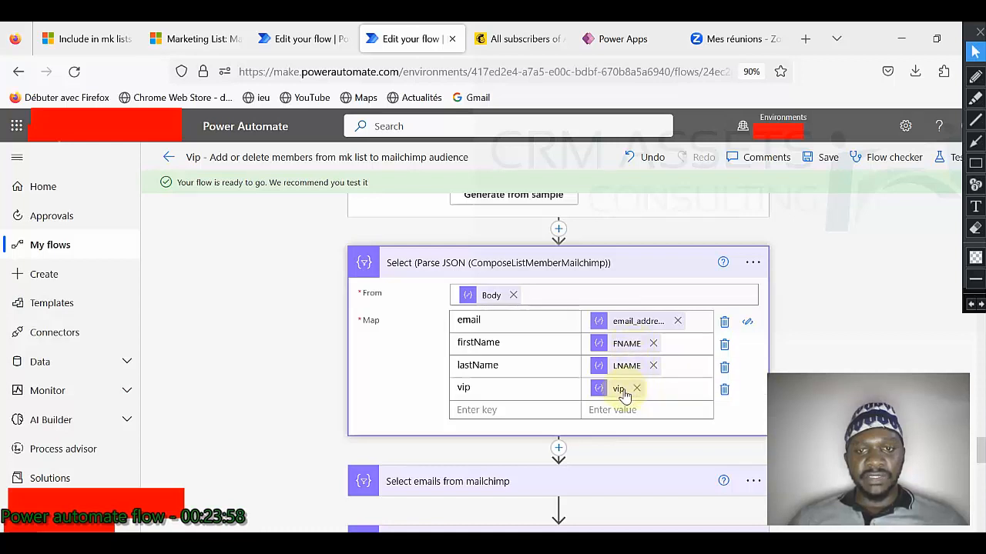
scroll(586, 352, "down", 2)
Step: Expand Select emails from mailchimp, the Intersection step and Filter emails to insert in mailchimp
left_click(529, 319)
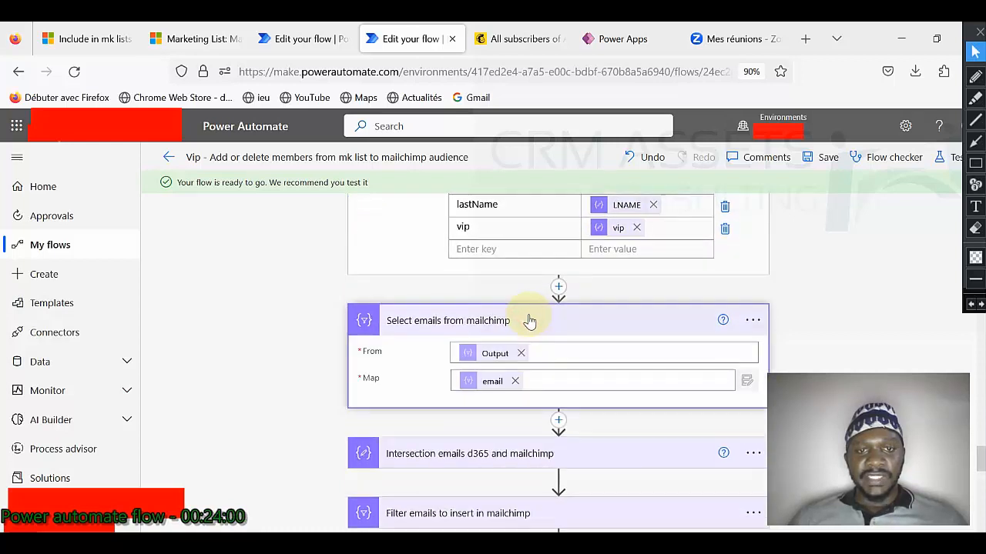
scroll(492, 385, "down", 2)
left_click(501, 374)
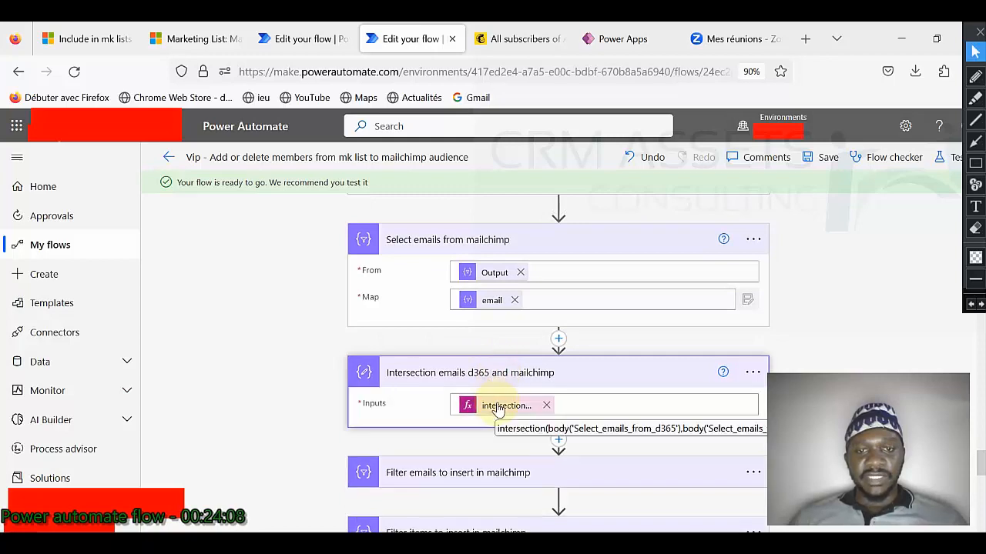
scroll(495, 408, "down", 2)
left_click(492, 399)
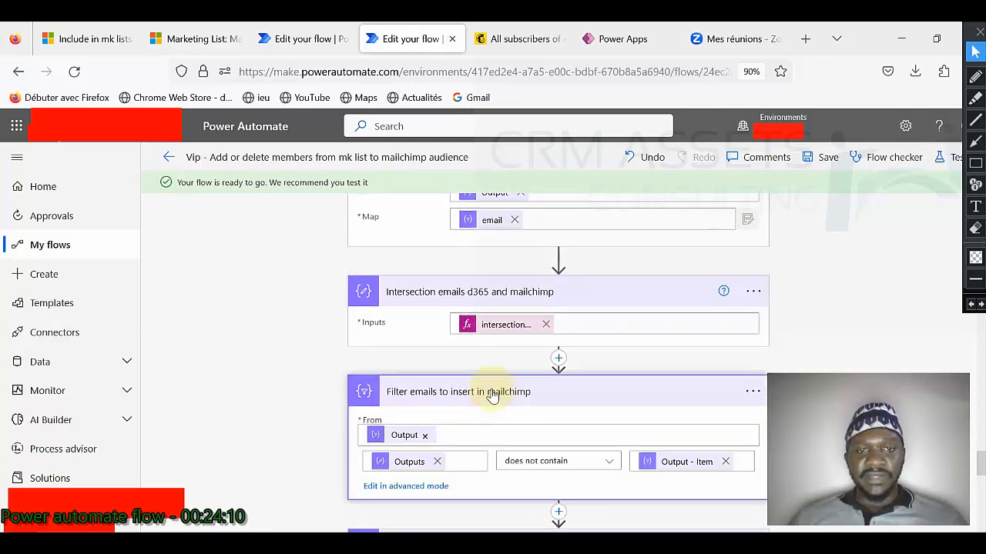
scroll(493, 401, "down", 4)
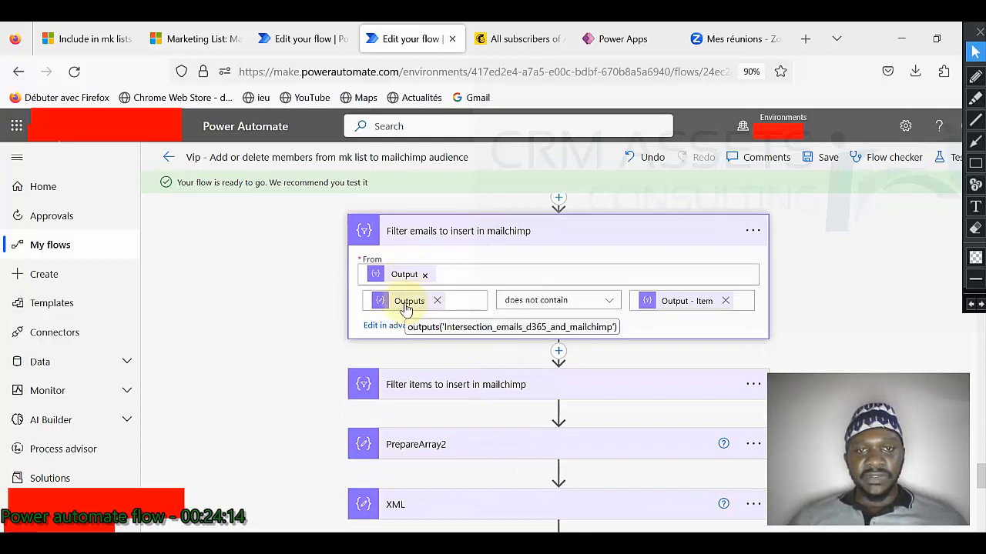
Step: Expand Filter items to insert in mailchimp to show its Body contains email condition
left_click(528, 385)
scroll(477, 350, "down", 2)
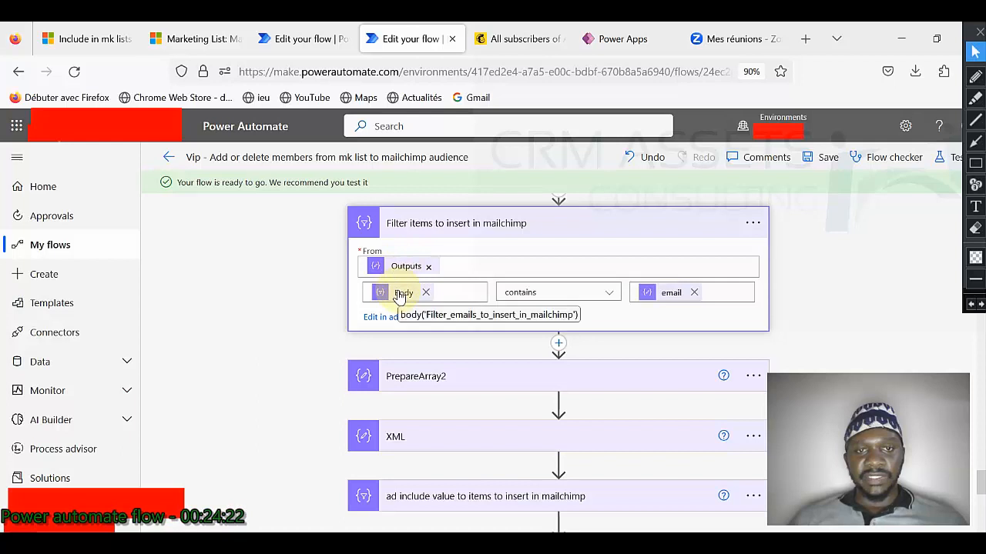
scroll(673, 295, "down", 2)
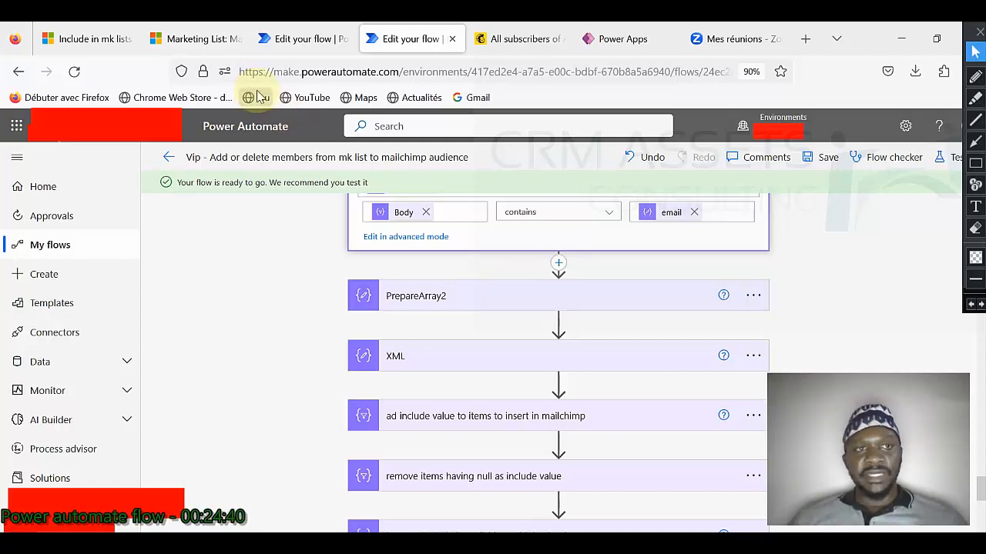
left_click(193, 45)
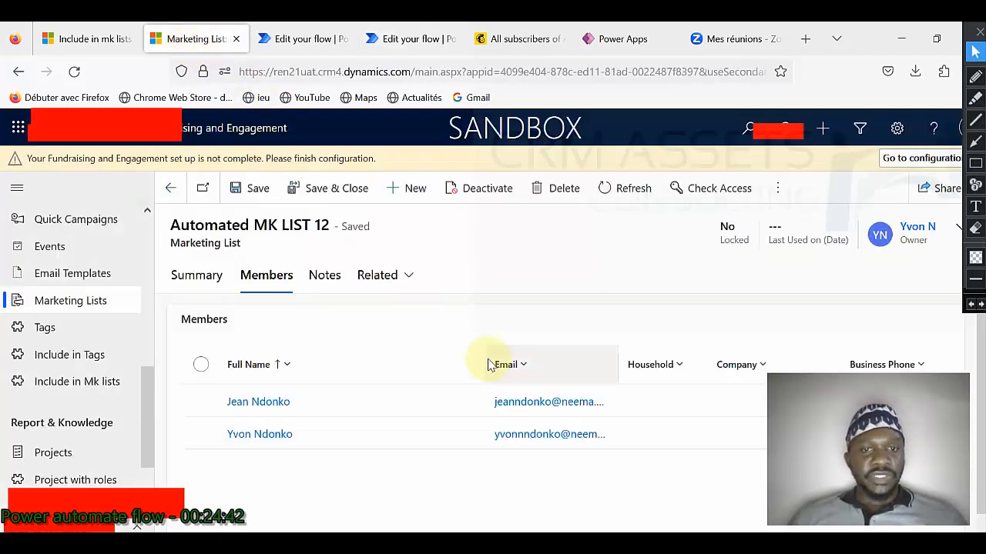
Step: Compare Automated MK LIST 12's two members against Include in mk lists, then return to the other flow
left_click(89, 38)
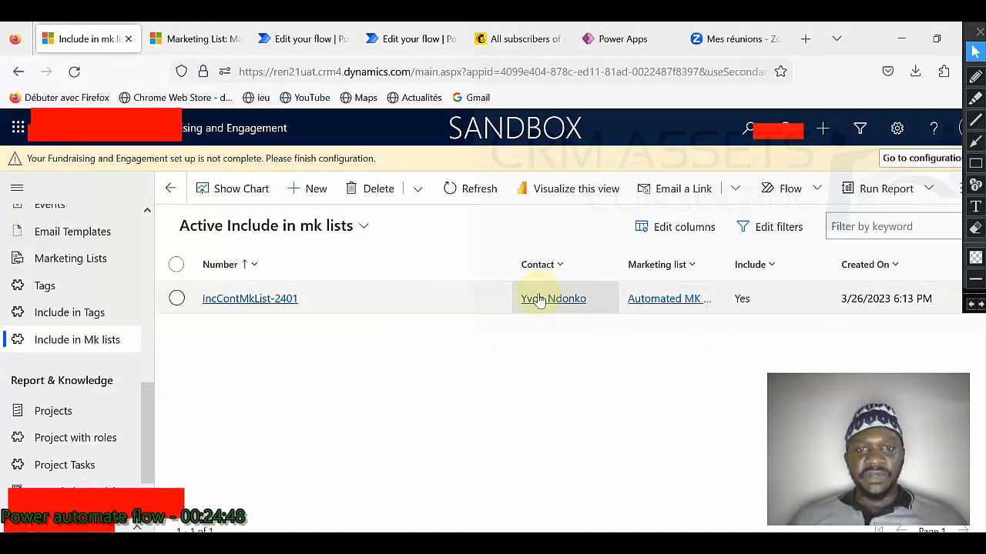
left_click(208, 39)
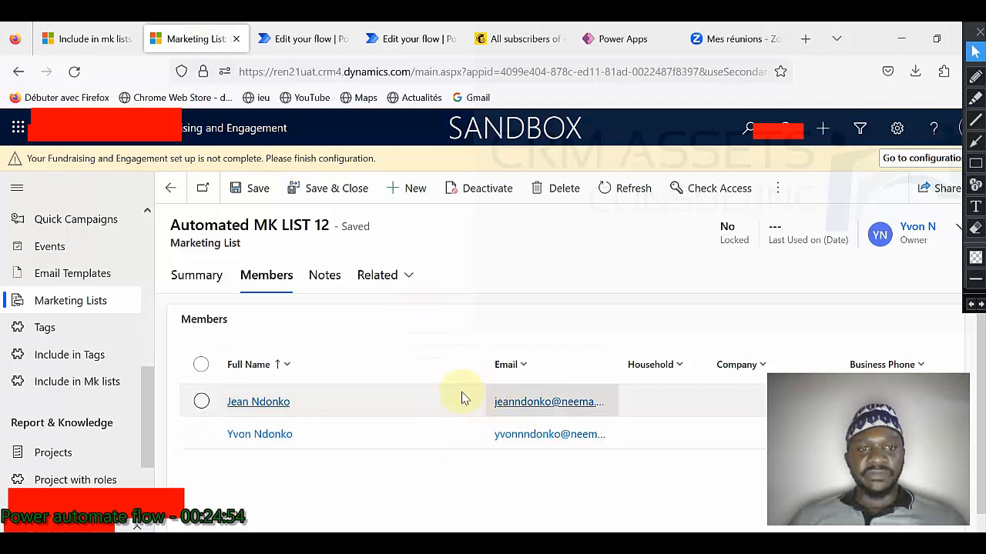
left_click(88, 38)
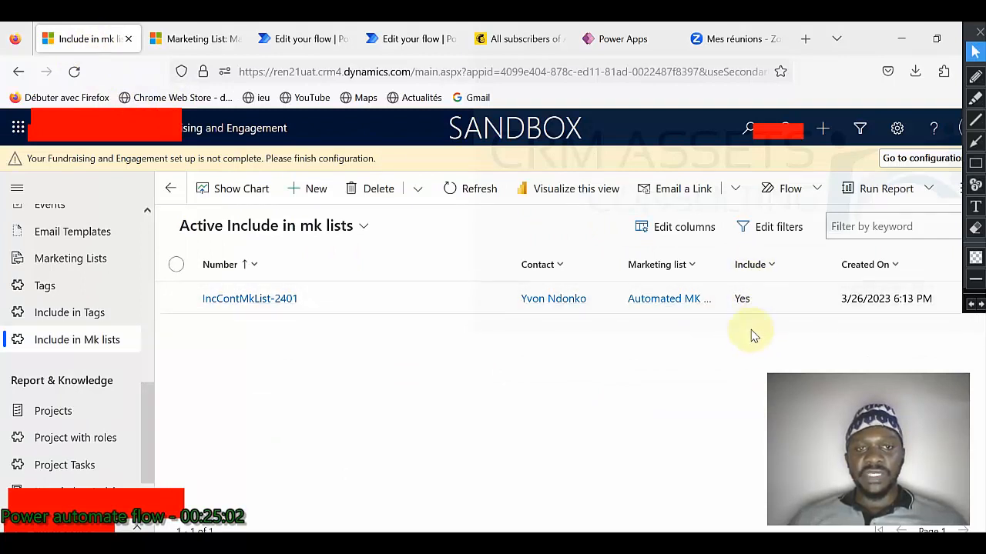
left_click(287, 40)
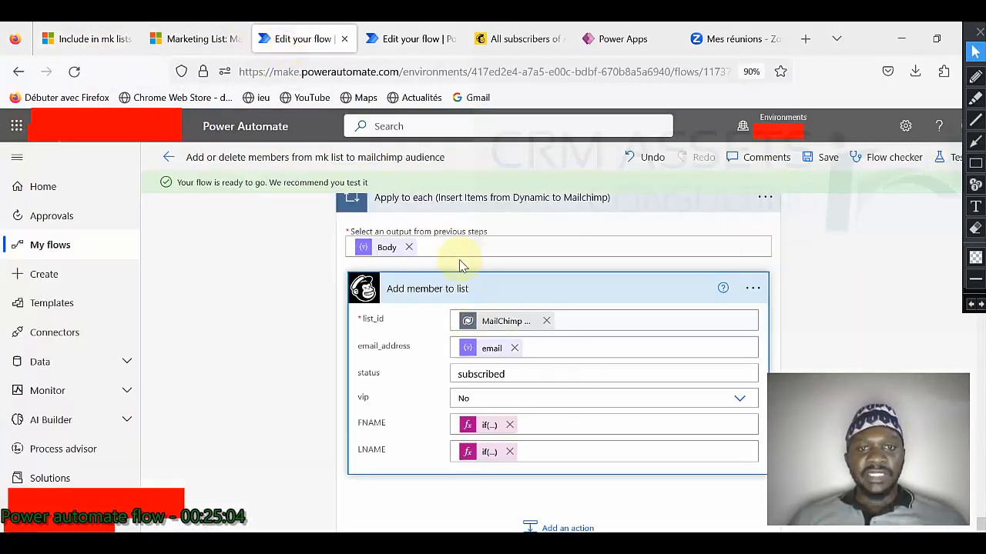
Step: In the Vip flow, expand PrepareArray2 and highlight its root and Array JSON keys
scroll(493, 293, "down", 2)
left_click(418, 45)
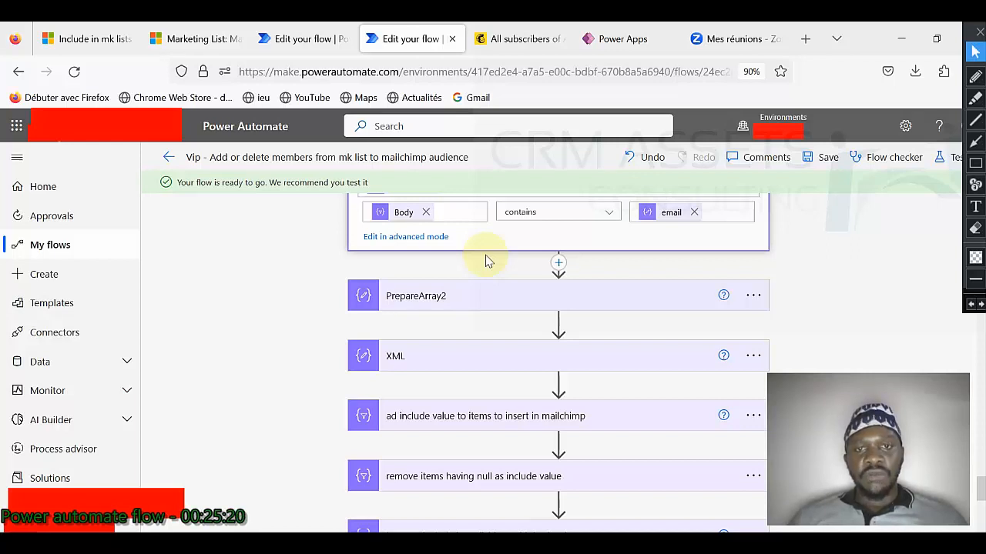
left_click(501, 300)
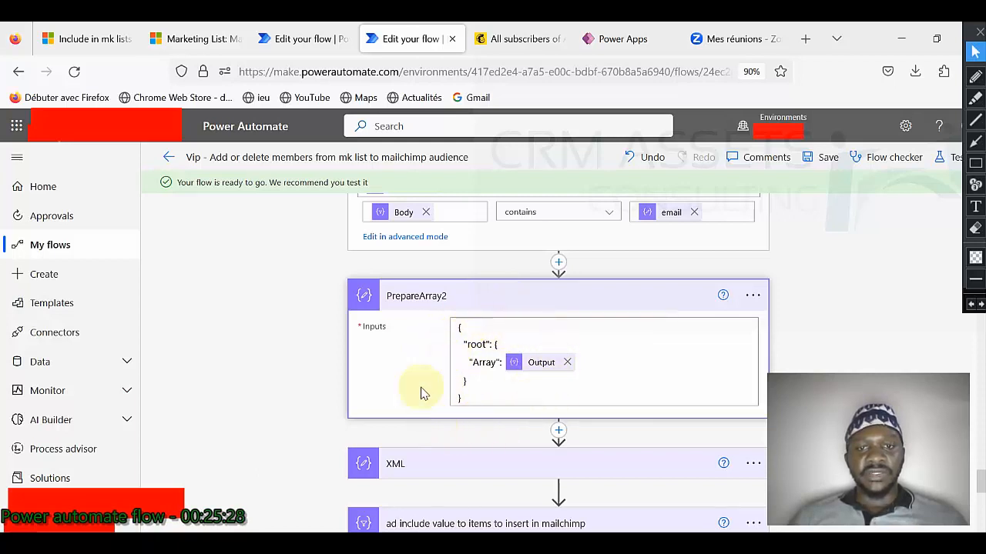
left_click_drag(457, 328, 477, 394)
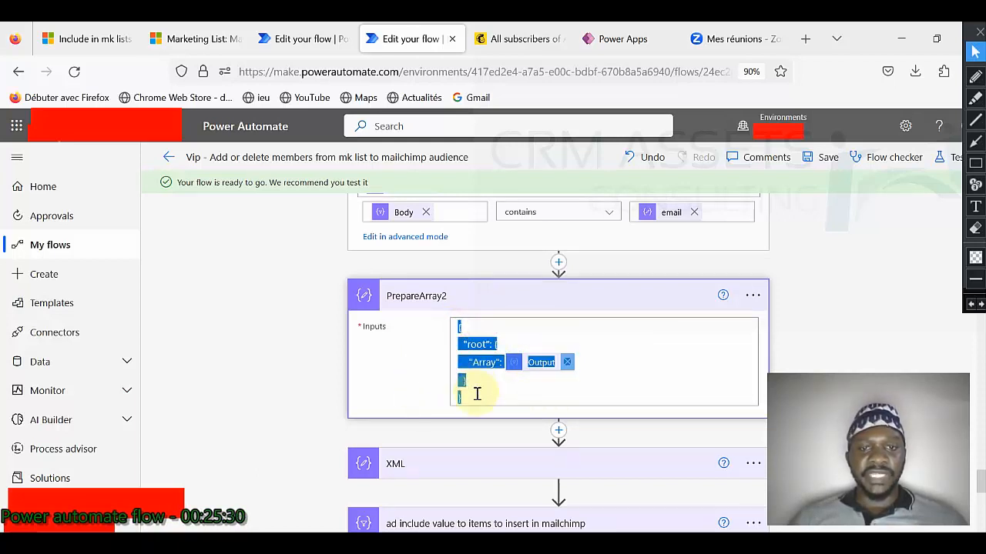
left_click(468, 396)
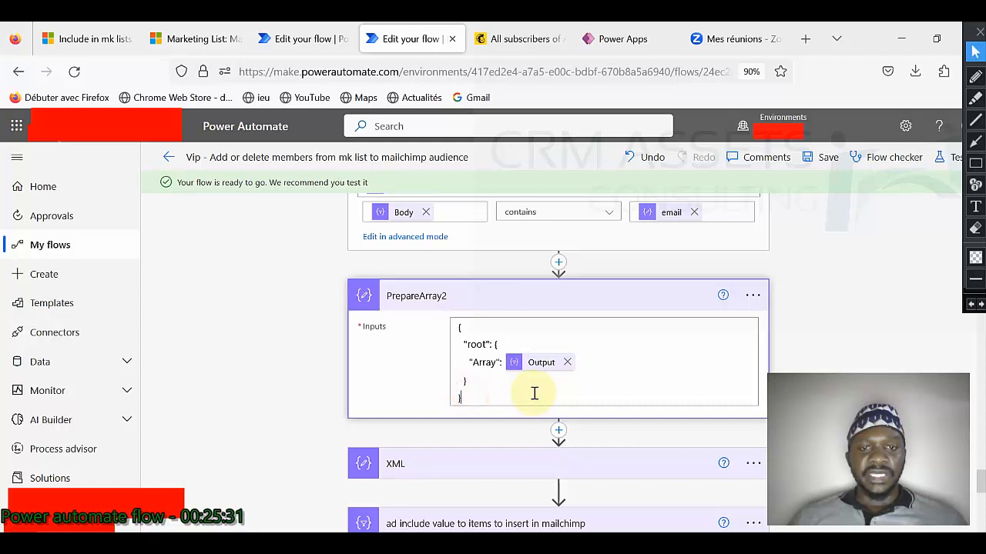
double_click(478, 343)
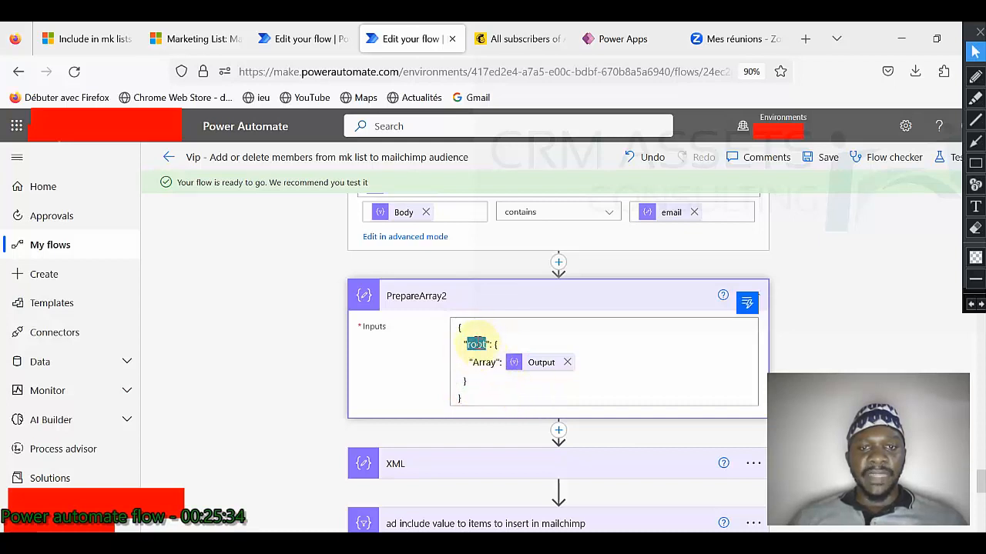
left_click_drag(497, 345, 494, 379)
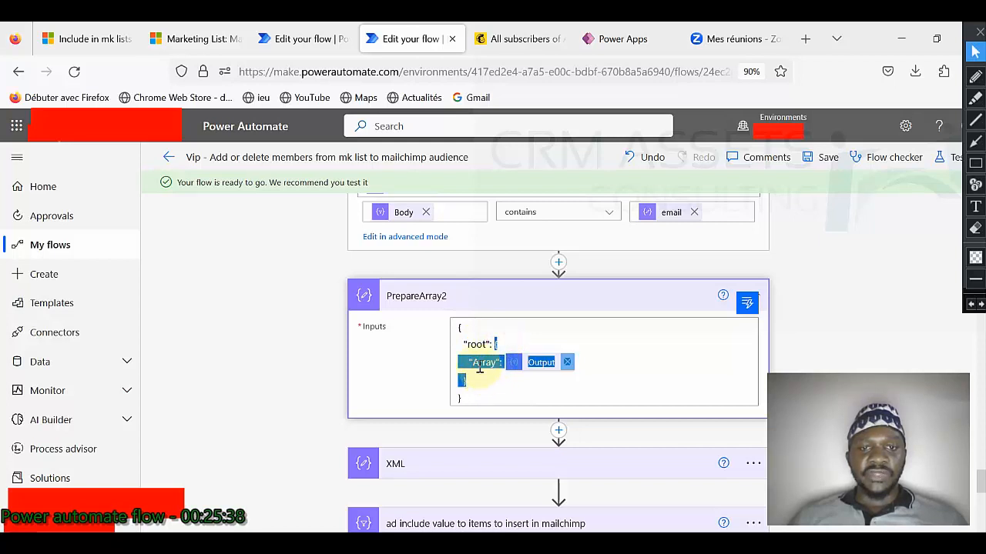
double_click(484, 362)
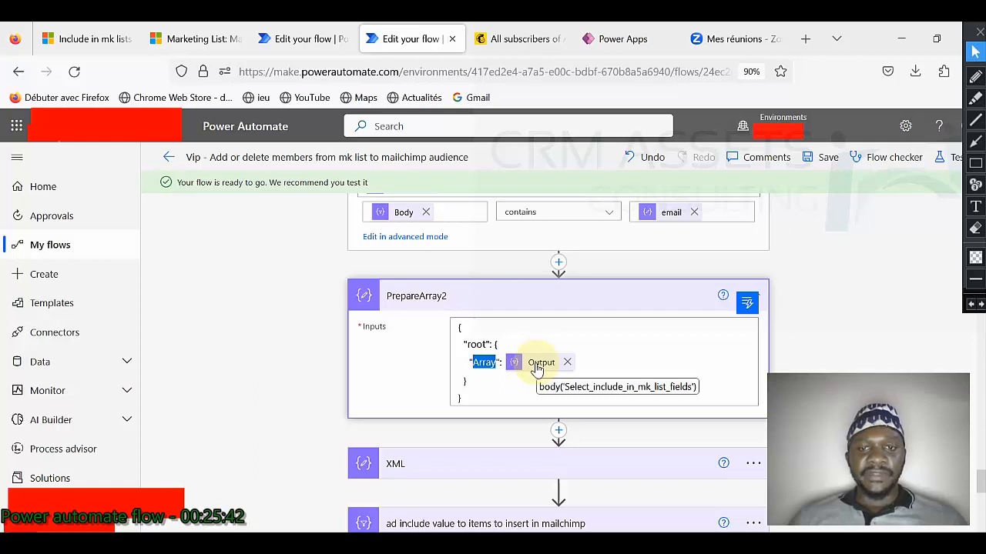
Step: Expand the XML step to show its xml() input, briefly checking the Include in mk lists records
scroll(523, 377, "down", 3)
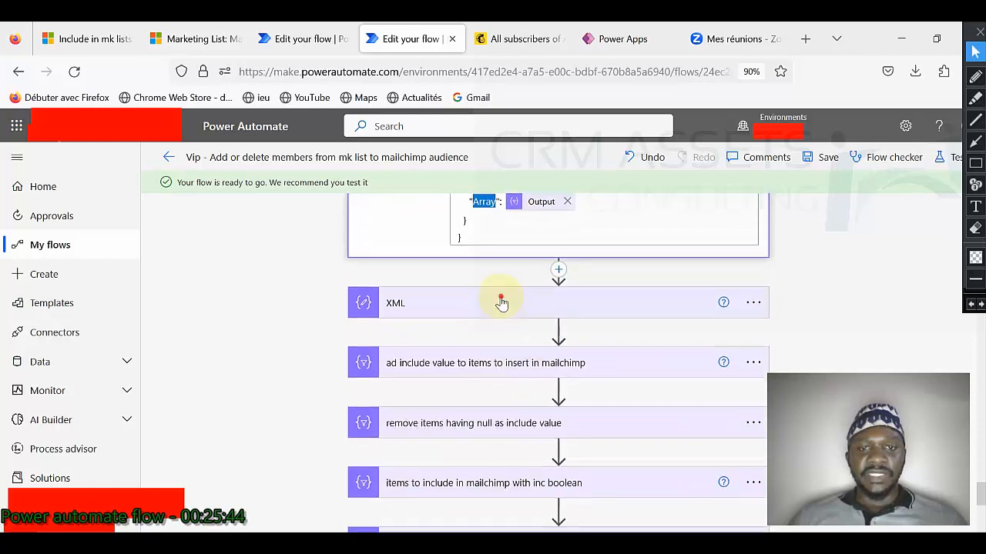
left_click(501, 303)
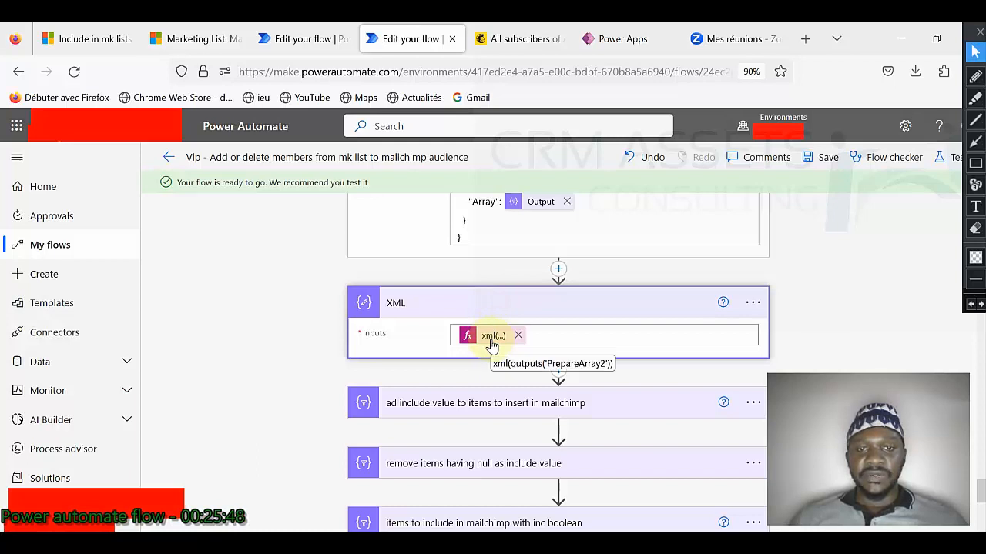
scroll(473, 343, "down", 2)
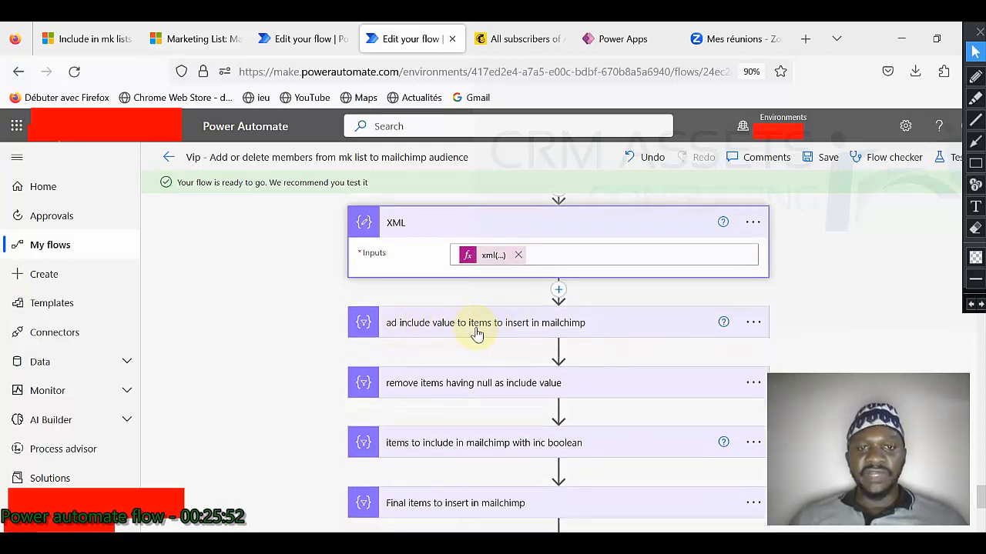
left_click(86, 38)
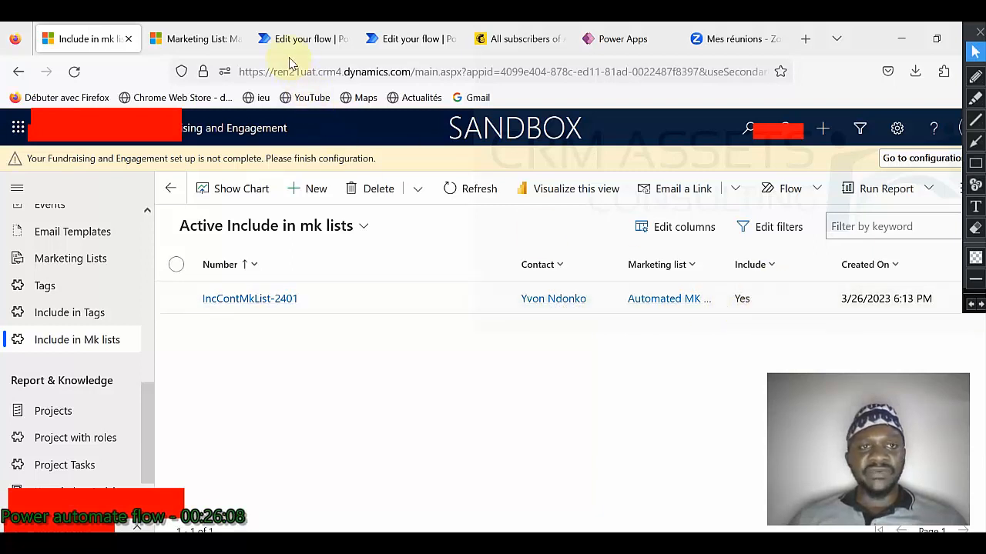
left_click(389, 38)
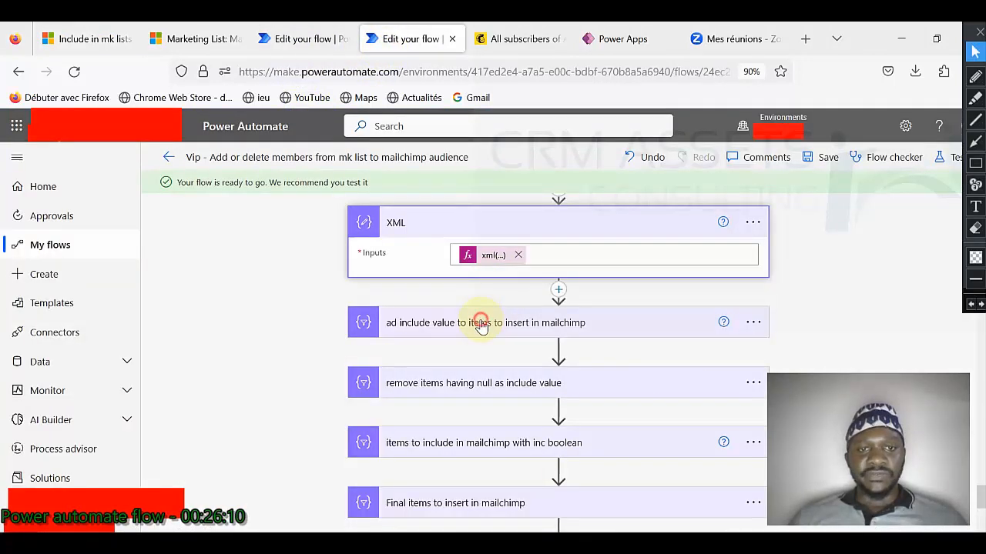
Step: Expand the ad include value and remove items having null as include value steps
left_click(480, 323)
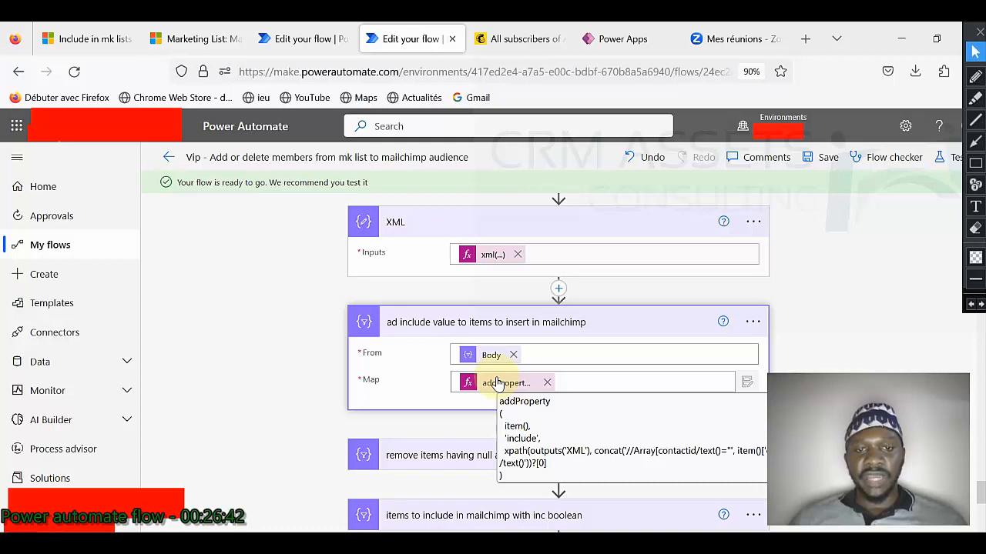
scroll(463, 369, "down", 2)
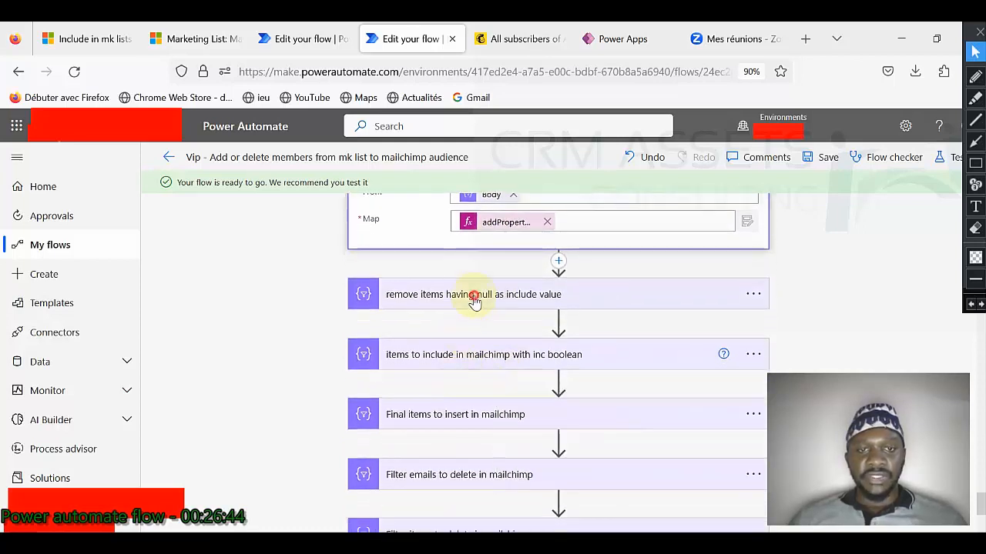
left_click(473, 300)
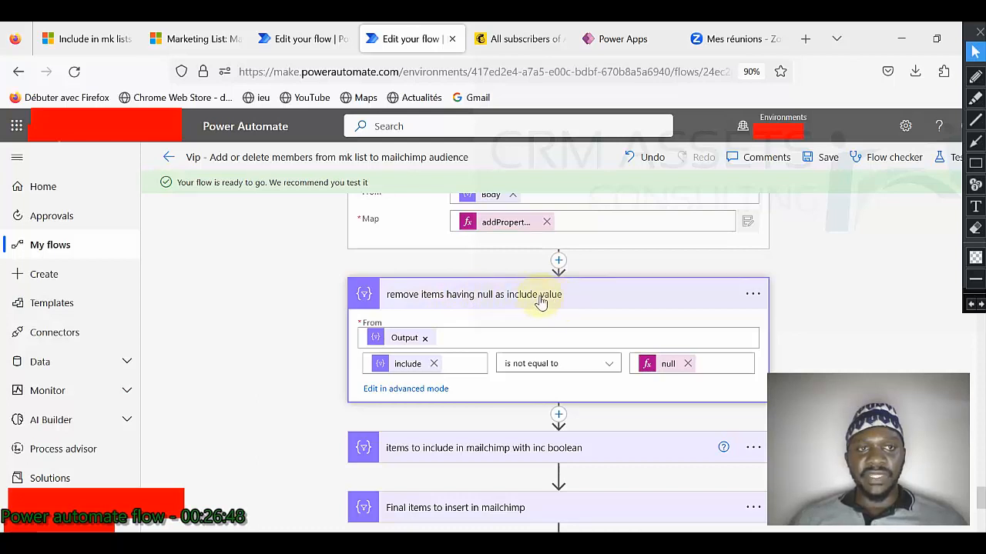
left_click(122, 43)
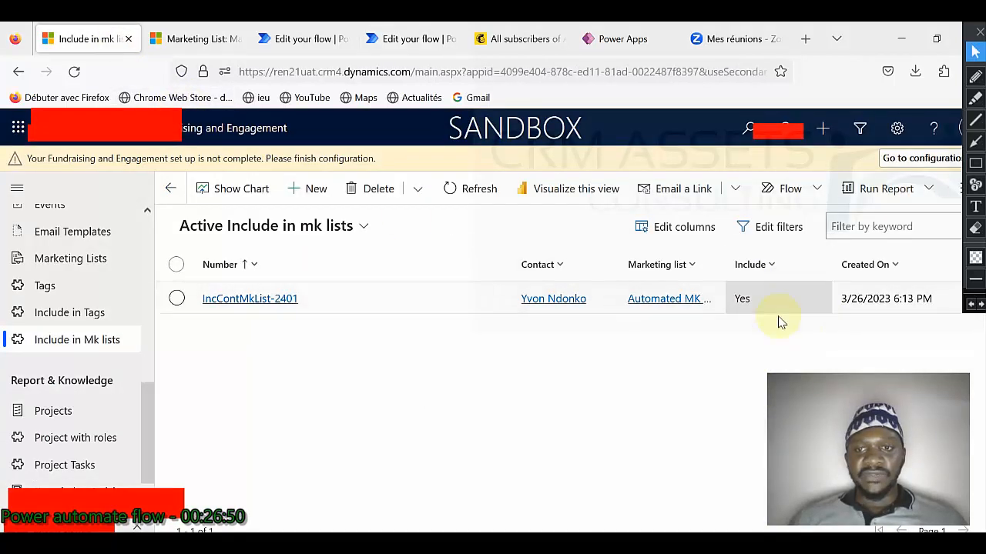
left_click(277, 40)
left_click(392, 42)
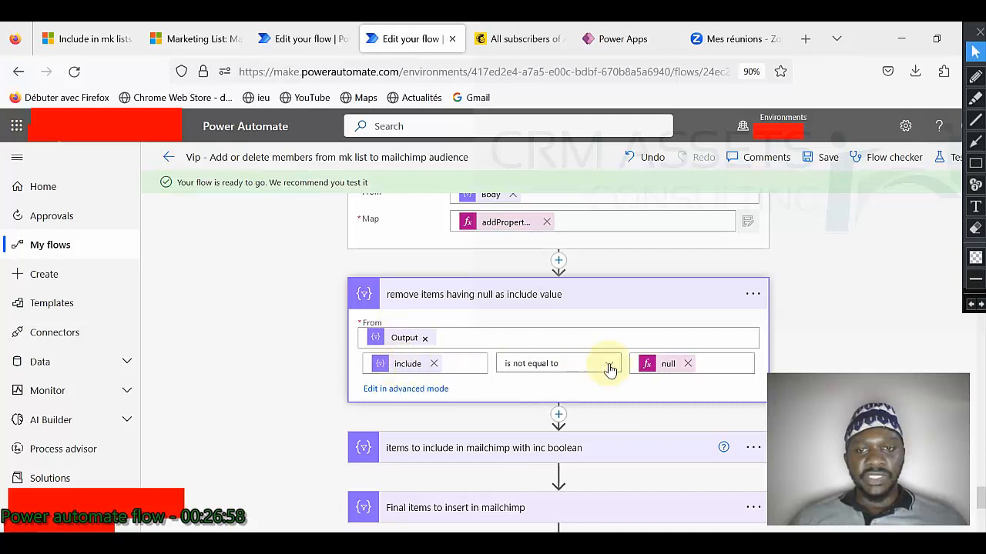
Step: Expand items to include in mailchimp with inc boolean to show its From and Map settings
scroll(548, 385, "down", 2)
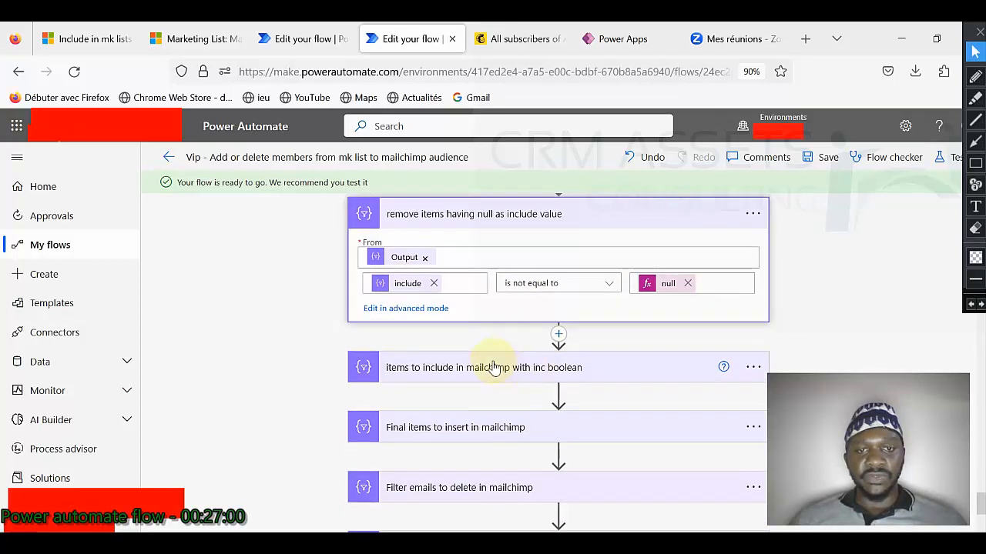
left_click(509, 366)
scroll(388, 370, "down", 2)
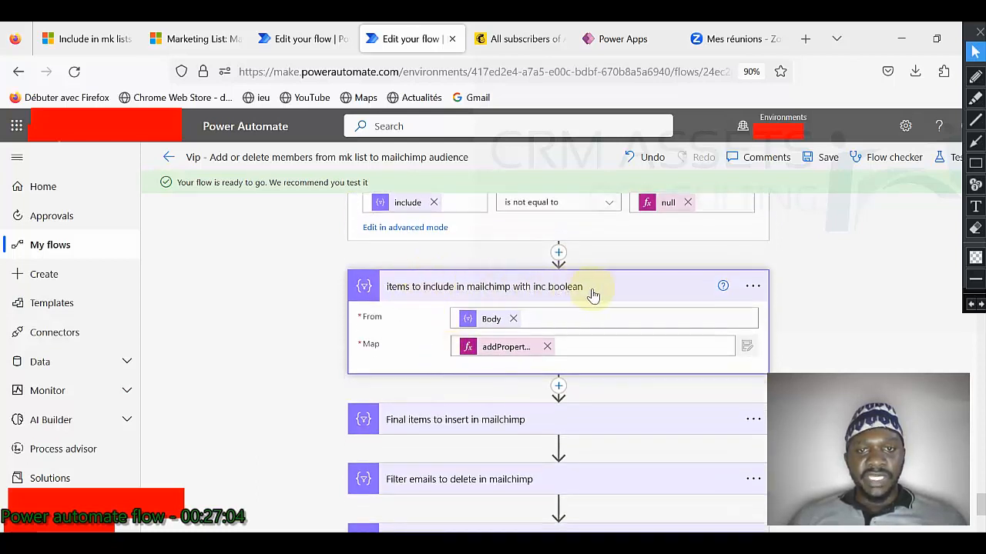
mouse_move(485, 328)
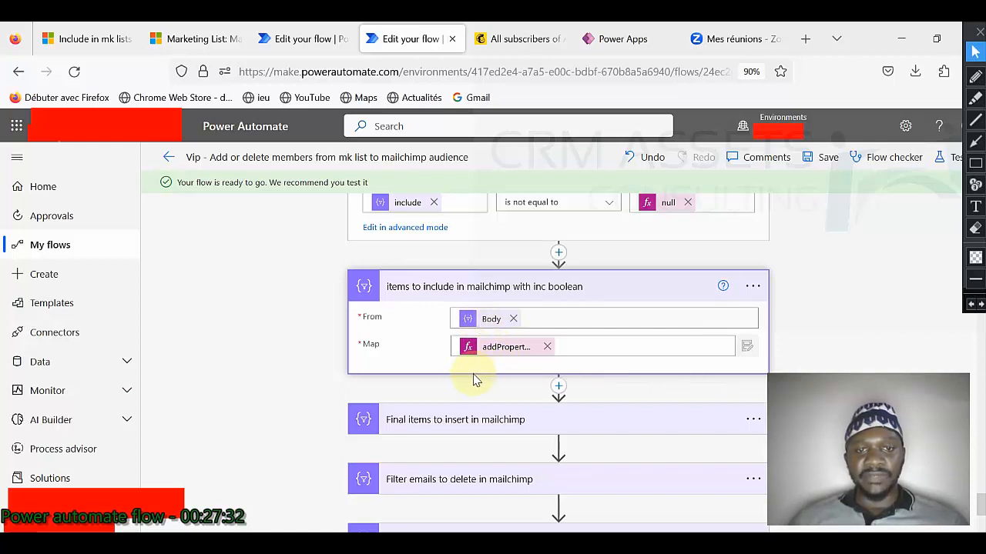
scroll(462, 355, "down", 3)
scroll(462, 349, "down", 1)
Step: Expand Final items to insert, Filter emails to delete, Filter items to delete and Final items to delete
left_click(476, 261)
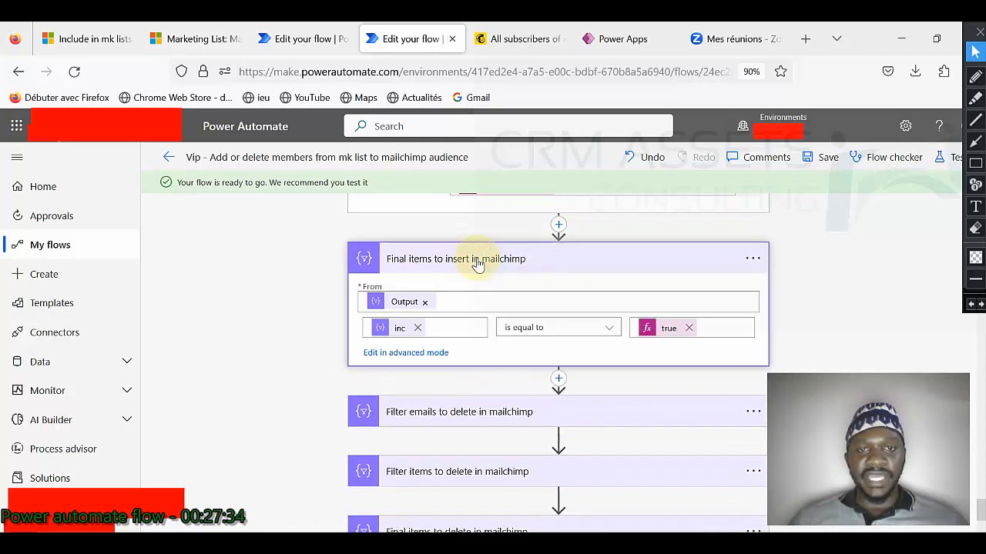
mouse_move(403, 307)
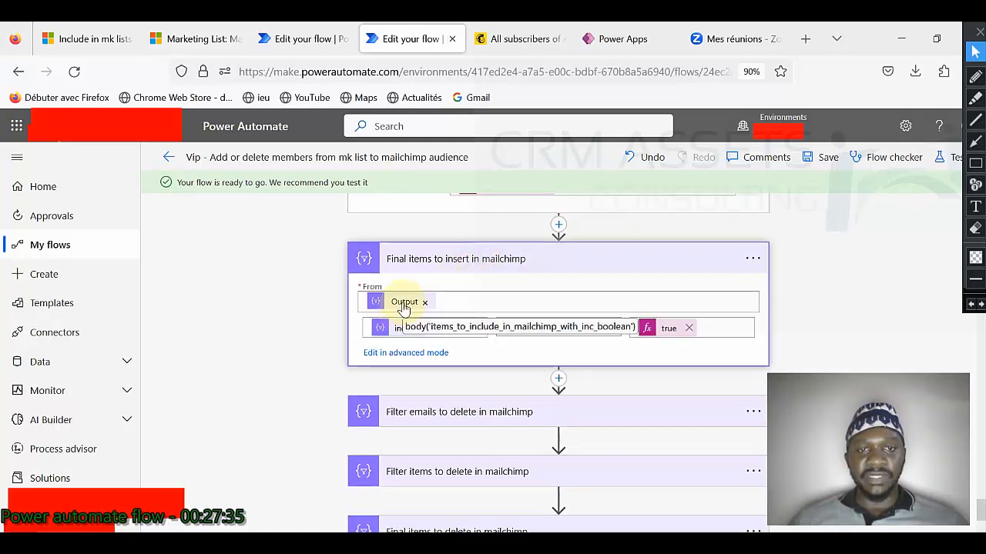
mouse_move(401, 339)
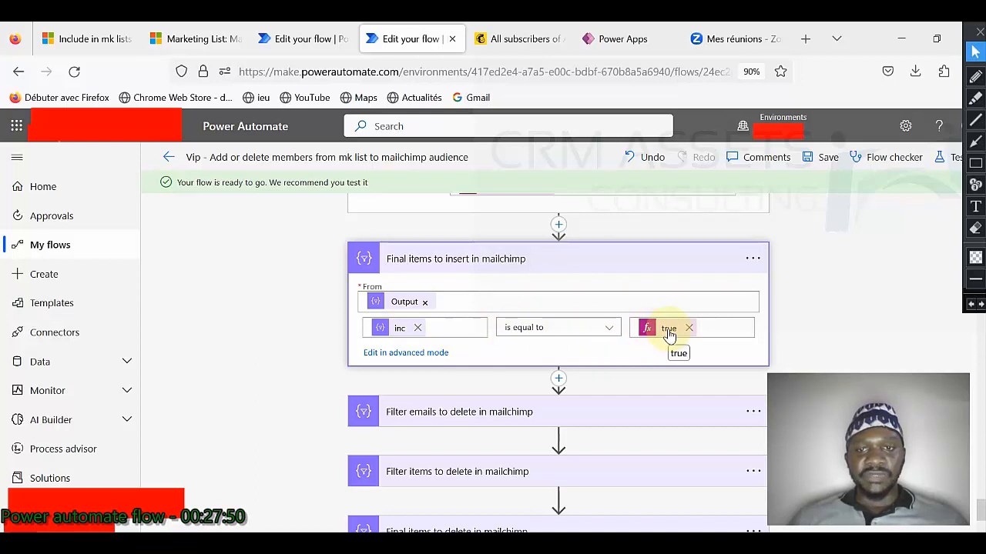
left_click(478, 414)
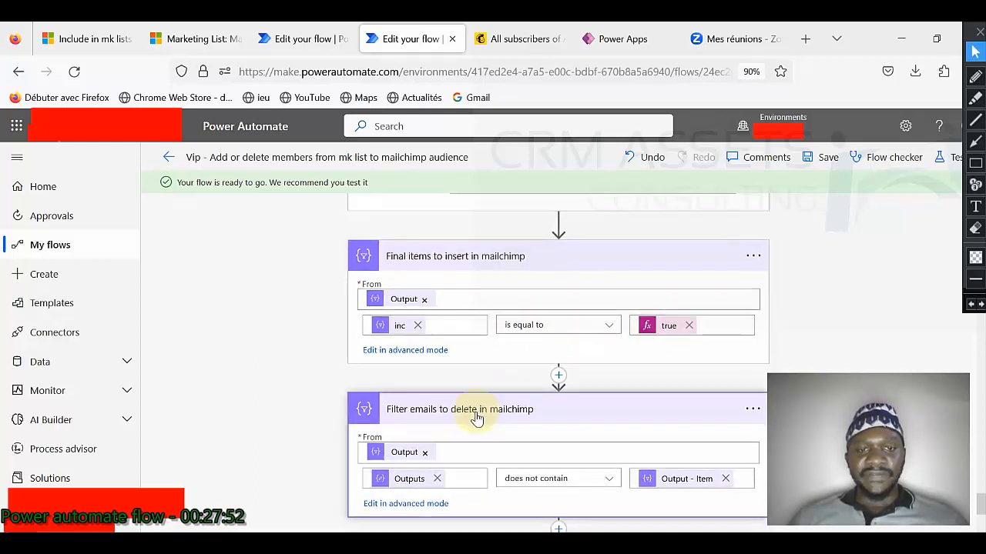
scroll(462, 401, "down", 2)
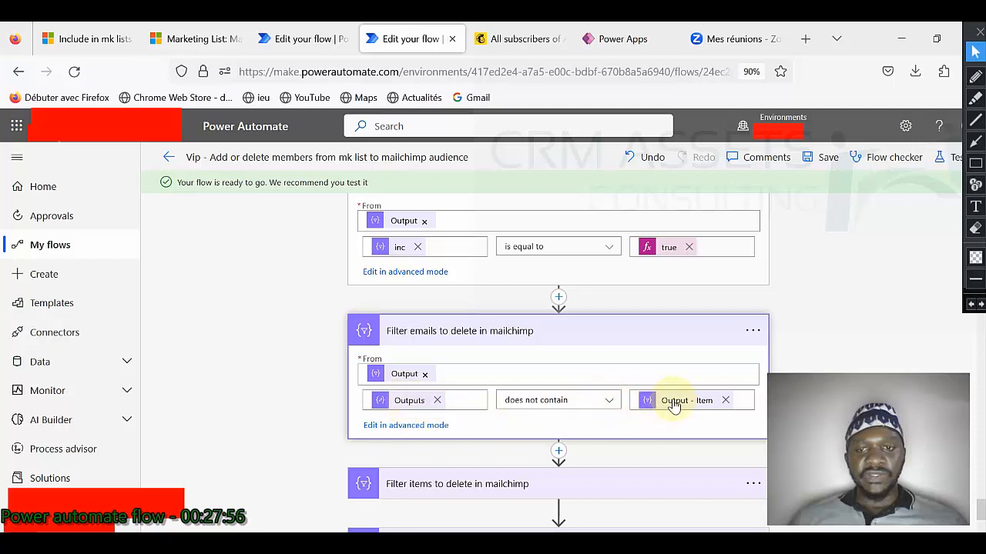
scroll(674, 407, "down", 4)
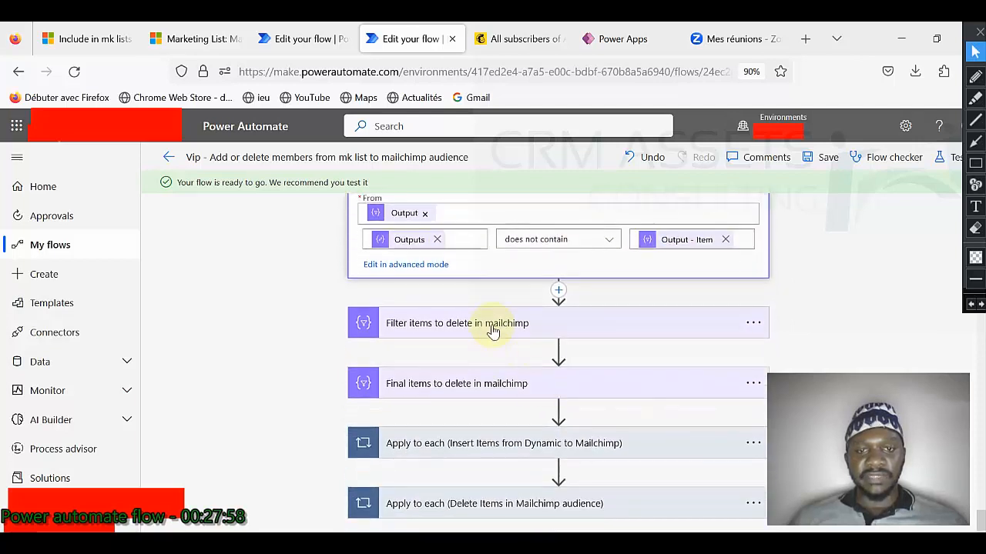
left_click(493, 330)
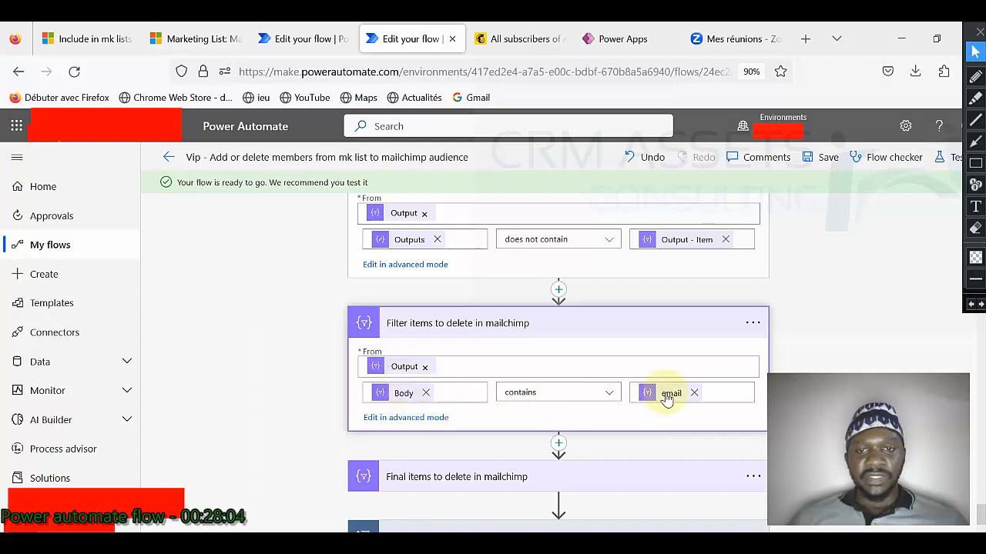
scroll(526, 380, "down", 2)
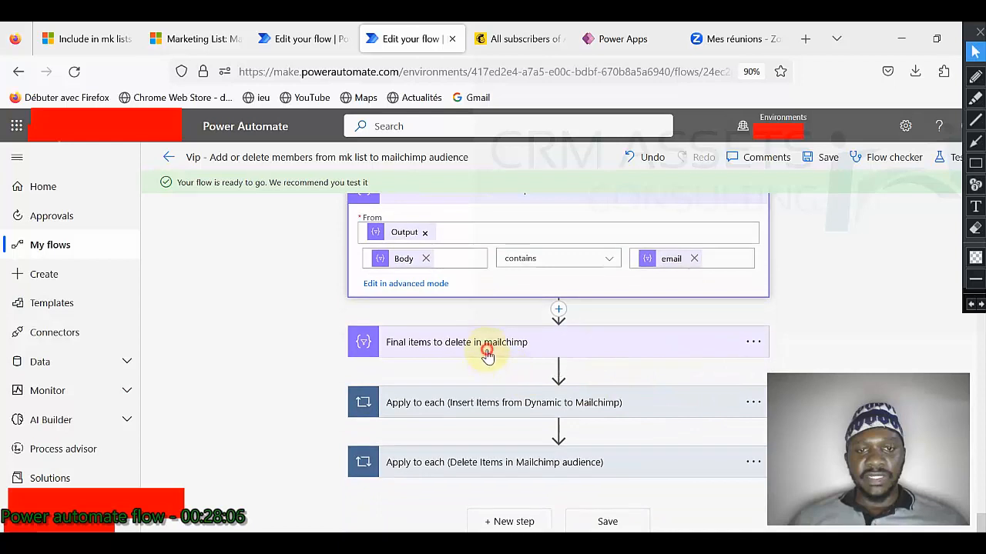
left_click(486, 344)
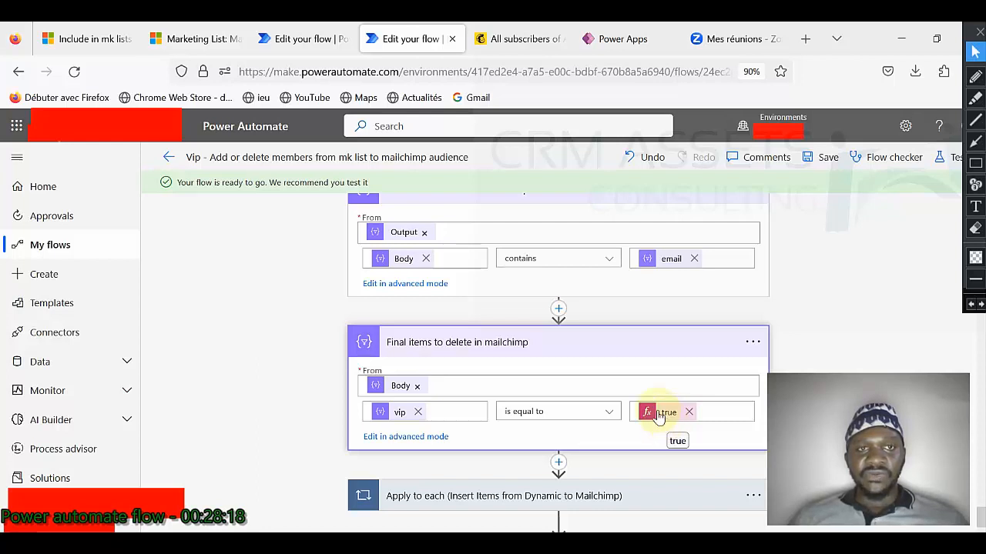
Step: Compare the Vip flow with the other flow's Add member to list action
left_click(292, 47)
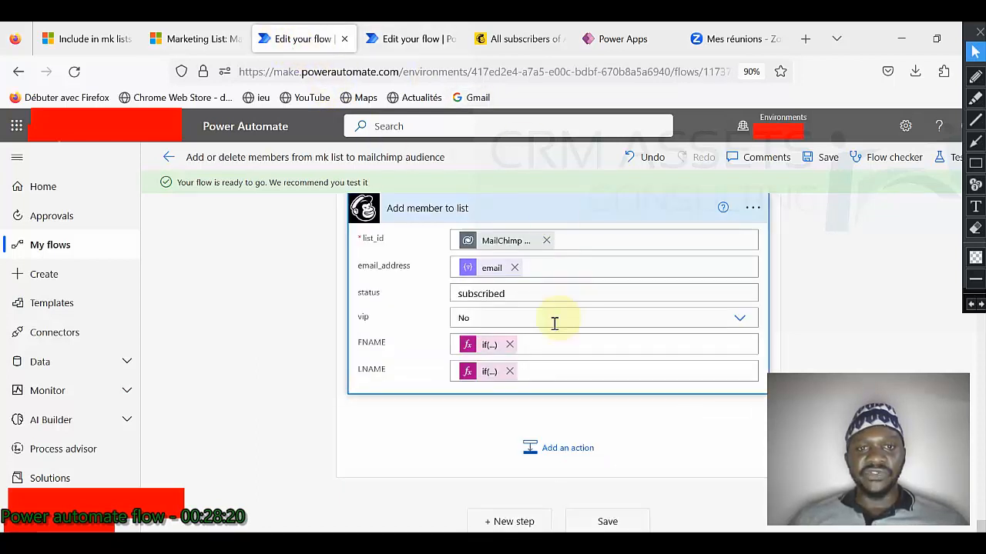
left_click(390, 42)
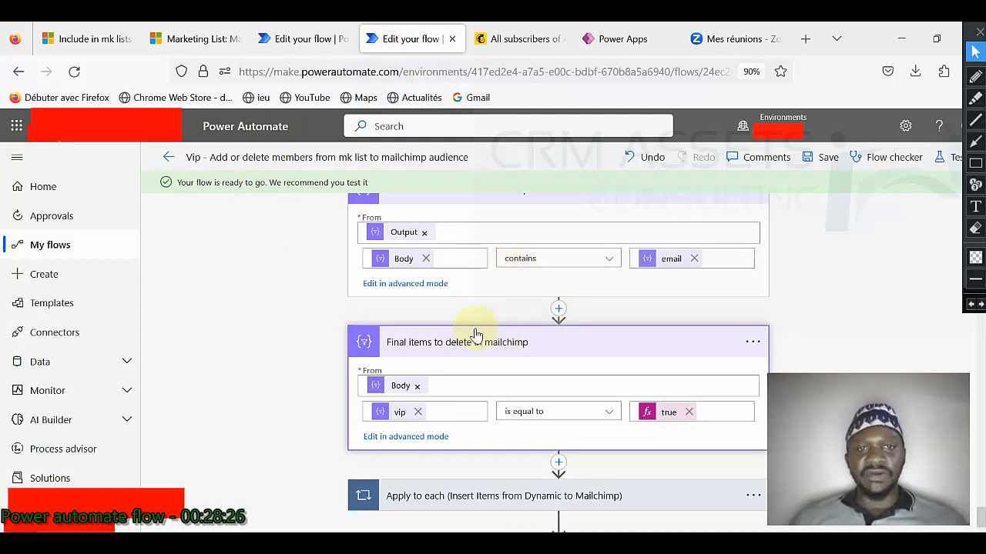
left_click(300, 40)
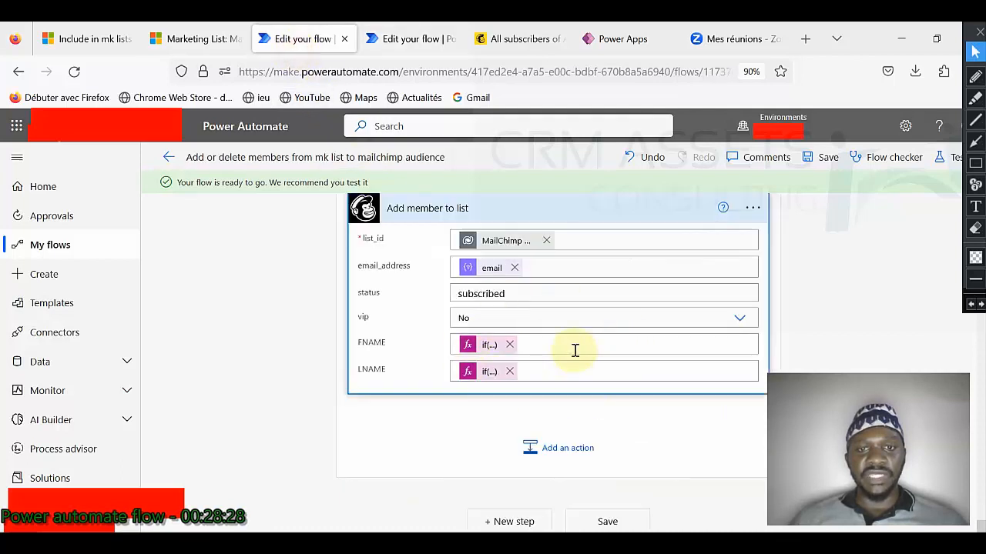
left_click(412, 42)
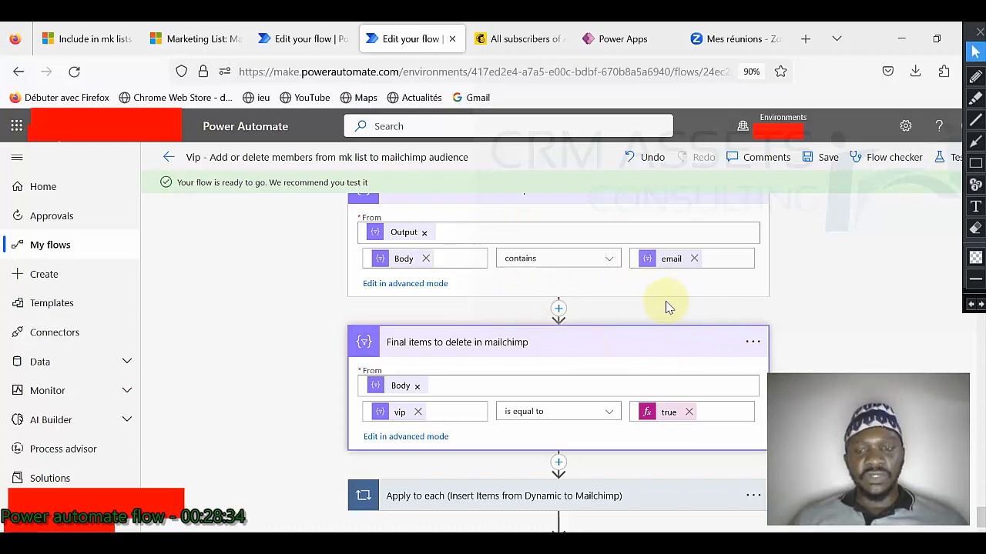
scroll(667, 306, "down", 2)
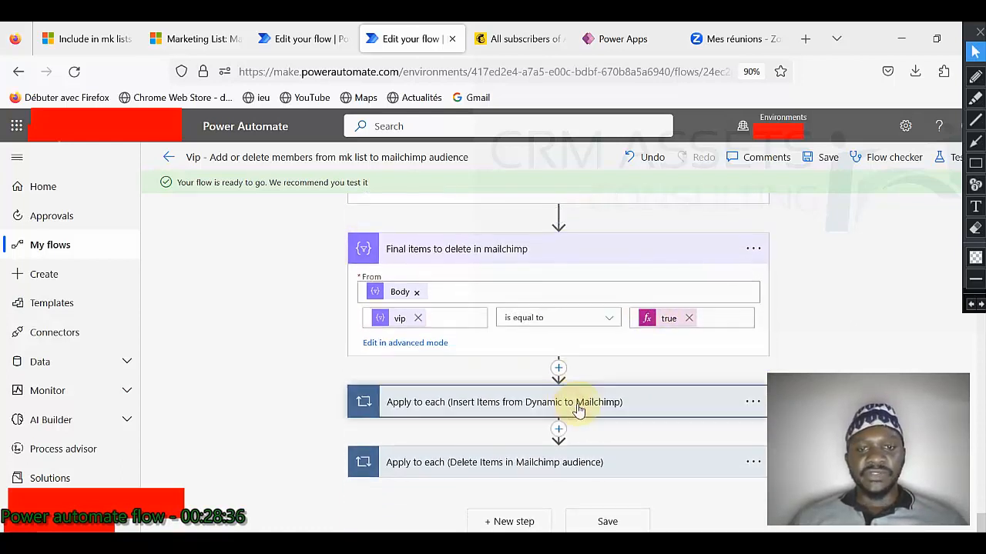
Step: Expand the insert loop's Add member to list and the delete loop's Remove member from list actions
left_click(566, 406)
scroll(563, 413, "down", 1)
mouse_move(386, 379)
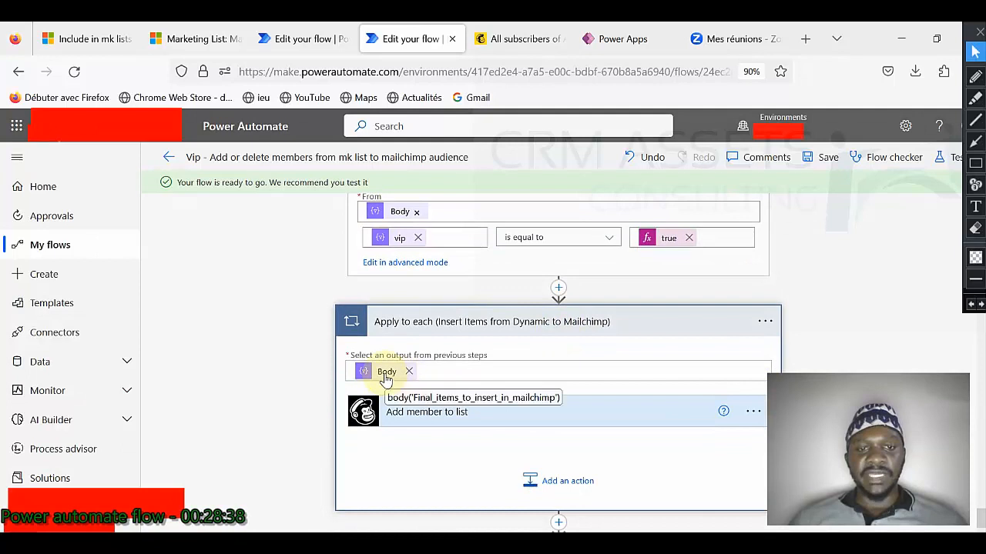
left_click(452, 413)
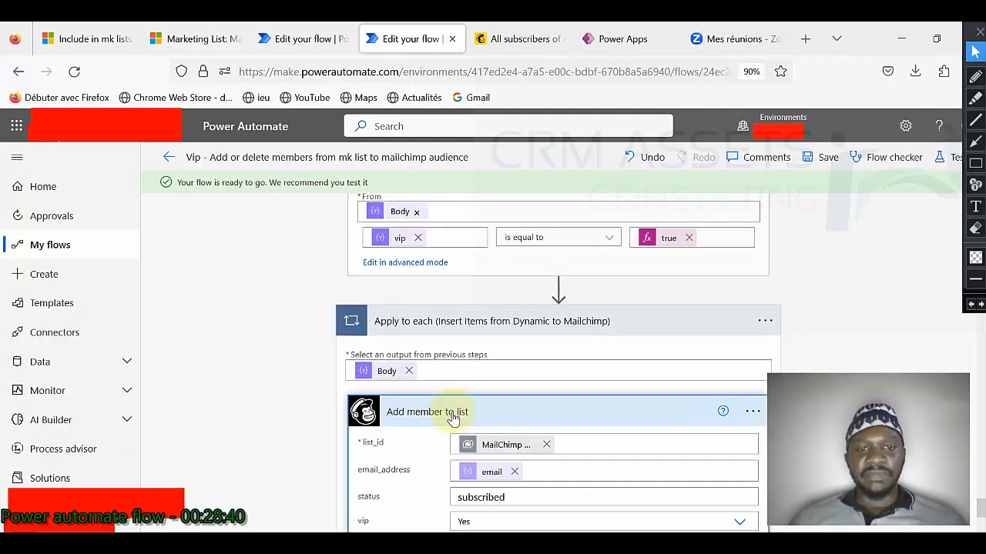
scroll(500, 455, "down", 1)
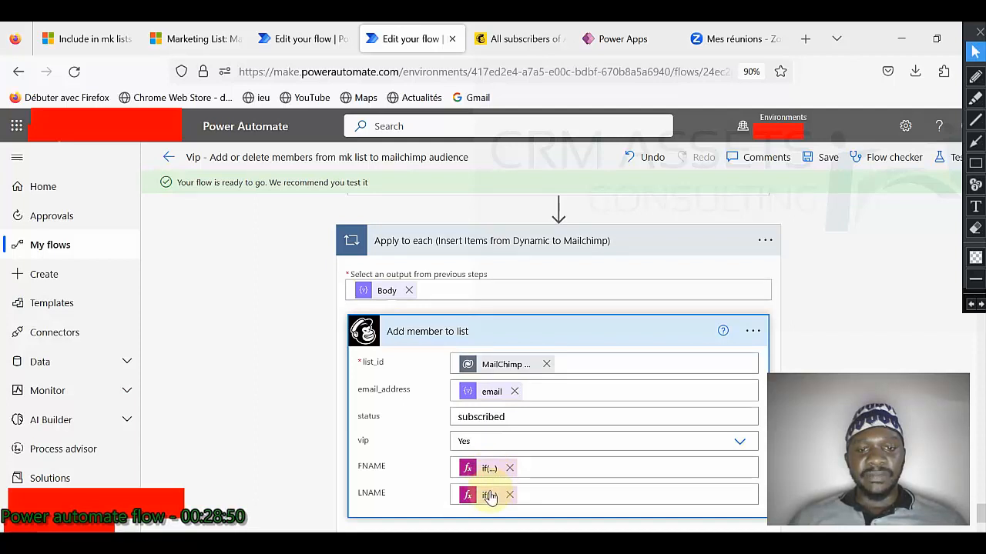
scroll(485, 478, "down", 3)
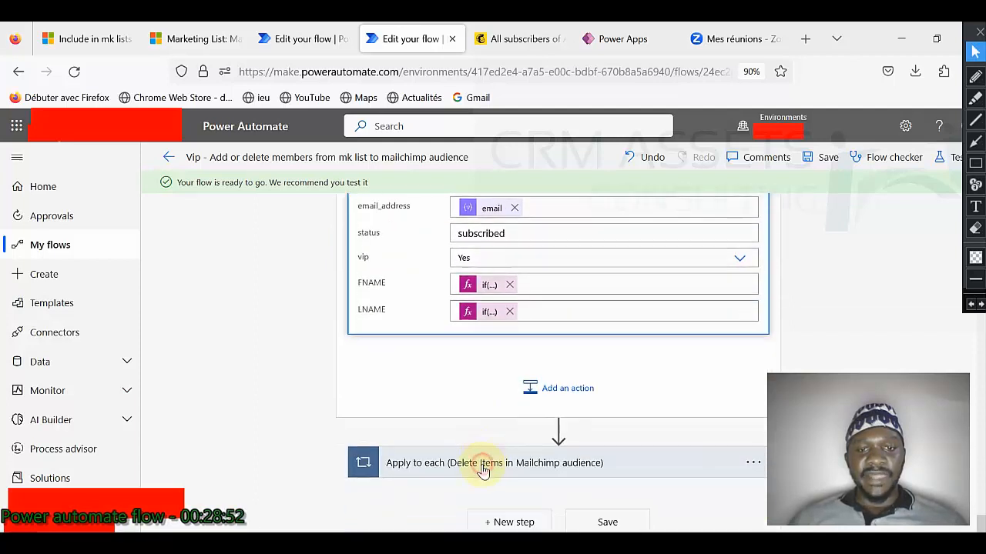
scroll(538, 455, "down", 3)
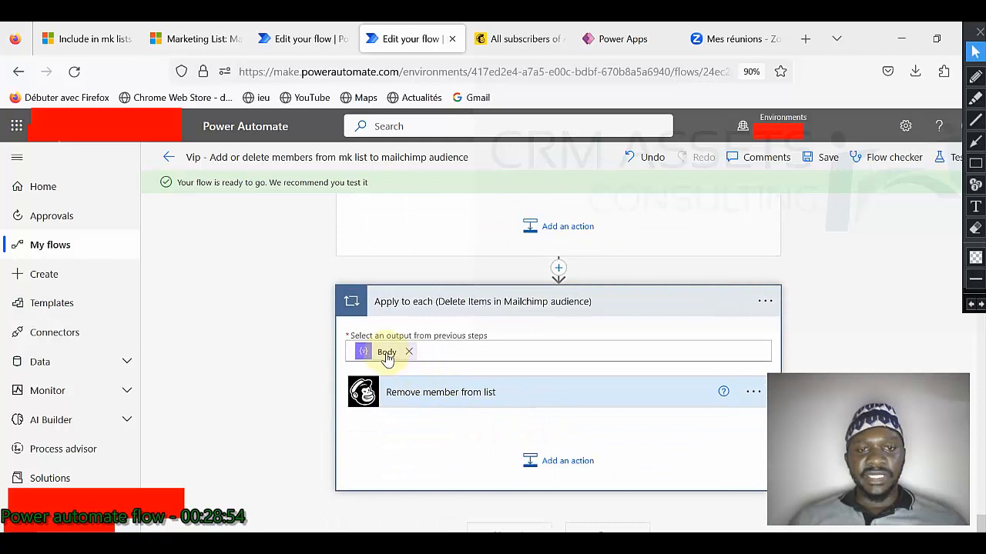
left_click(421, 393)
scroll(500, 446, "down", 1)
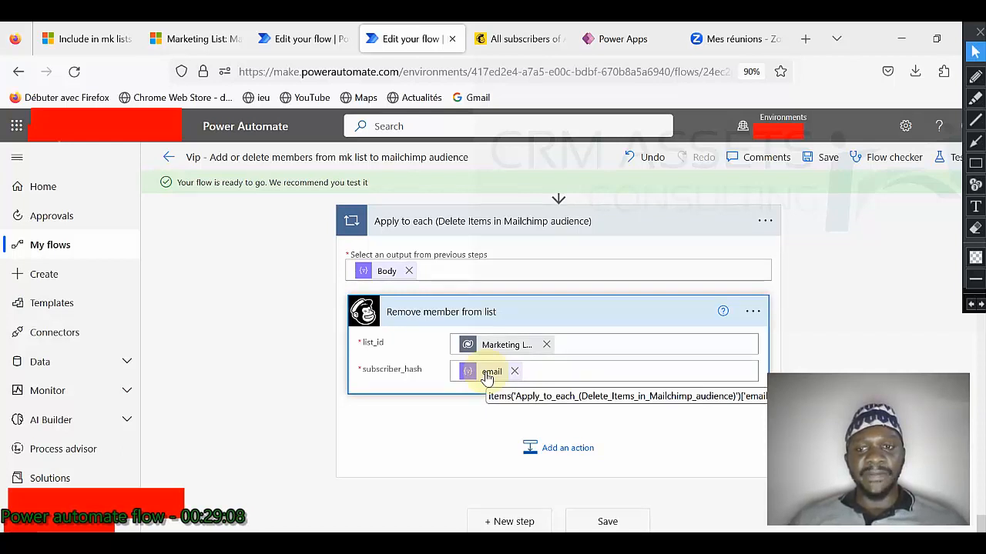
left_click(300, 41)
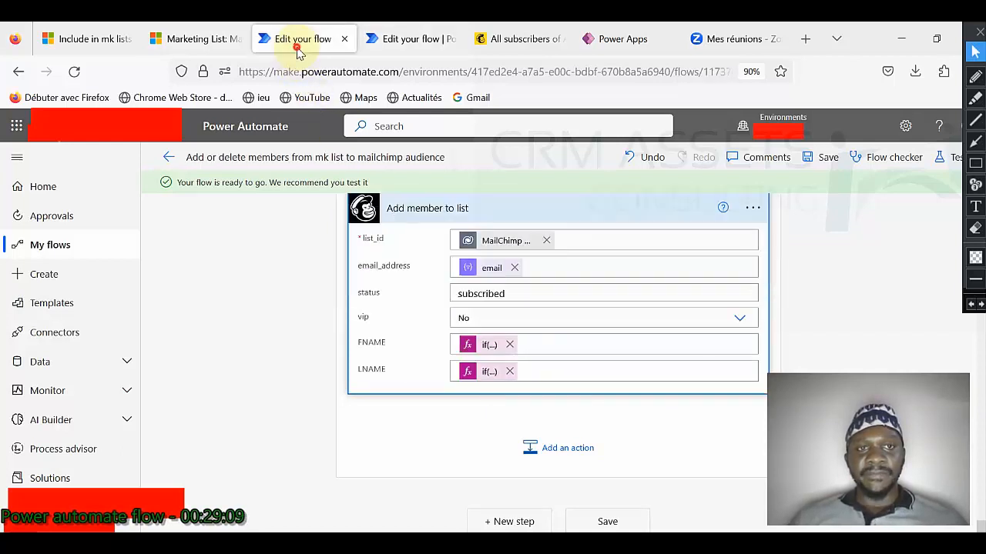
Step: Test the flow automatically using the recently used trigger from the Succeeded run
left_click(949, 157)
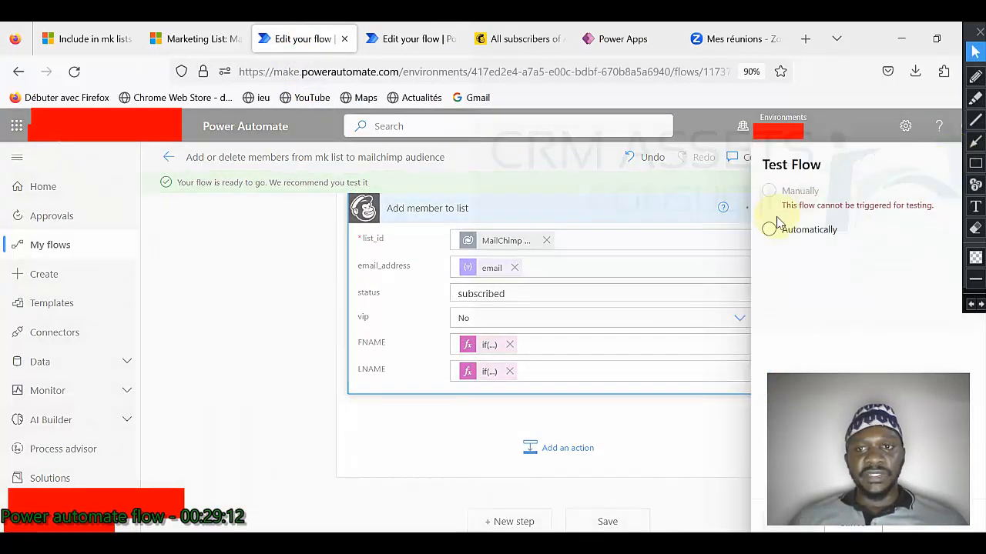
left_click(768, 230)
left_click(793, 254)
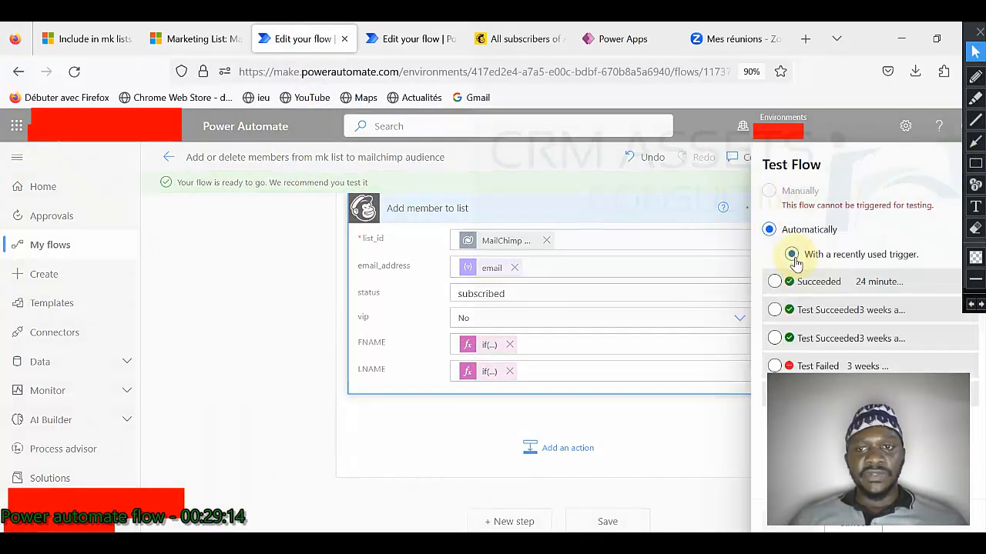
left_click(775, 282)
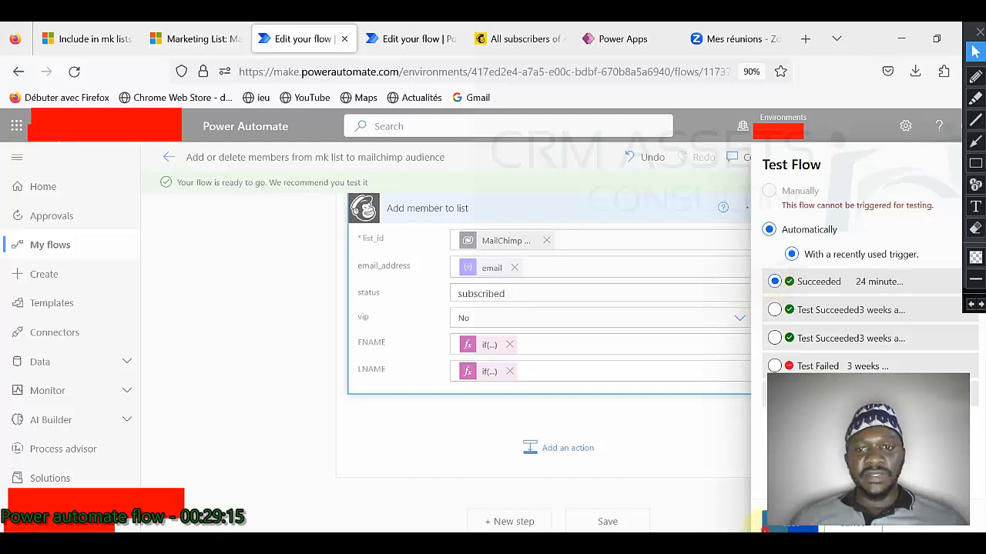
left_click(765, 529)
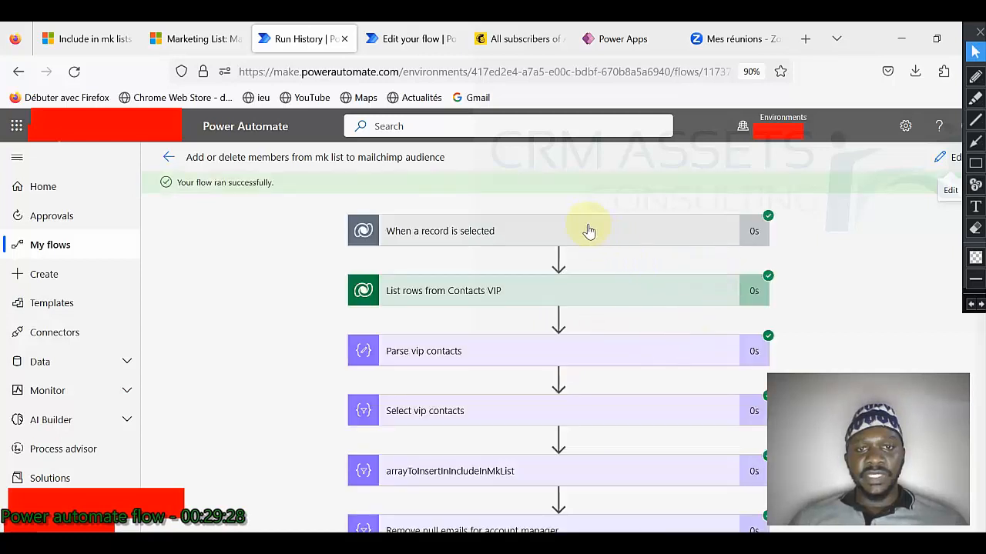
Step: Review the When a record is selected trigger's run details, then collapse it
left_click(588, 233)
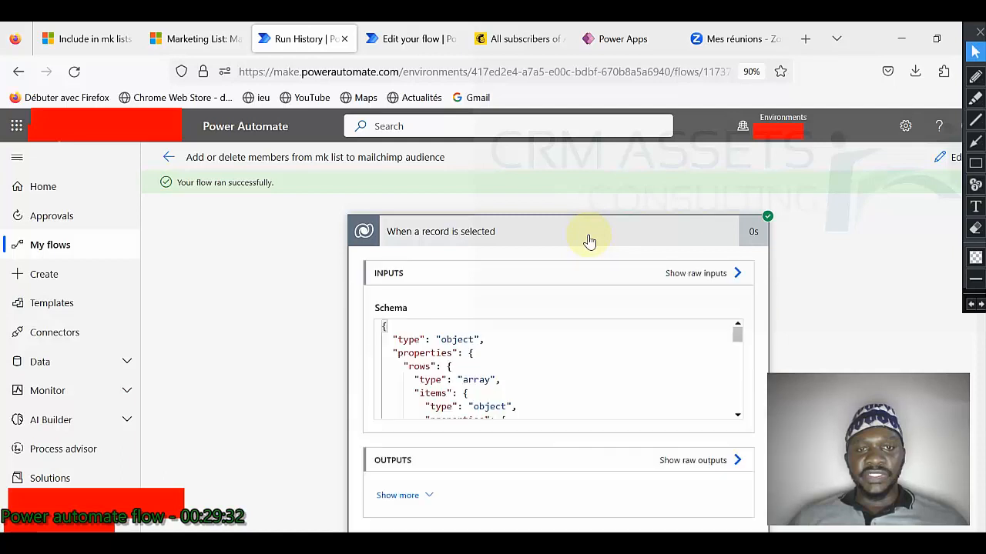
scroll(590, 363, "down", 10)
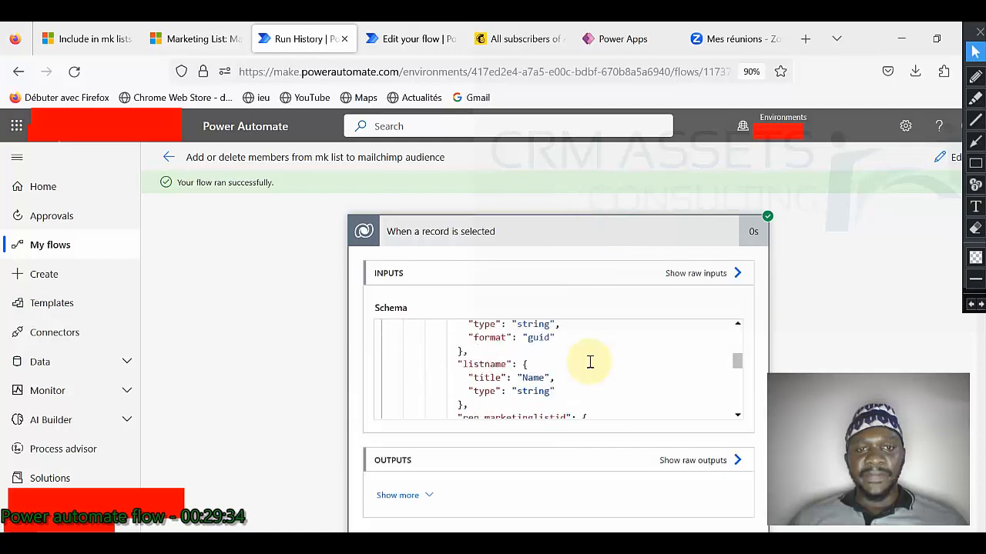
left_click(563, 238)
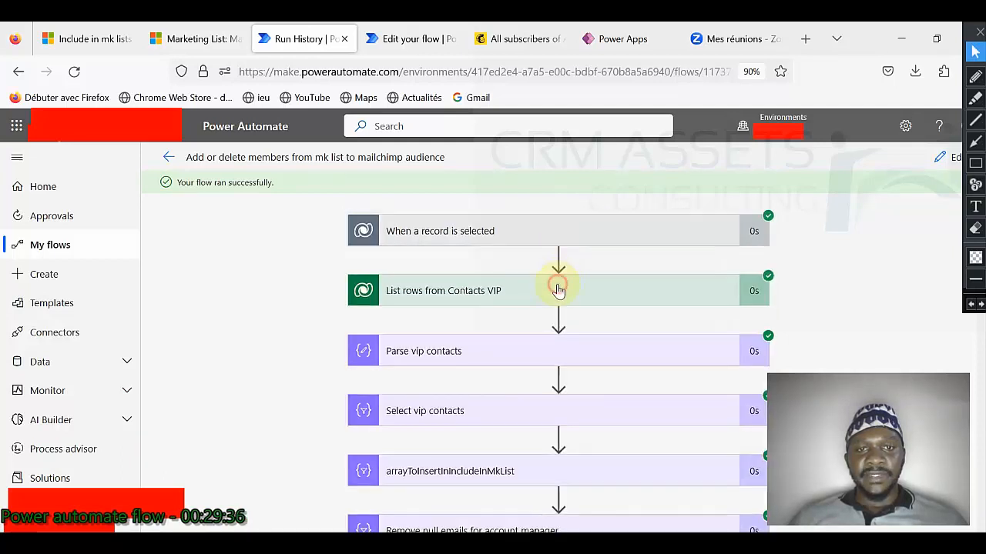
Step: Read the full raw output of the List rows from Contacts VIP step
left_click(559, 288)
scroll(585, 335, "down", 2)
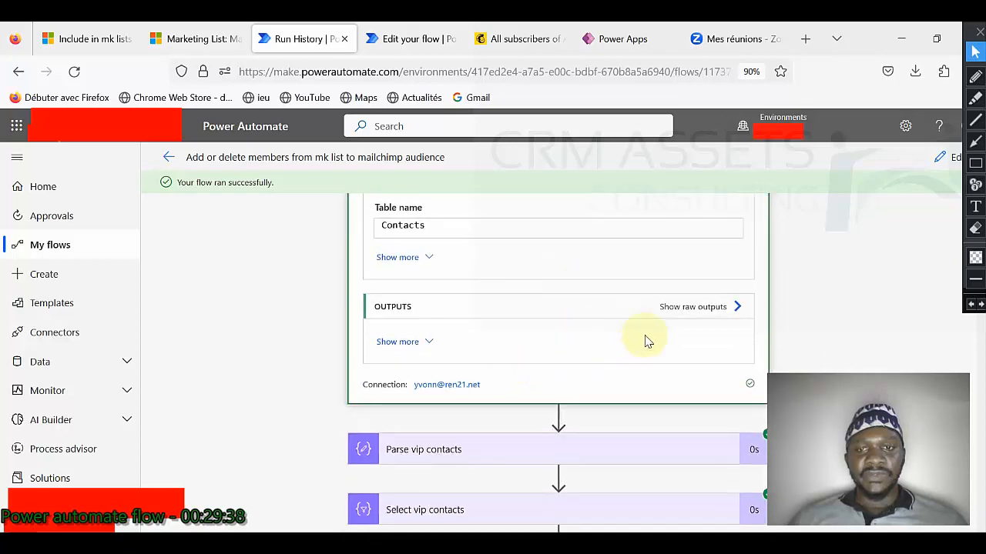
left_click(692, 308)
scroll(679, 328, "down", 5)
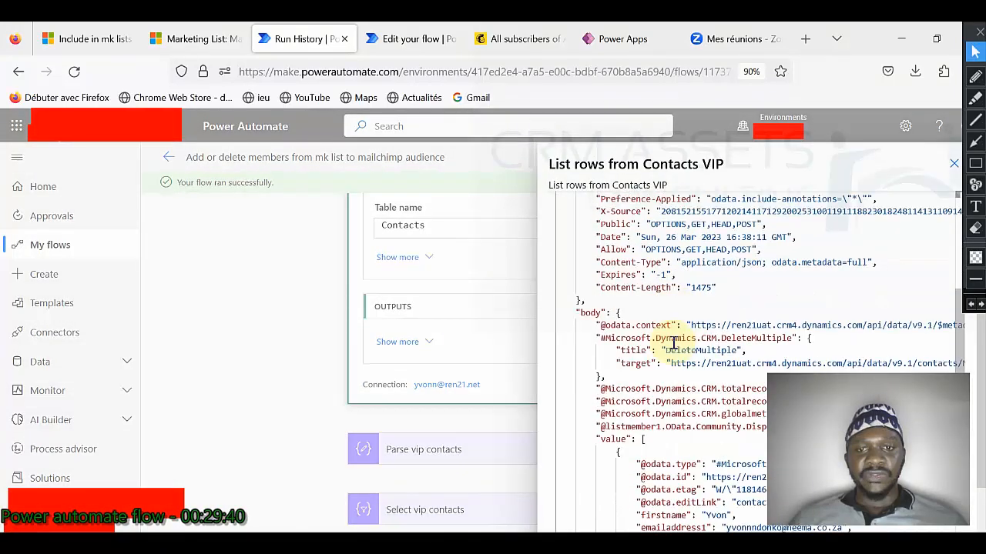
scroll(674, 343, "up", 5)
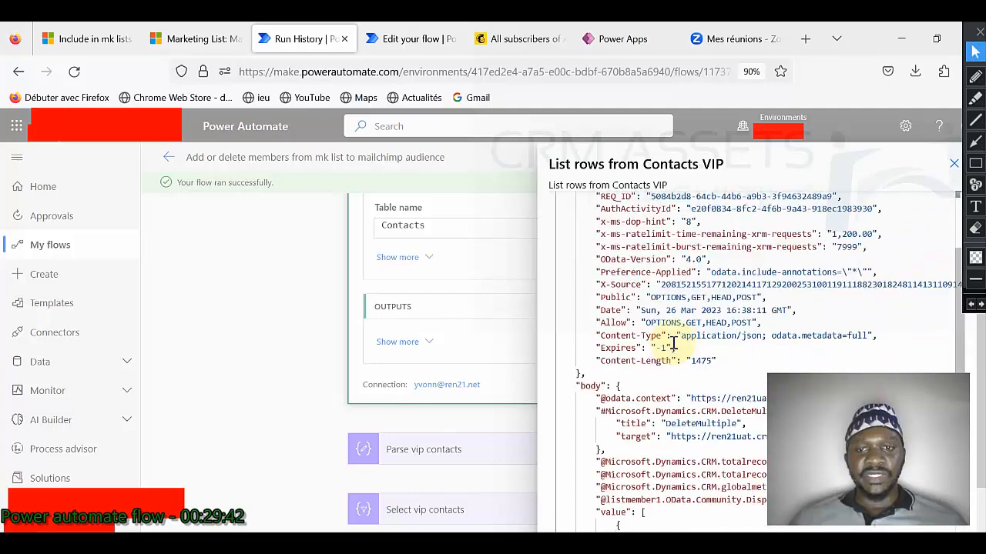
scroll(673, 343, "down", 5)
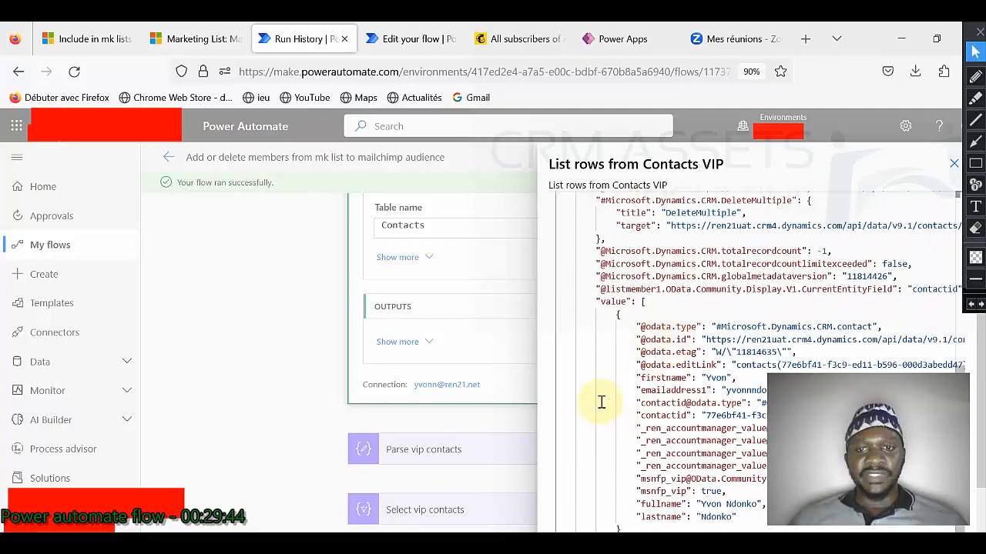
left_click(953, 168)
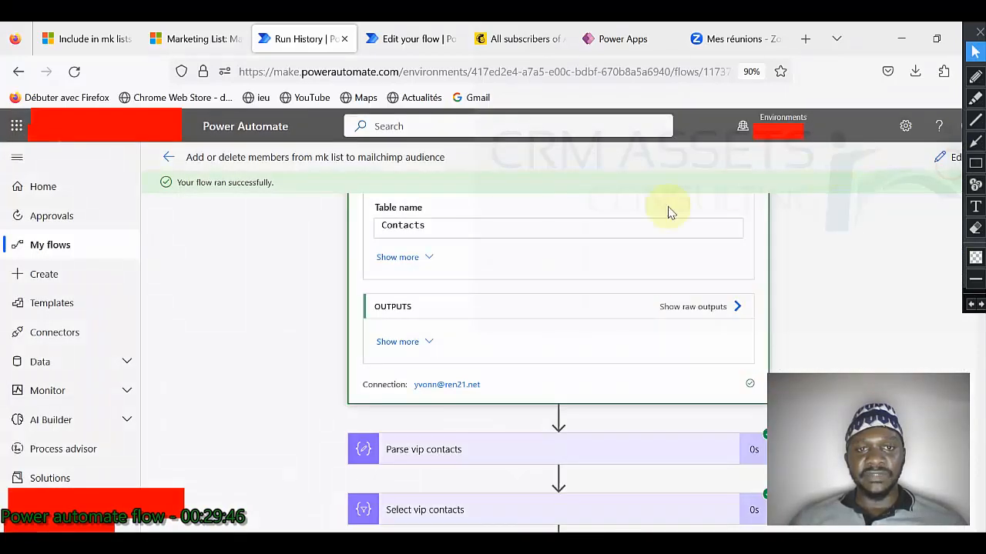
Step: Inspect the Parse vip contacts step's inputs and outputs
scroll(565, 280, "down", 5)
left_click(477, 218)
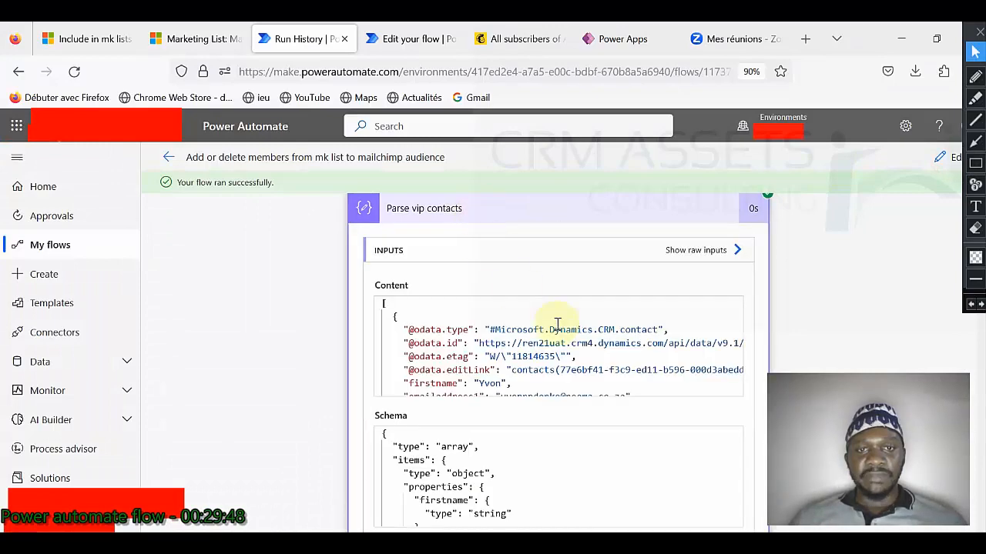
scroll(576, 334, "down", 2)
scroll(661, 413, "down", 3)
scroll(598, 411, "down", 5)
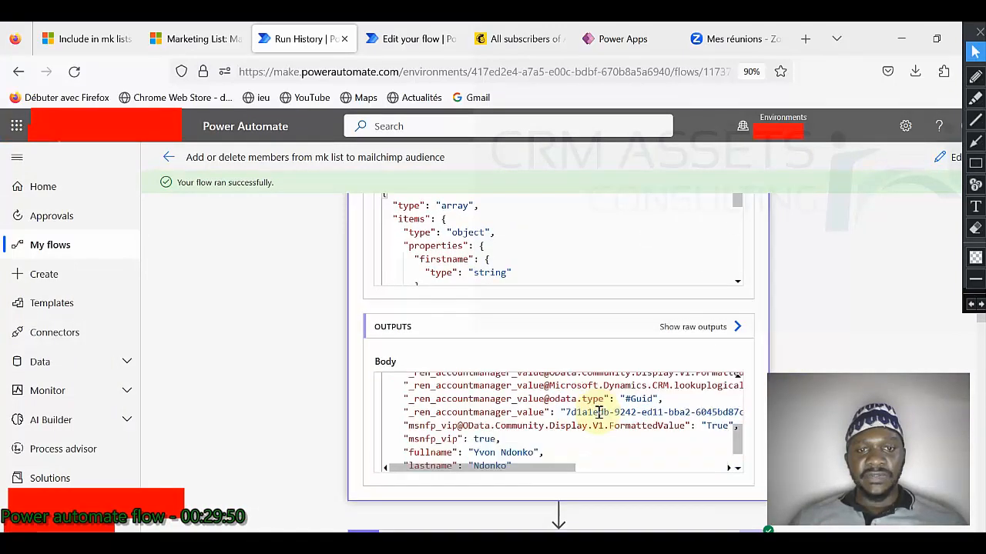
scroll(600, 369, "down", 4)
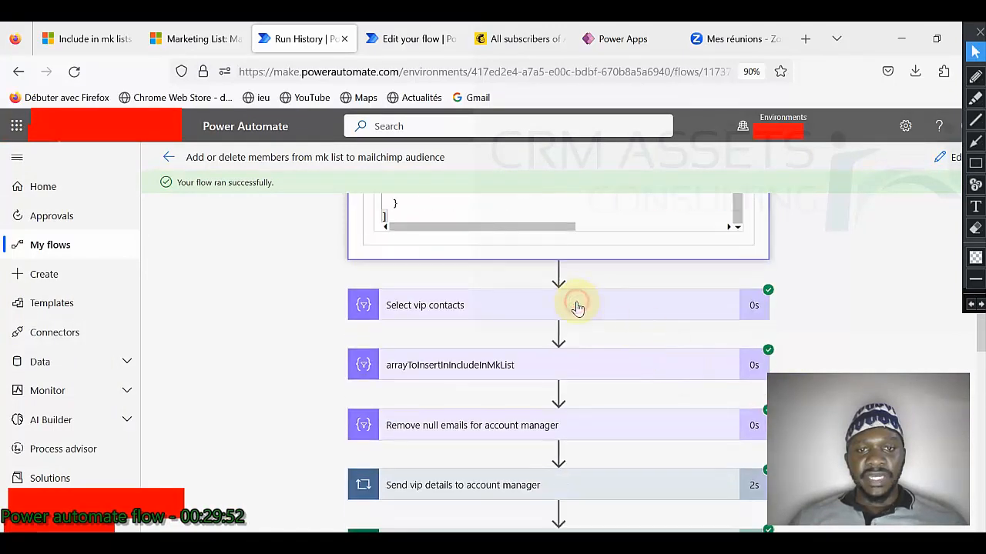
Step: Read the Body output of the Select vip contacts step
left_click(578, 307)
scroll(715, 308, "down", 5)
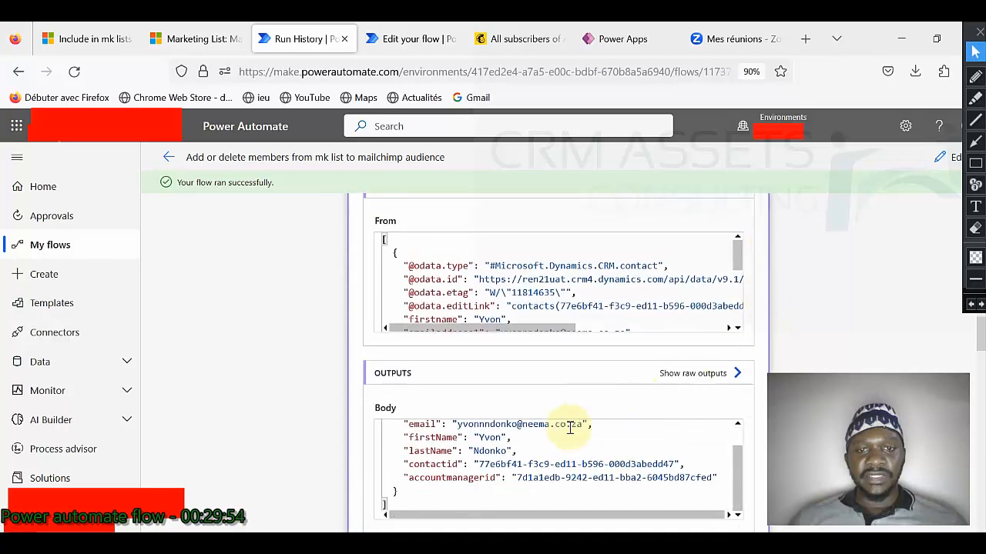
scroll(462, 454, "up", 3)
scroll(350, 458, "down", 1)
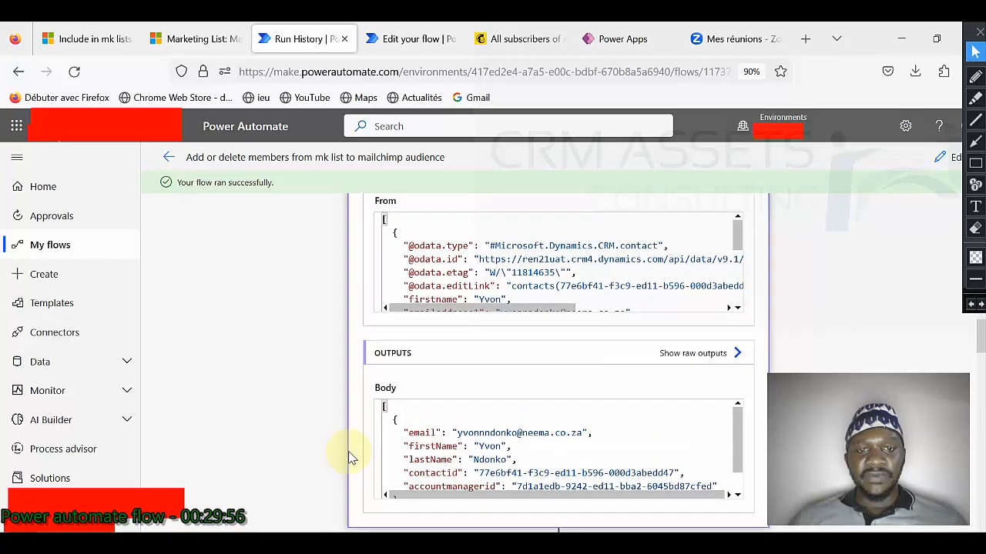
scroll(351, 457, "down", 3)
Step: Read the arrayToInsertInIncludeInMkList step's run results
left_click(496, 351)
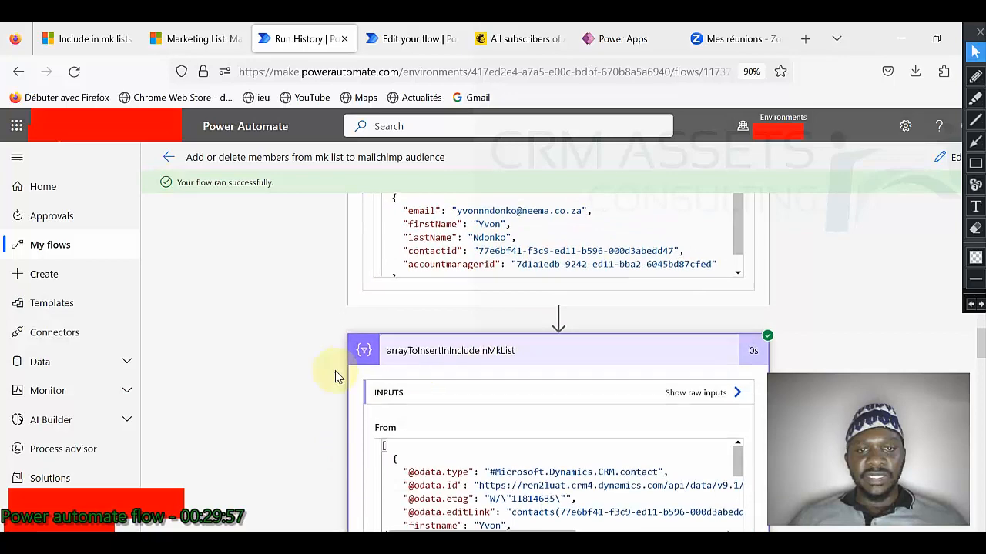
scroll(376, 374, "down", 1)
scroll(274, 374, "down", 3)
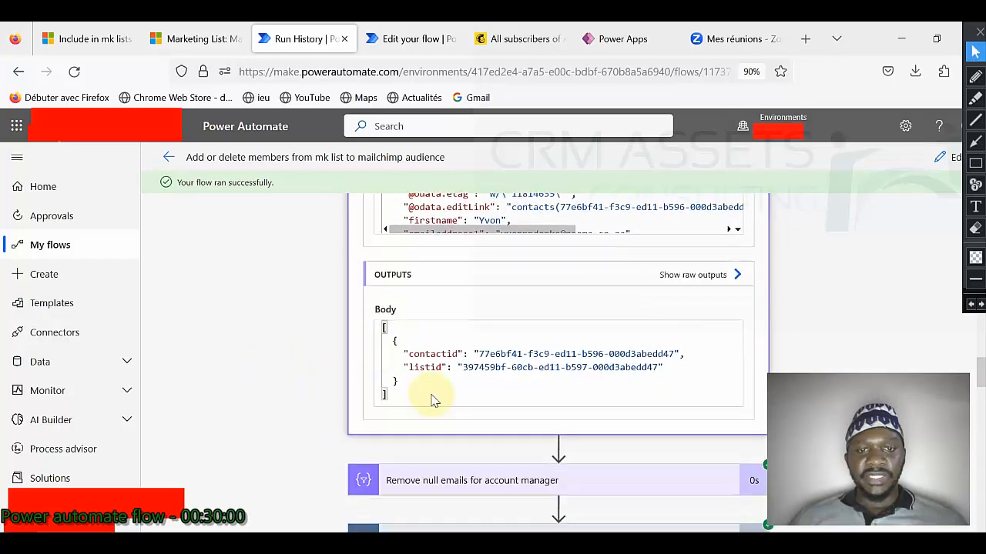
scroll(432, 399, "down", 1)
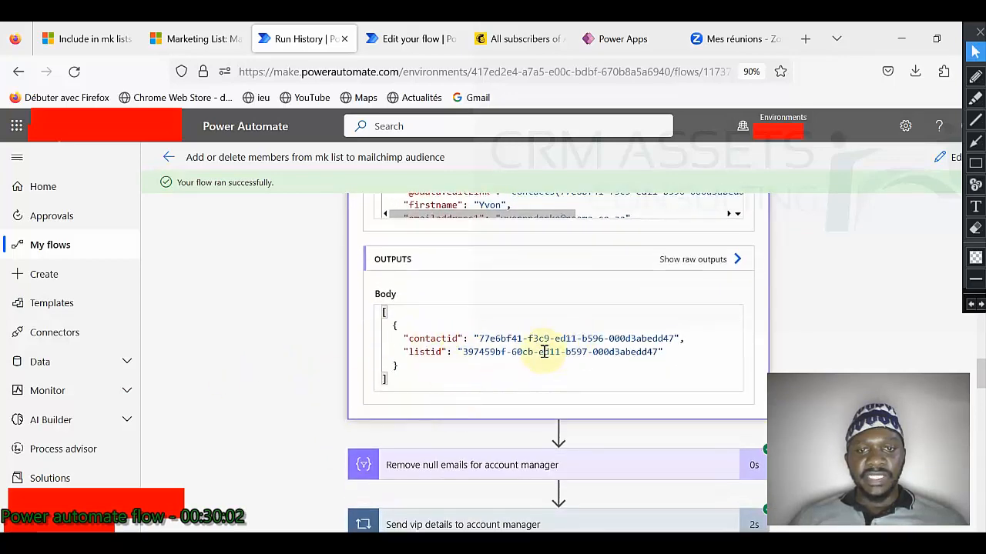
scroll(362, 350, "down", 3)
Step: Review the Remove null emails for account manager step's inputs and Body output
left_click(479, 308)
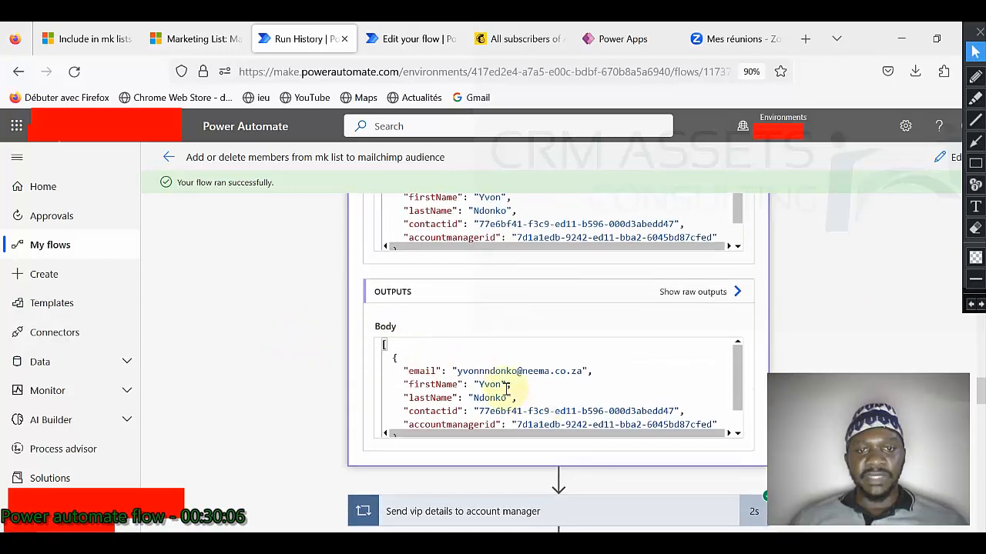
scroll(506, 388, "down", 1)
scroll(506, 388, "up", 1)
scroll(506, 388, "down", 1)
scroll(506, 388, "up", 1)
scroll(329, 351, "down", 5)
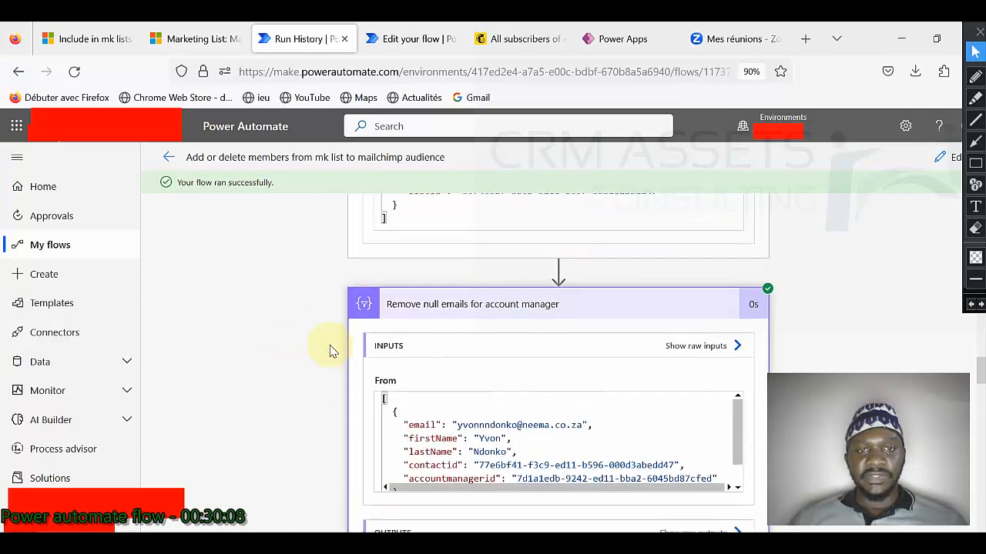
scroll(386, 356, "up", 2)
scroll(337, 332, "up", 3)
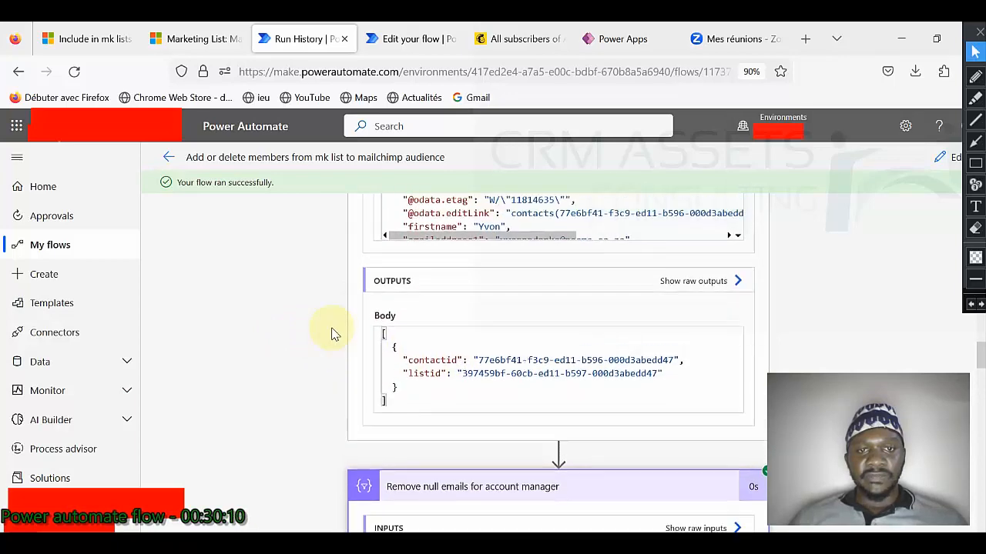
scroll(462, 327, "down", 3)
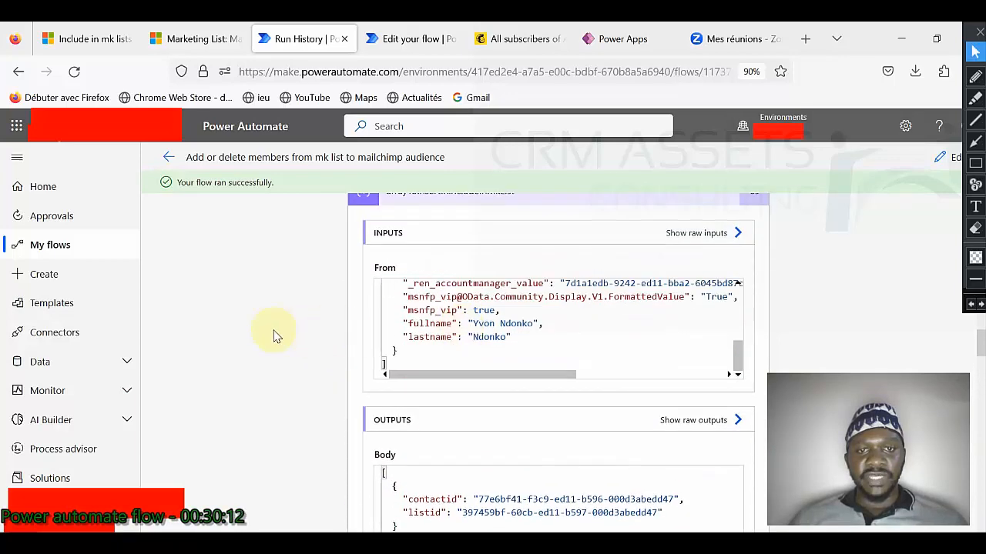
scroll(276, 337, "down", 4)
scroll(276, 337, "down", 6)
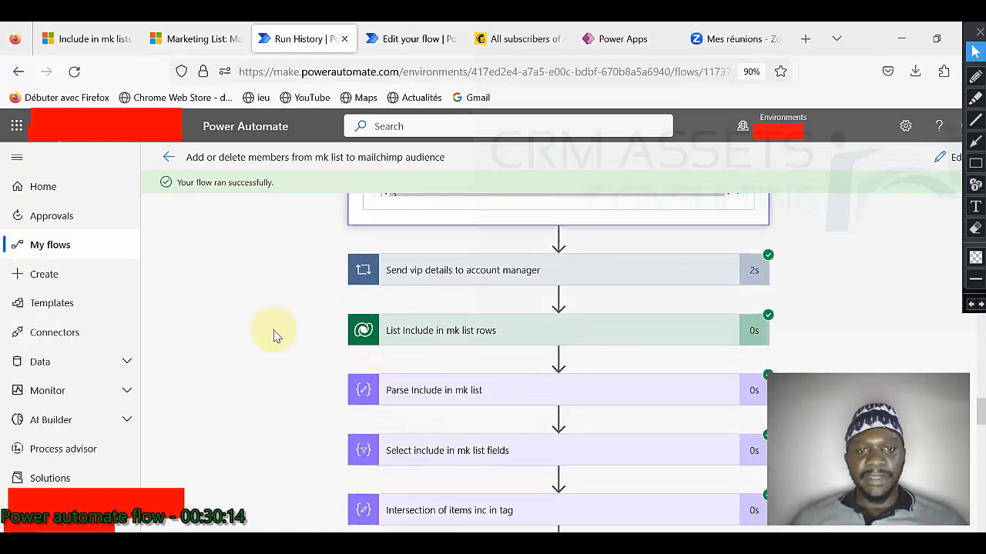
Step: Inspect the Send vip details to account manager loop and its Get a row by ID step
left_click(506, 285)
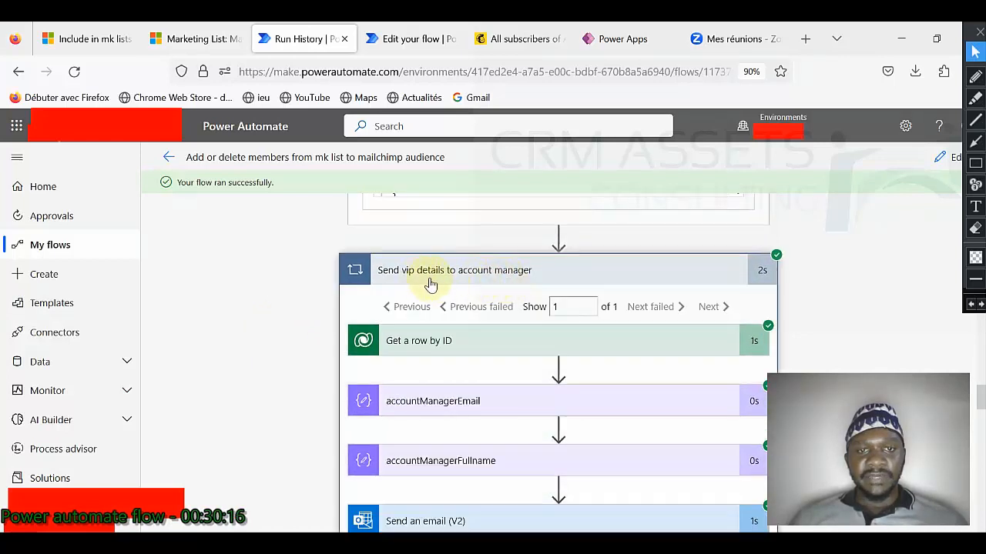
scroll(291, 297, "down", 4)
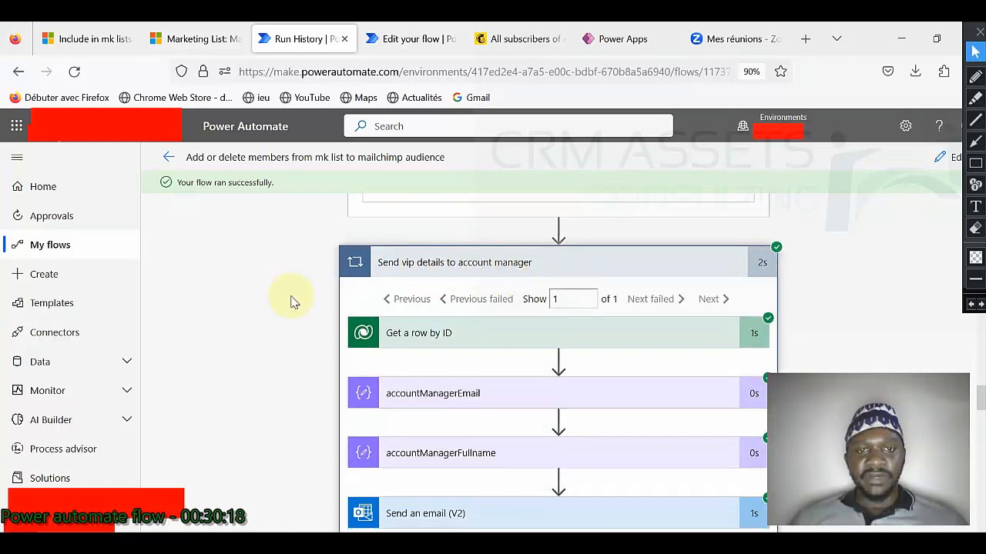
scroll(433, 302, "up", 2)
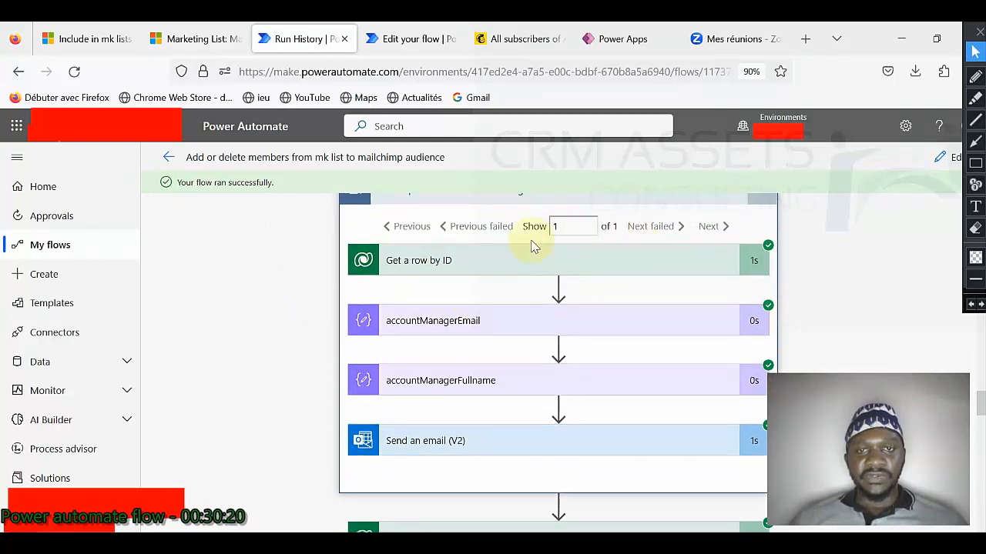
left_click(515, 265)
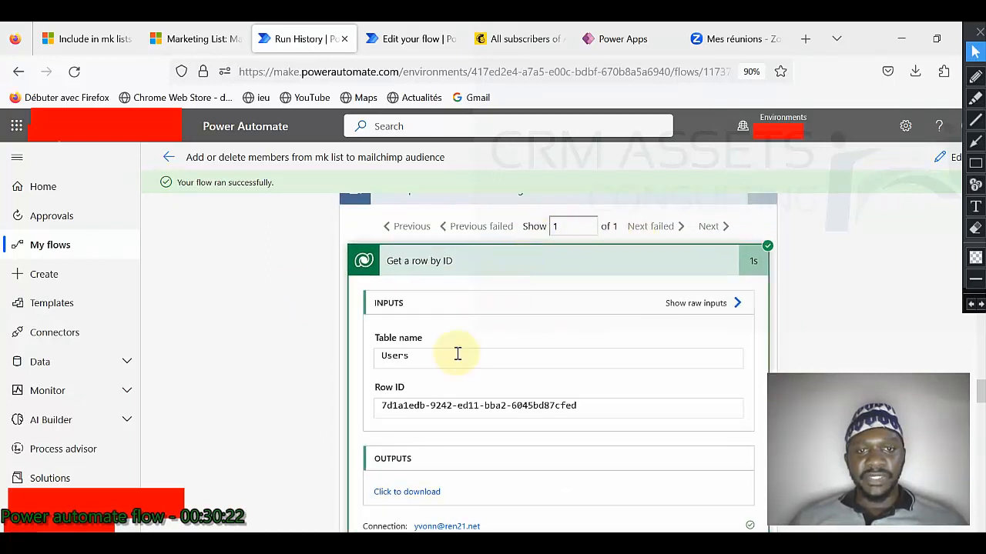
scroll(282, 381, "down", 8)
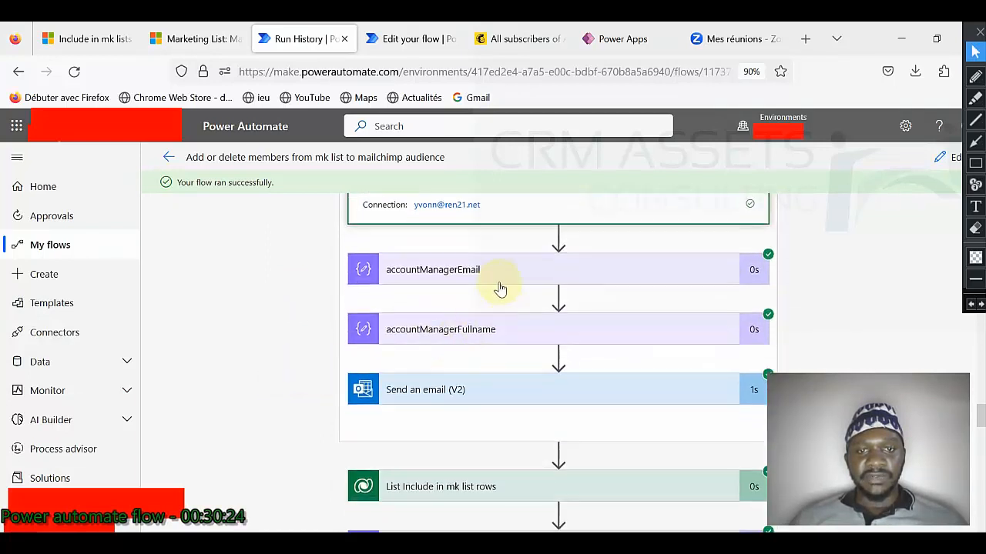
Step: Check the accountManagerEmail and accountManagerFullname step results
left_click(501, 277)
scroll(334, 420, "down", 3)
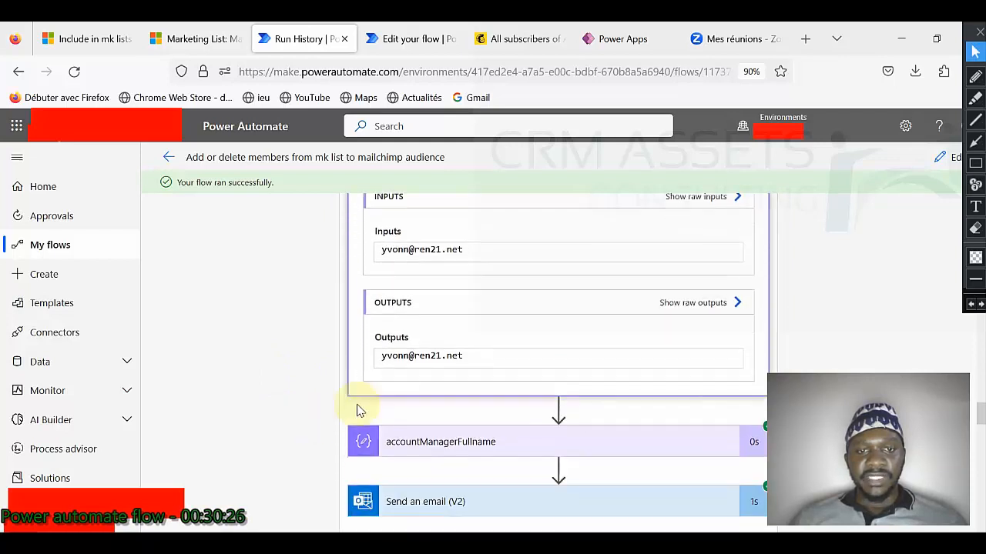
left_click(455, 401)
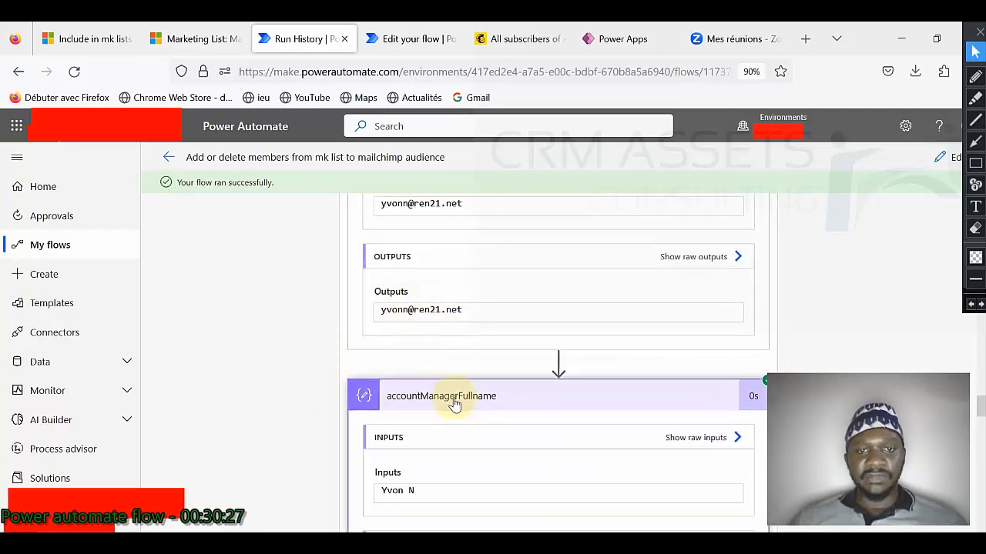
scroll(268, 398, "down", 5)
scroll(447, 322, "down", 3)
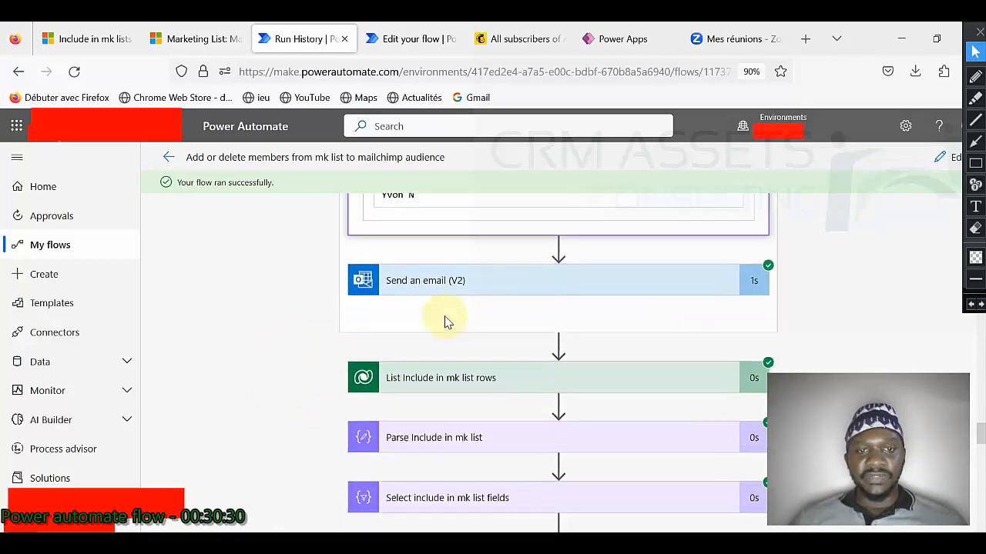
Step: Review Send an email (V2) recipients, subject 'Confirmation to include VIP contacts in mailchimp list.' and body
left_click(462, 282)
scroll(416, 299, "down", 1)
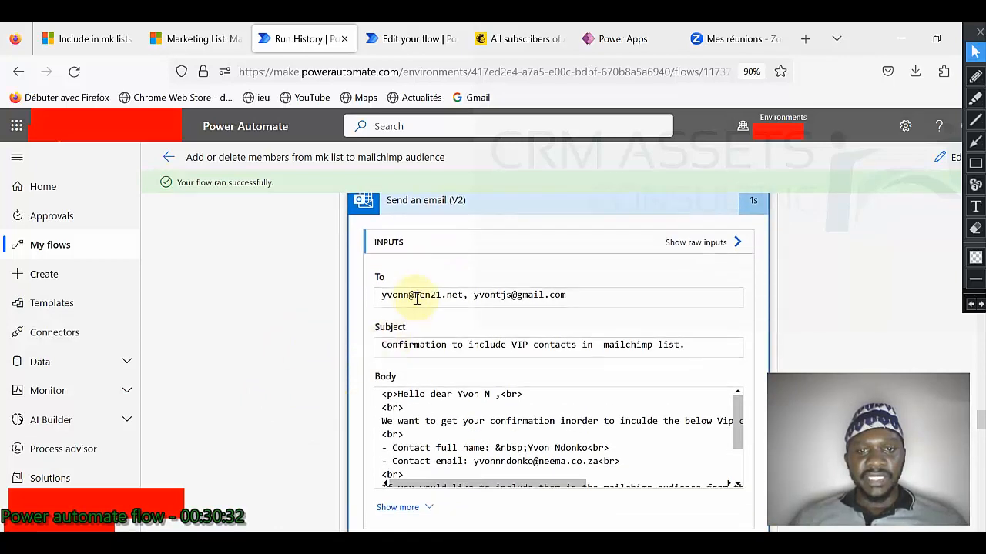
scroll(431, 308, "down", 3)
scroll(483, 287, "down", 2)
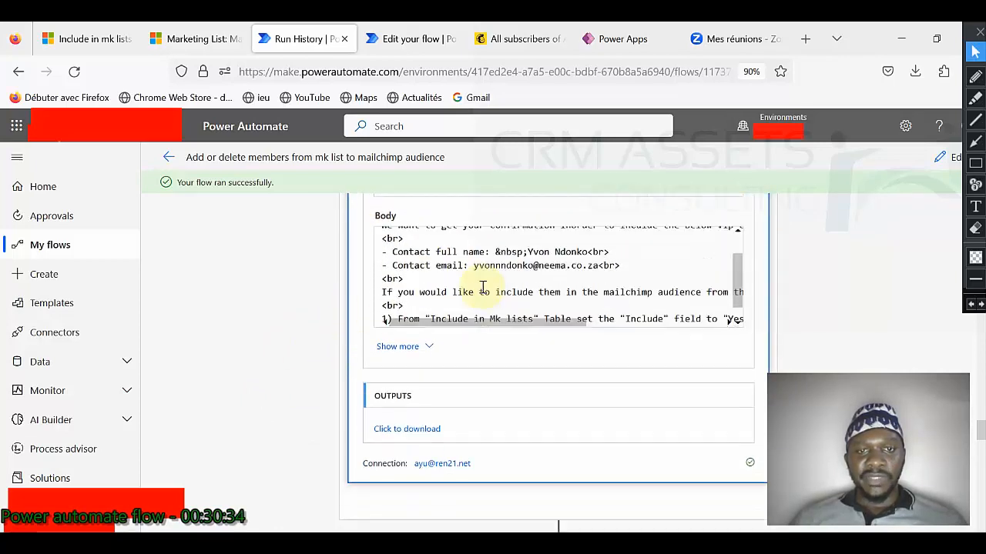
Step: Read the raw output of the List Include in mk list rows step
scroll(312, 316, "down", 4)
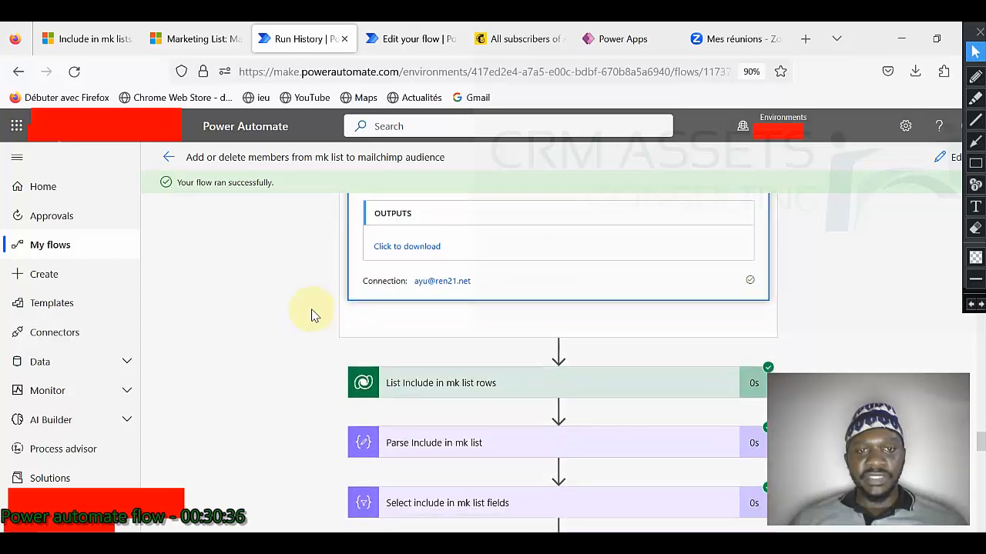
left_click(490, 324)
scroll(281, 321, "down", 4)
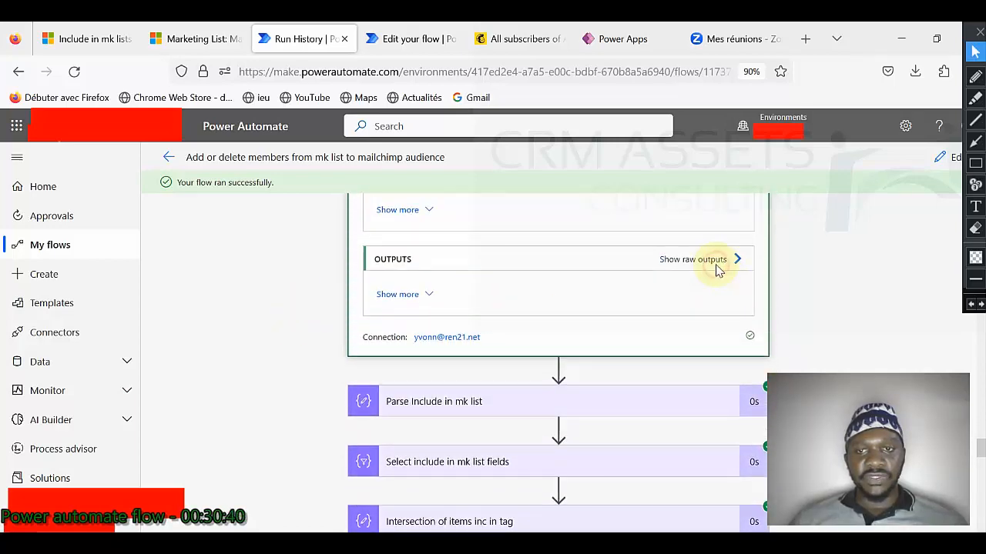
left_click(716, 265)
scroll(636, 372, "down", 5)
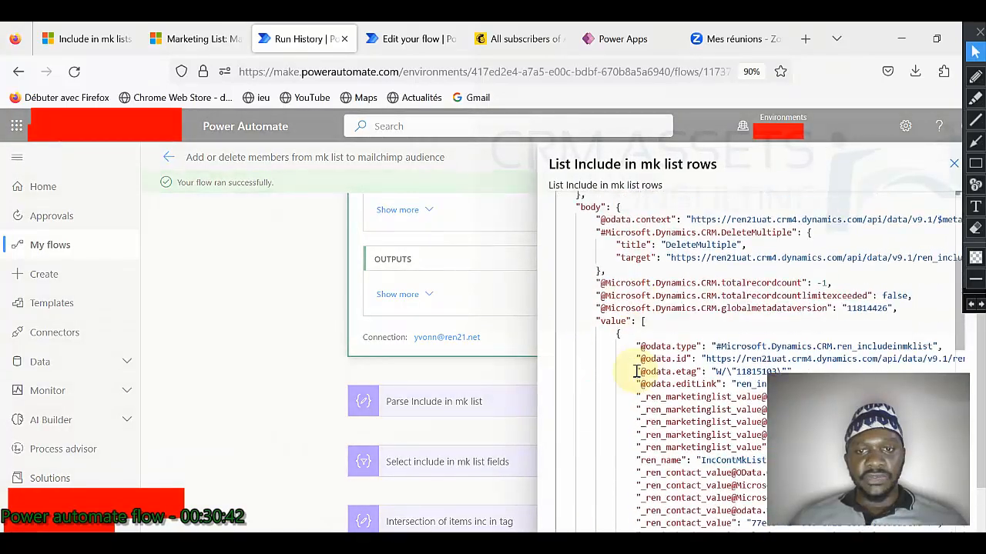
scroll(636, 372, "down", 15)
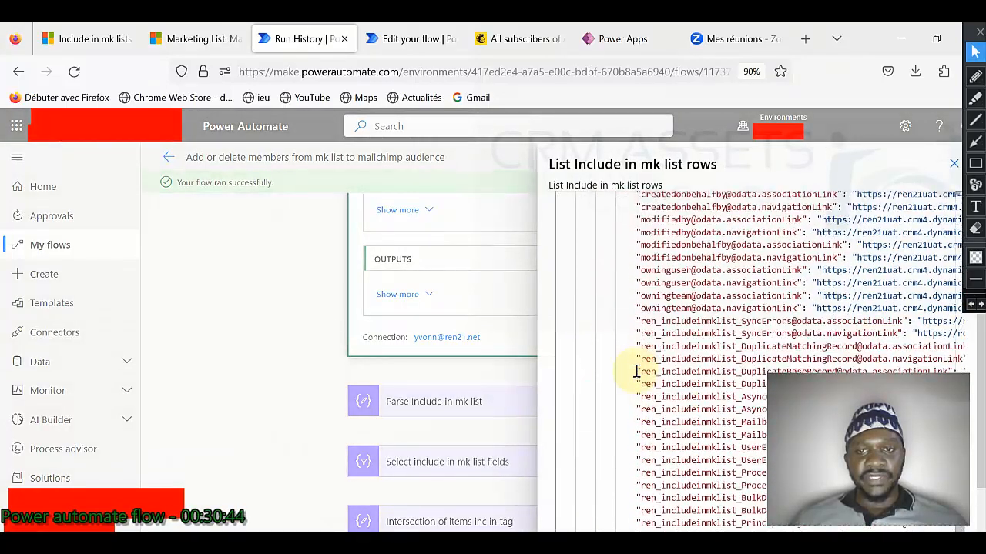
left_click(286, 367)
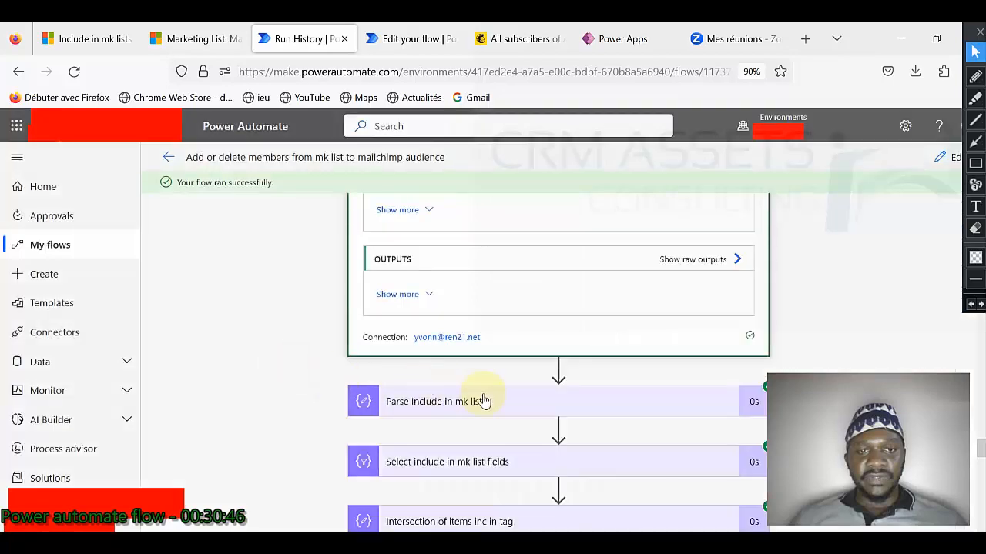
Step: Inspect the Parse Include in mk list step's inputs and outputs
left_click(479, 399)
scroll(401, 362, "down", 3)
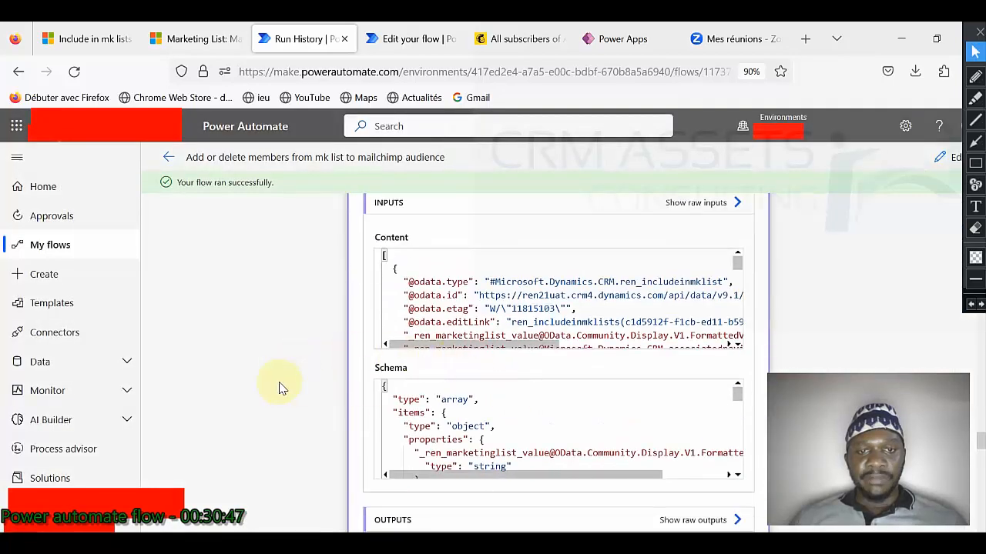
scroll(519, 407, "down", 3)
scroll(450, 324, "down", 3)
scroll(451, 312, "down", 3)
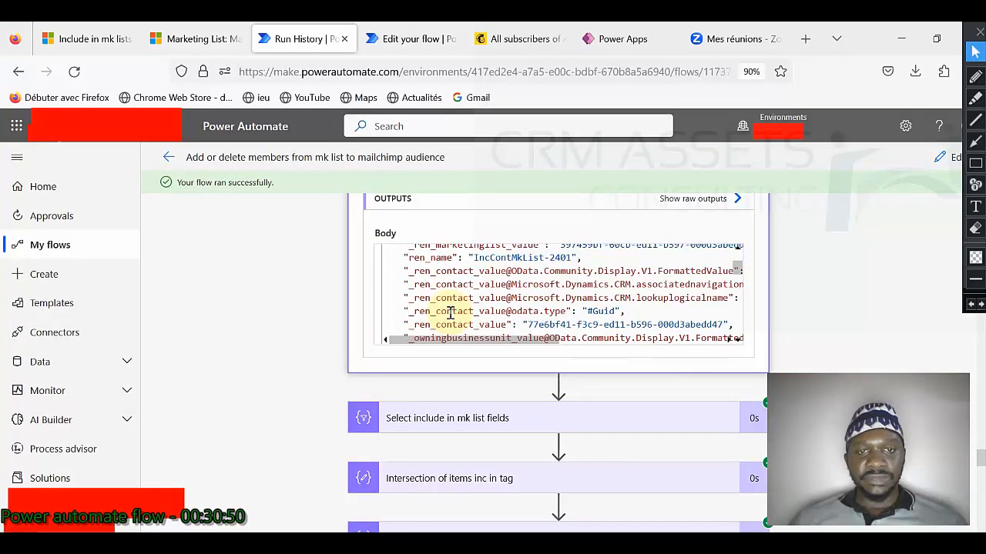
scroll(451, 312, "down", 10)
scroll(316, 316, "down", 3)
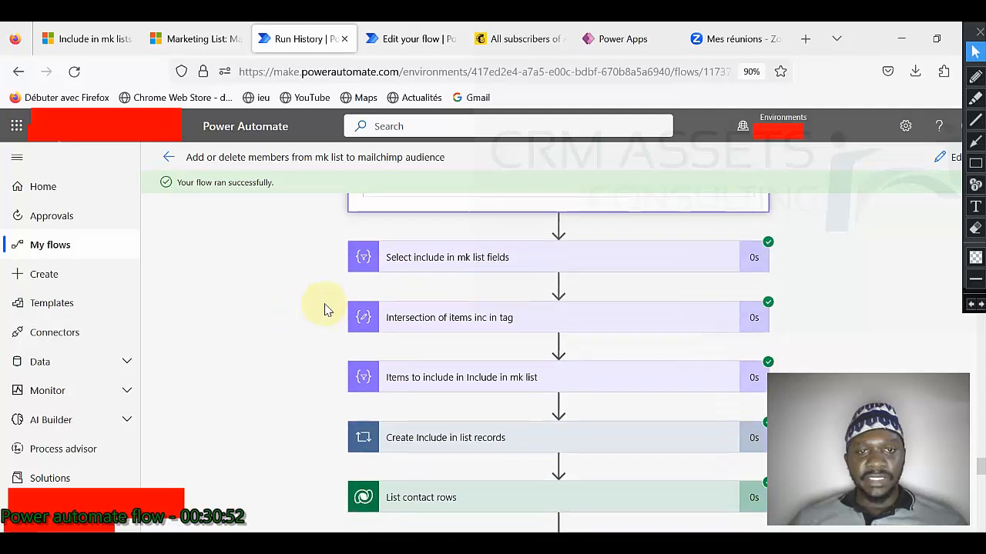
Step: Check the Select include in mk list fields and Intersection of items inc in tag results
left_click(465, 260)
scroll(301, 323, "down", 5)
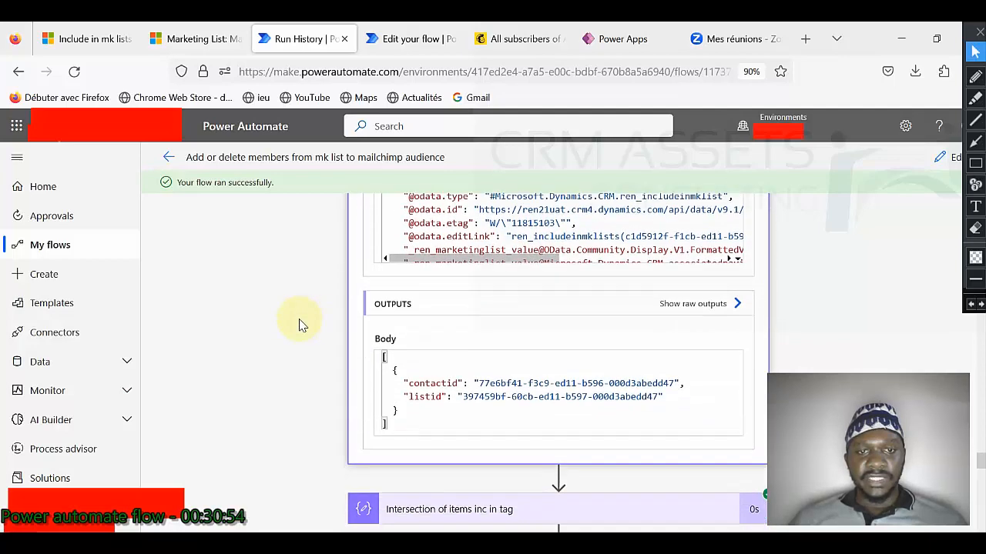
scroll(293, 339, "down", 4)
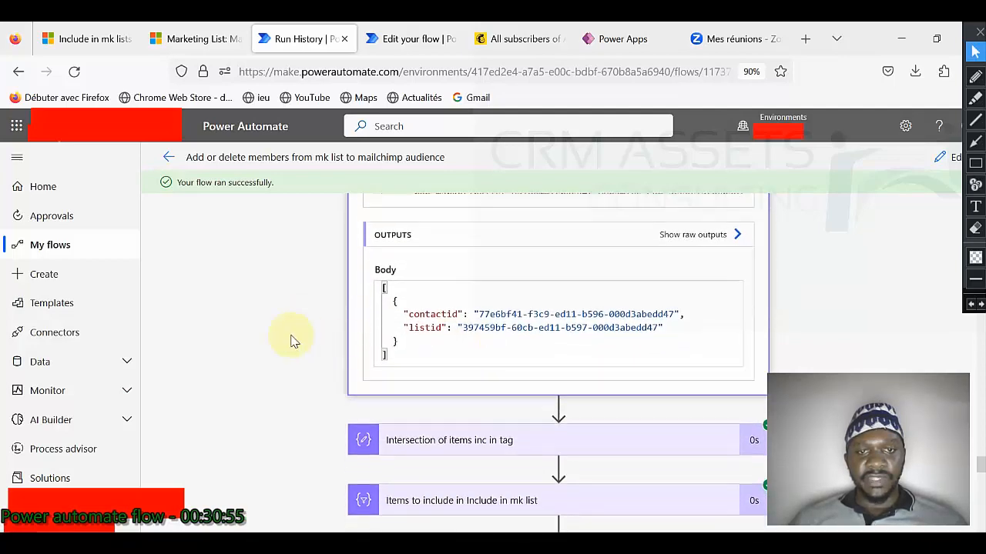
left_click(485, 212)
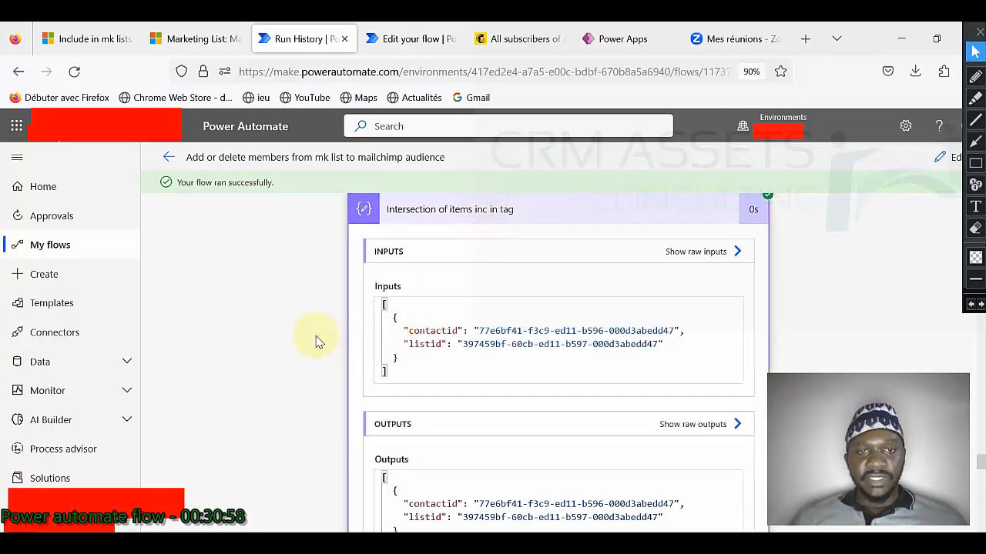
scroll(315, 341, "down", 5)
scroll(269, 362, "down", 4)
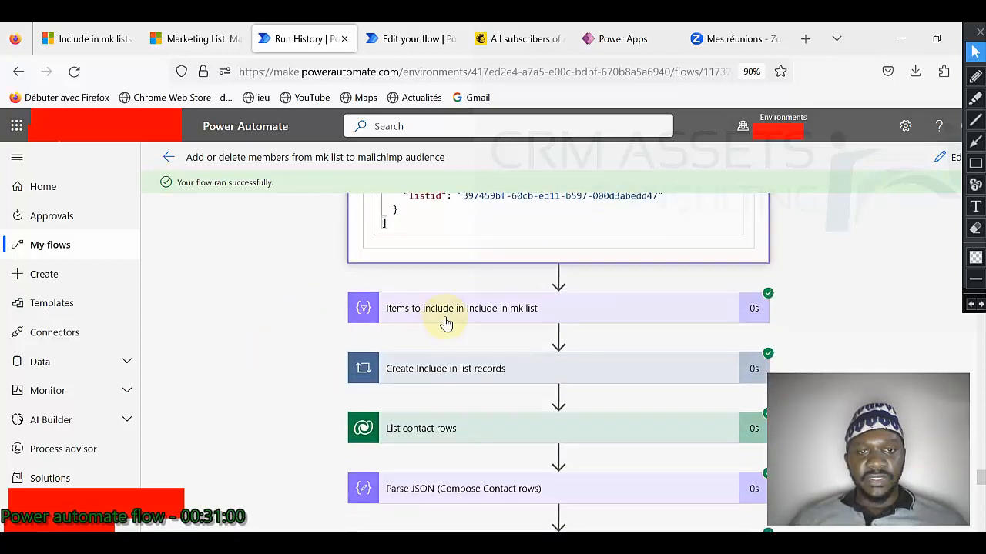
Step: Confirm Items to include in Include in mk list gets one contactid/listid pair but outputs an empty Body
left_click(484, 322)
scroll(213, 323, "down", 5)
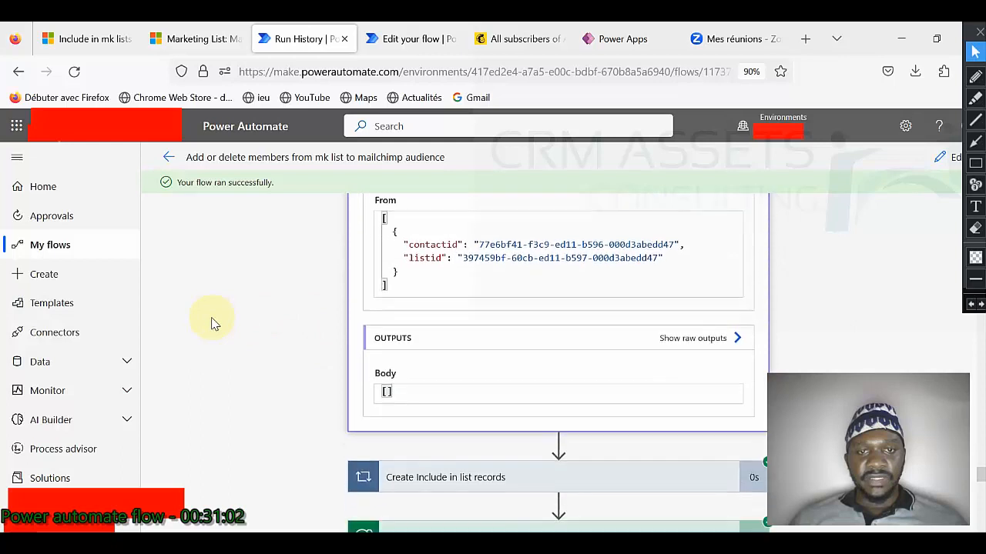
scroll(399, 329, "up", 1)
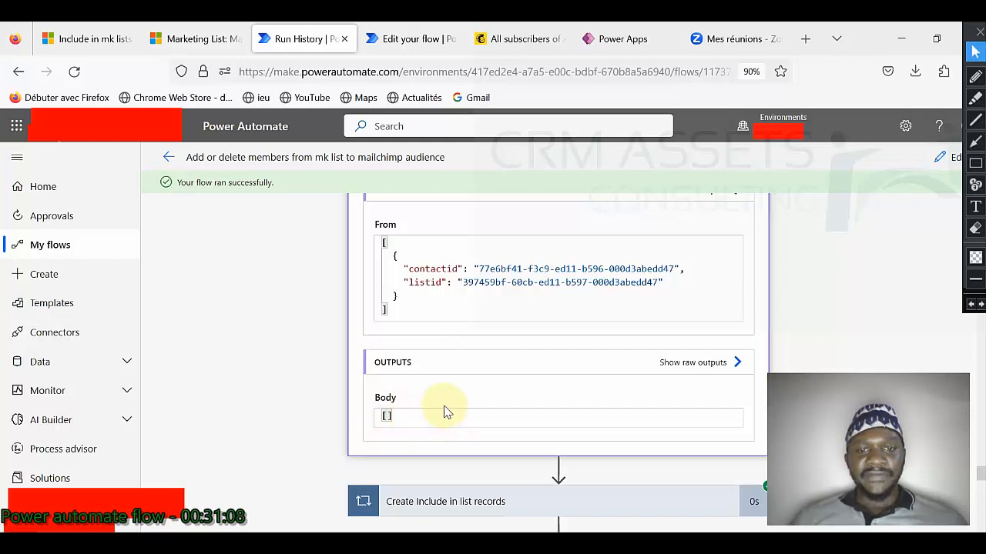
scroll(447, 412, "up", 2)
scroll(446, 412, "down", 1)
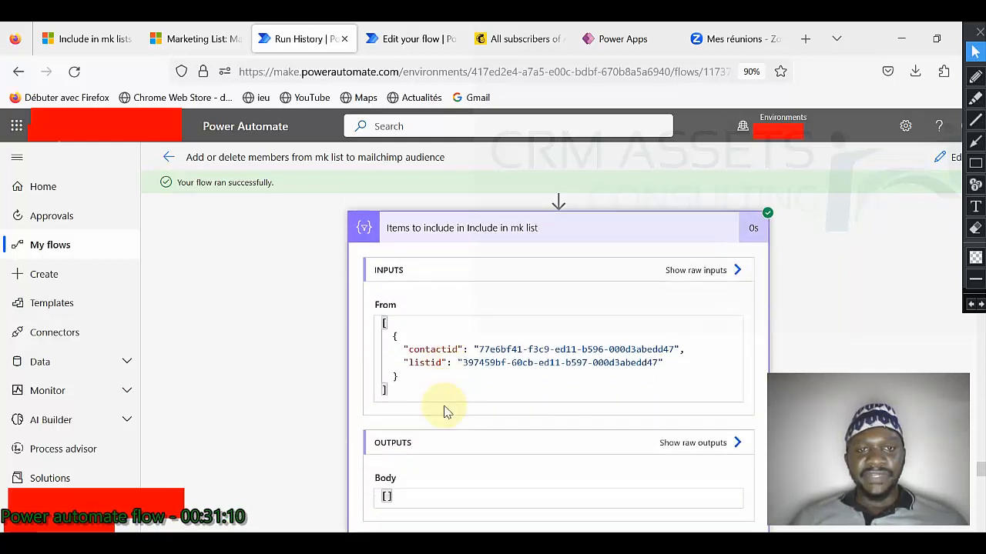
scroll(445, 411, "down", 2)
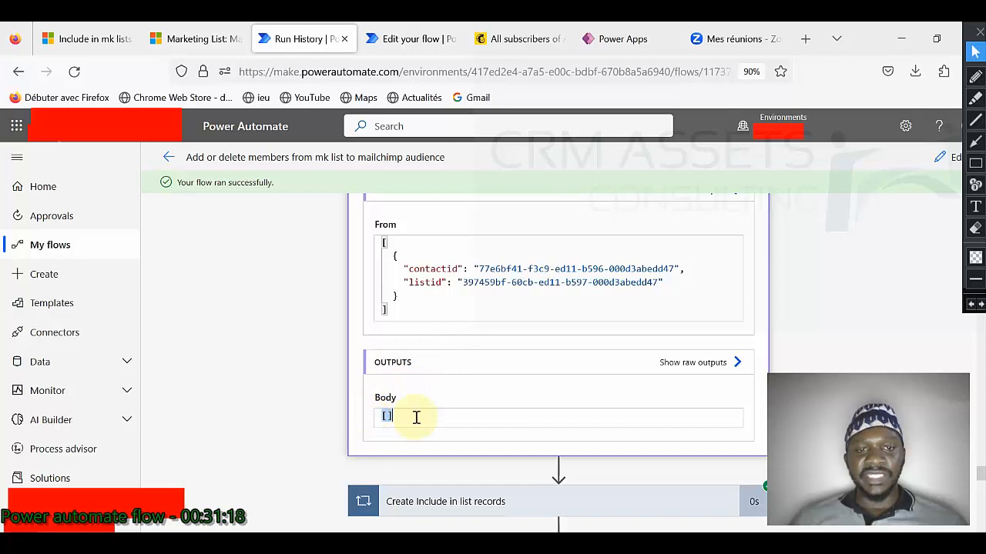
scroll(466, 408, "down", 1)
Step: Look inside the Create Include in list records loop and the List contact rows step
left_click(466, 434)
scroll(431, 416, "down", 1)
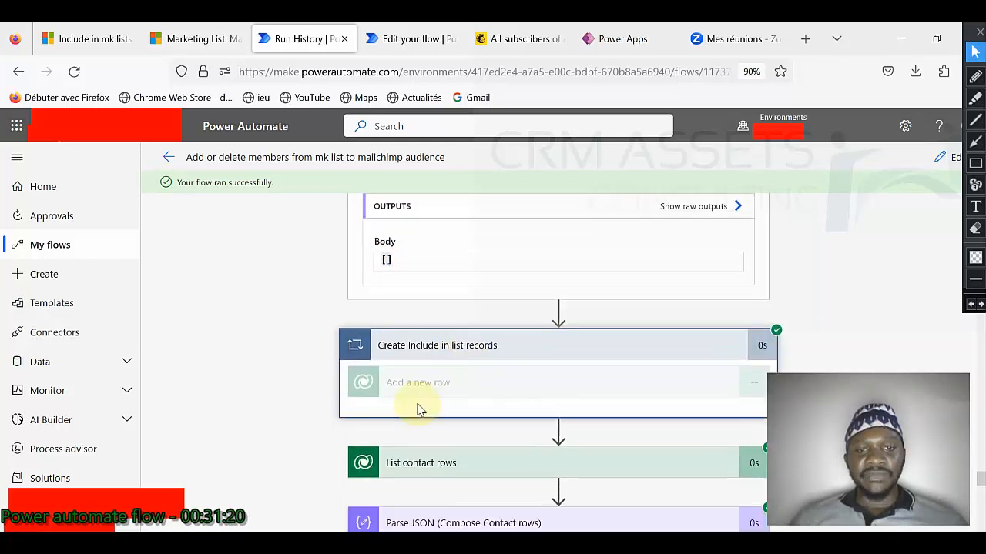
left_click(504, 341)
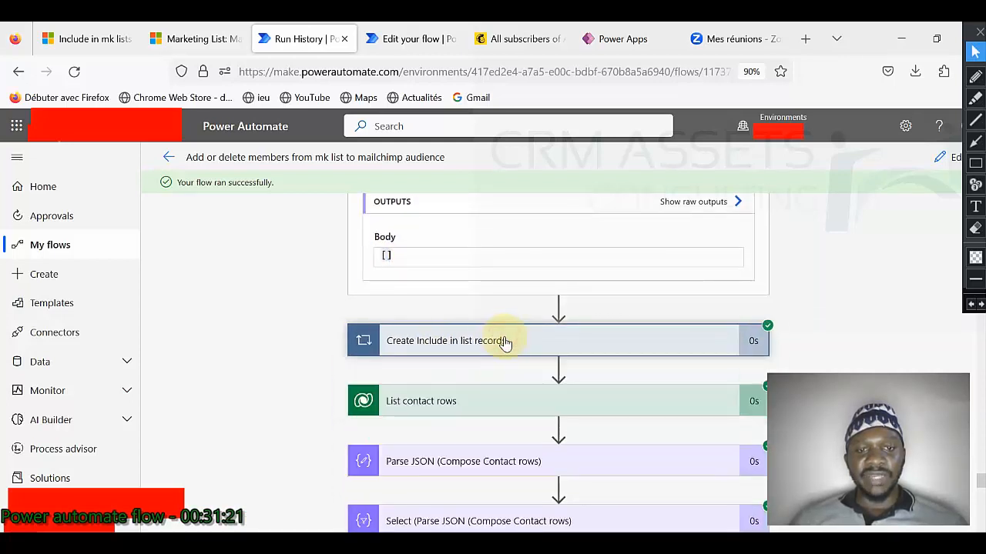
left_click(468, 398)
scroll(466, 392, "down", 2)
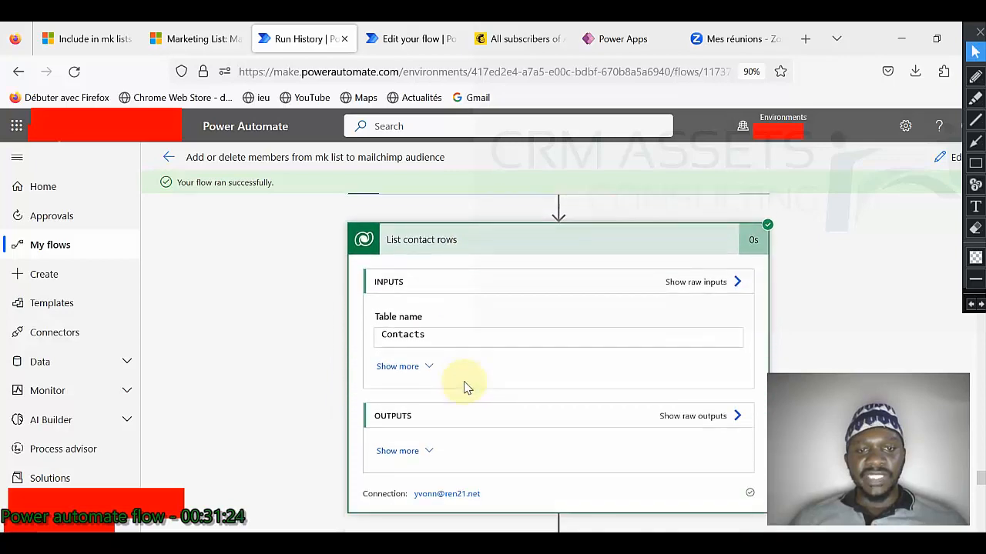
left_click(438, 245)
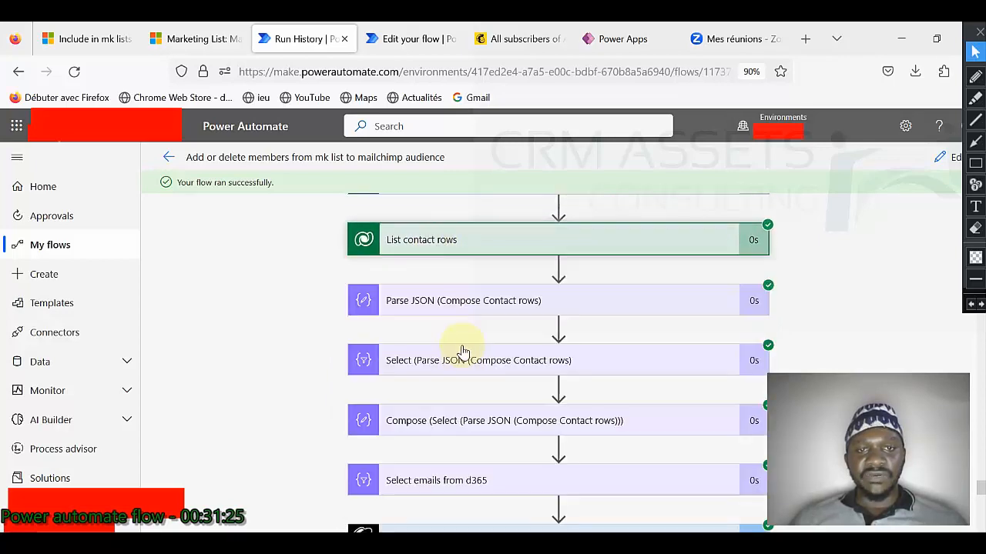
Step: Check the Parse JSON inputs and the Select step's contact field output
left_click(453, 301)
left_click(452, 300)
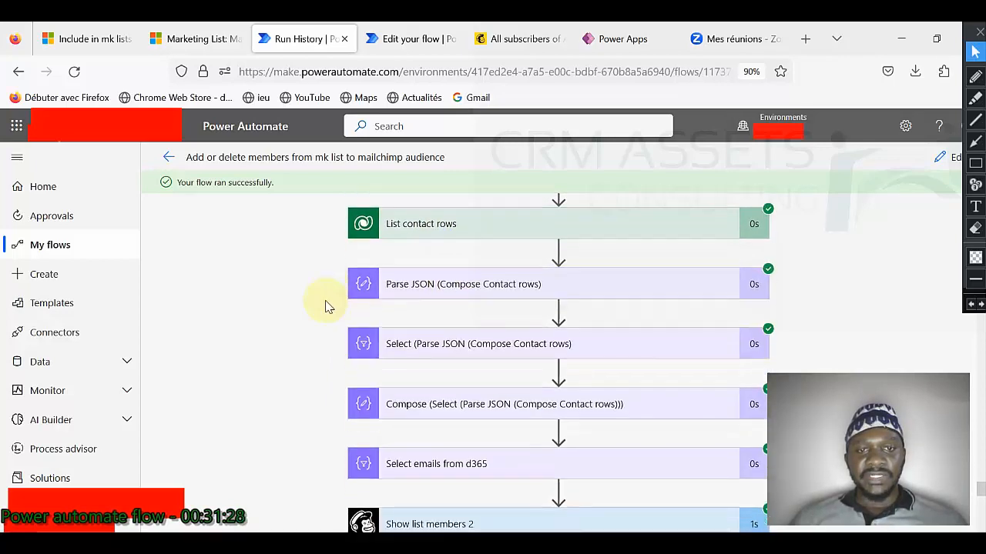
scroll(468, 202, "down", 2)
left_click(467, 200)
scroll(462, 416, "down", 2)
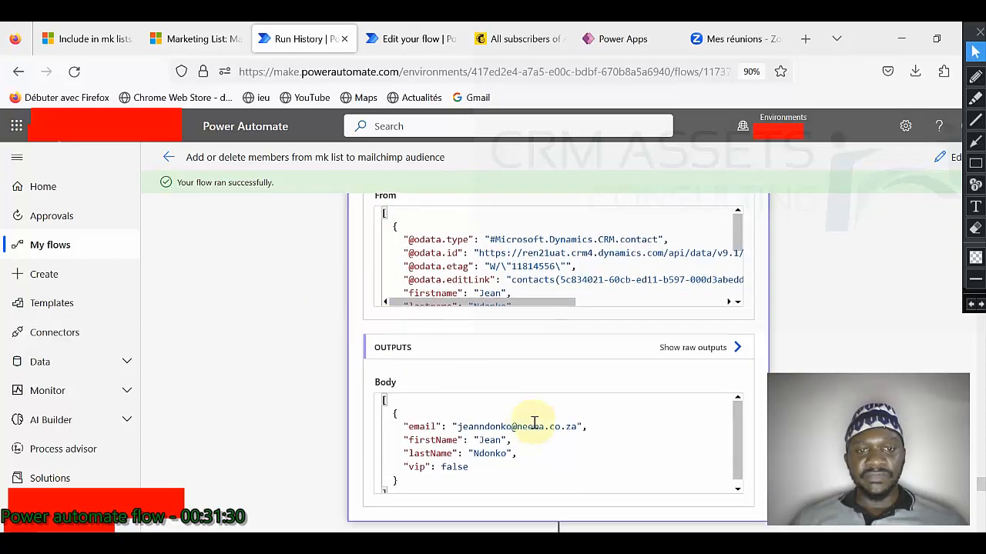
scroll(470, 364, "down", 3)
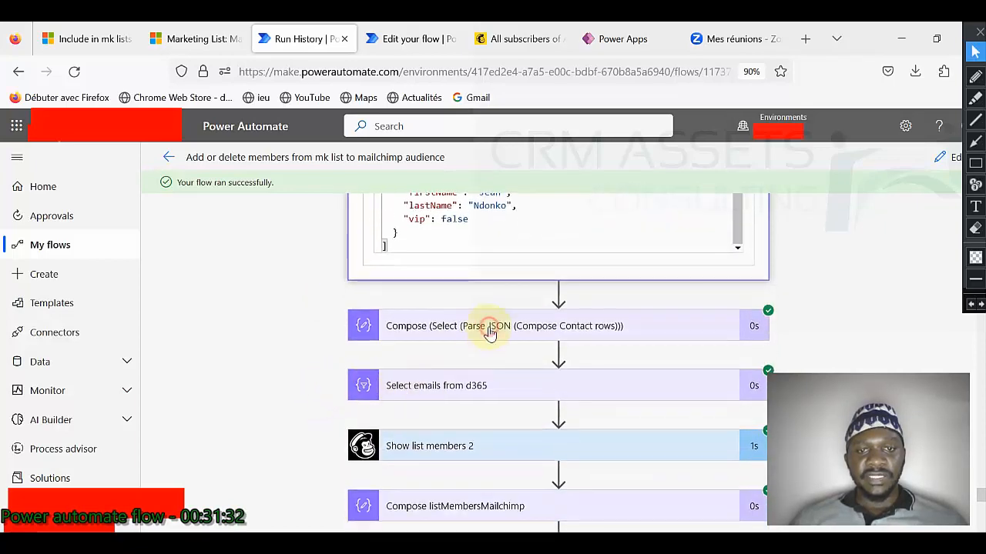
Step: Inspect the Compose step, then Select emails from d365's single contact e-mail output
left_click(488, 326)
scroll(357, 352, "down", 3)
scroll(308, 358, "down", 3)
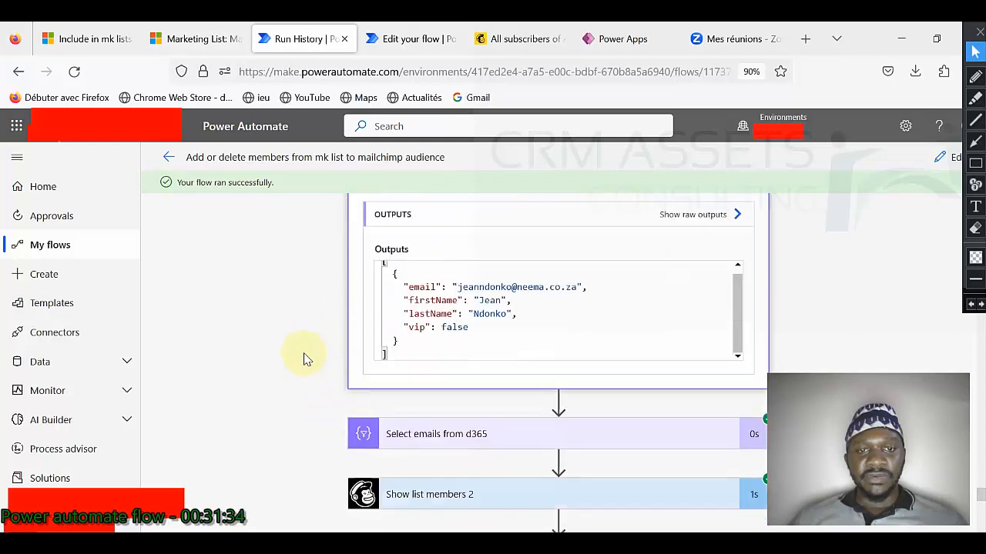
left_click(471, 302)
scroll(389, 347, "down", 2)
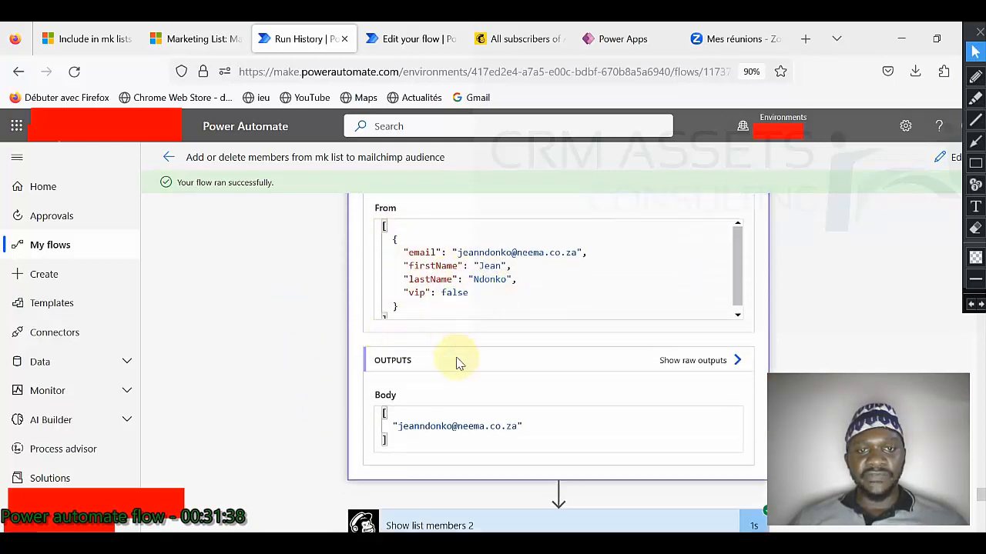
scroll(325, 370, "down", 2)
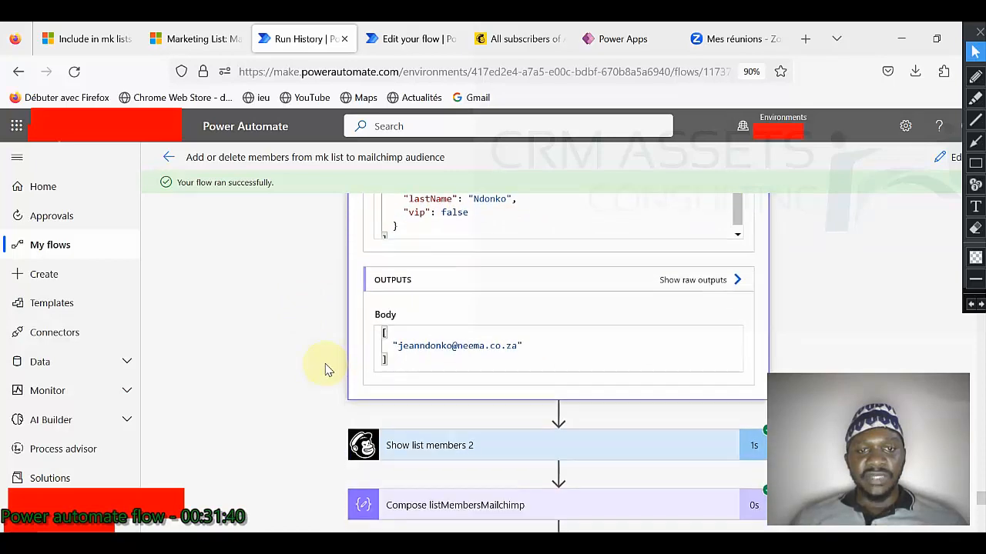
Step: Review the Mailchimp members from Show list members 2 through Select, comparing them with the Mailchimp audience
left_click(477, 369)
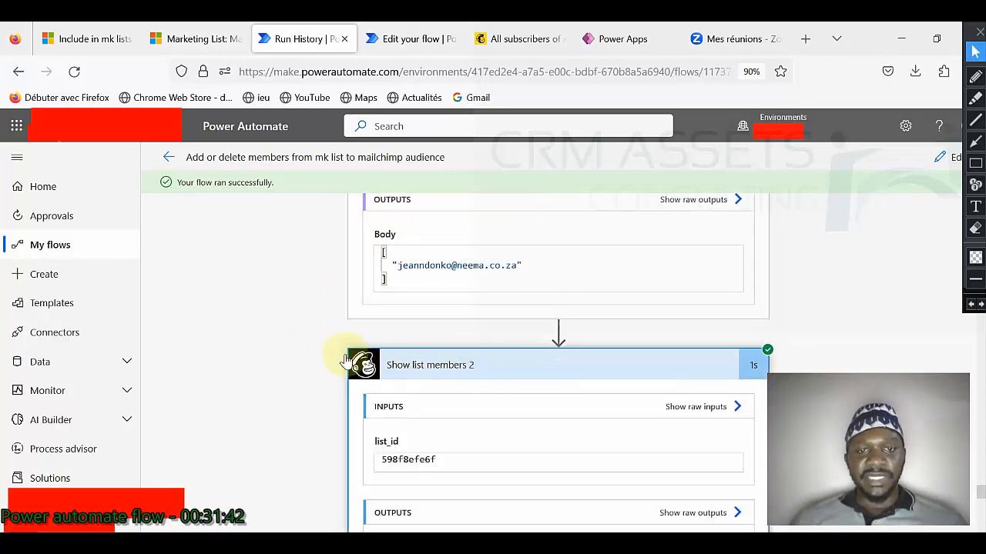
scroll(319, 352, "down", 4)
scroll(484, 370, "down", 2)
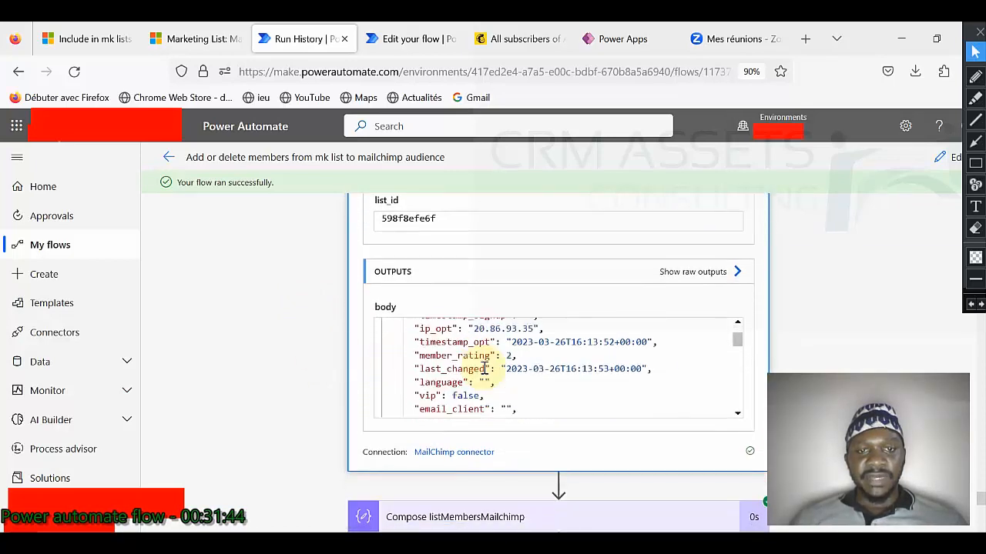
scroll(484, 368, "down", 15)
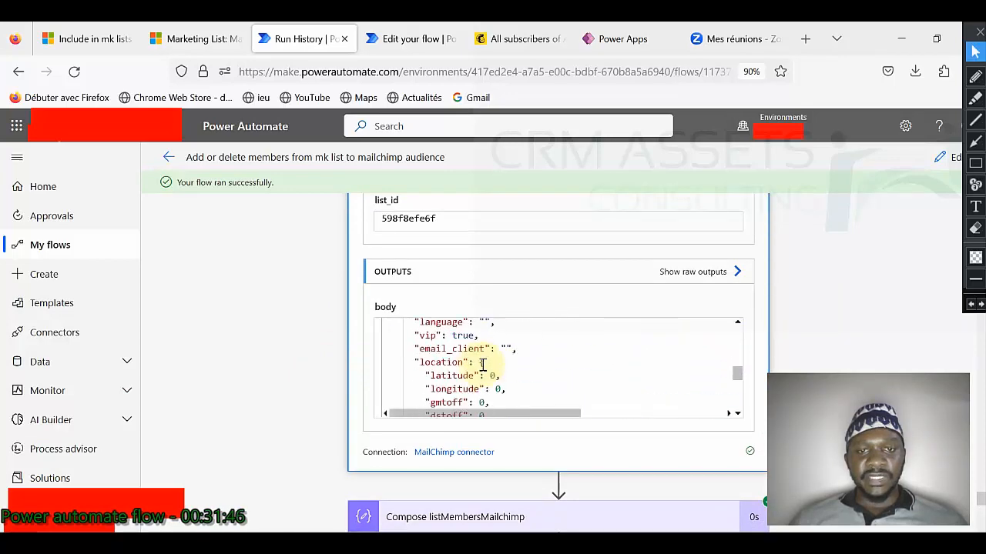
scroll(319, 354, "down", 3)
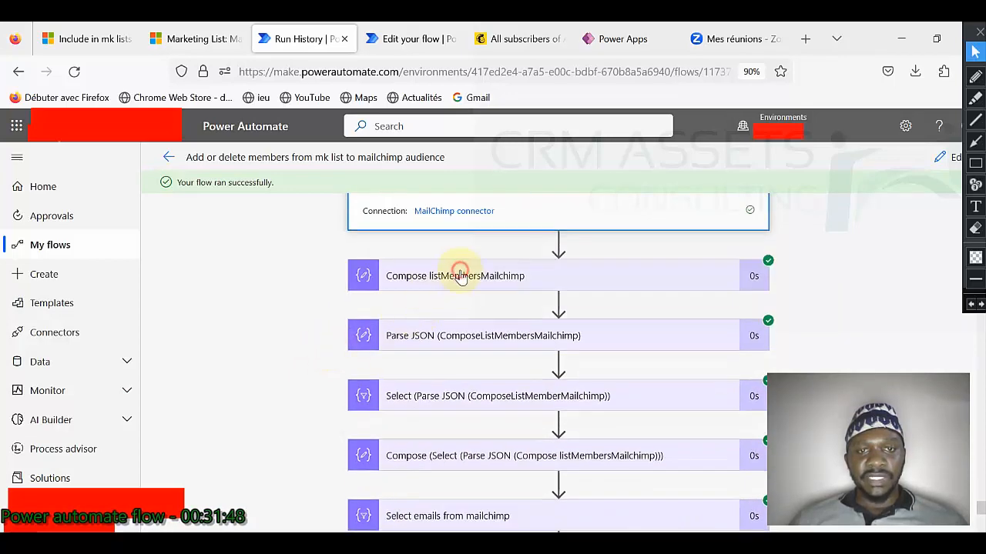
left_click(451, 276)
scroll(308, 323, "down", 3)
scroll(431, 359, "down", 4)
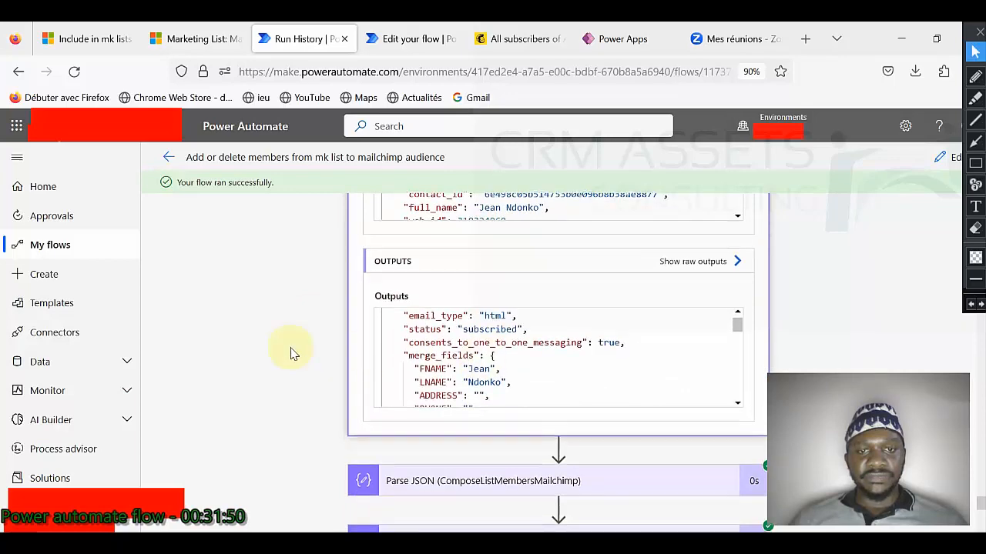
scroll(413, 342, "down", 3)
left_click(433, 324)
scroll(303, 331, "down", 5)
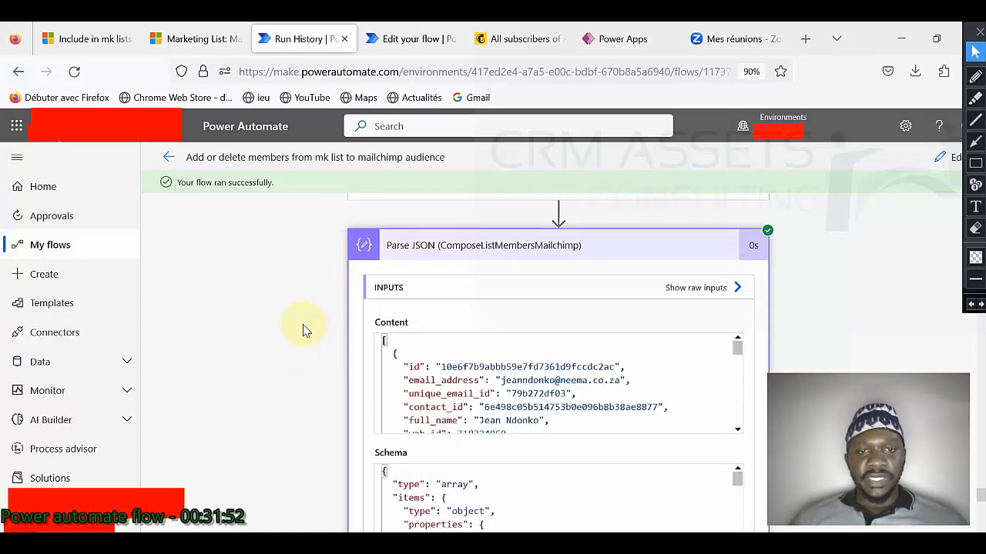
scroll(293, 369, "down", 2)
scroll(447, 377, "down", 4)
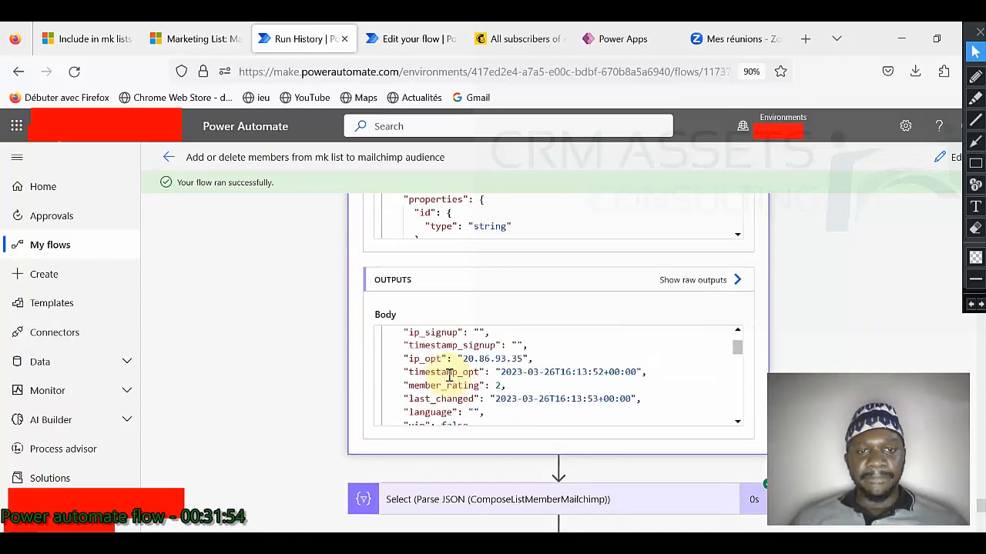
scroll(339, 358, "down", 2)
left_click(352, 343)
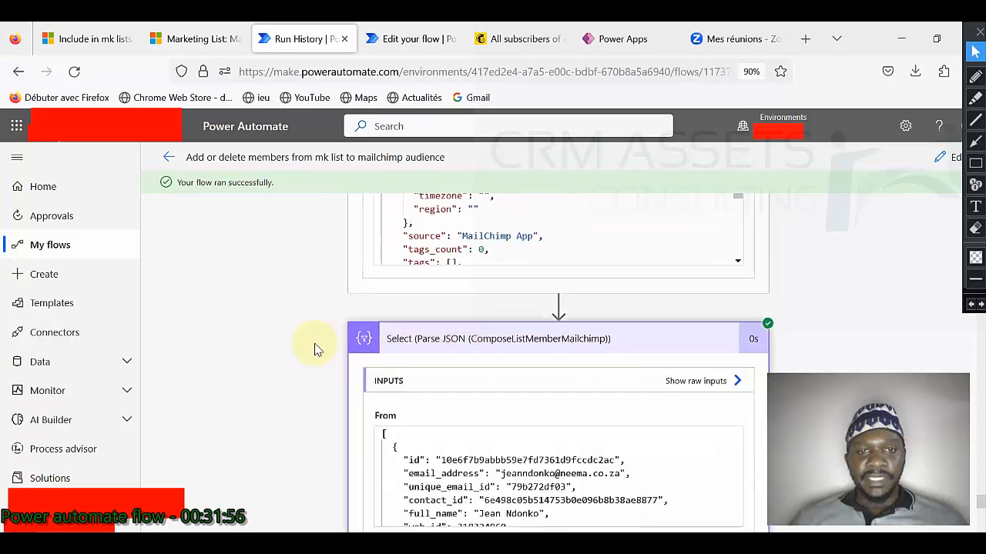
scroll(315, 350, "down", 4)
scroll(463, 341, "down", 2)
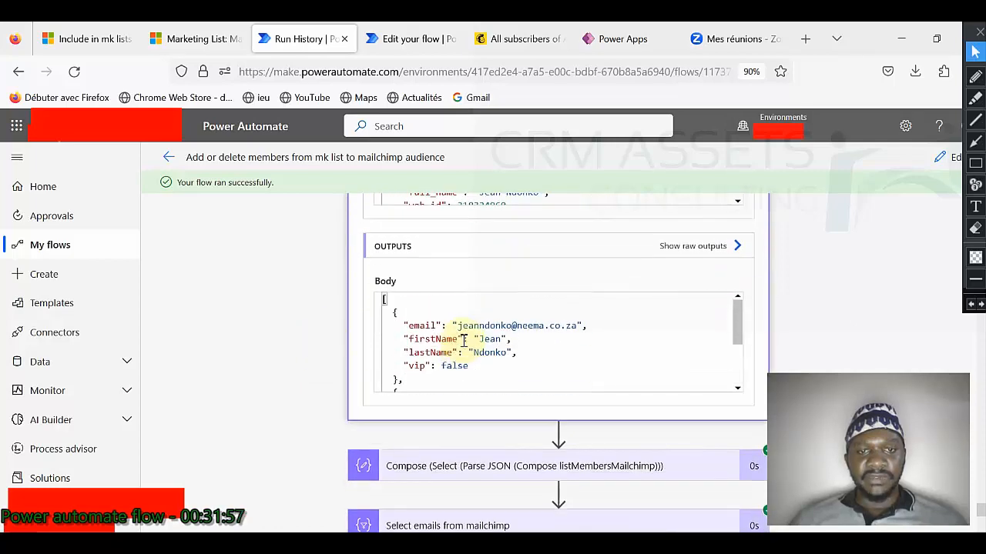
scroll(318, 342, "down", 3)
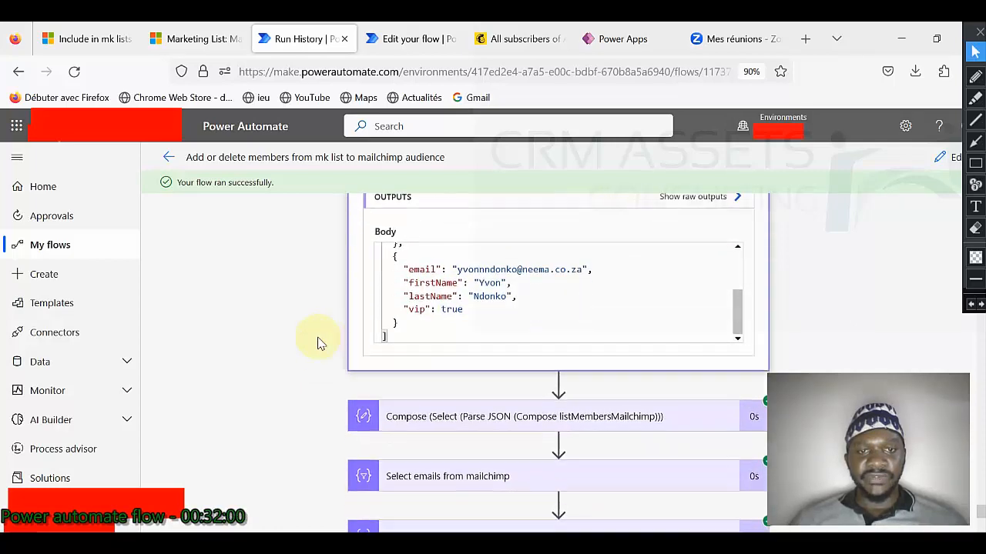
left_click(504, 51)
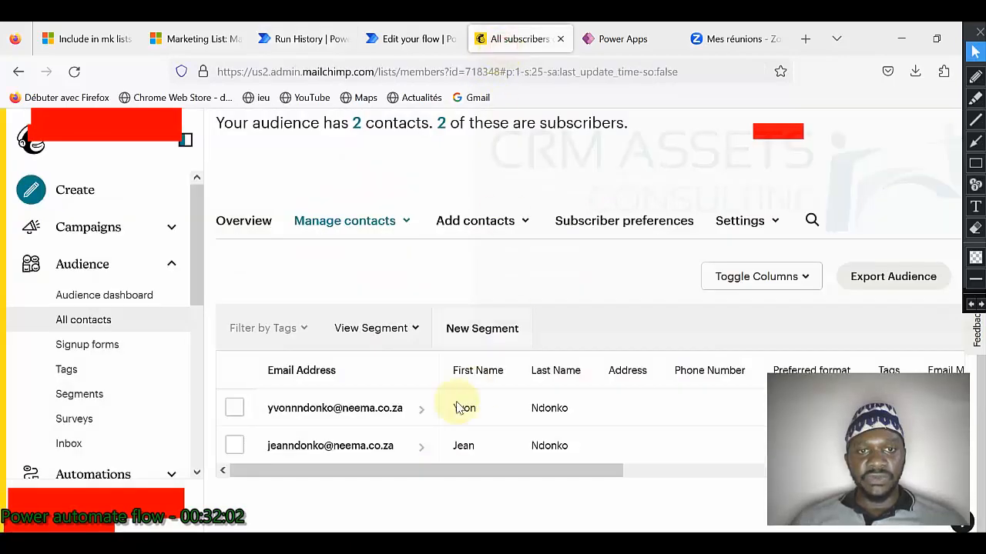
left_click(291, 46)
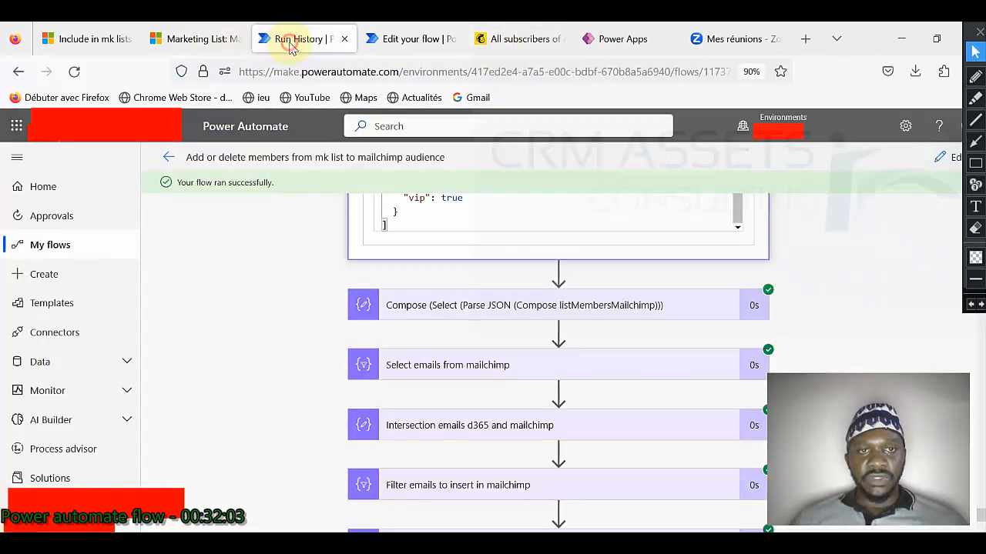
Step: Inspect the Compose, Select emails from mailchimp and Intersection emails d365 and mailchimp outputs
left_click(466, 308)
scroll(330, 348, "down", 2)
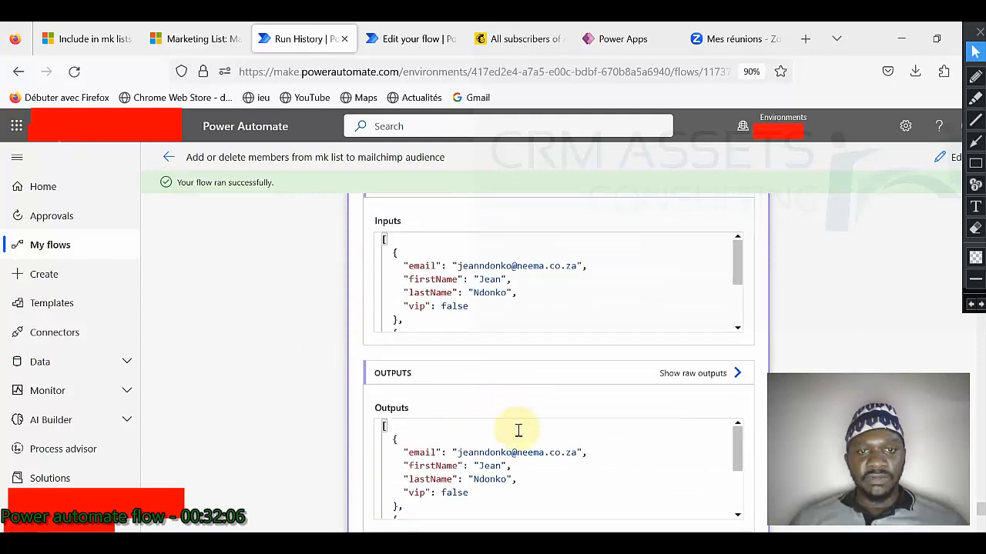
scroll(390, 433, "down", 1)
scroll(368, 412, "down", 2)
scroll(433, 325, "down", 2)
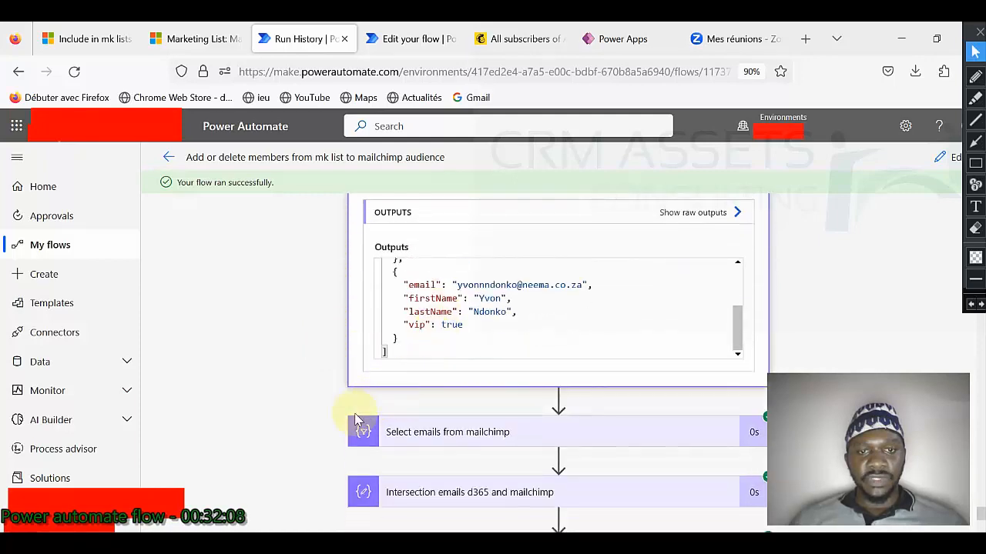
left_click(466, 434)
scroll(319, 375, "down", 3)
scroll(462, 326, "down", 3)
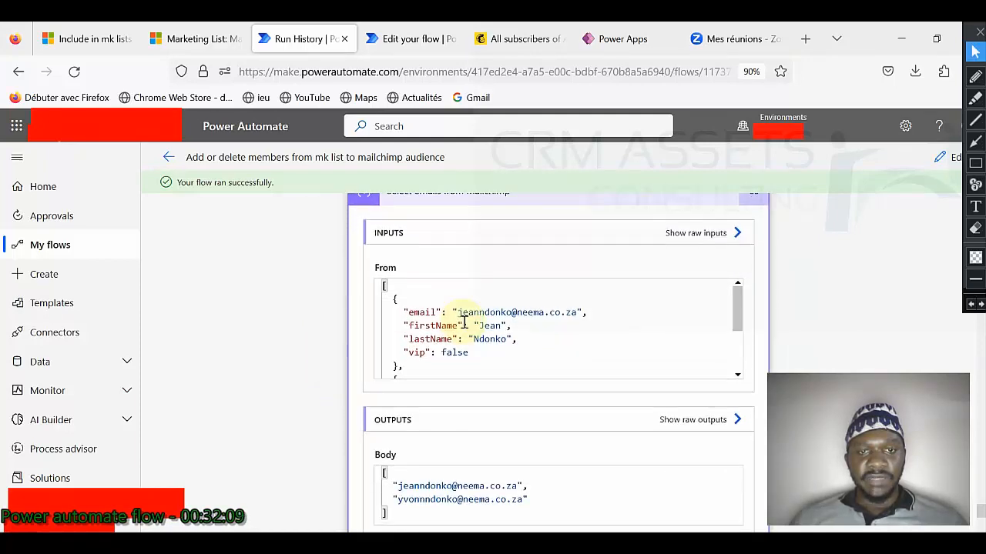
scroll(462, 325, "up", 1)
scroll(462, 325, "down", 1)
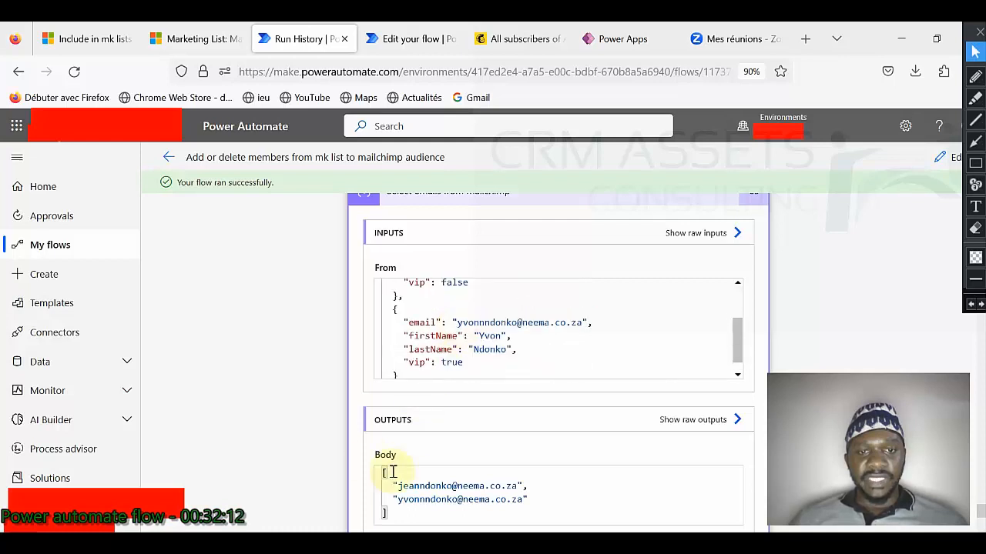
scroll(390, 469, "down", 2)
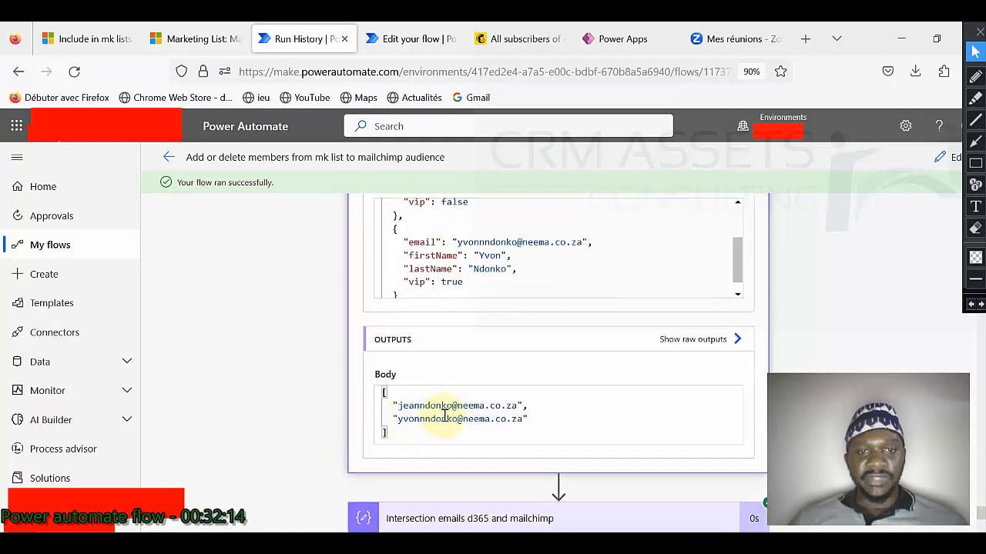
scroll(304, 416, "down", 3)
left_click(477, 370)
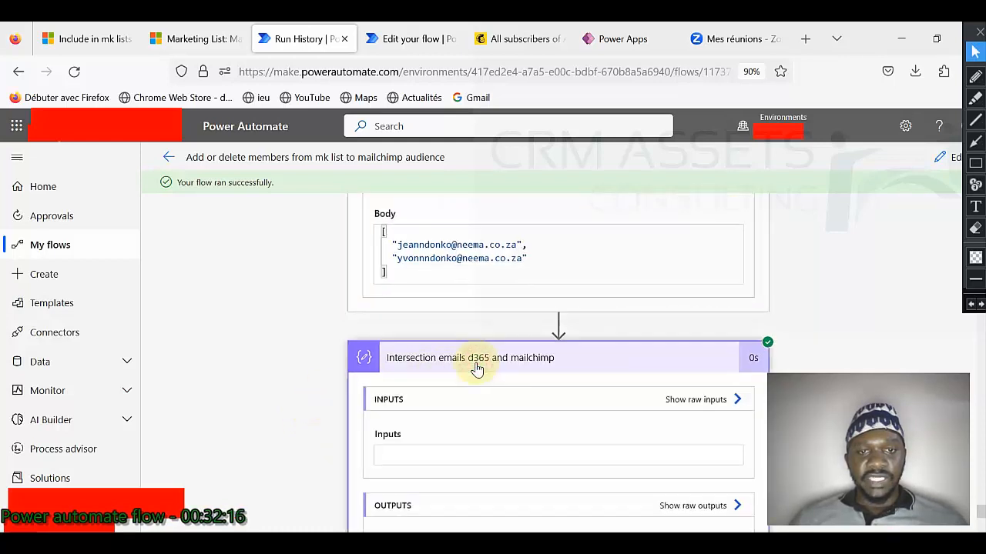
scroll(347, 383, "down", 4)
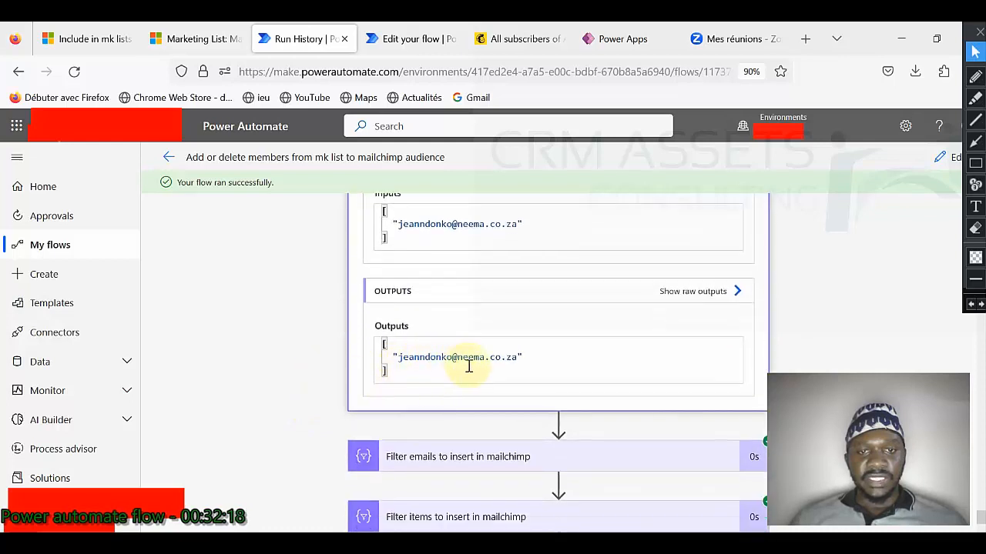
scroll(354, 371, "down", 1)
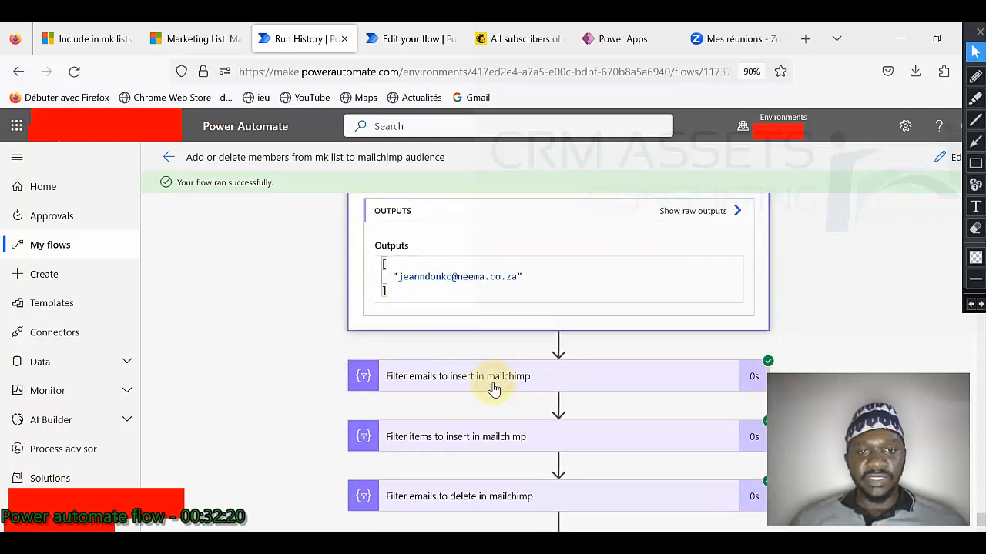
Step: Check the insert and delete filter steps, Final items to delete, and both Mailchimp loops
left_click(492, 385)
scroll(350, 371, "down", 4)
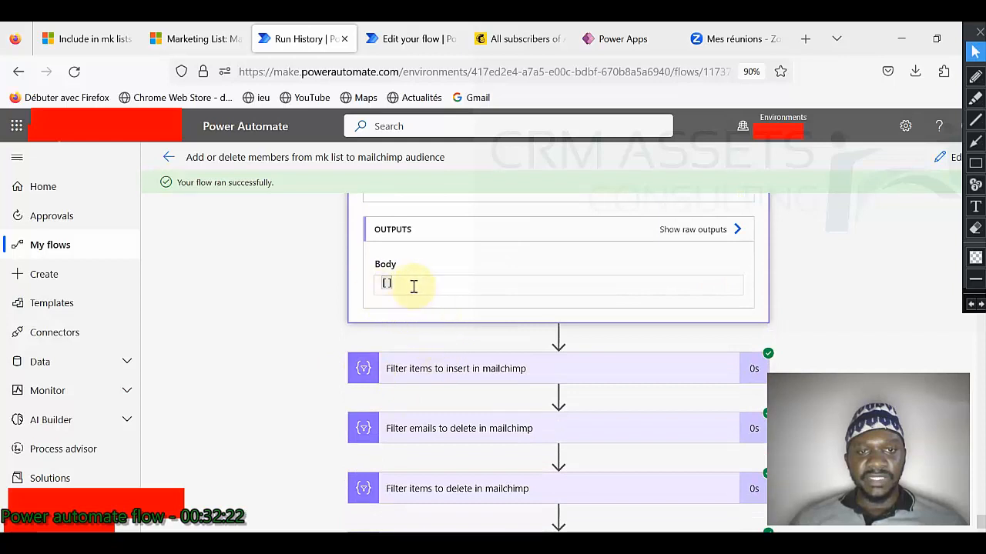
left_click(470, 375)
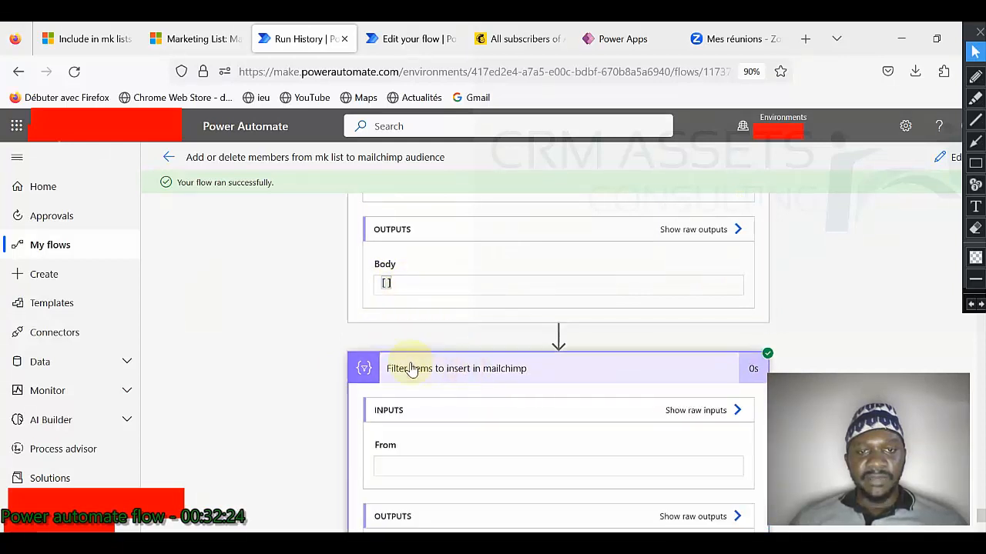
scroll(339, 366, "down", 3)
scroll(356, 401, "down", 2)
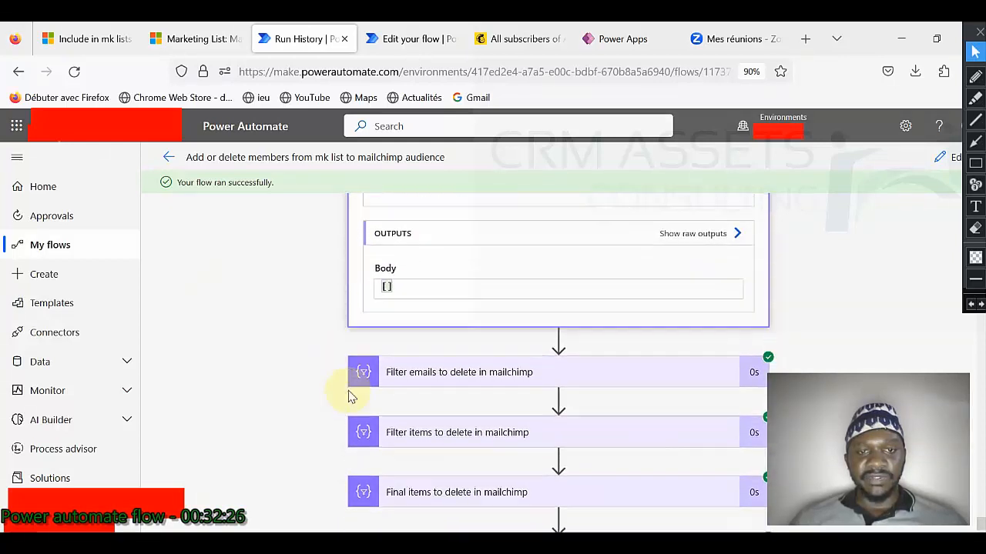
left_click(436, 341)
scroll(300, 345, "down", 1)
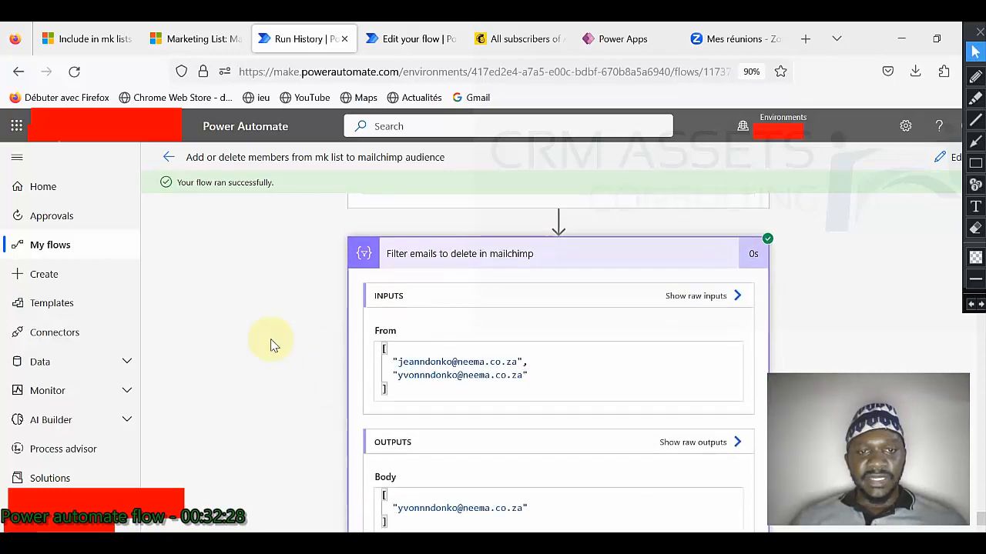
scroll(300, 345, "down", 3)
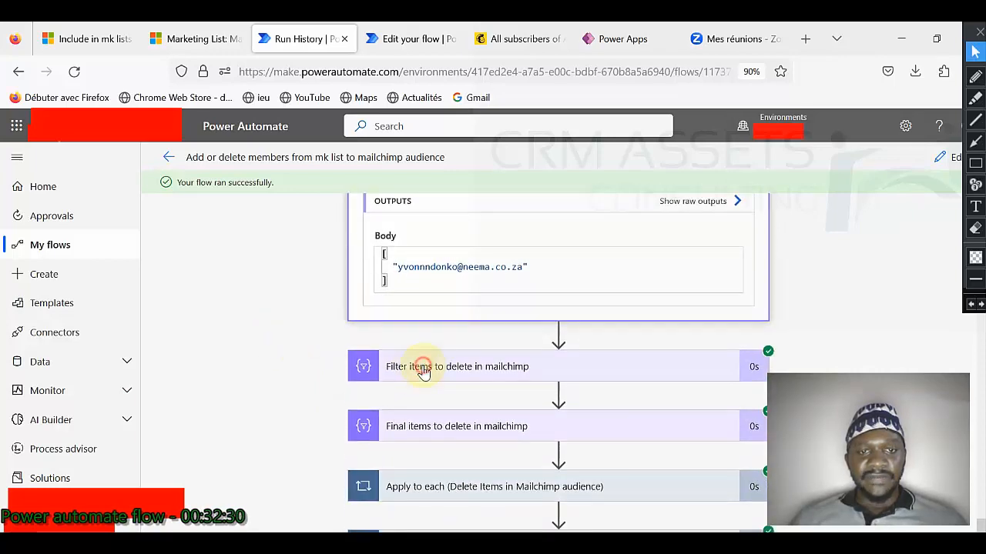
left_click(413, 365)
scroll(328, 362, "down", 5)
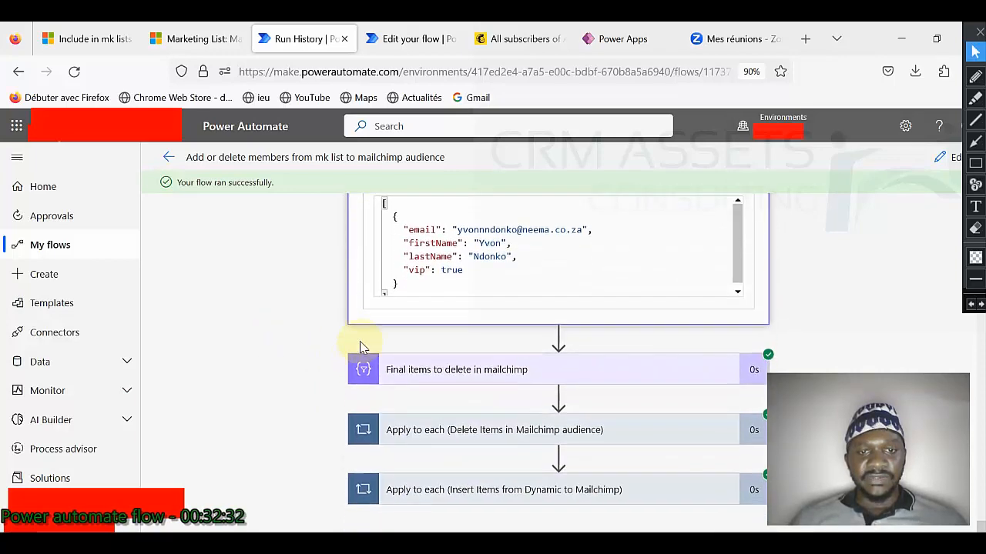
left_click(456, 371)
scroll(341, 358, "down", 3)
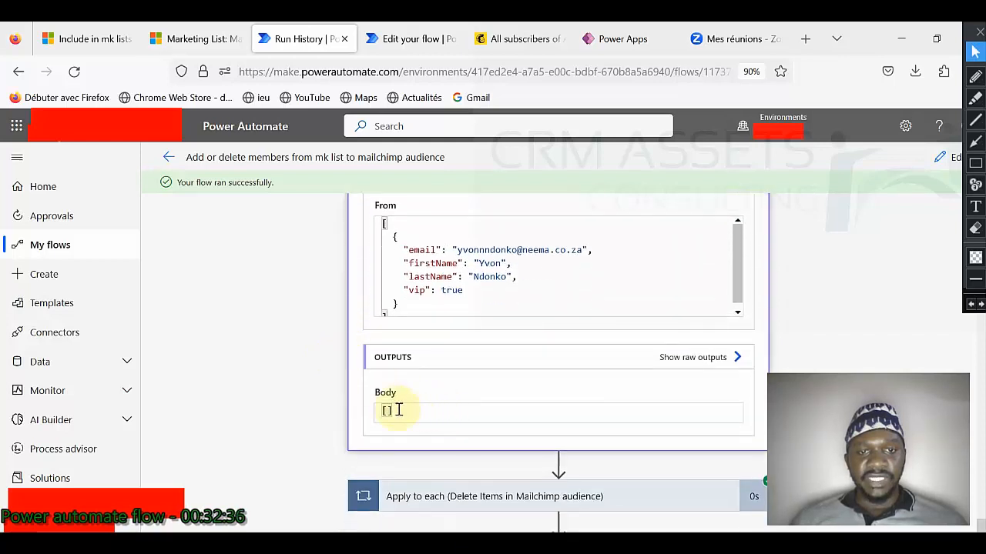
scroll(401, 416, "down", 1)
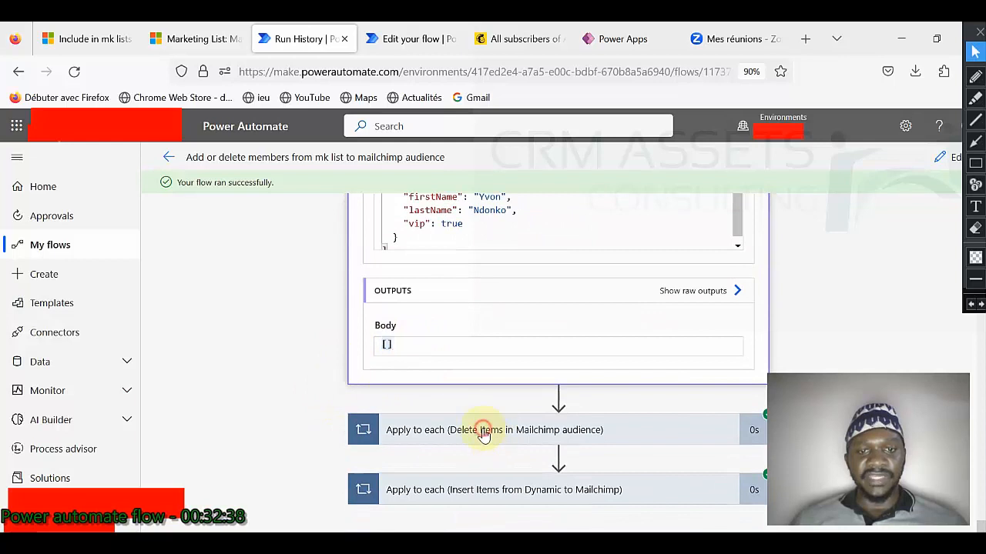
left_click(484, 433)
left_click(484, 432)
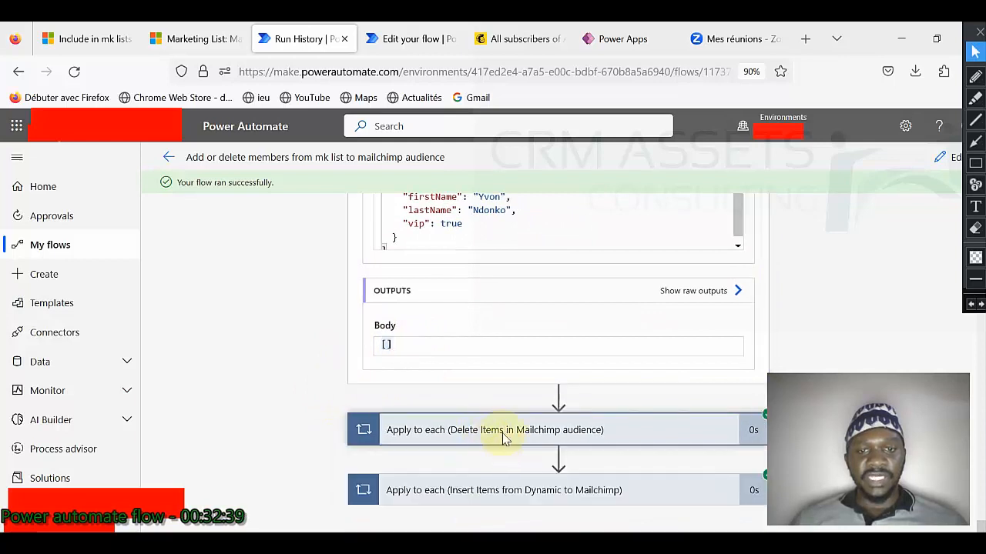
left_click(497, 488)
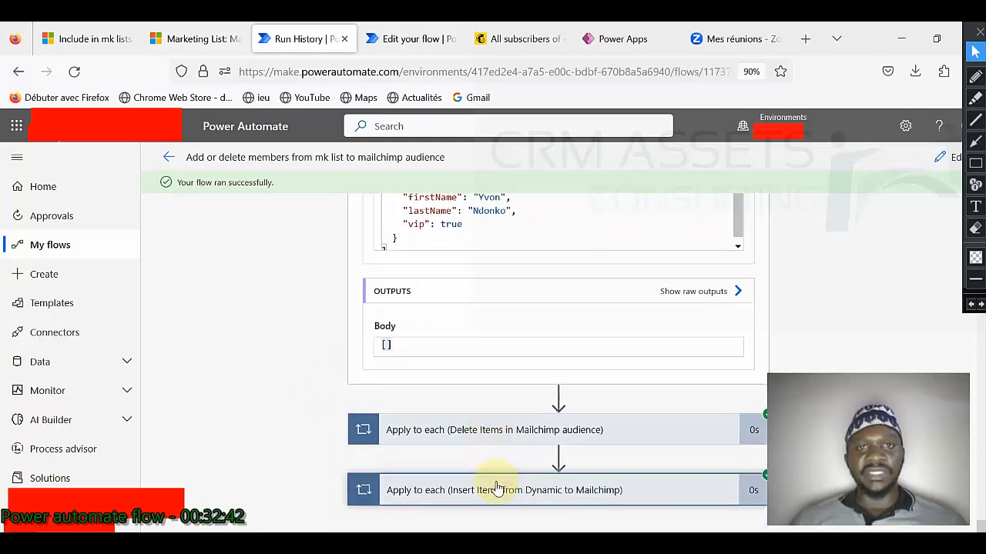
Step: Test the Vip flow automatically using the latest succeeded recently used trigger
left_click(404, 39)
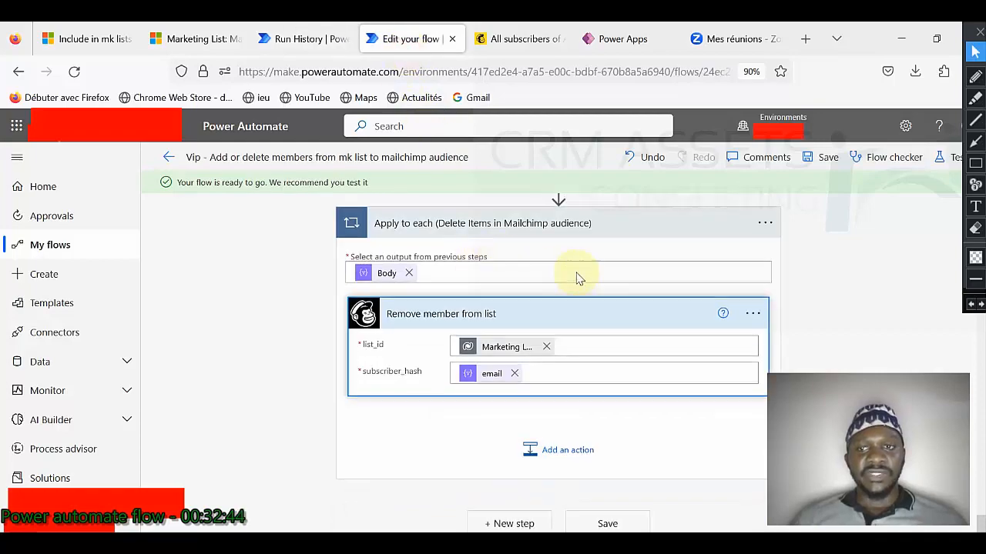
scroll(501, 260, "up", 10)
scroll(574, 271, "up", 15)
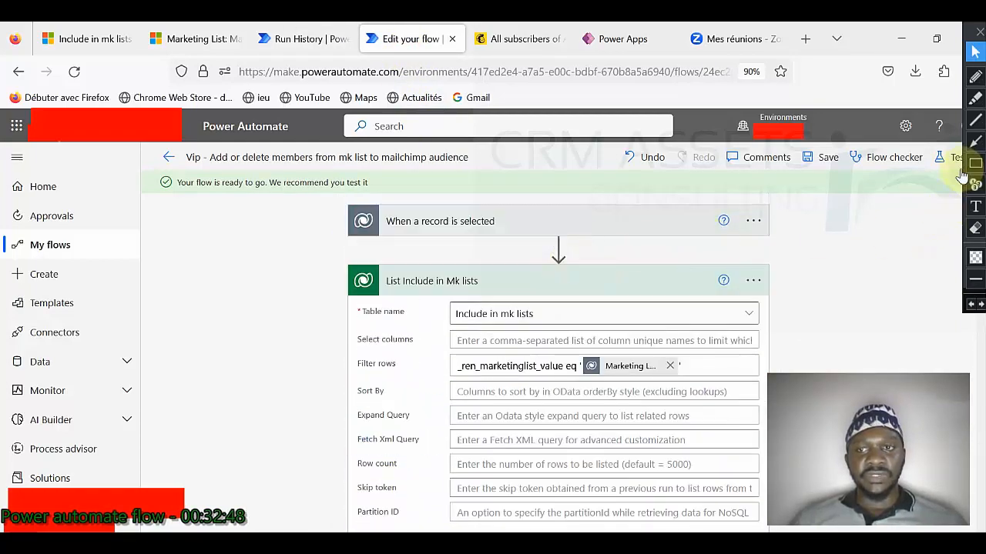
left_click(945, 158)
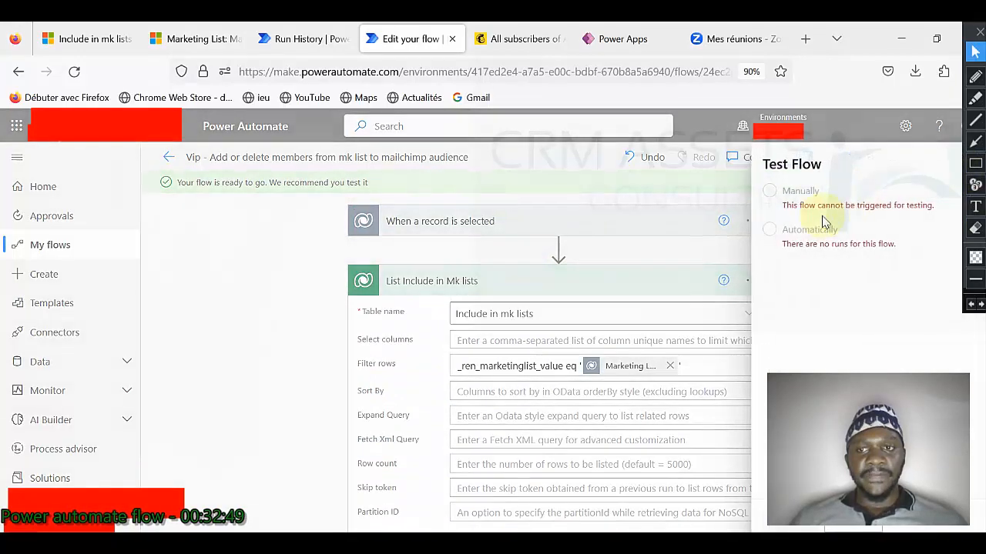
left_click(769, 230)
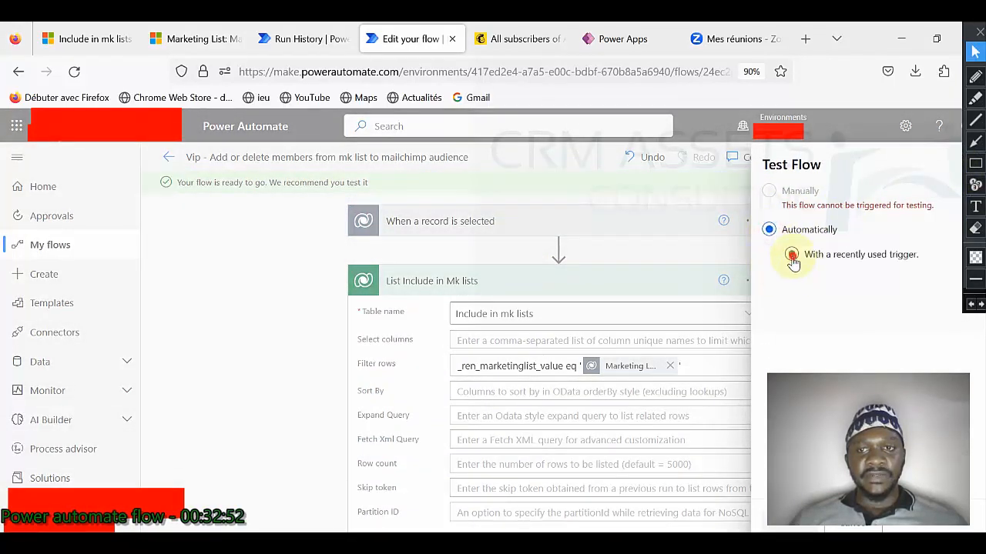
left_click(792, 255)
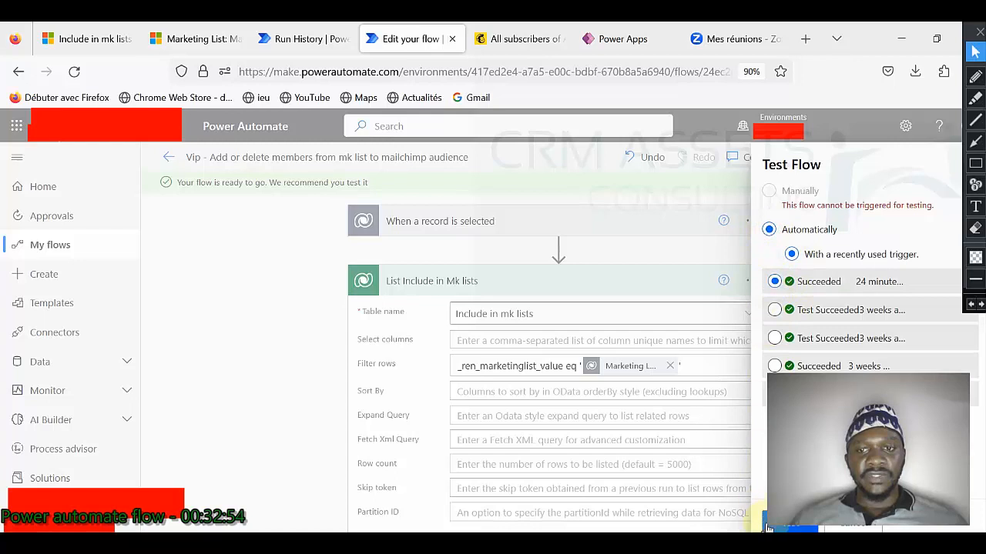
left_click(606, 334)
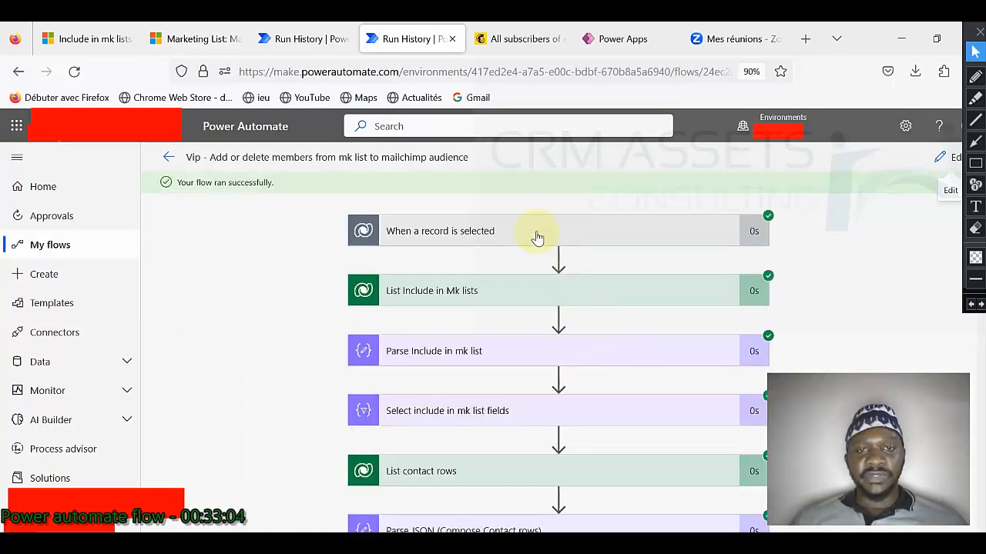
Step: Inspect the trigger, List Include in Mk lists, Parse, and Select include in mk list fields steps
left_click(537, 238)
left_click(535, 236)
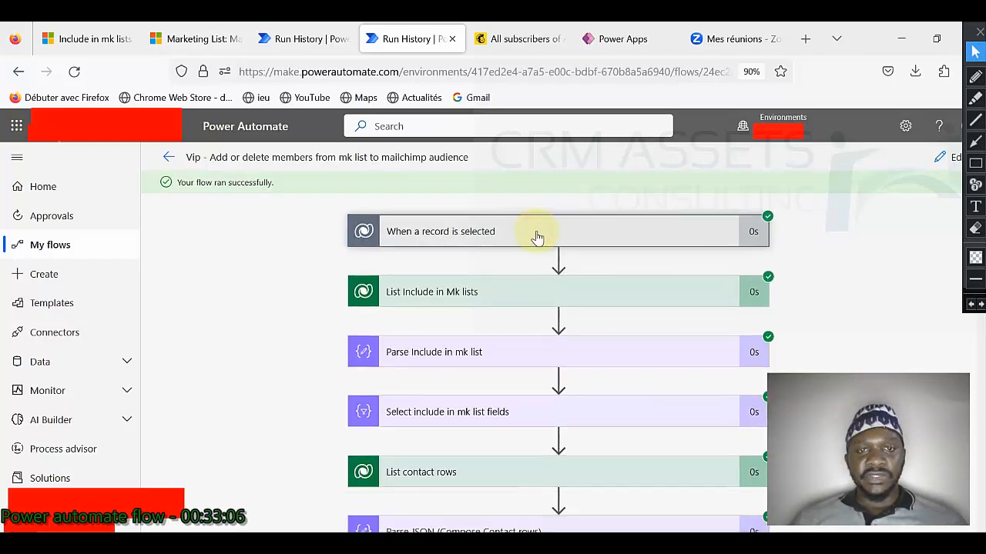
left_click(518, 298)
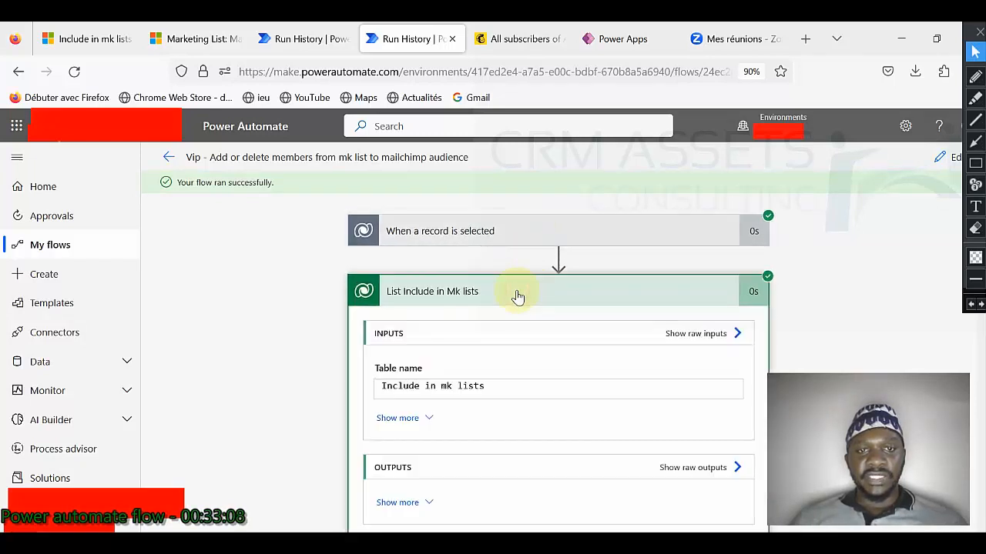
scroll(518, 297, "down", 5)
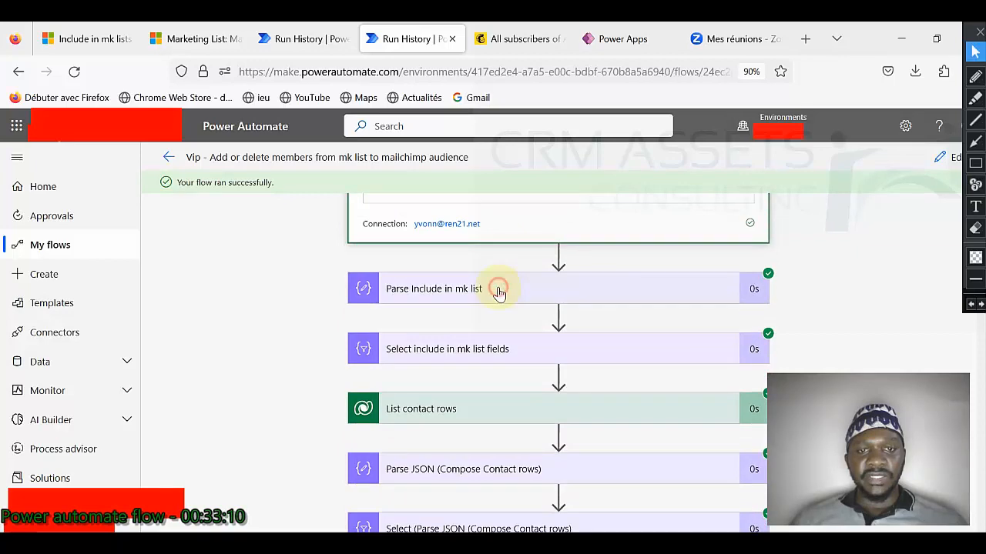
left_click(497, 290)
scroll(298, 341, "down", 8)
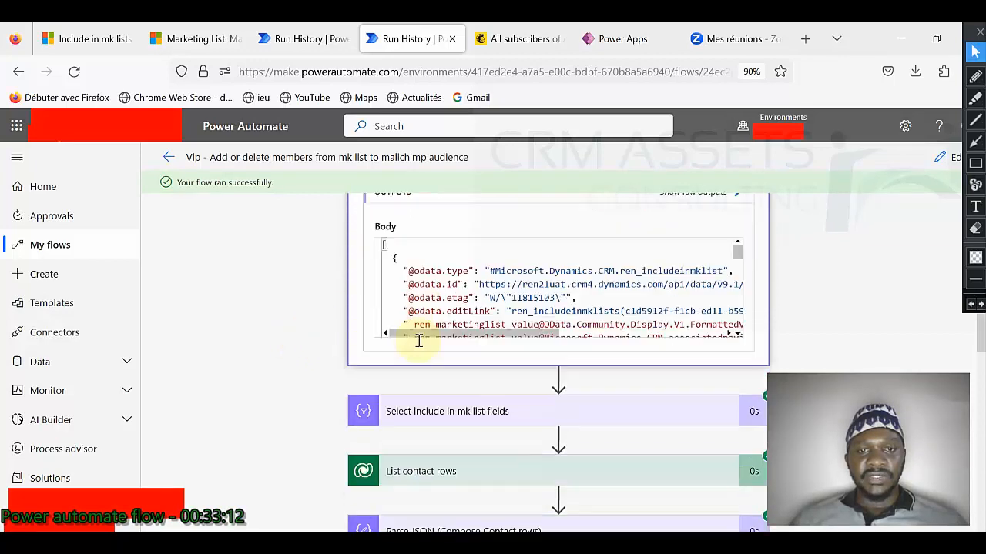
left_click(447, 378)
scroll(539, 362, "down", 2)
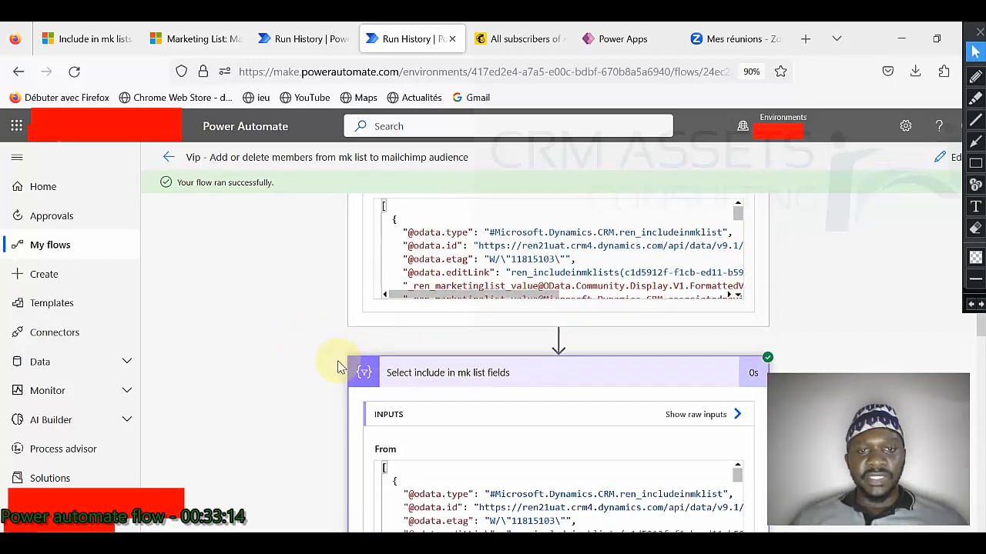
scroll(549, 360, "down", 2)
scroll(346, 411, "down", 3)
scroll(374, 392, "down", 1)
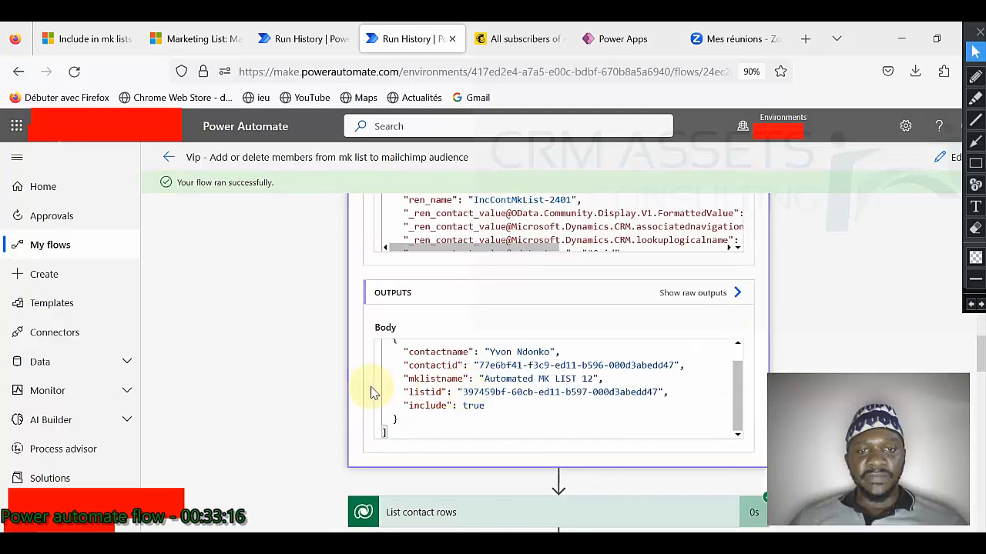
scroll(338, 391, "down", 2)
scroll(335, 390, "down", 1)
Step: Review List contact rows, its Parse JSON and Select, the composed VIP contacts, and the single d365 email
left_click(470, 274)
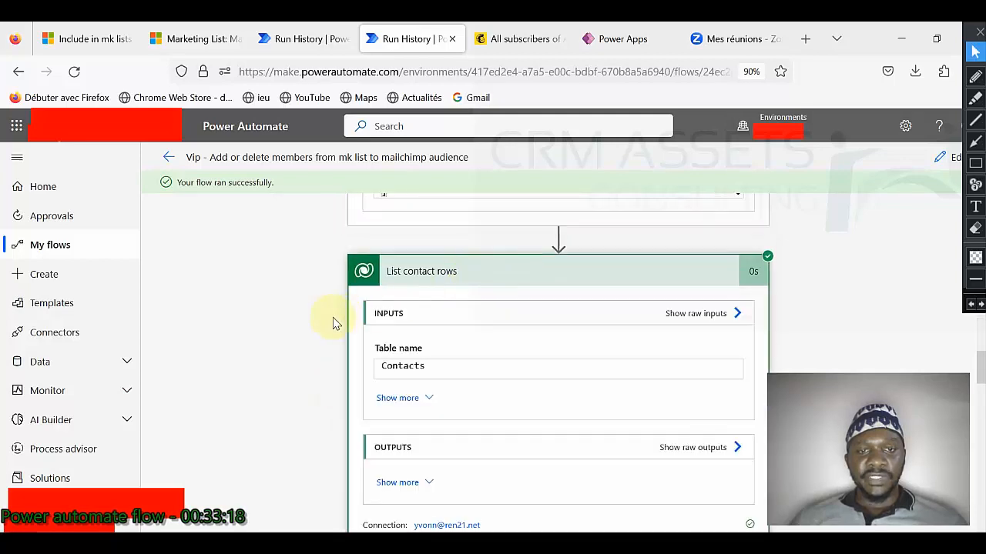
scroll(332, 323, "down", 3)
scroll(389, 308, "down", 1)
left_click(481, 279)
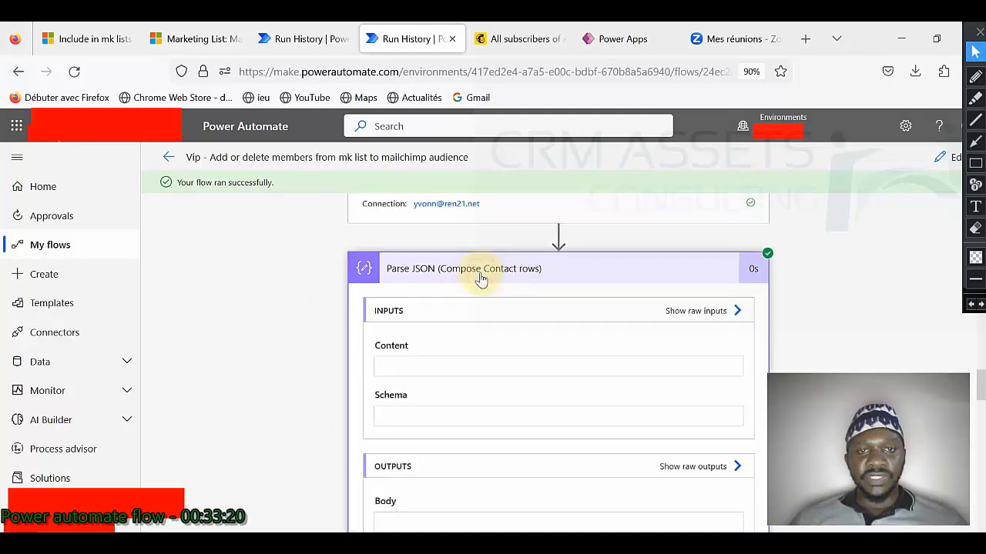
scroll(323, 346, "down", 2)
scroll(335, 424, "down", 3)
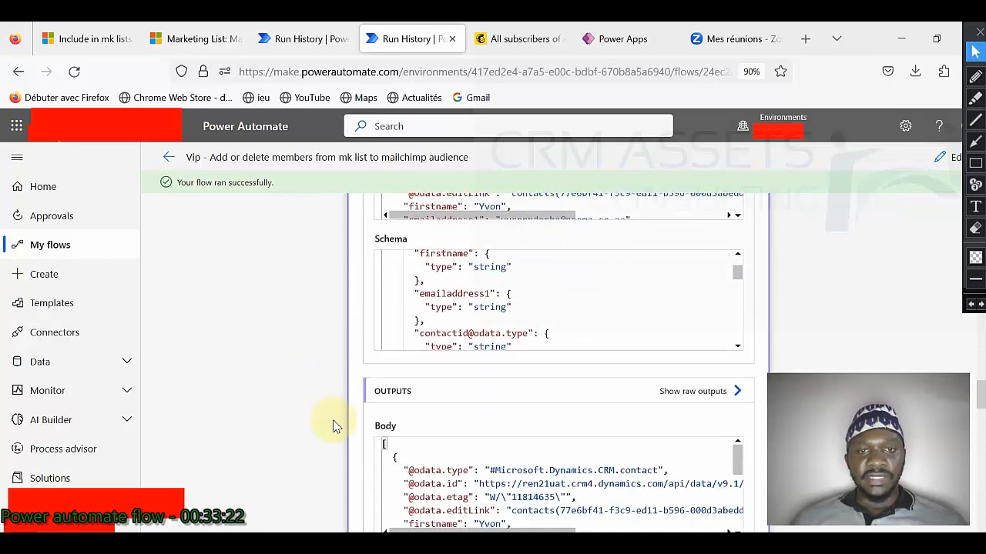
left_click(481, 447)
scroll(343, 403, "down", 5)
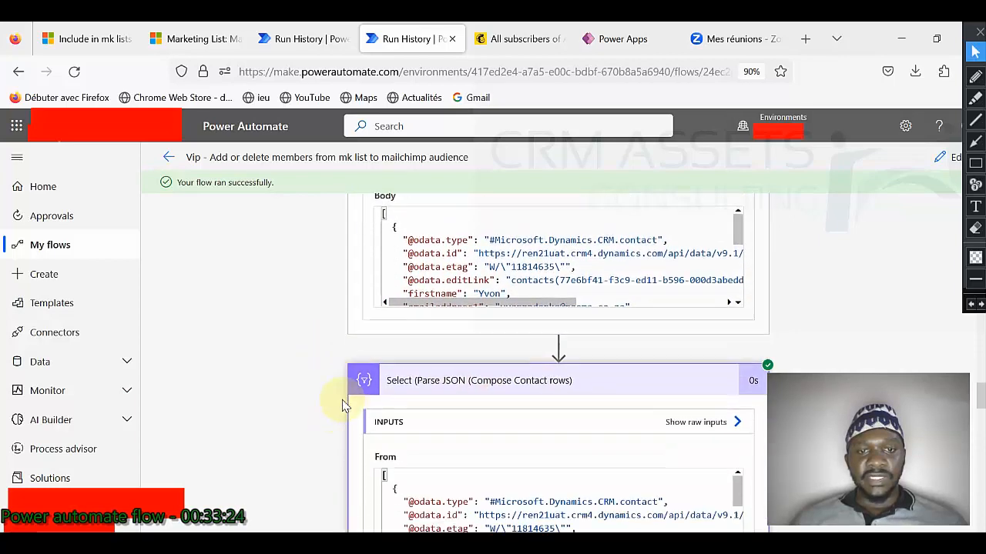
scroll(324, 436, "down", 3)
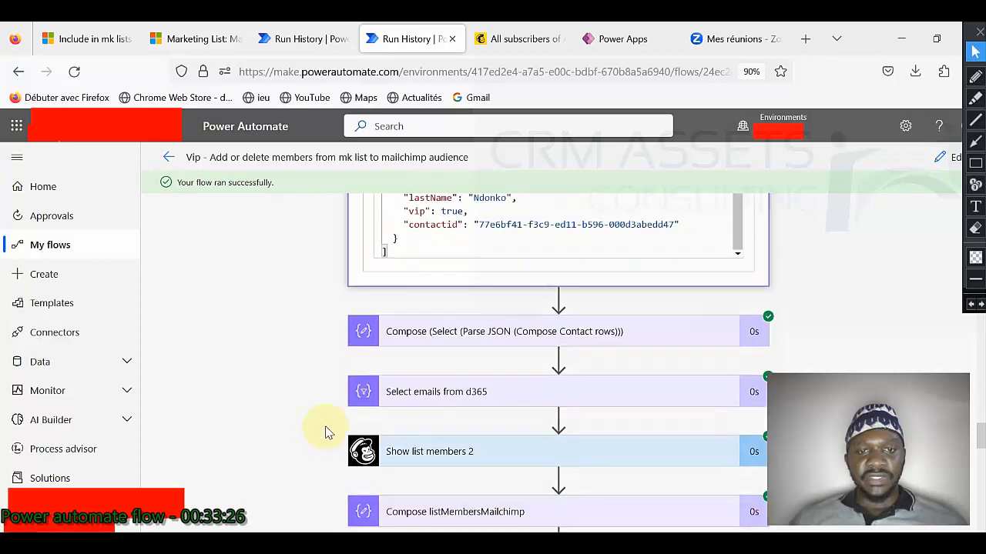
left_click(494, 332)
scroll(328, 362, "down", 3)
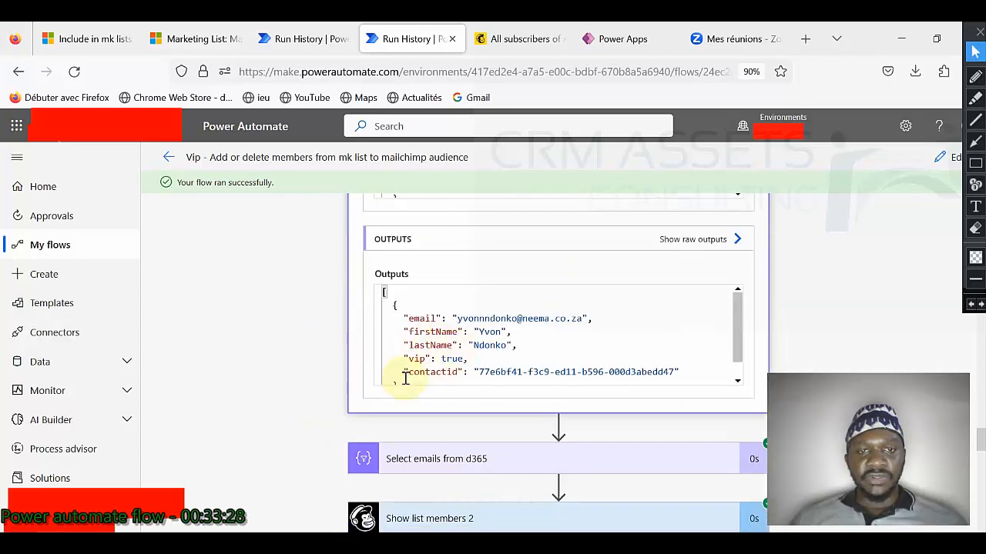
left_click(362, 378)
scroll(336, 377, "down", 2)
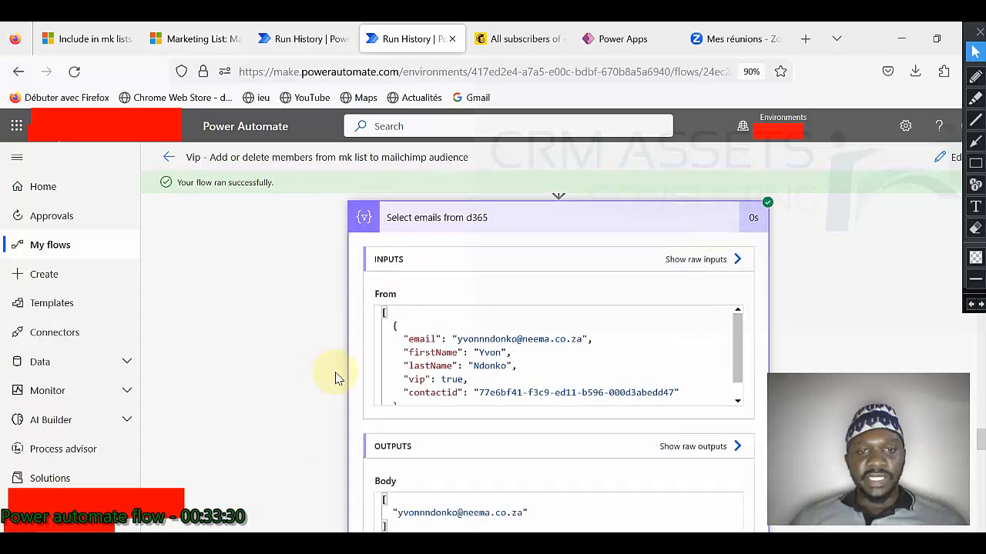
scroll(335, 378, "down", 1)
scroll(484, 316, "down", 1)
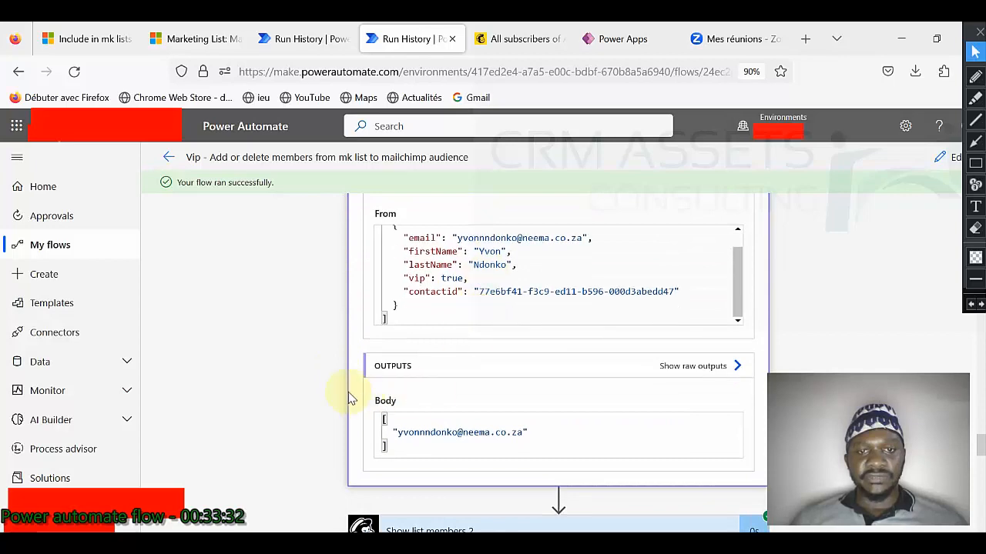
scroll(348, 398, "down", 2)
Step: Review the Mailchimp member steps from Show list members 2 through Select emails from mailchimp
left_click(468, 379)
scroll(341, 374, "down", 4)
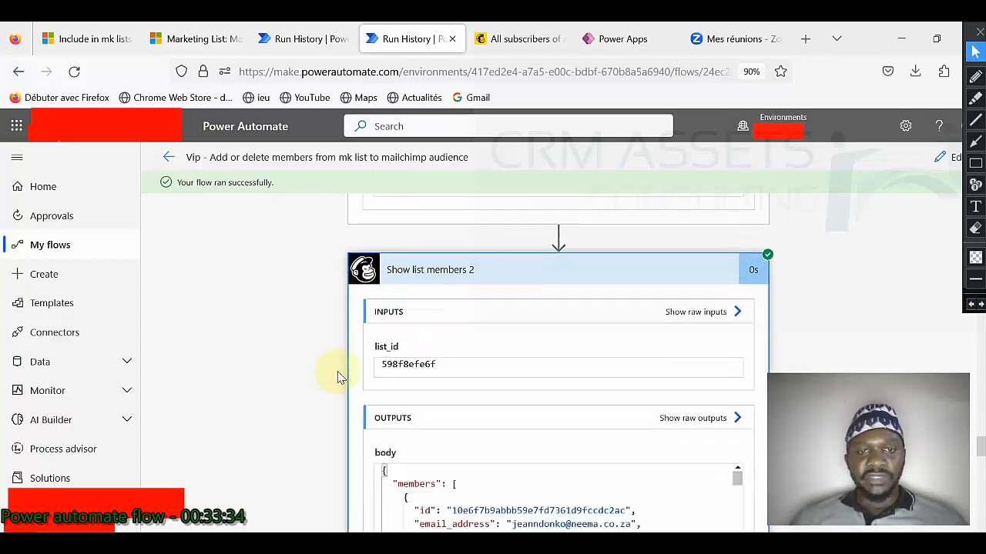
scroll(483, 337, "down", 10)
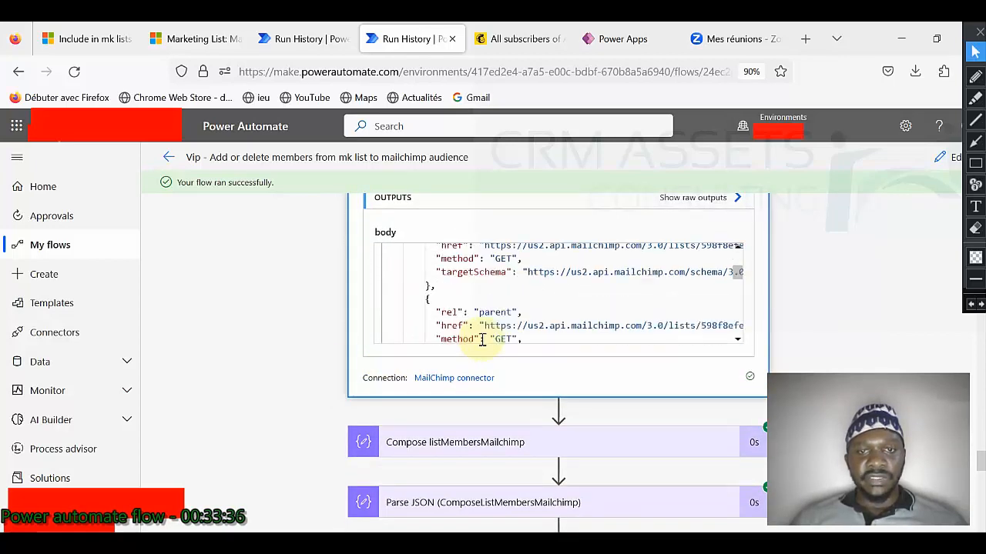
scroll(310, 345, "down", 2)
scroll(311, 345, "down", 1)
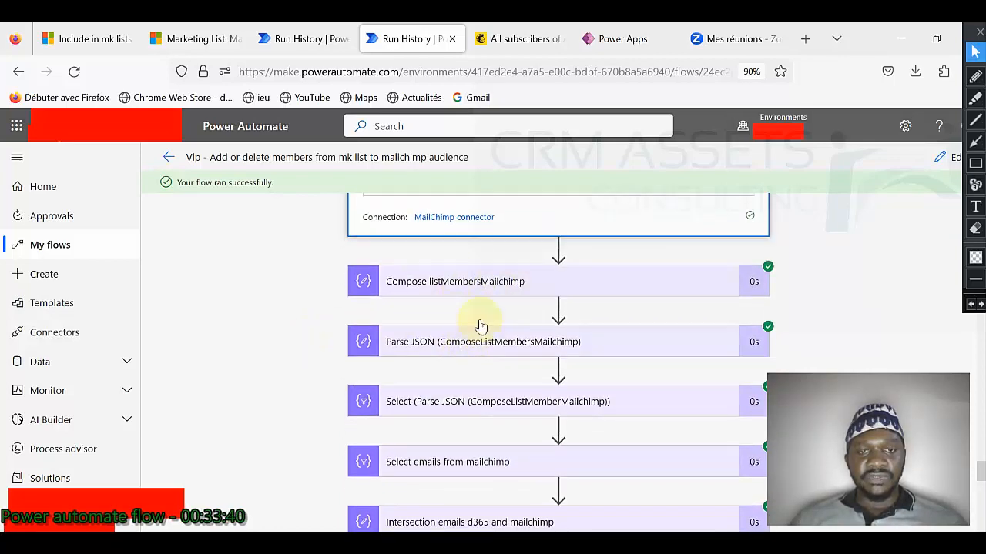
left_click(480, 284)
scroll(331, 370, "down", 8)
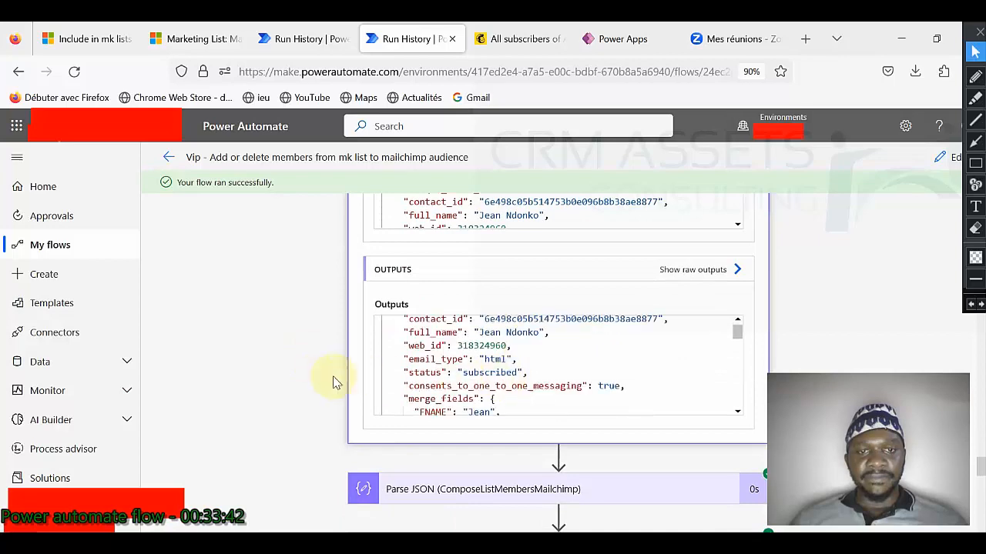
left_click(492, 249)
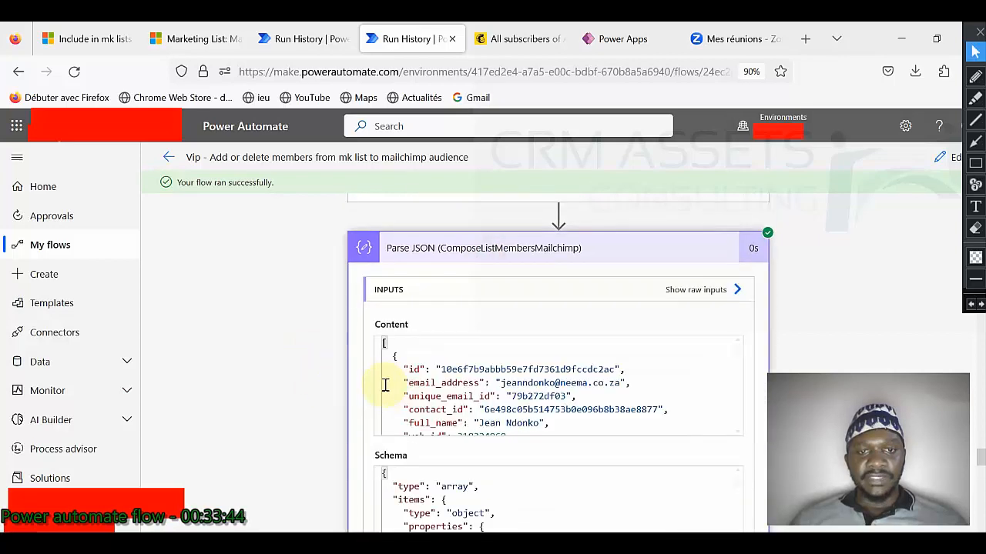
scroll(397, 394, "down", 2)
scroll(341, 398, "down", 3)
scroll(339, 416, "down", 5)
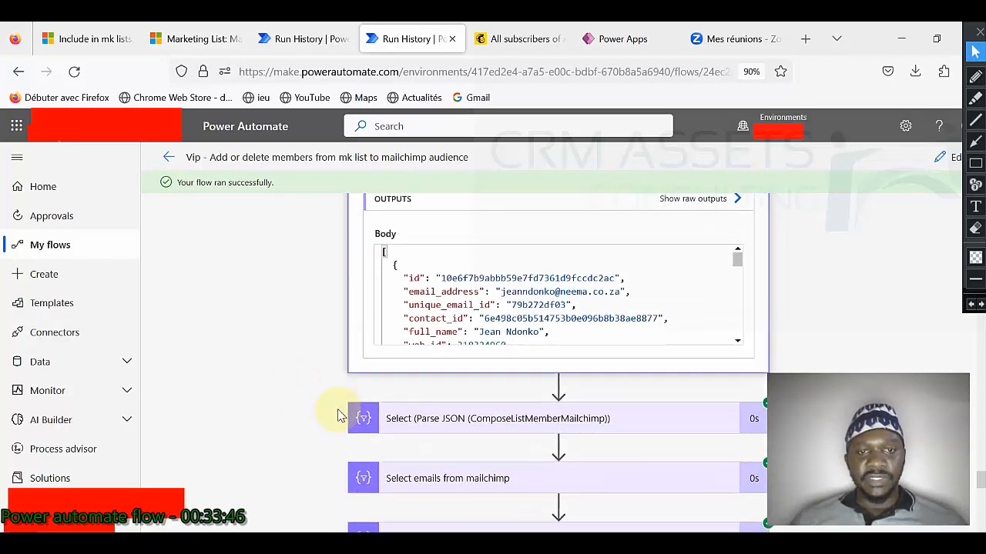
left_click(495, 268)
scroll(315, 356, "down", 2)
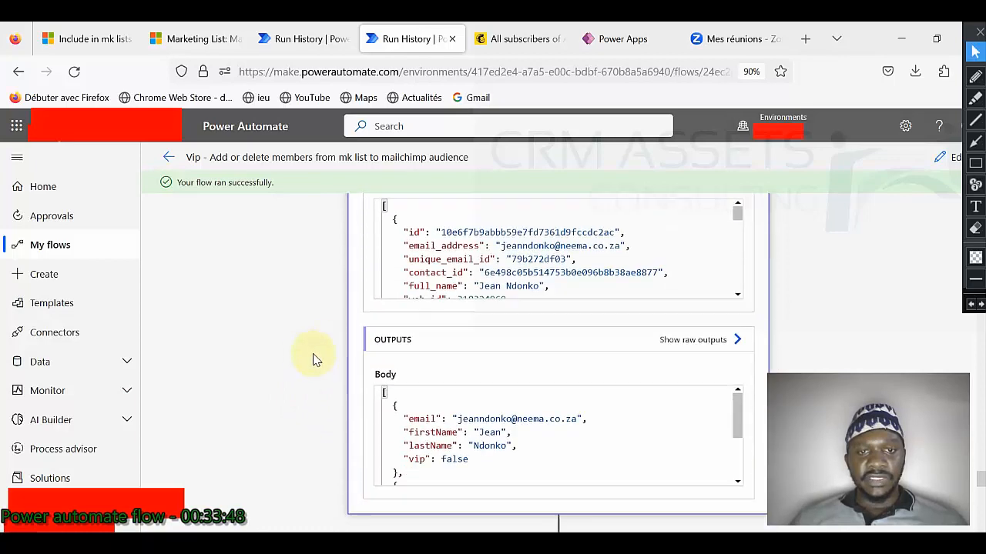
scroll(474, 437, "down", 5)
scroll(319, 414, "down", 2)
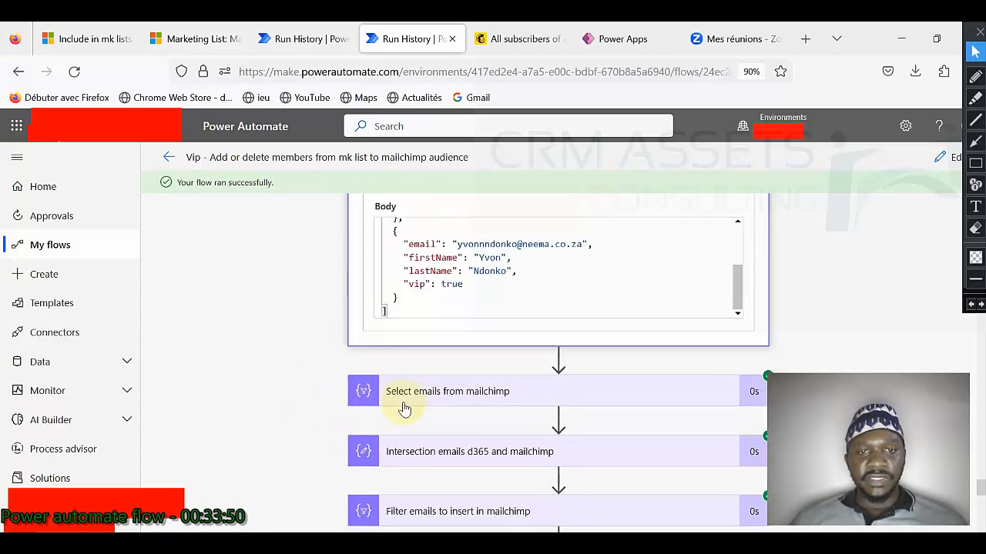
left_click(462, 392)
scroll(331, 398, "down", 2)
scroll(473, 378, "down", 1)
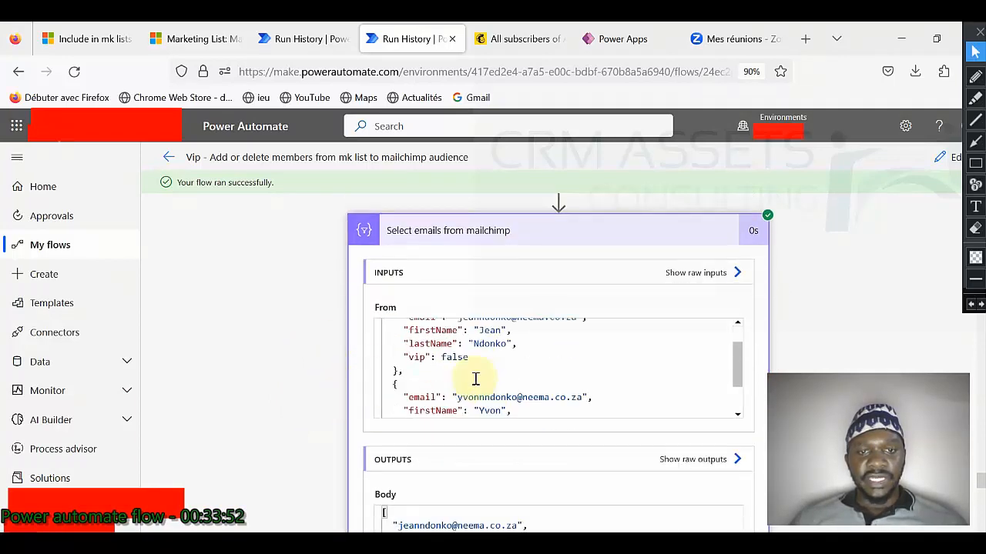
scroll(329, 393, "down", 2)
scroll(330, 406, "down", 1)
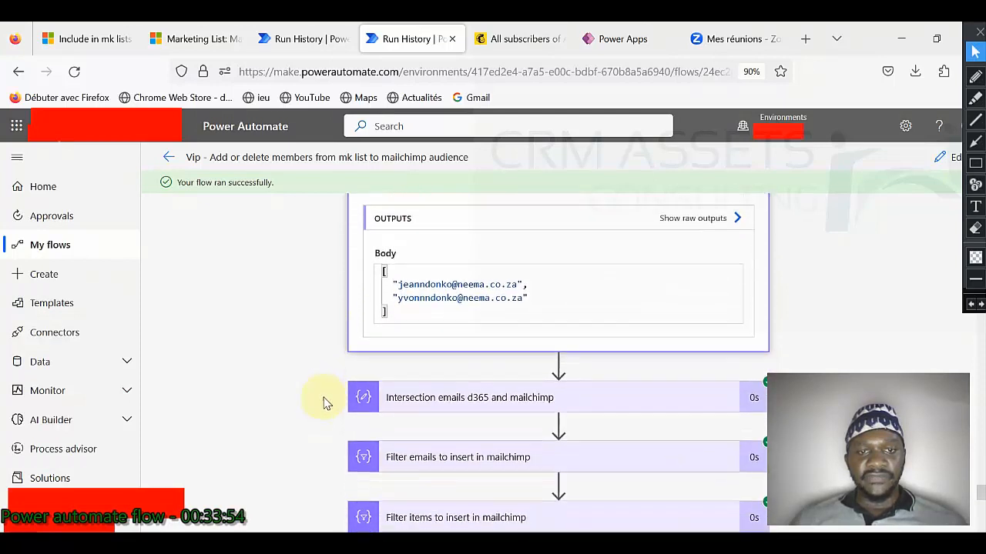
Step: Check the d365/Mailchimp email intersection and the emails and items to insert into Mailchimp
left_click(500, 408)
scroll(343, 402, "down", 3)
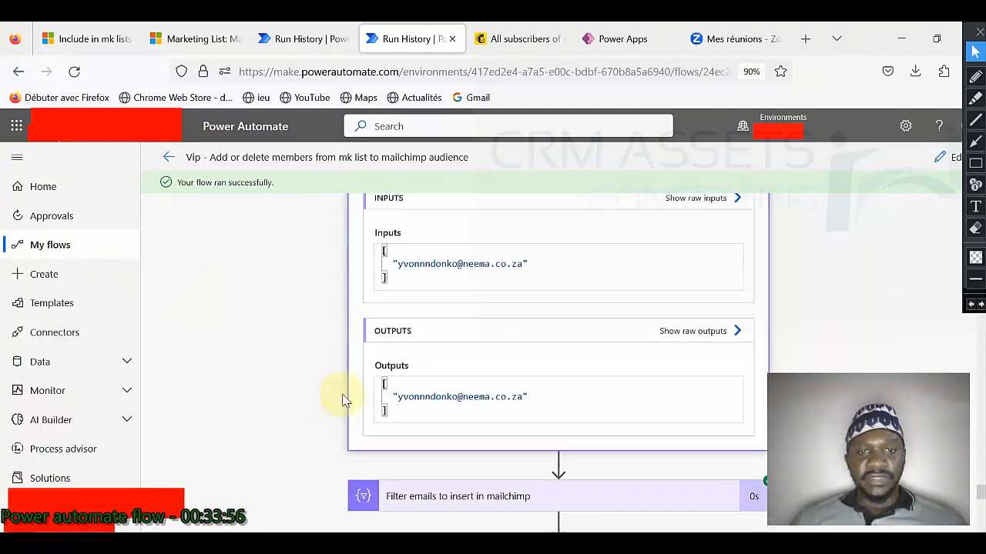
scroll(331, 408, "down", 2)
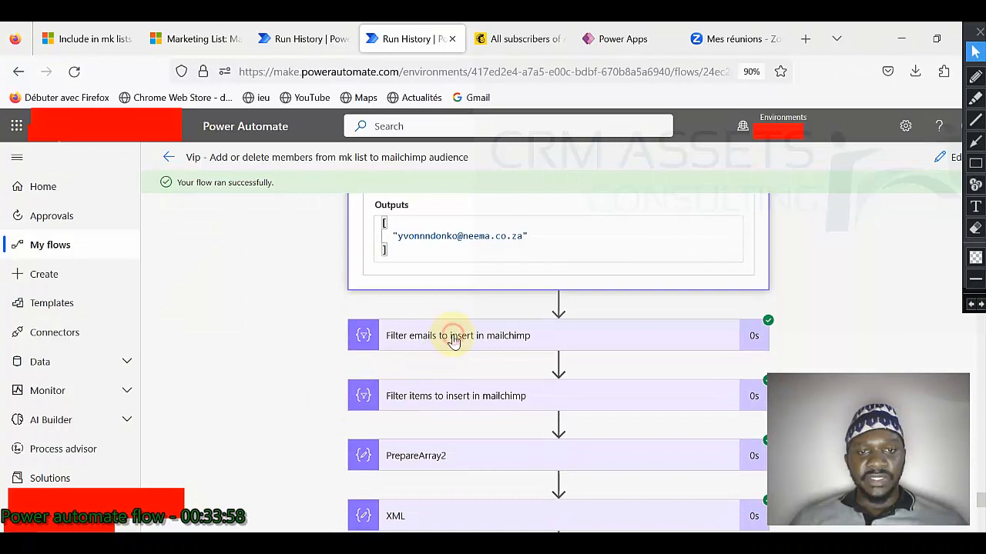
left_click(451, 337)
scroll(320, 347, "down", 2)
scroll(322, 349, "down", 2)
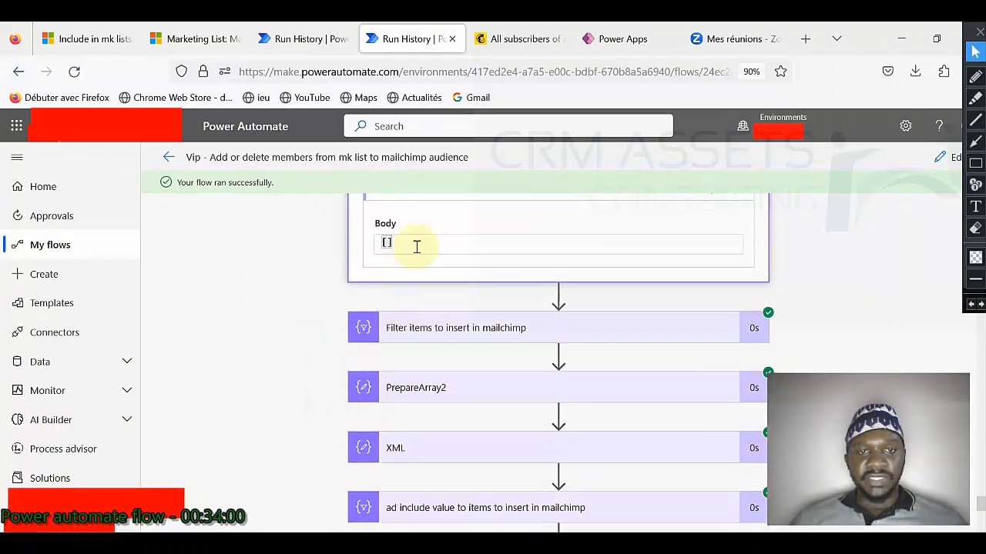
left_click(451, 340)
scroll(336, 354, "down", 2)
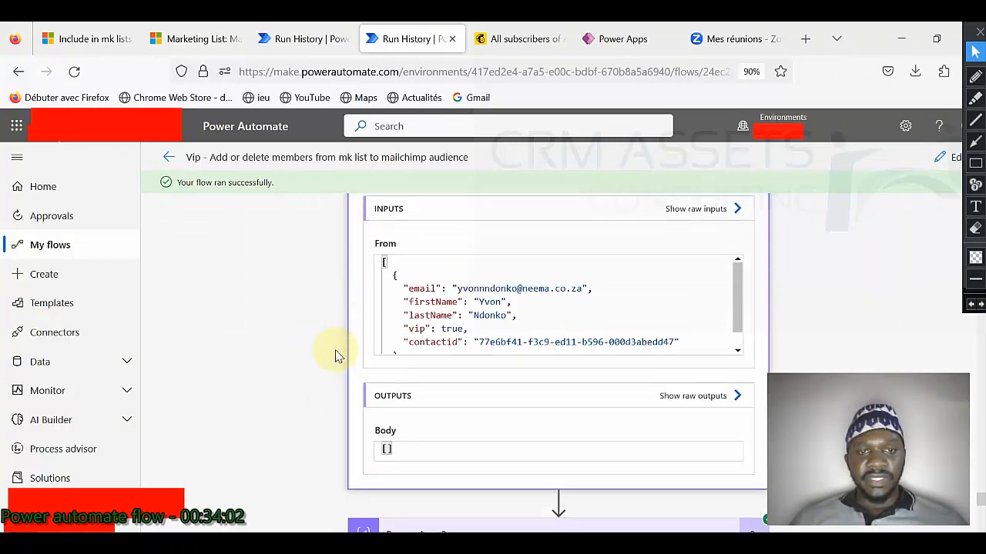
scroll(341, 434, "down", 2)
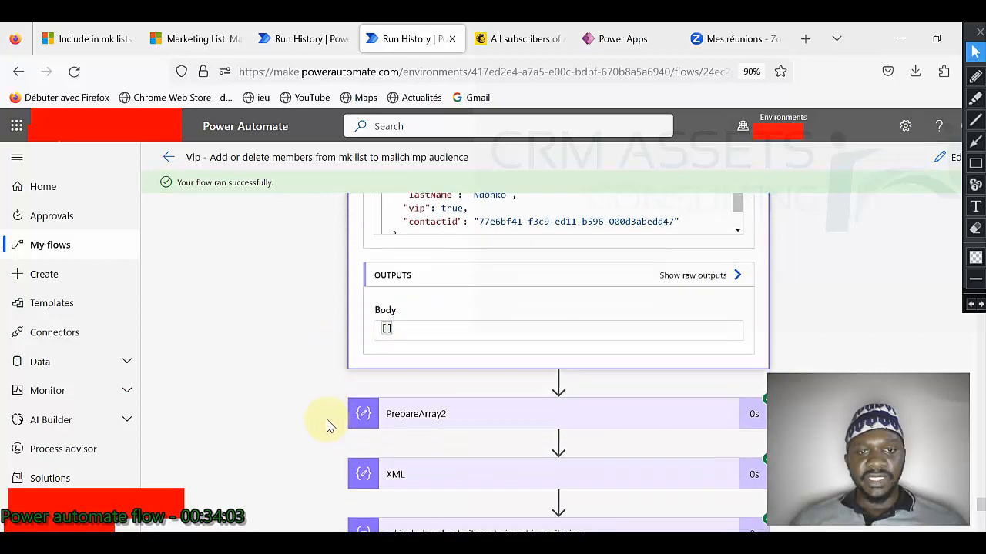
Step: Inspect the PrepareArray2 JSON, then expand the XML step and select its entire output XML
left_click(449, 378)
scroll(331, 378, "down", 3)
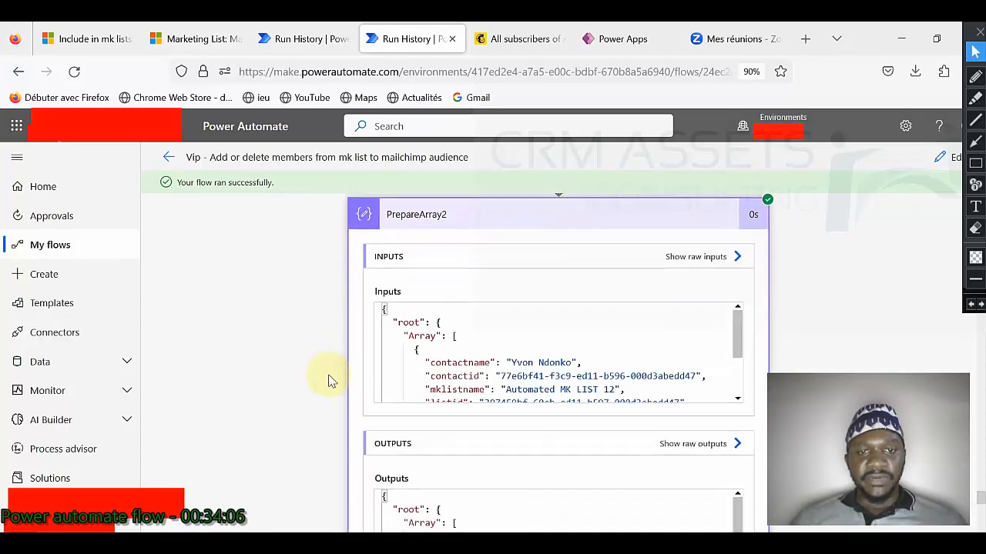
scroll(479, 292, "down", 2)
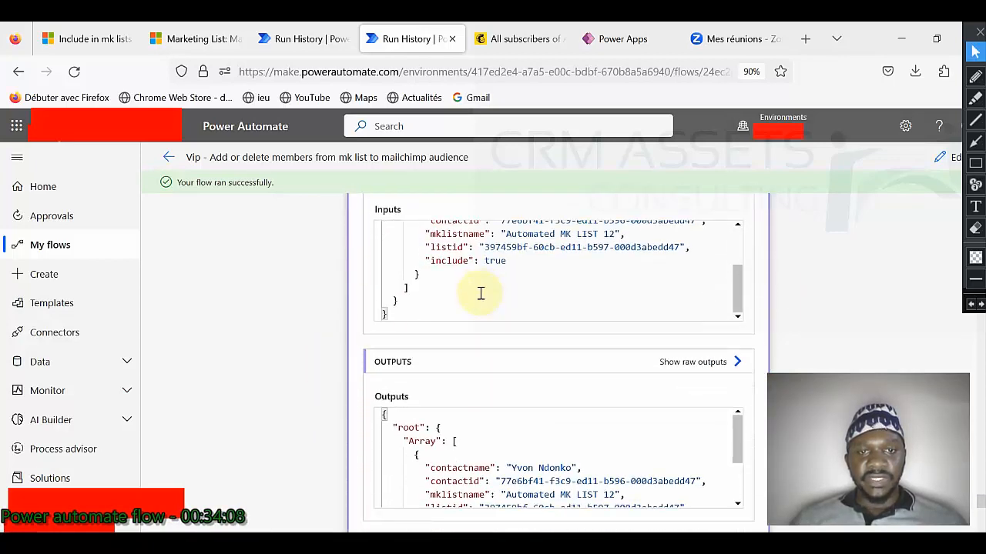
scroll(314, 323, "down", 2)
scroll(455, 322, "down", 3)
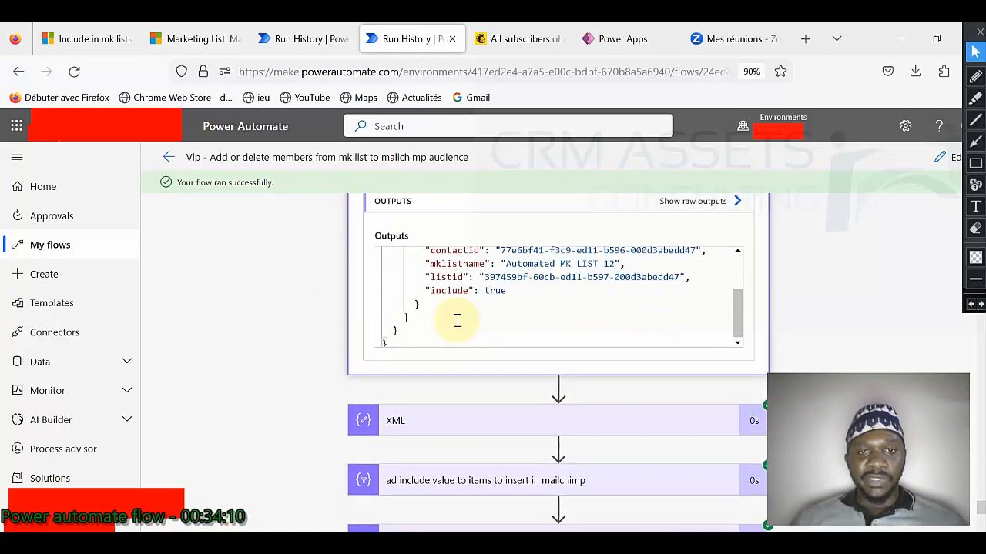
scroll(457, 320, "up", 3)
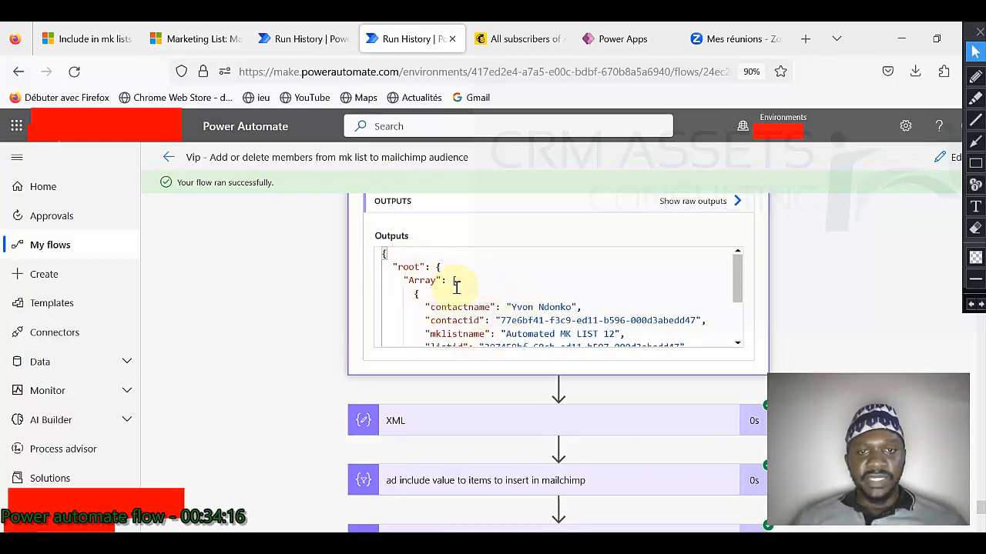
scroll(459, 338, "down", 3)
scroll(347, 308, "down", 2)
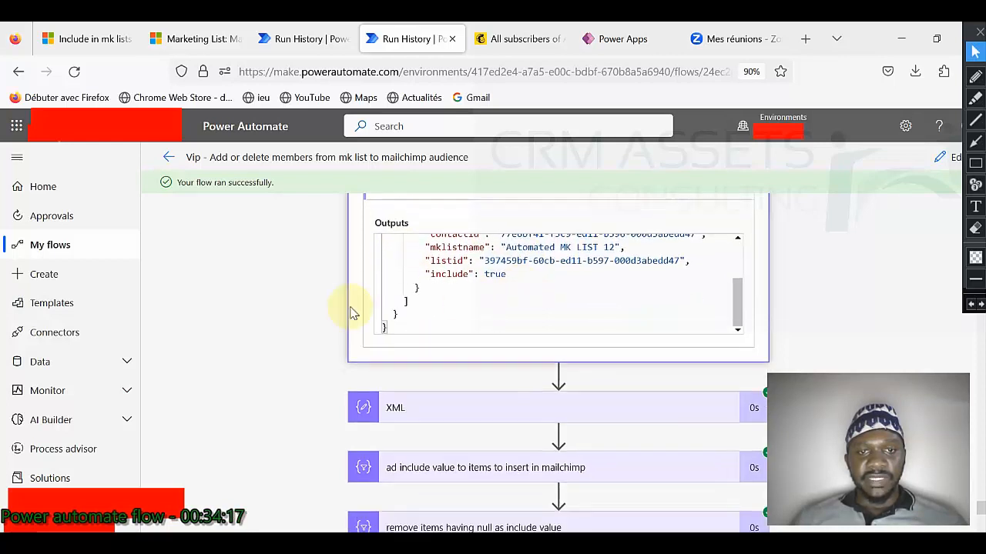
scroll(453, 291, "up", 2)
scroll(462, 301, "up", 1)
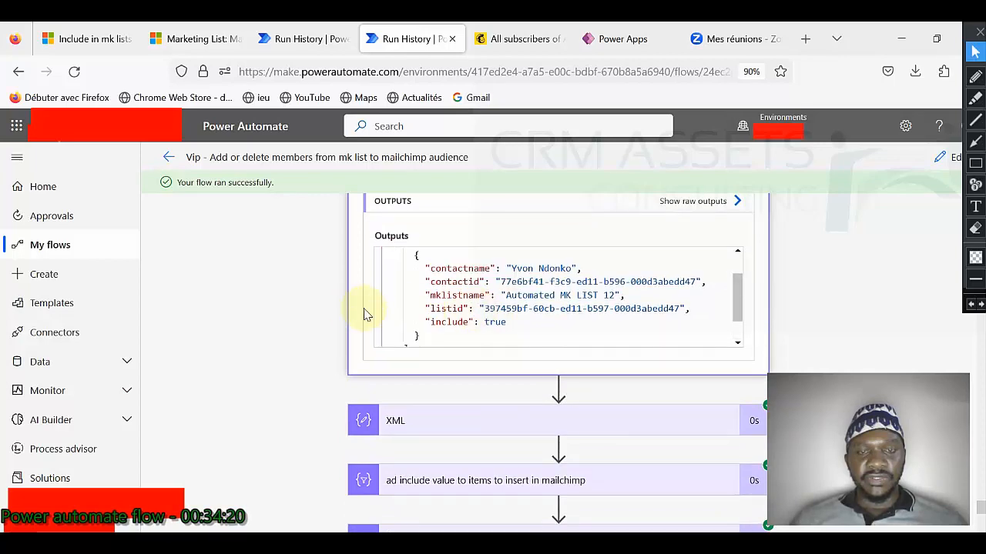
scroll(365, 314, "down", 3)
left_click(489, 268)
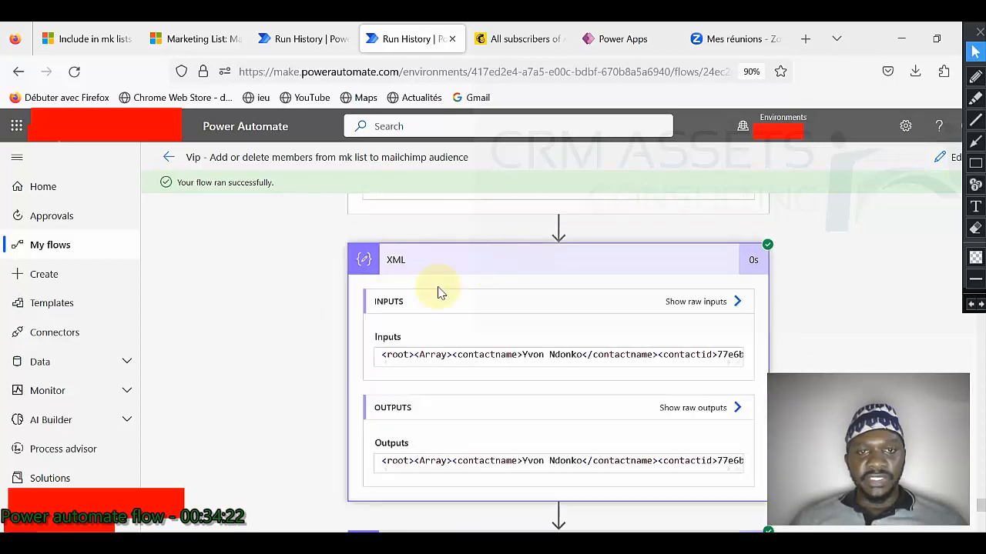
scroll(331, 362, "down", 1)
triple_click(507, 380)
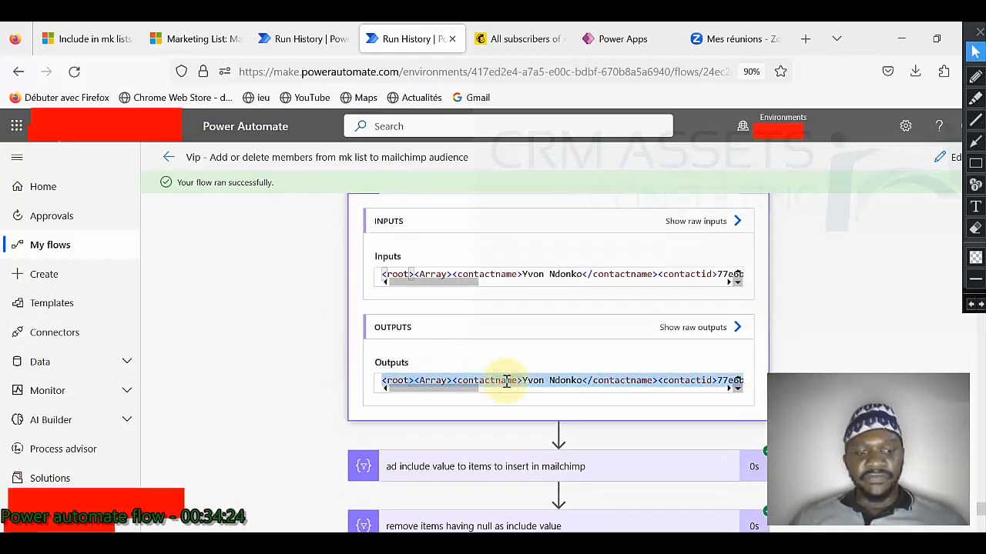
Step: Paste the output XML into a new Sublime Text file with blank lines above it, then return to the run
key("alt+Tab")
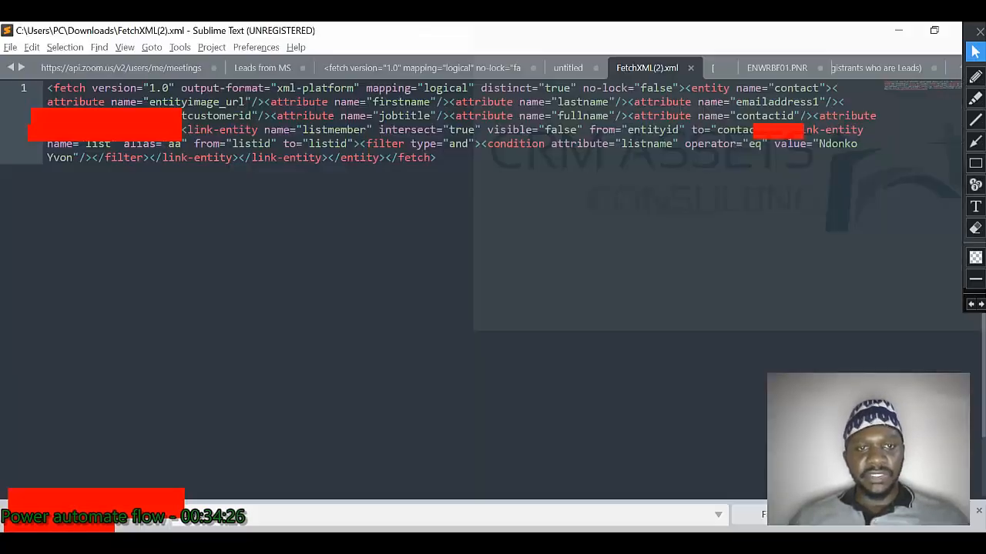
key("ctrl+n")
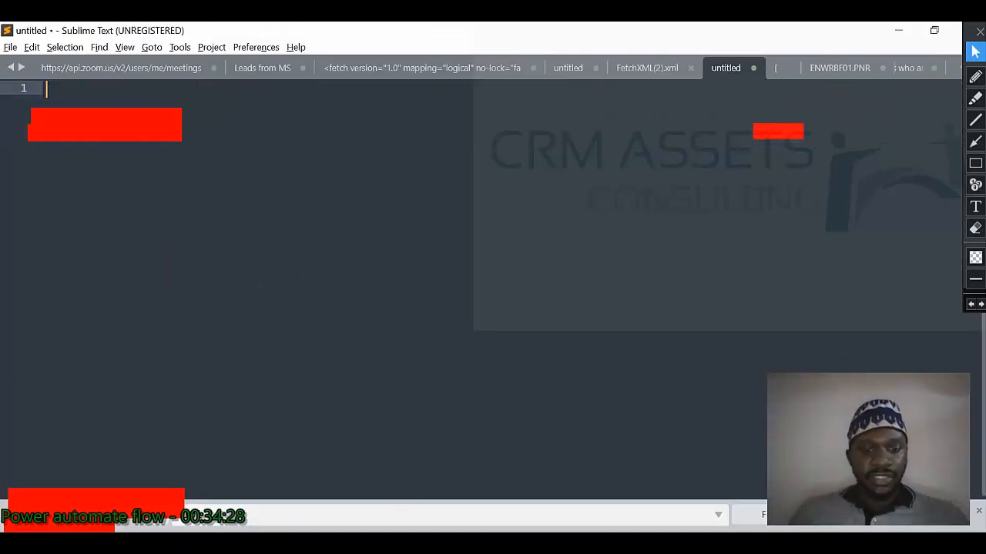
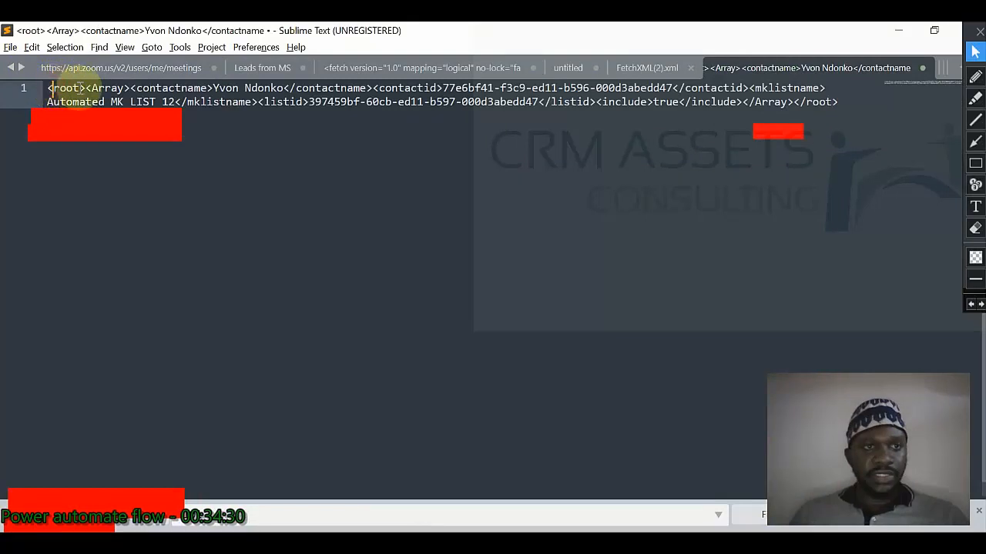
key("ctrl+a")
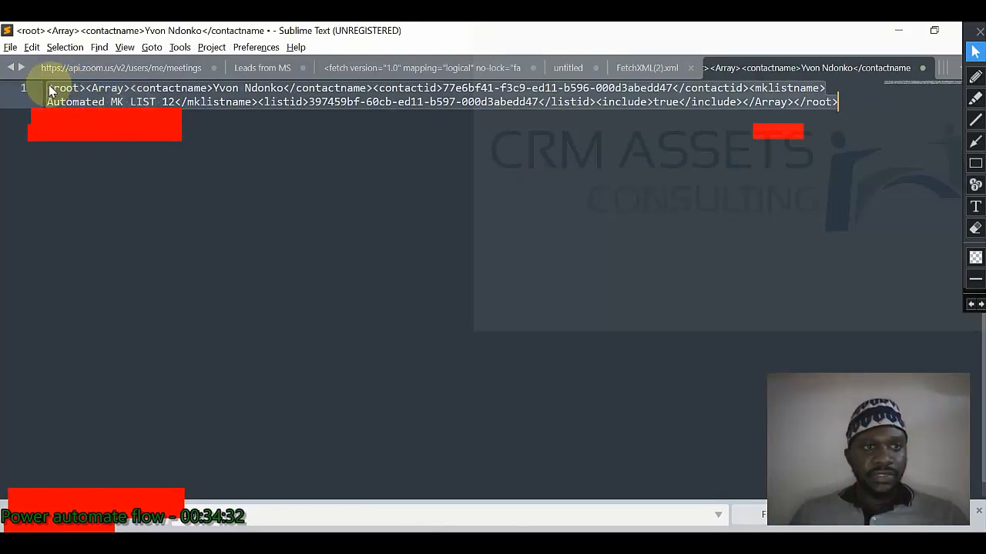
left_click(48, 87)
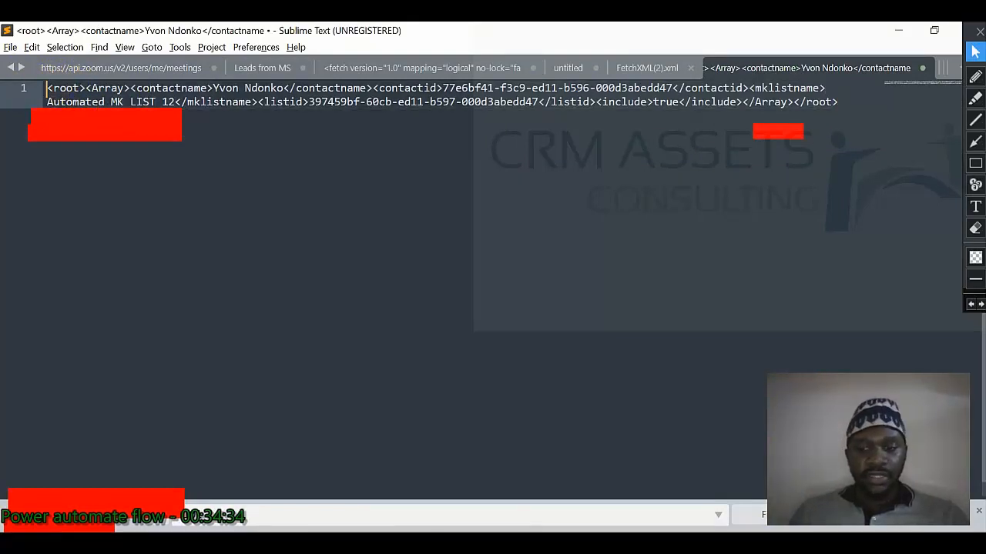
key("Return")
key("Return")
key("Return")
key("Return")
key("Return")
key("Return")
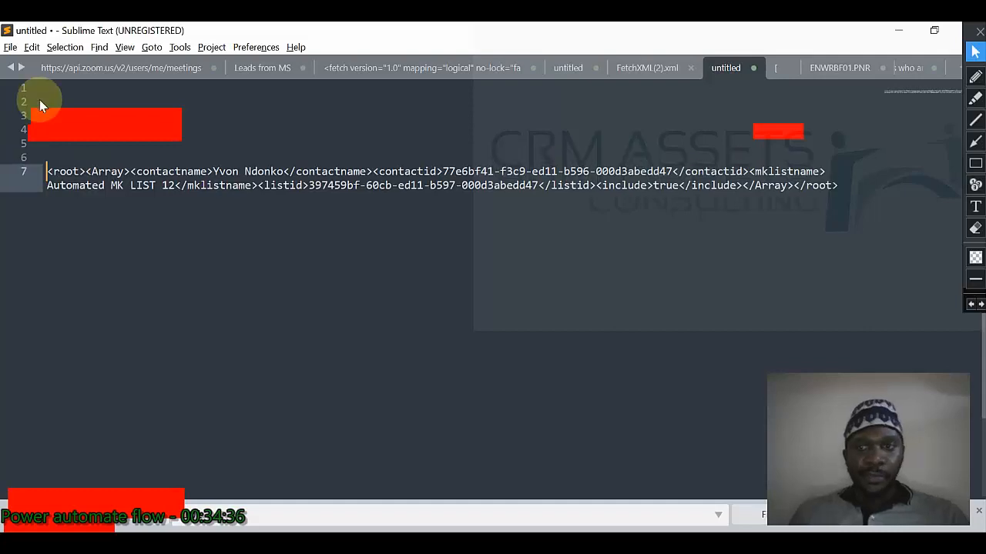
key("alt+Tab")
scroll(493, 339, "down", 3)
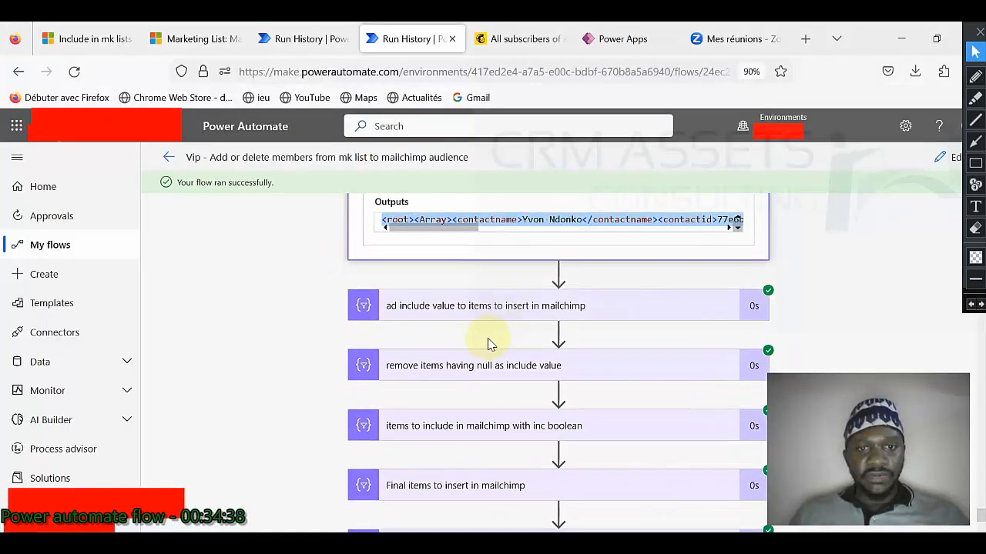
Step: Inspect inputs and outputs of the include steps, from adding include values through 'Final items to insert in mailchimp'
left_click(463, 305)
scroll(326, 323, "down", 2)
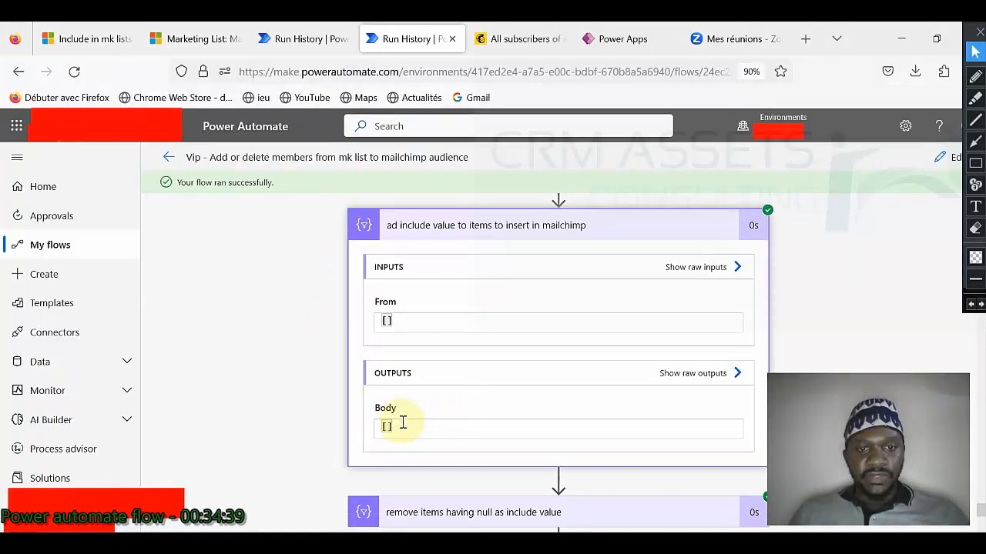
scroll(438, 444, "down", 2)
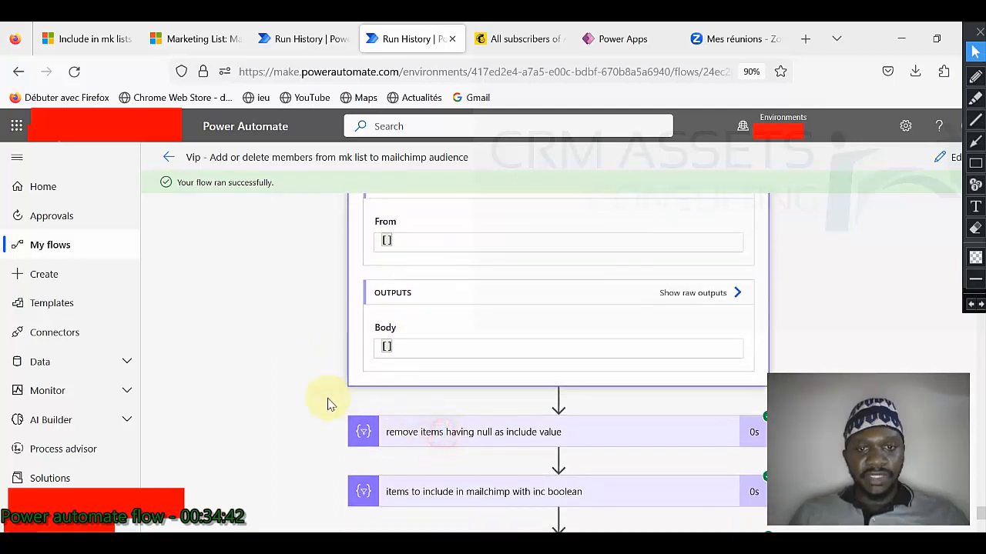
left_click(441, 432)
scroll(473, 377, "down", 3)
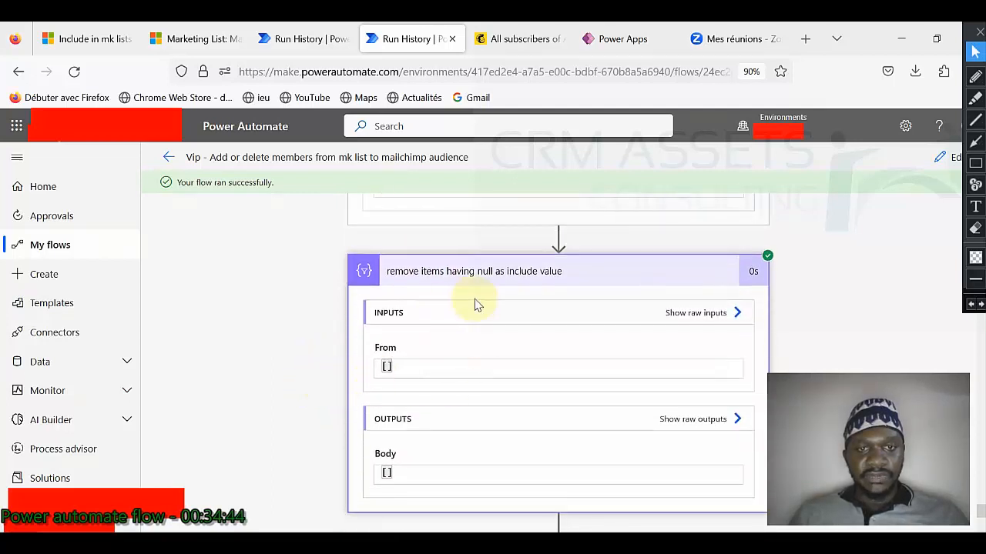
scroll(463, 323, "down", 5)
left_click(441, 322)
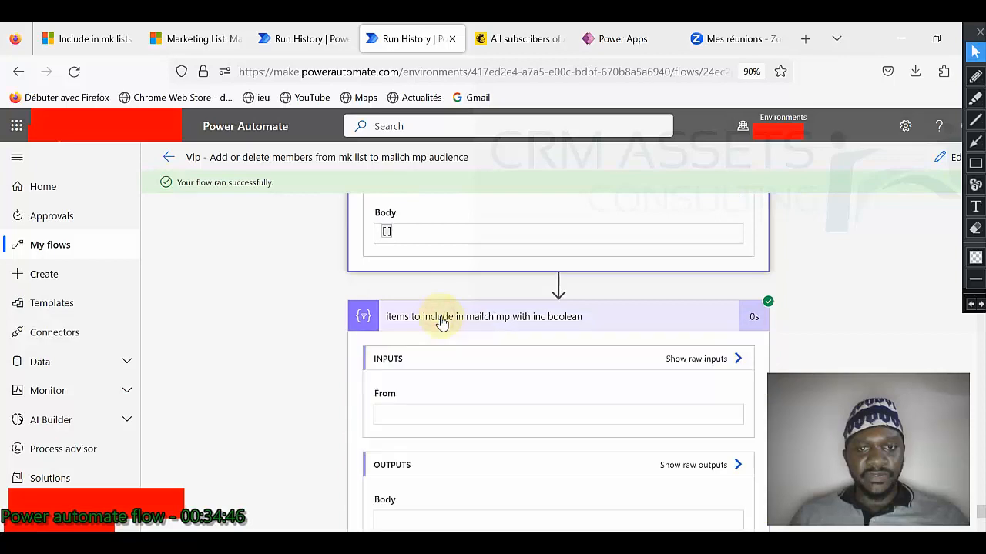
scroll(304, 325, "down", 3)
scroll(341, 323, "up", 3)
scroll(433, 334, "down", 5)
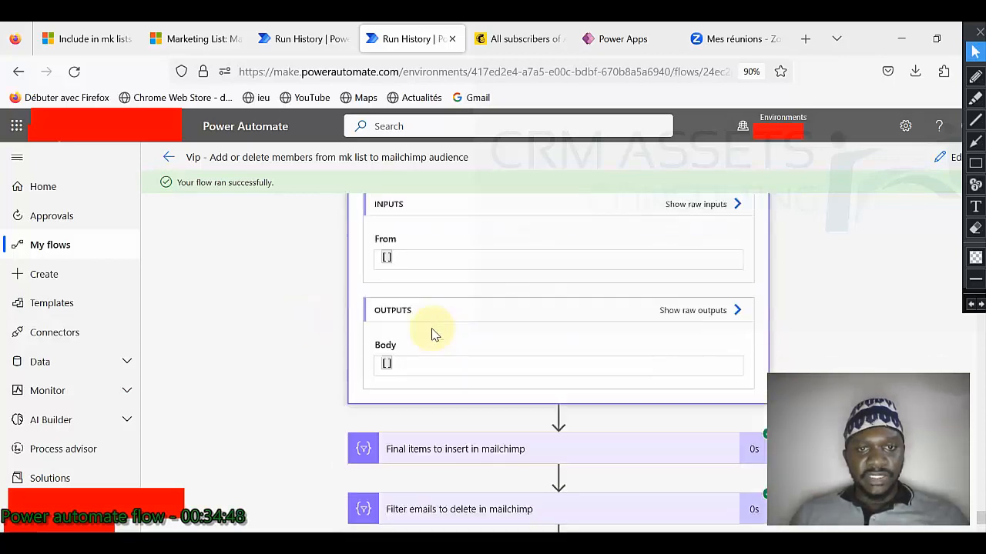
left_click(440, 366)
scroll(330, 361, "down", 7)
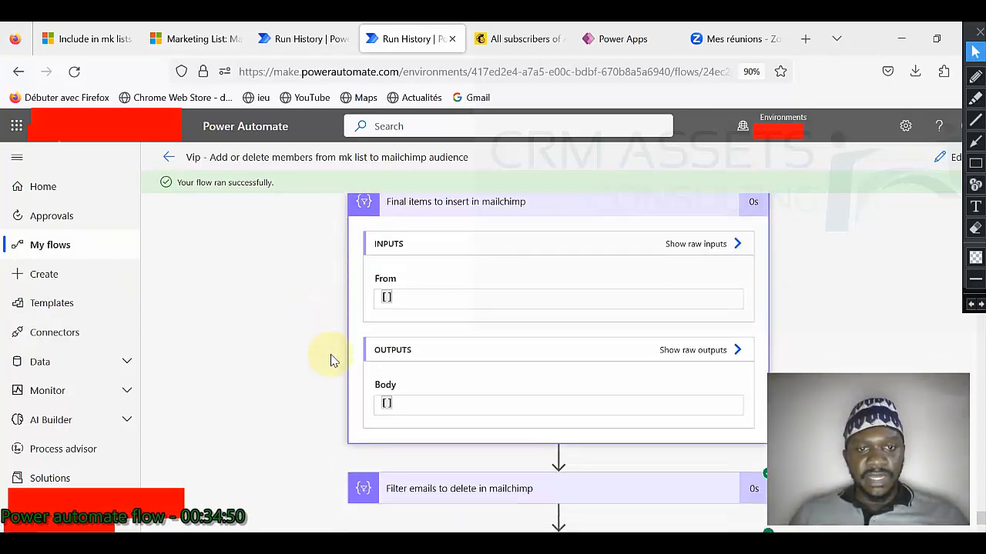
Step: Inspect the delete filters, finding 'Final items to delete in mailchimp' outputs an empty Body
left_click(441, 329)
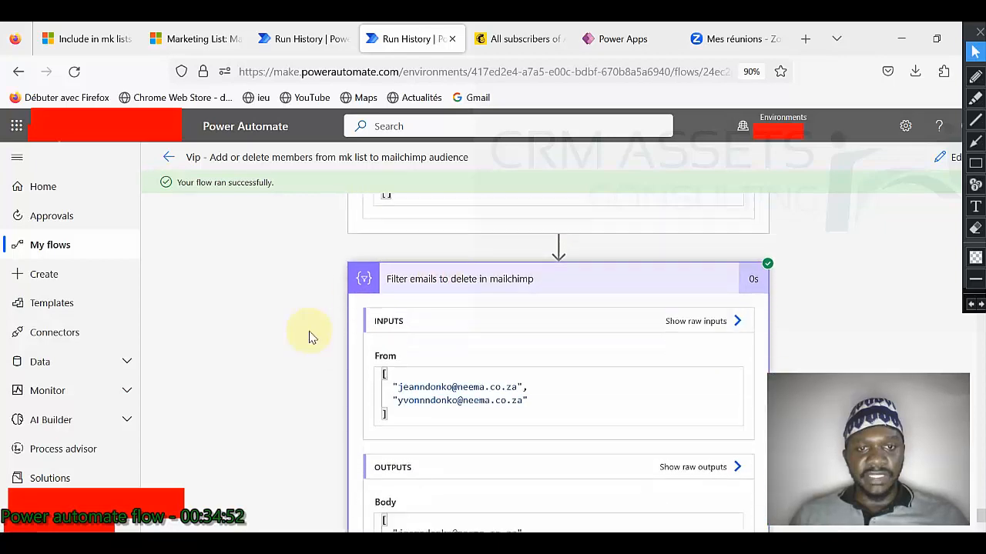
scroll(310, 337, "down", 5)
scroll(308, 374, "down", 2)
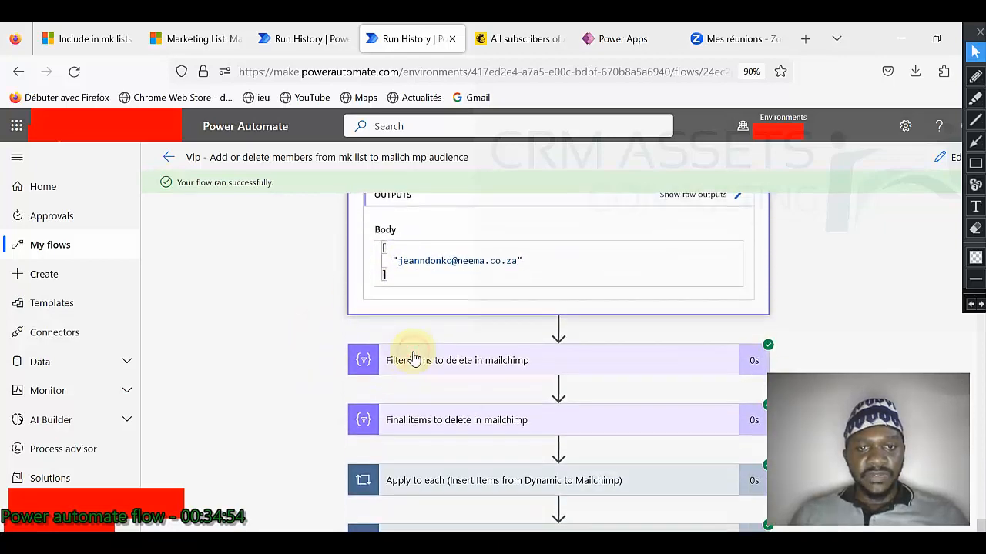
left_click(413, 359)
scroll(282, 346, "down", 9)
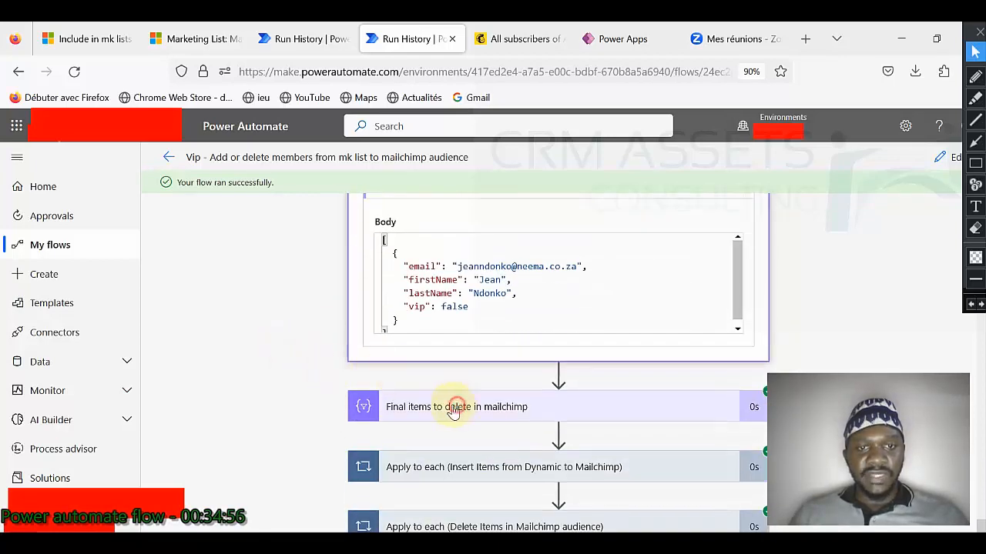
left_click(455, 411)
scroll(306, 363, "down", 6)
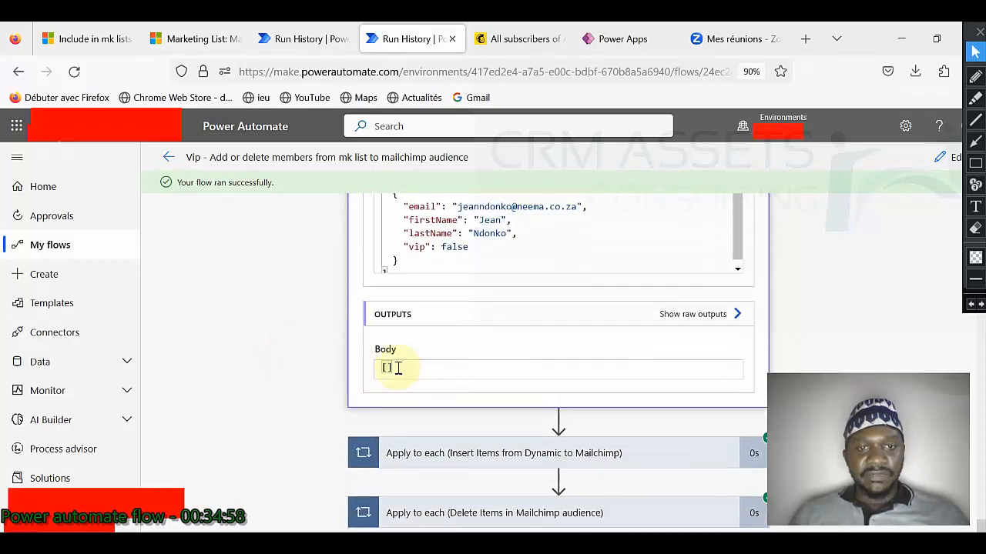
scroll(341, 369, "down", 1)
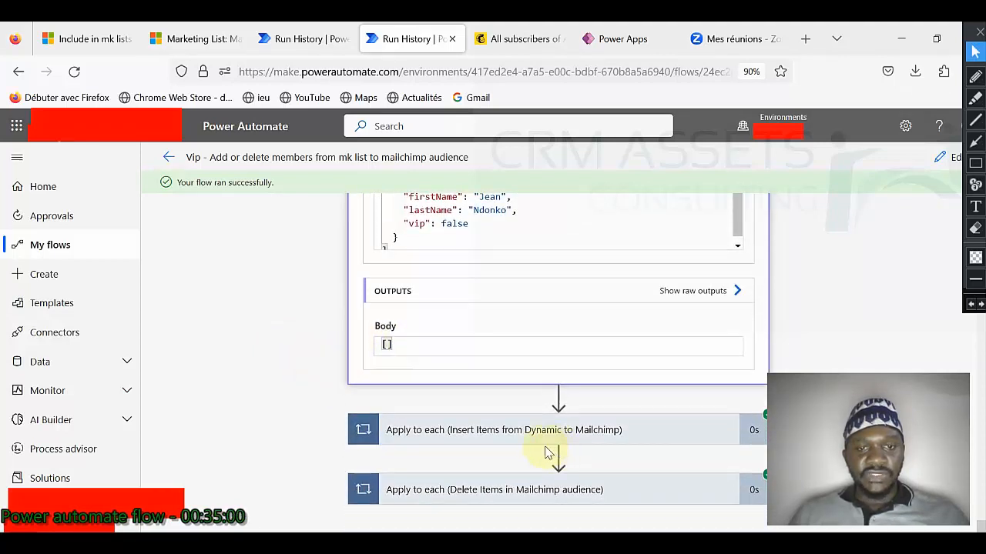
left_click(522, 431)
left_click(522, 431)
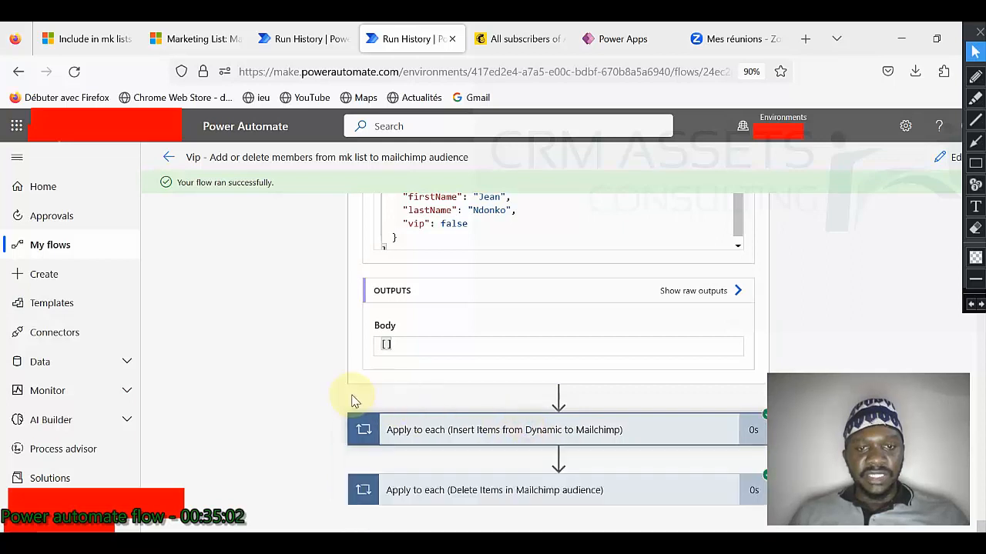
left_click(484, 494)
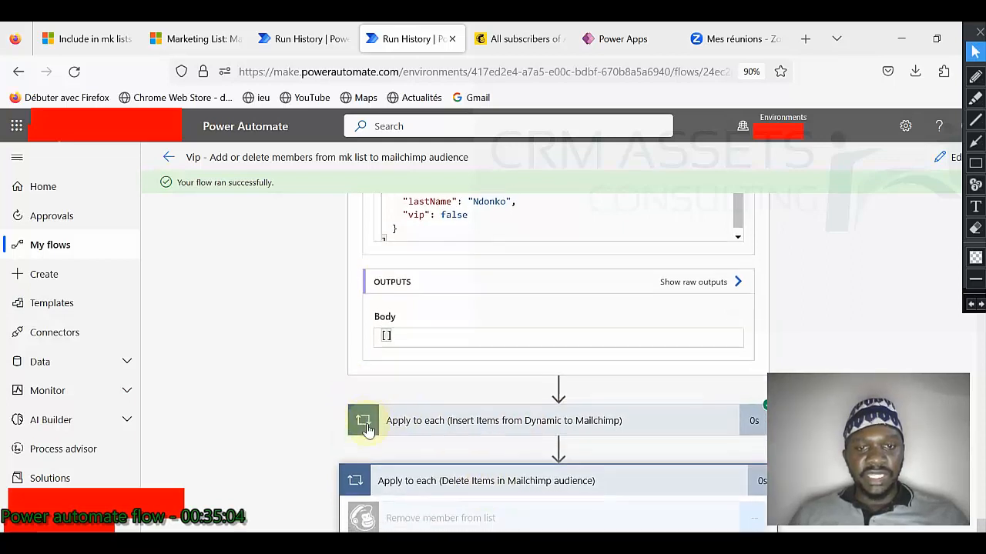
scroll(469, 447, "down", 2)
left_click(468, 433)
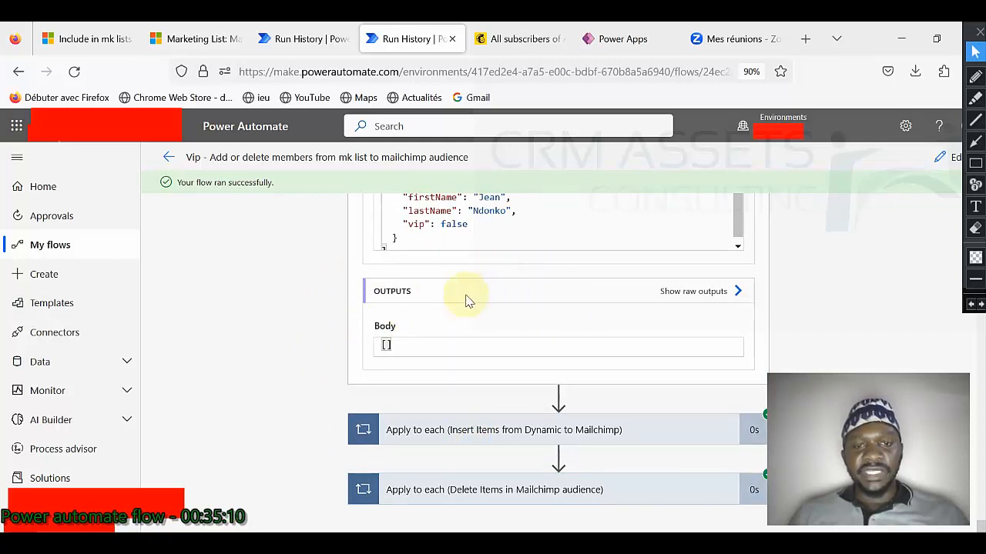
left_click(492, 433)
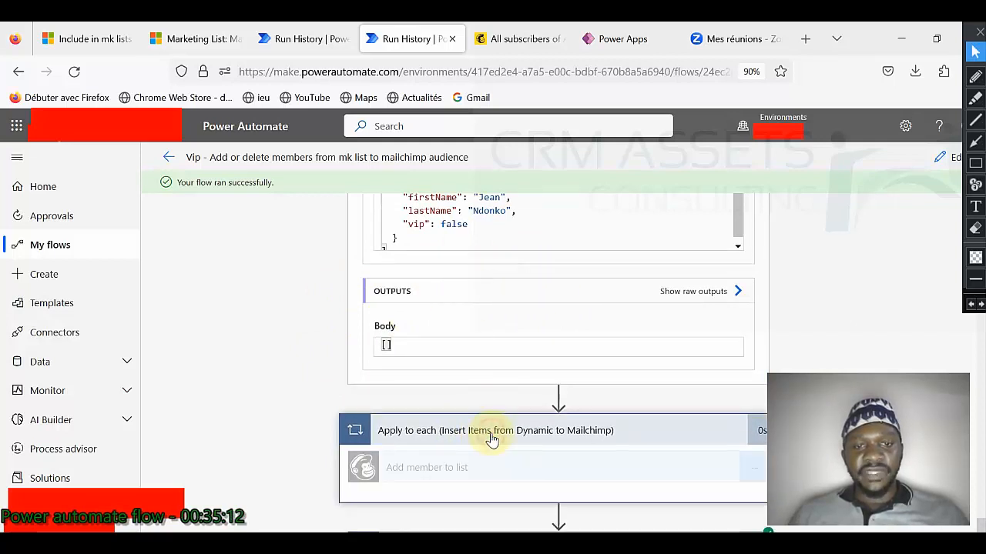
left_click(491, 435)
left_click(499, 491)
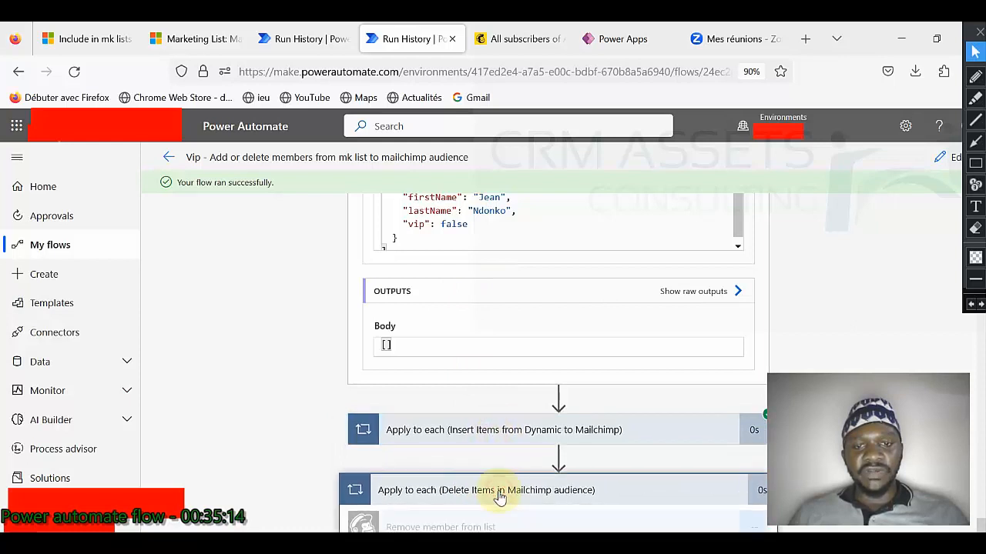
left_click(499, 494)
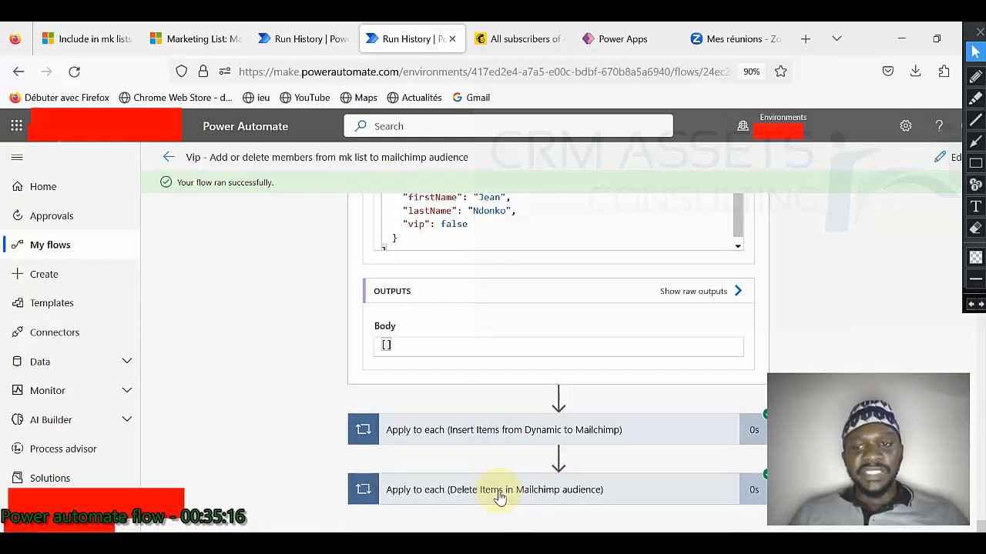